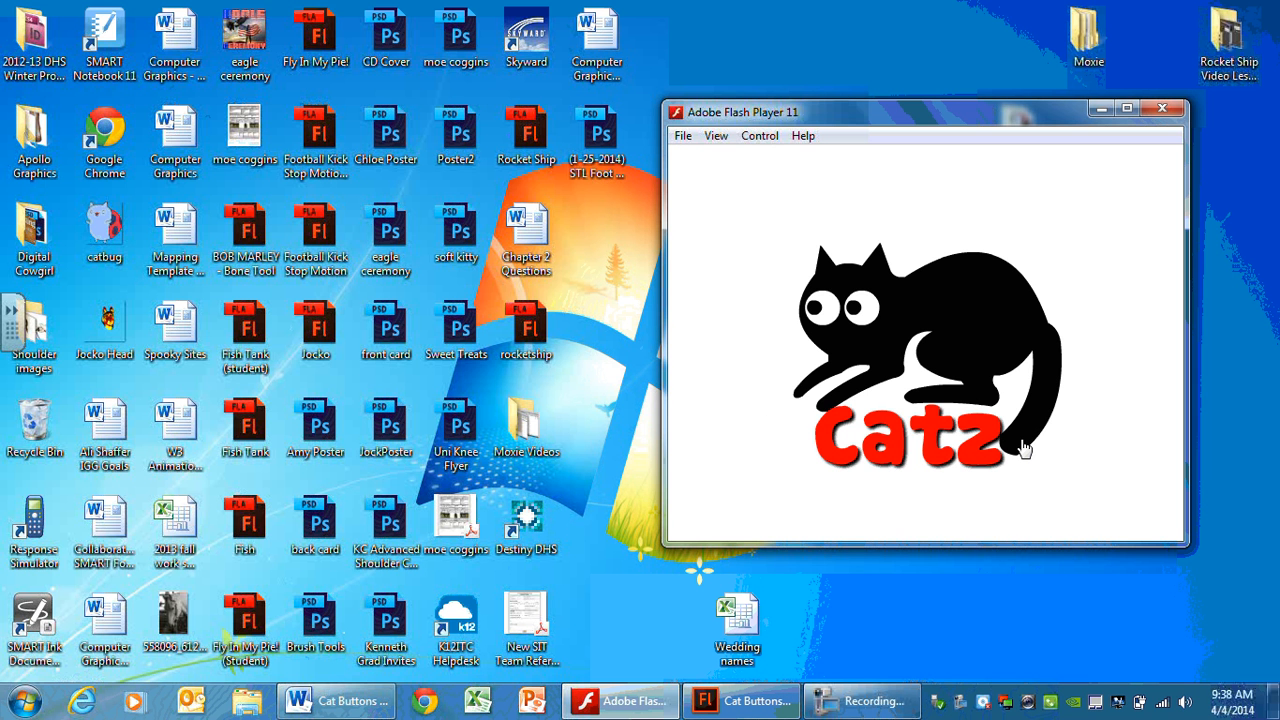
- Switch to the Cat Buttons document in Word and review its instructions for tracing the cats and adding the text
left_click(337, 700)
scroll(550, 397, "down", 1)
scroll(550, 397, "up", 5)
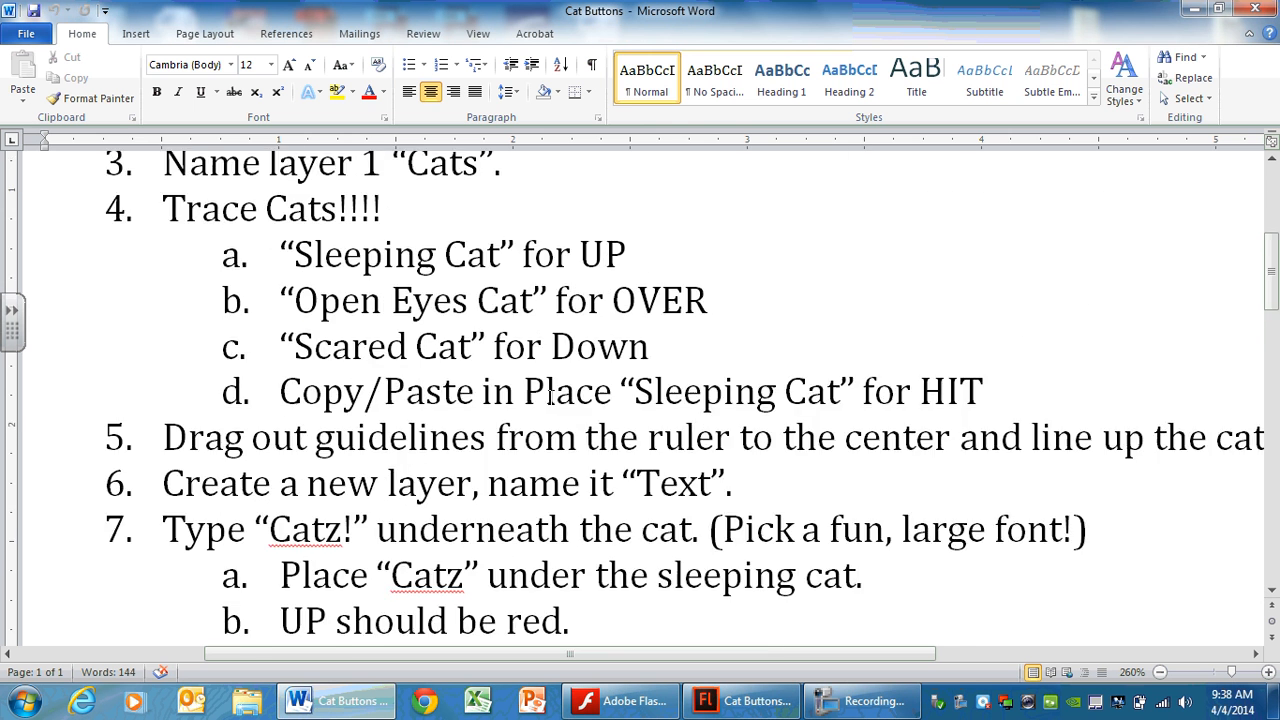
scroll(550, 397, "down", 5)
- Switch to the finished Catz movie in Flash Player and test the cat button's over and pressed states
left_click(728, 703)
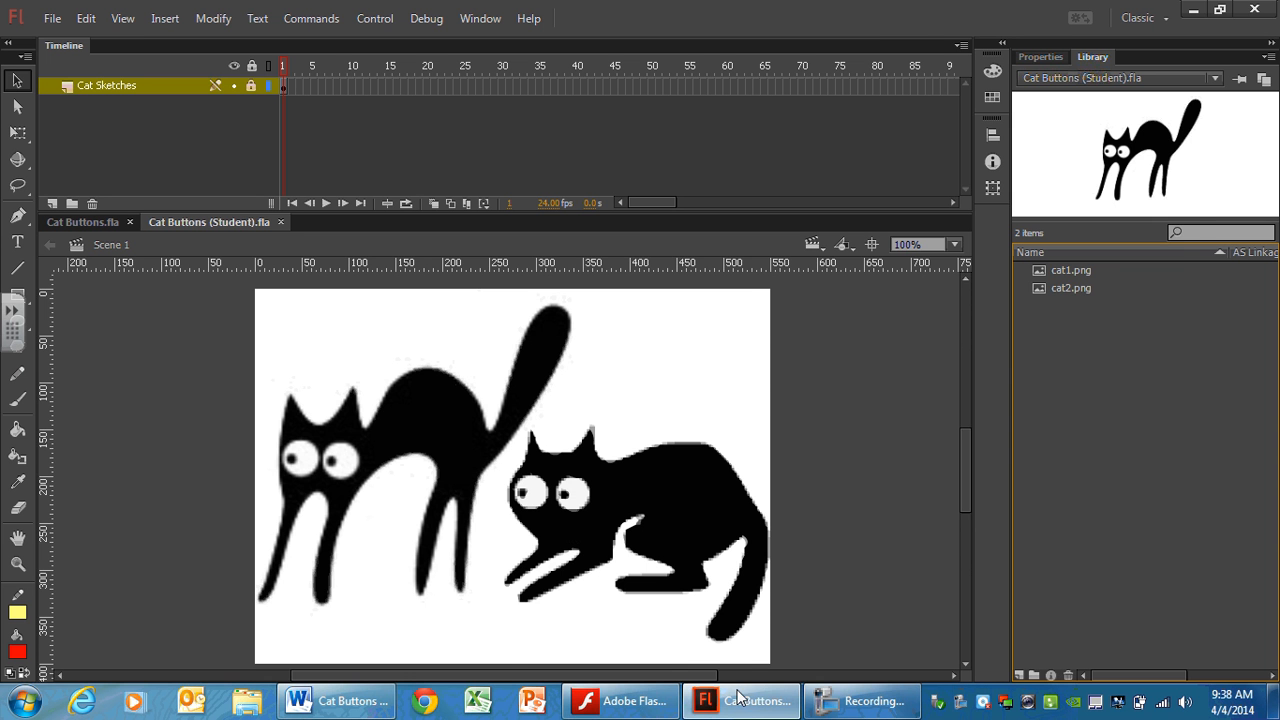
left_click(620, 700)
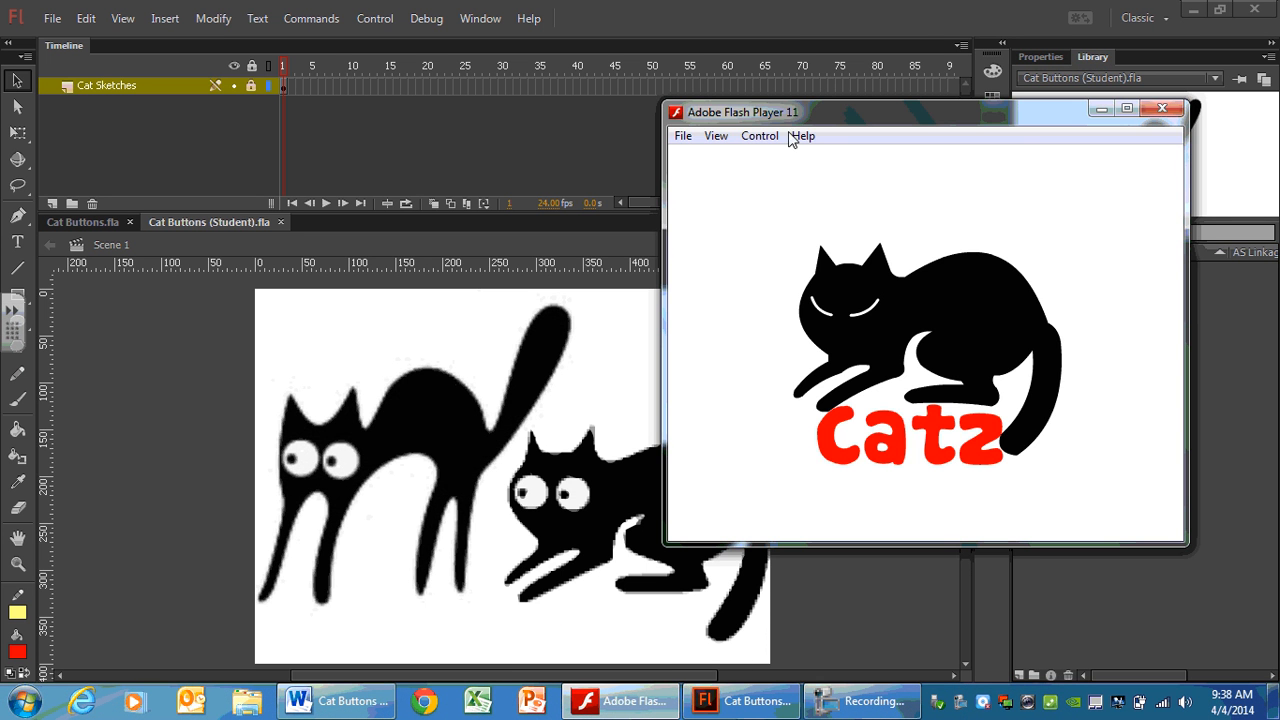
left_click_drag(806, 119, 612, 108)
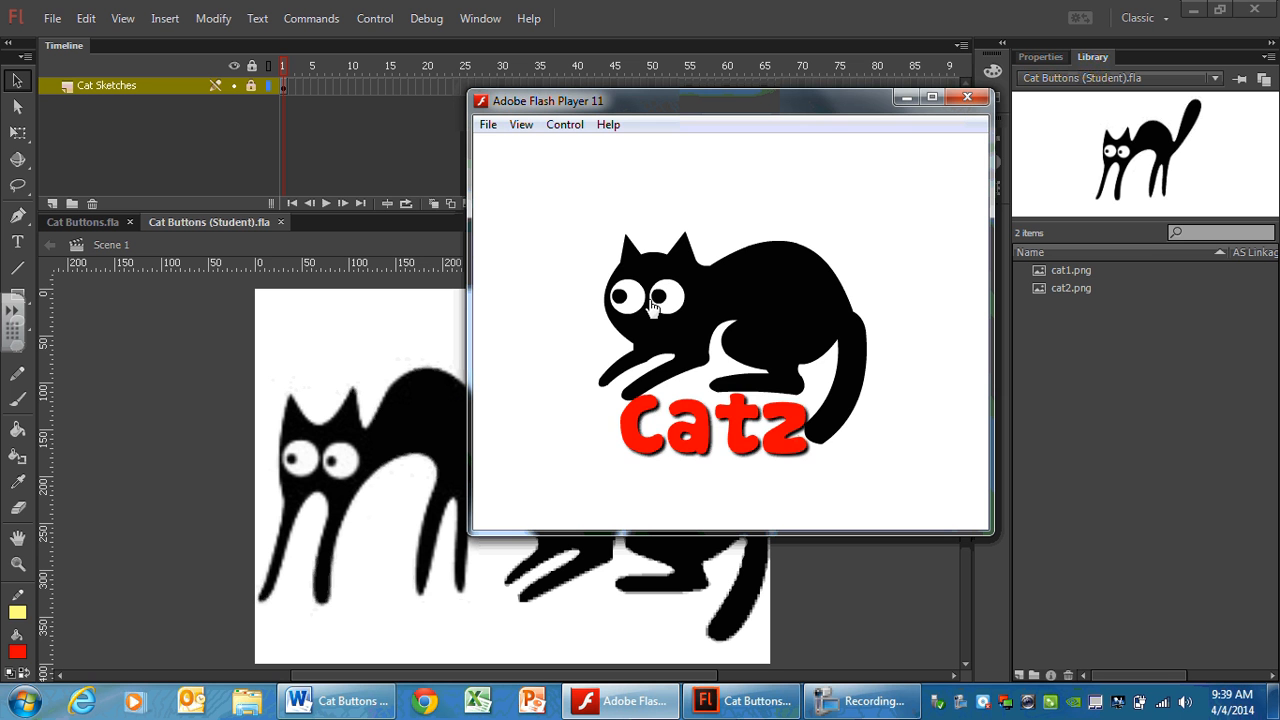
left_click(784, 307)
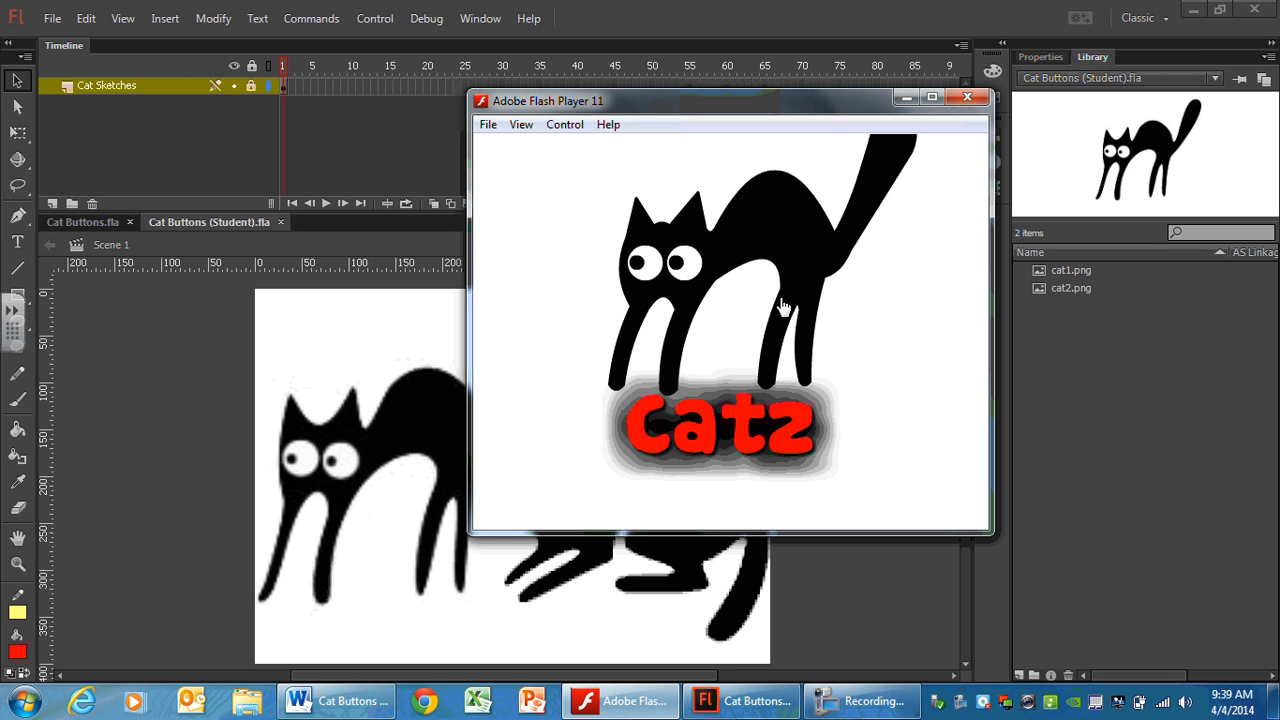
left_click(784, 307)
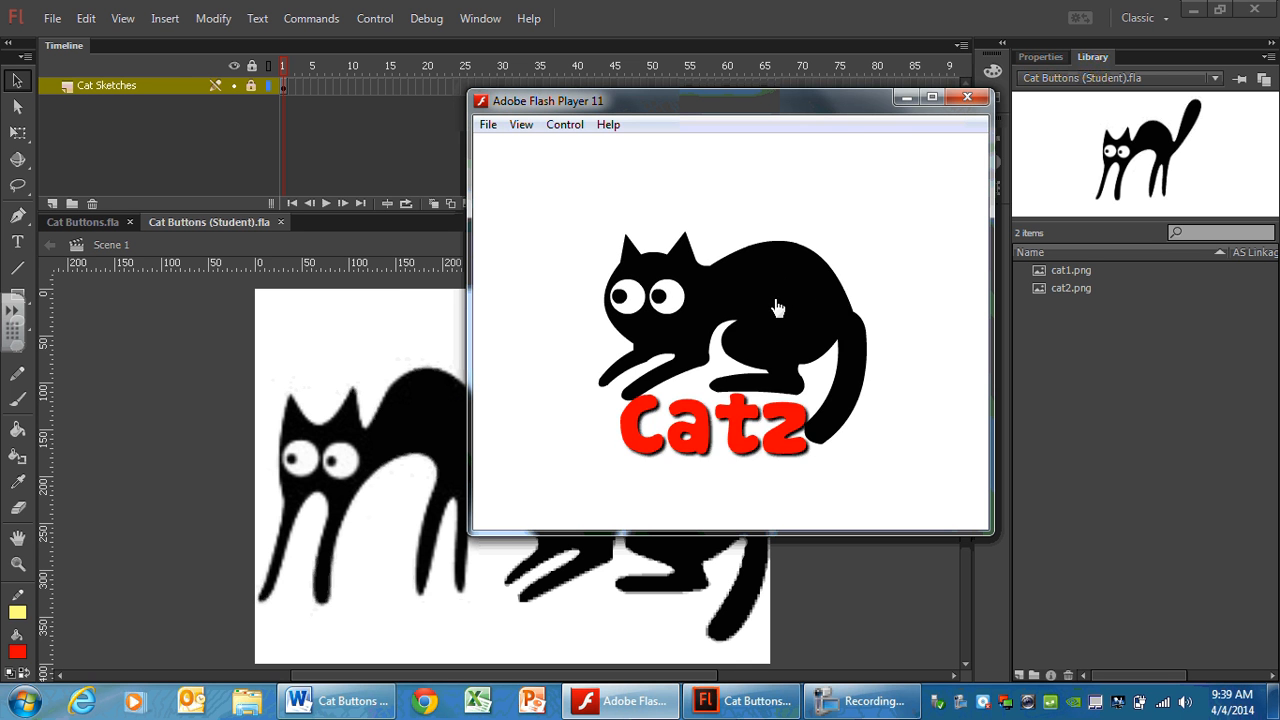
left_click(778, 307)
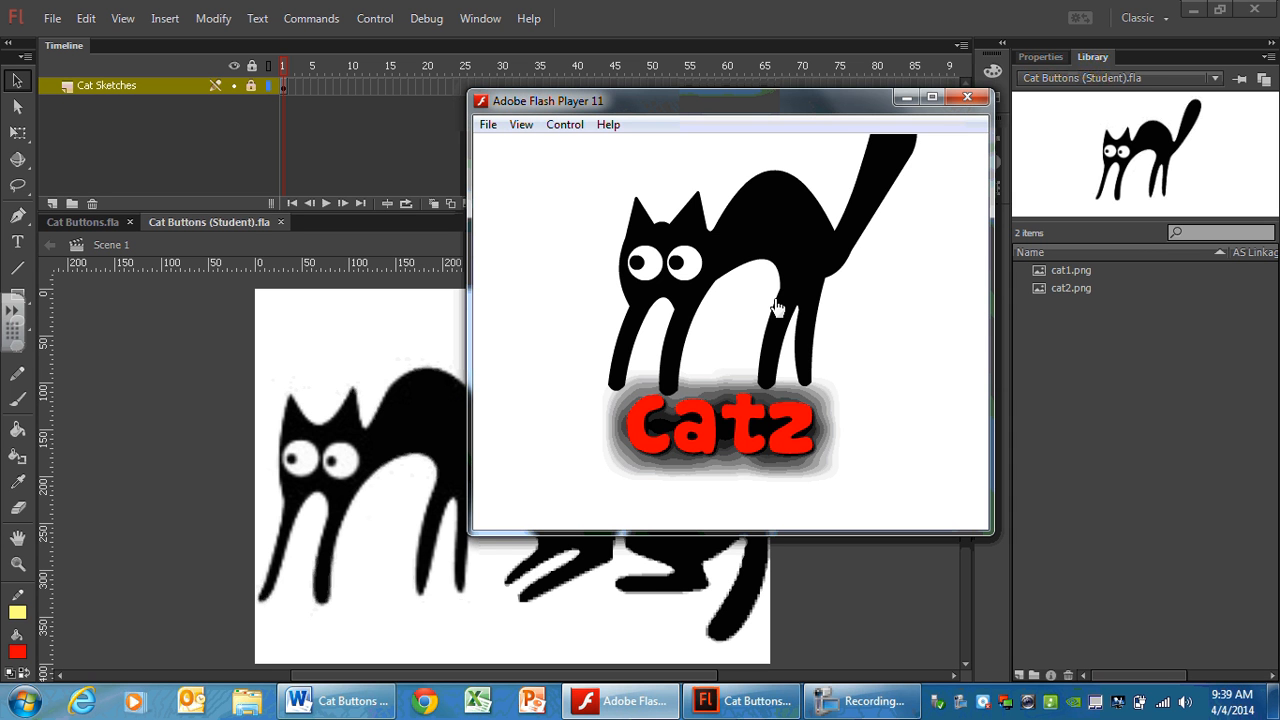
left_click(778, 307)
left_click(785, 256)
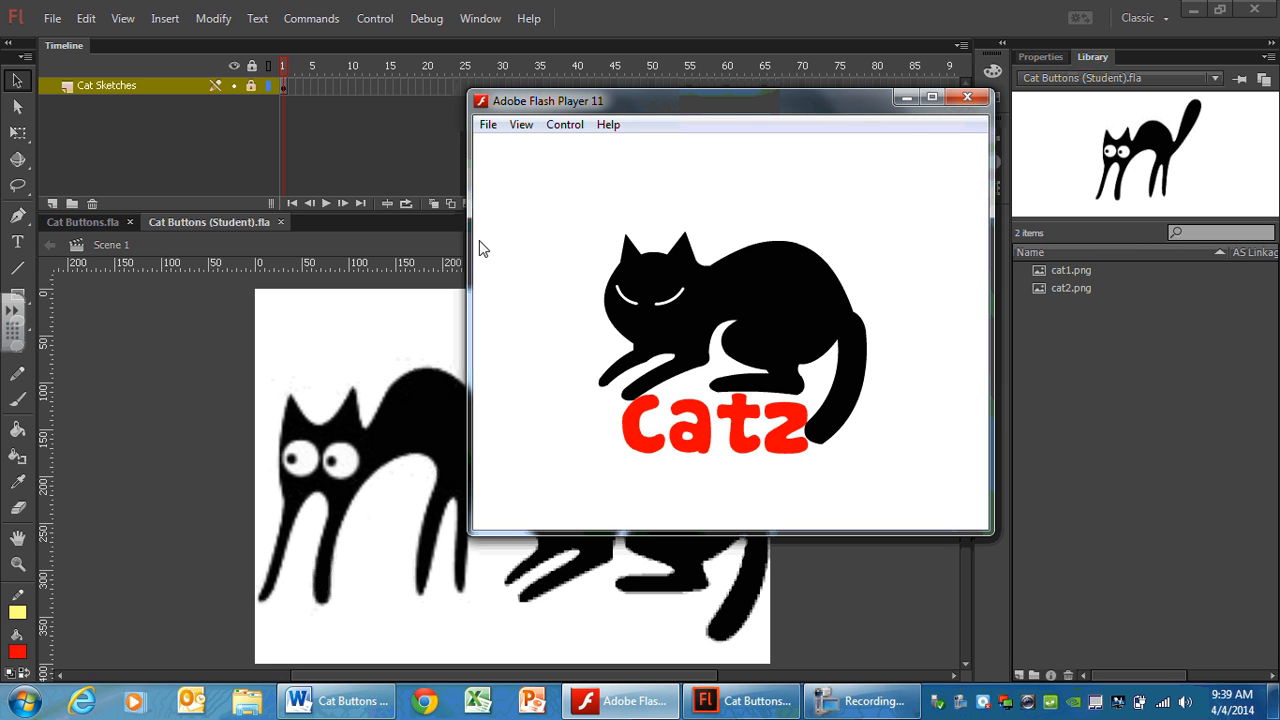
left_click(658, 318)
left_click(632, 314)
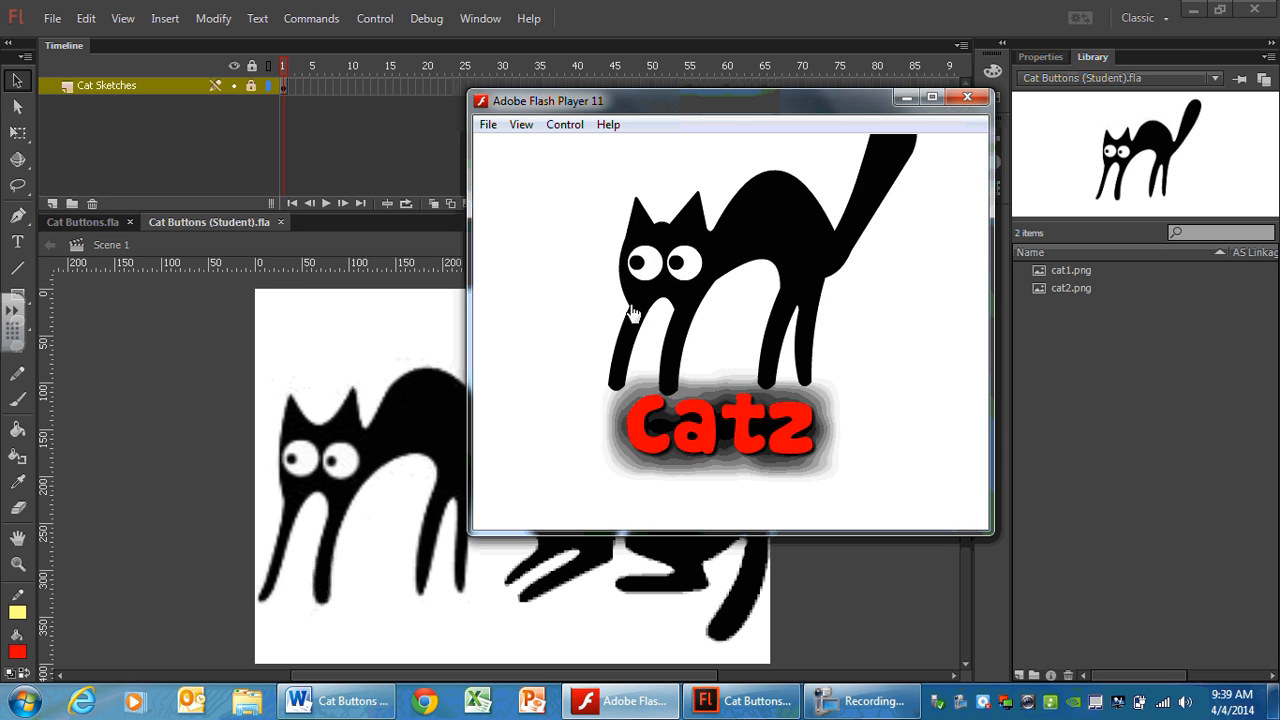
left_click(733, 304)
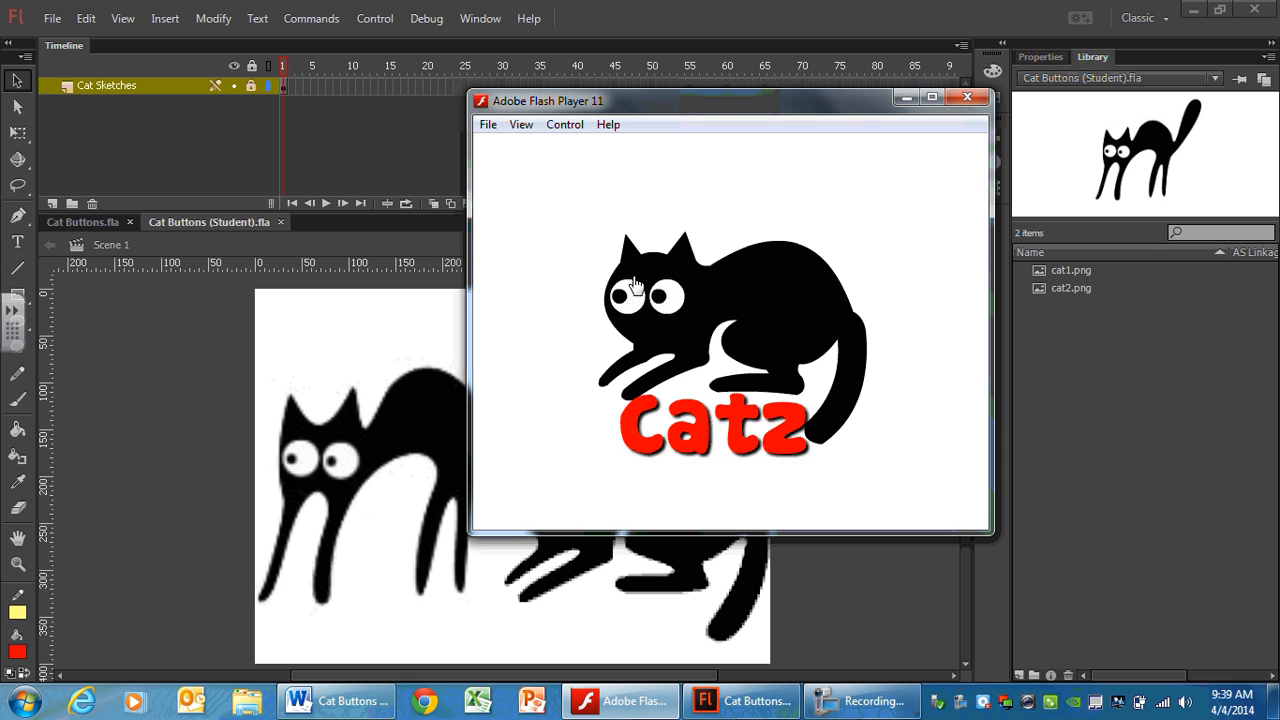
left_click(820, 293)
left_click(793, 295)
left_click(907, 96)
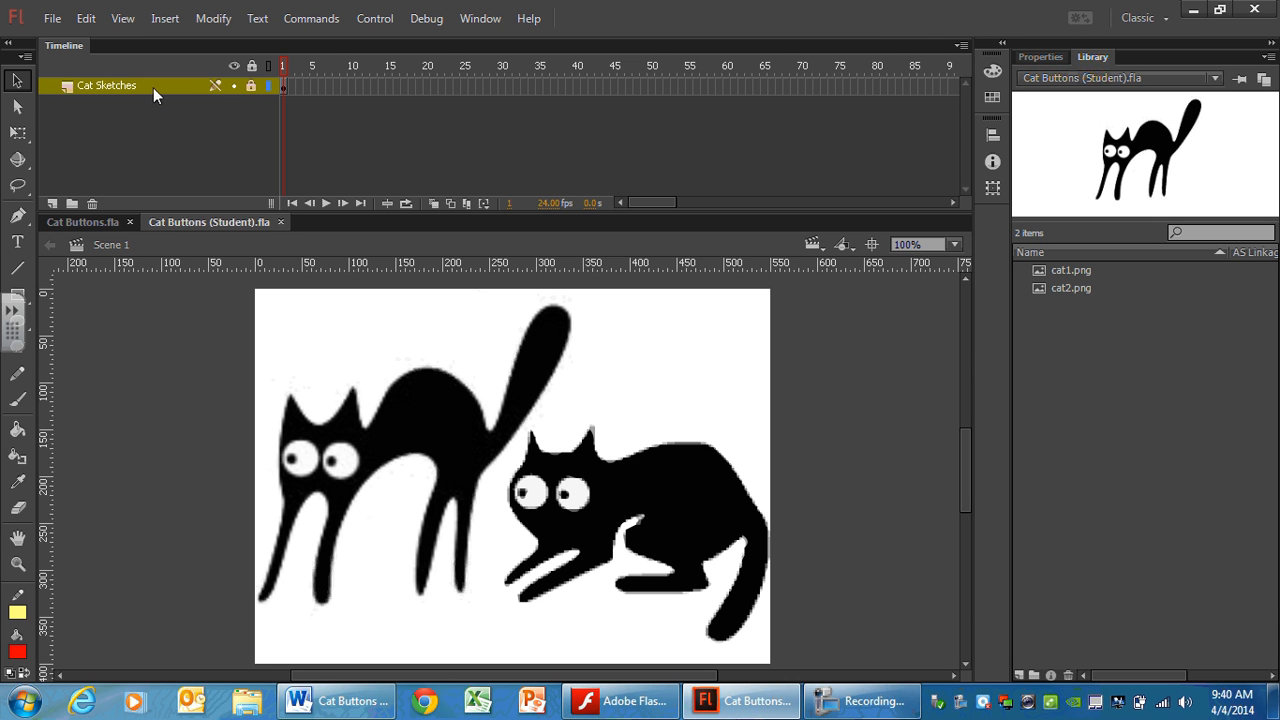
left_click(233, 85)
left_click(233, 85)
left_click(251, 86)
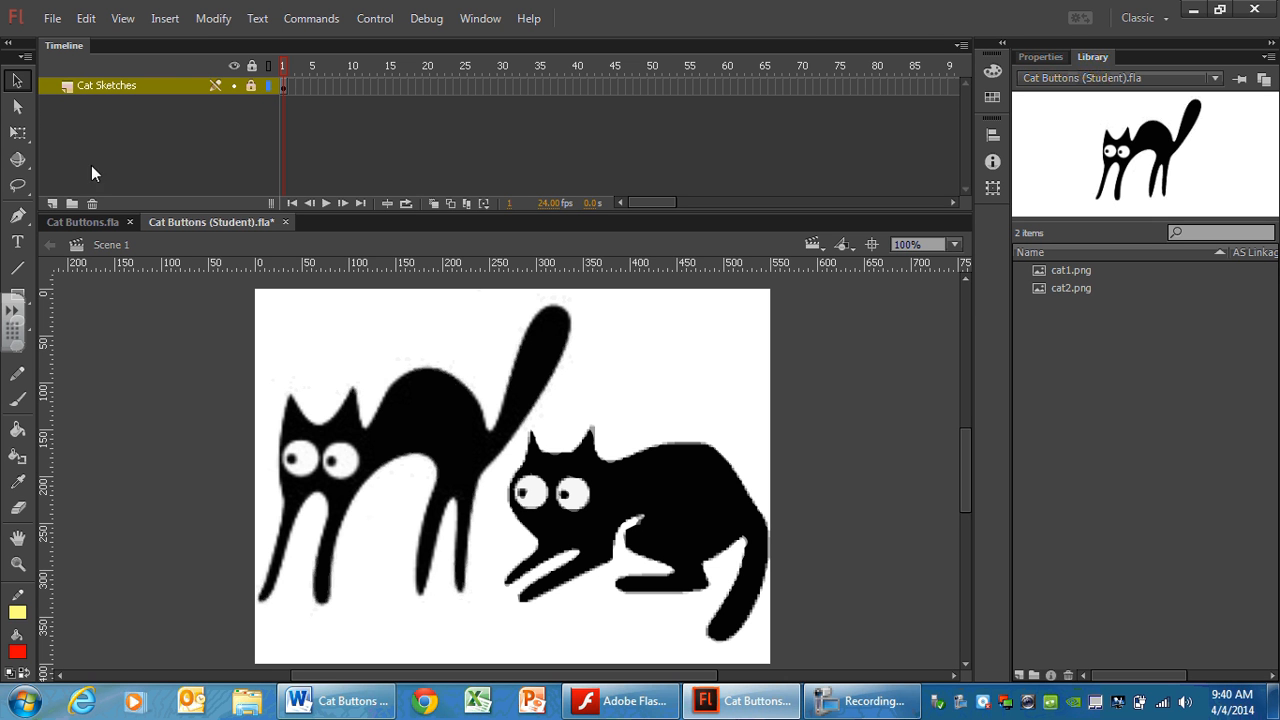
- Add a new layer above Cat Sketches and name it "Cat Buttons"
left_click(54, 203)
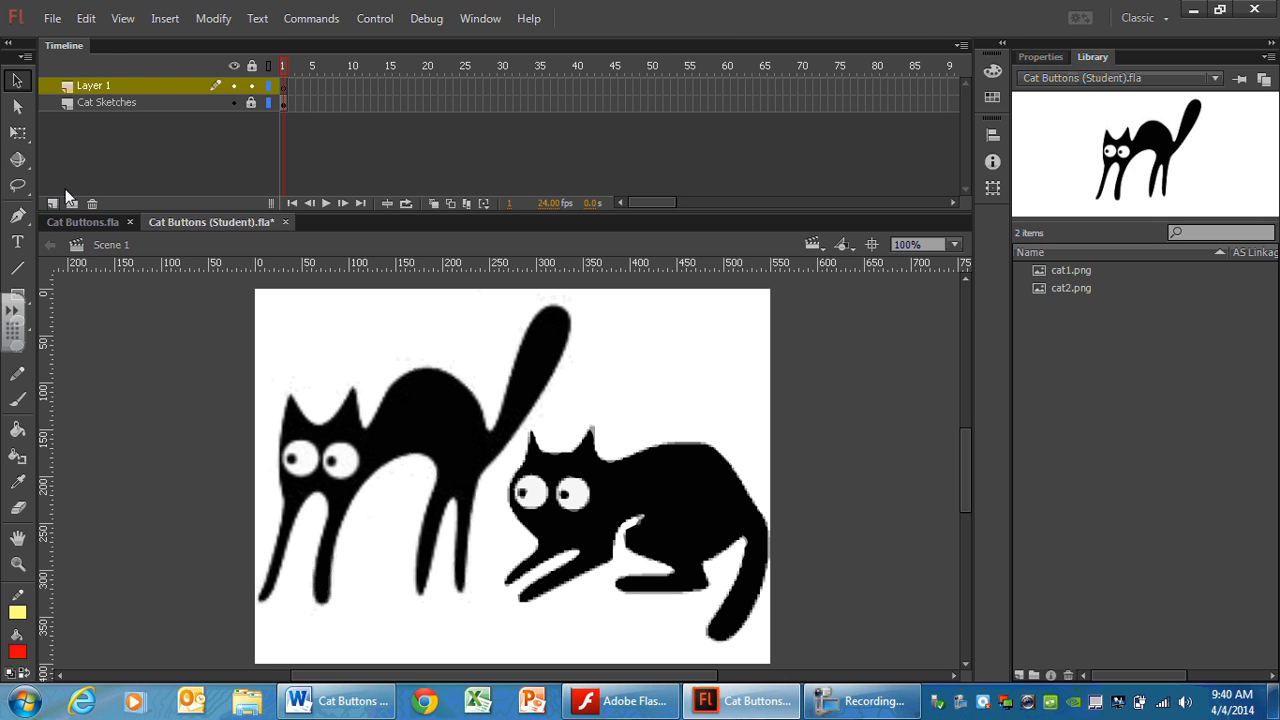
double_click(93, 87)
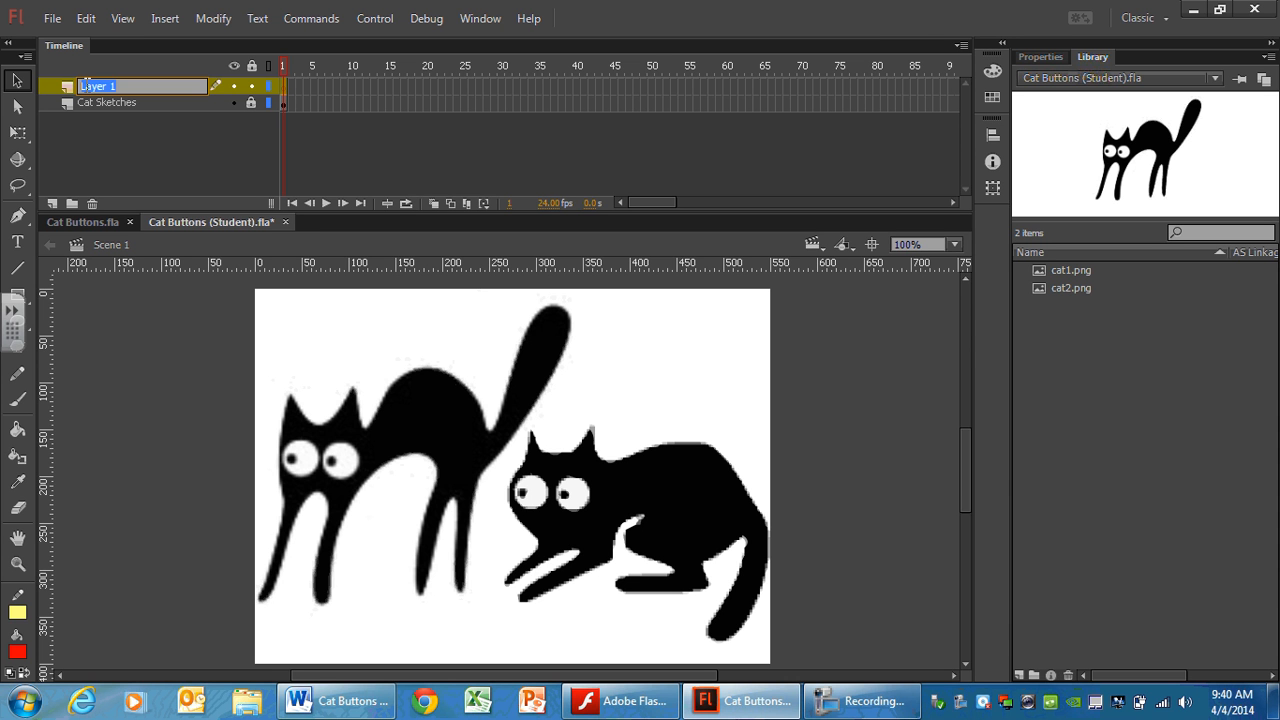
type("Cat Buttons")
key("Return")
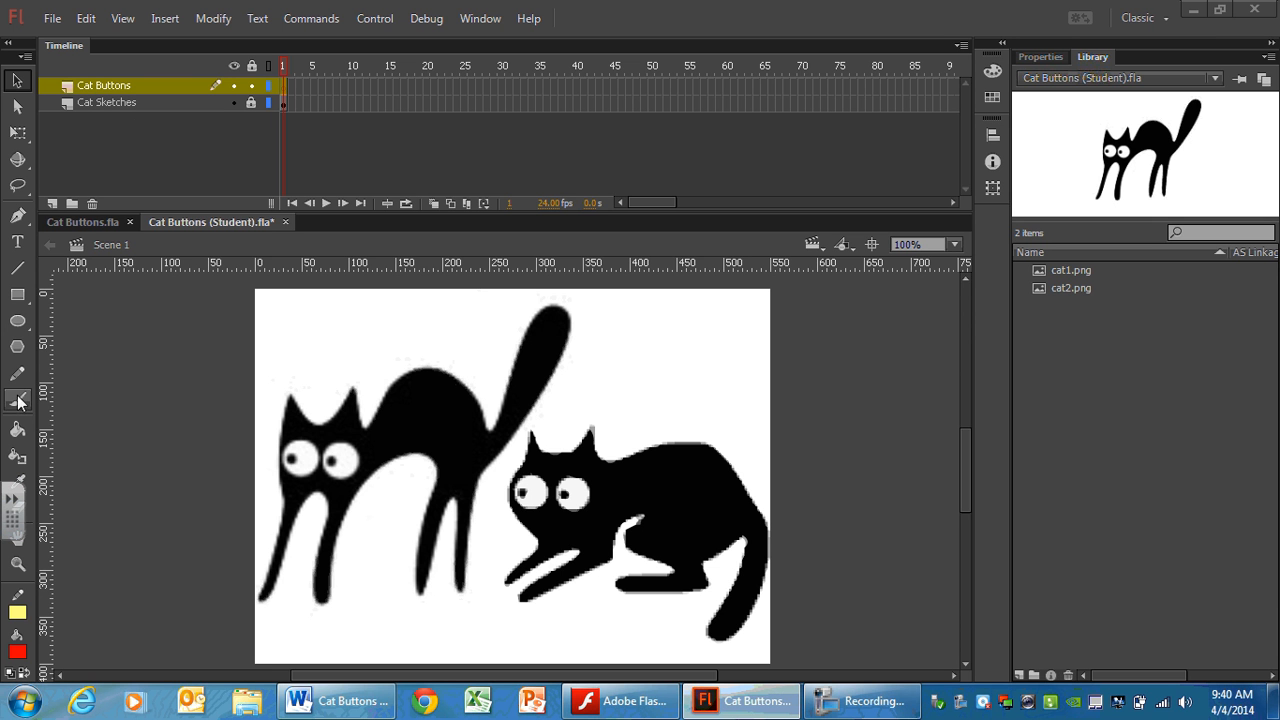
- Paint a red squiggle with an enlarged Brush in the empty area above the crouching cat
left_click(18, 401)
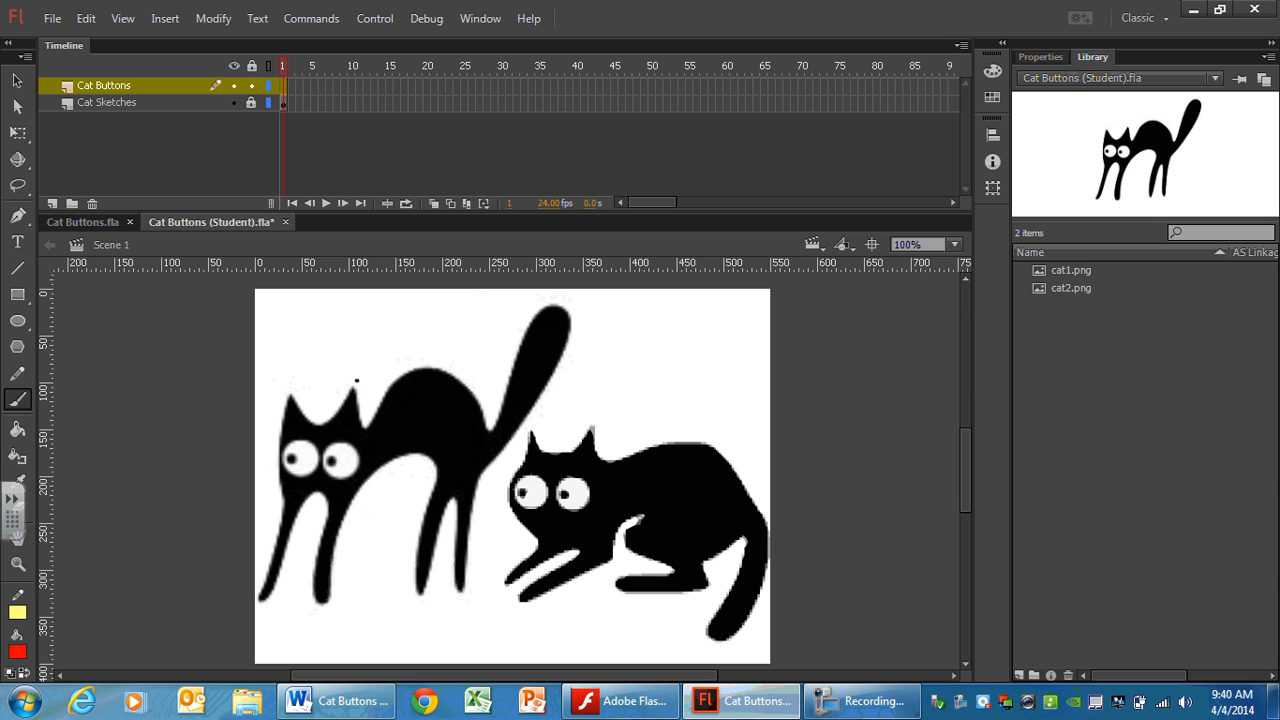
key("bracketright")
key("bracketright")
key("bracketright")
key("bracketright")
mouse_move(716, 352)
left_mouse_down()
mouse_move(694, 321)
mouse_move(647, 342)
mouse_move(700, 422)
mouse_move(604, 388)
left_mouse_up()
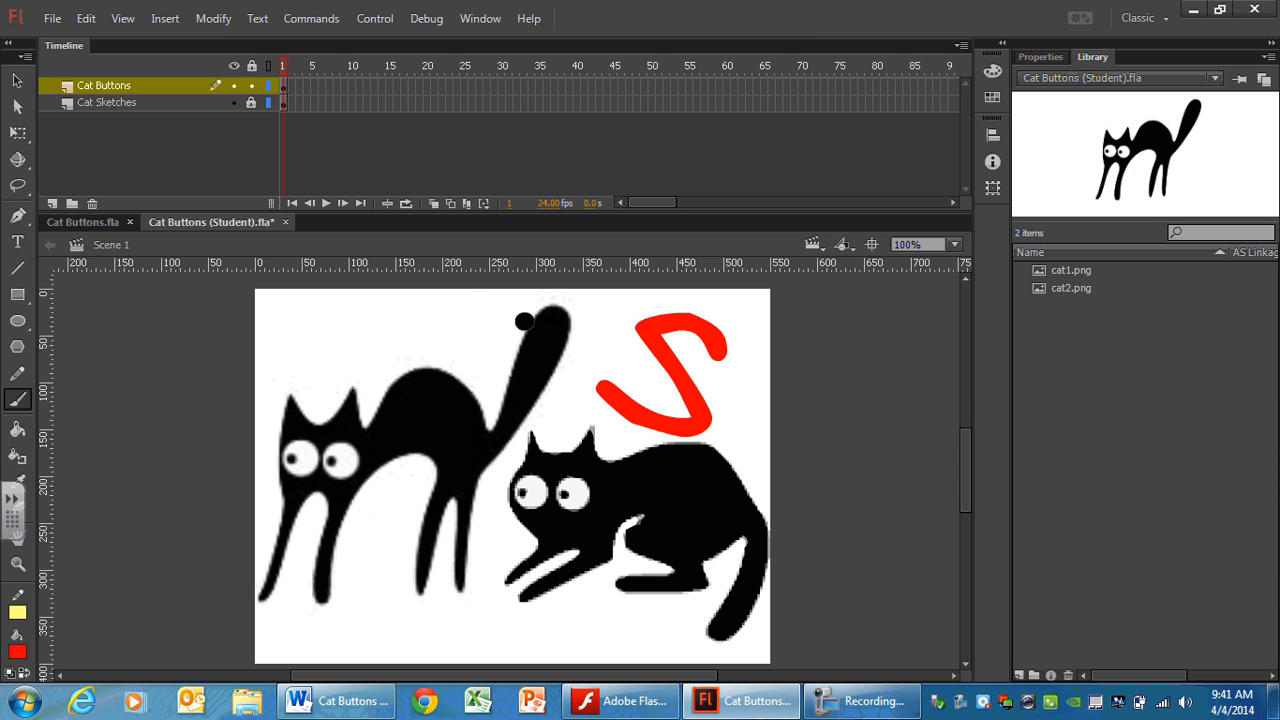
- Convert the red squiggle to a Button symbol named "Cat Button"
left_click(19, 84)
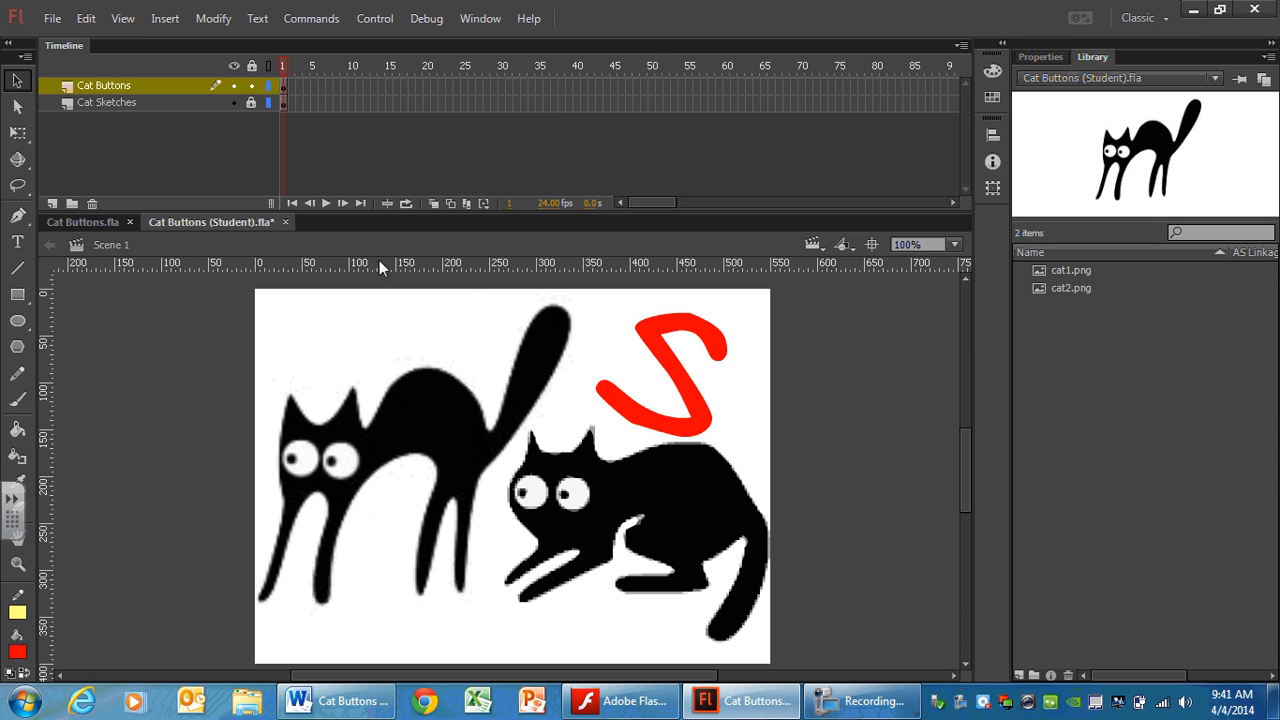
left_click(648, 333)
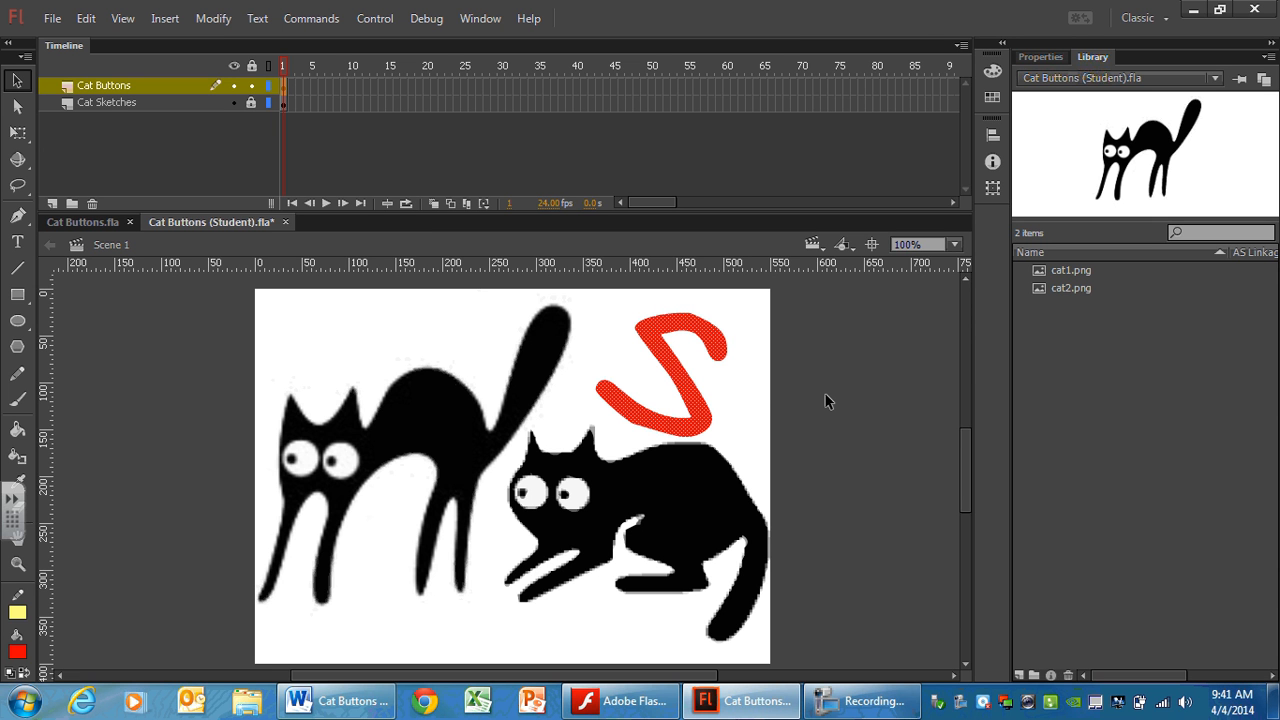
right_click(666, 332)
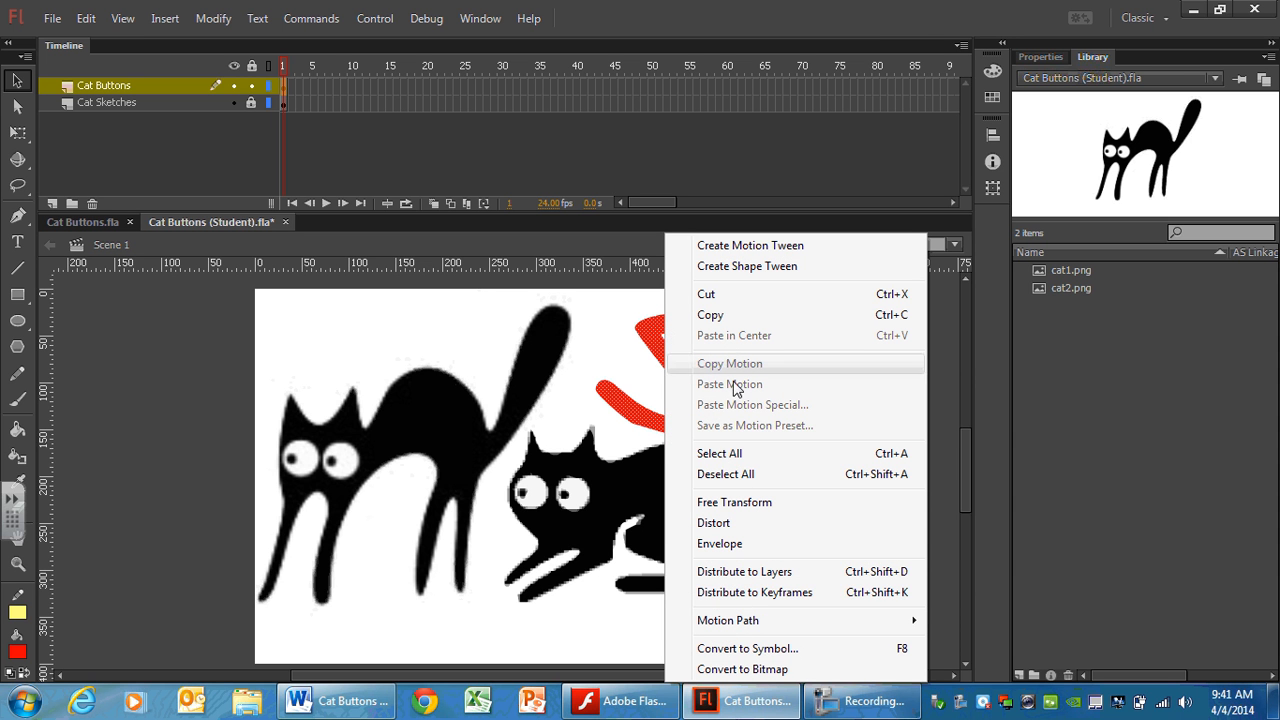
left_click(768, 650)
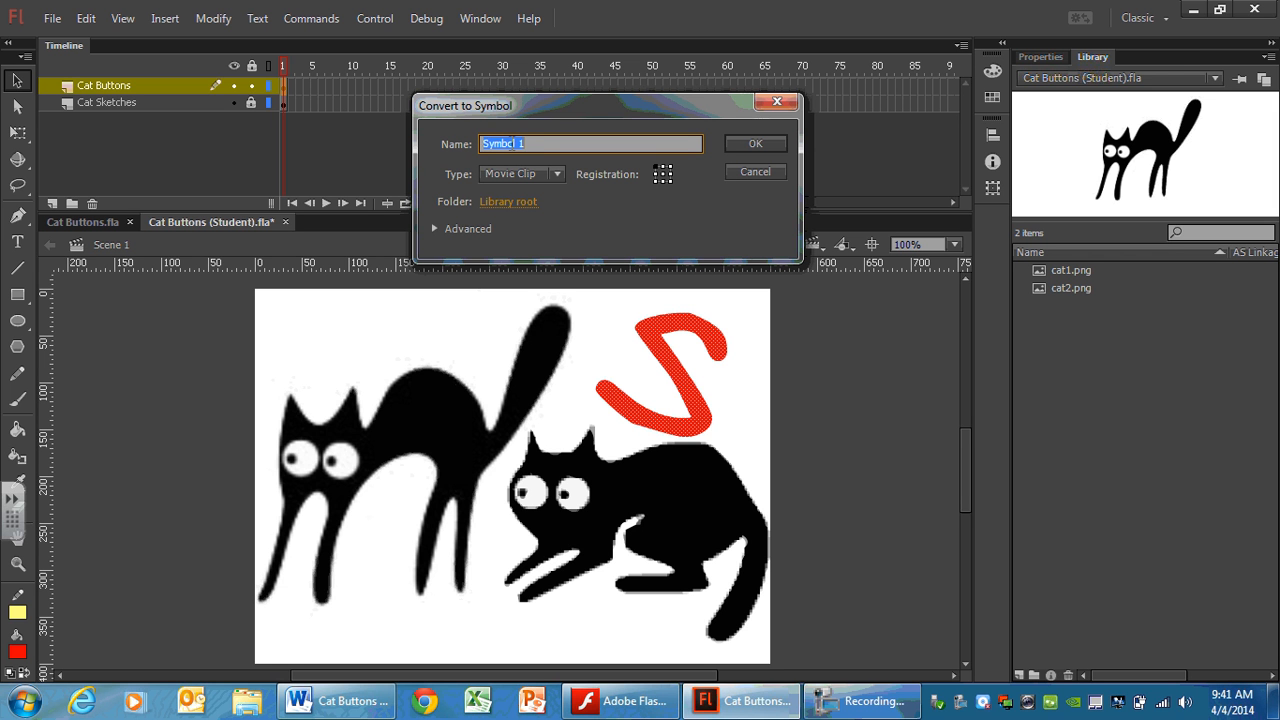
type("Cat B")
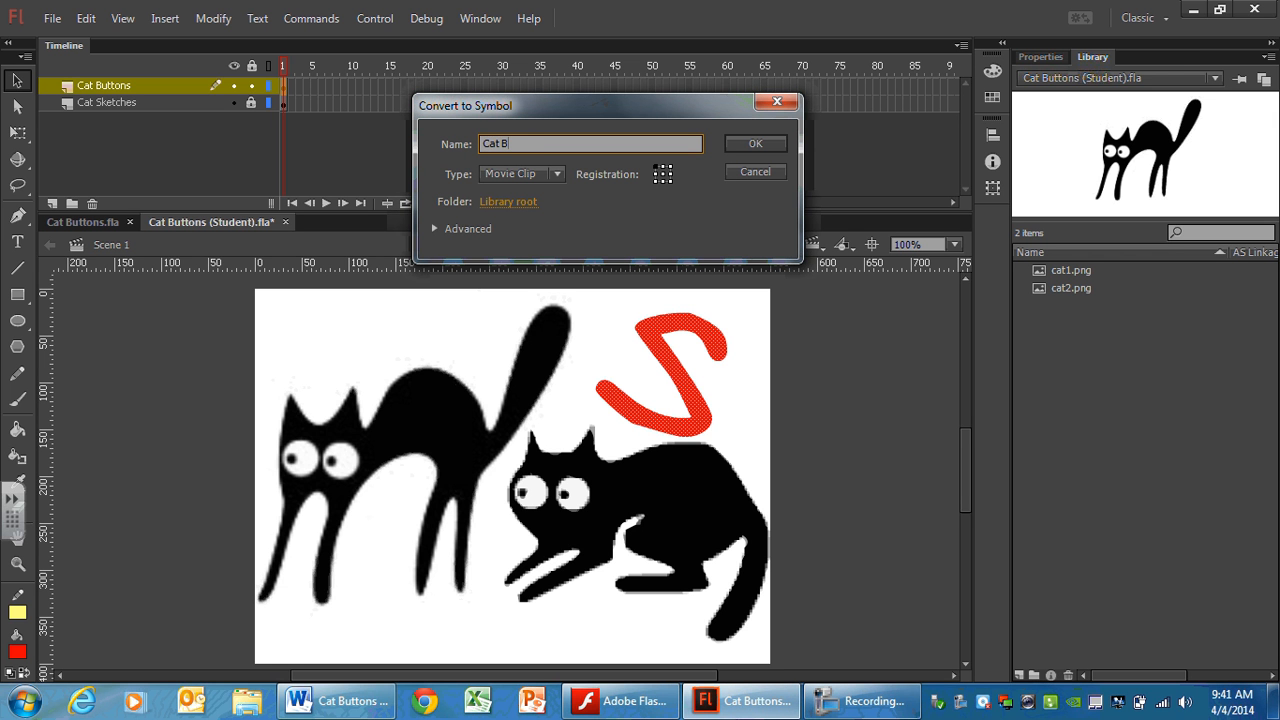
type("utton")
left_click(524, 173)
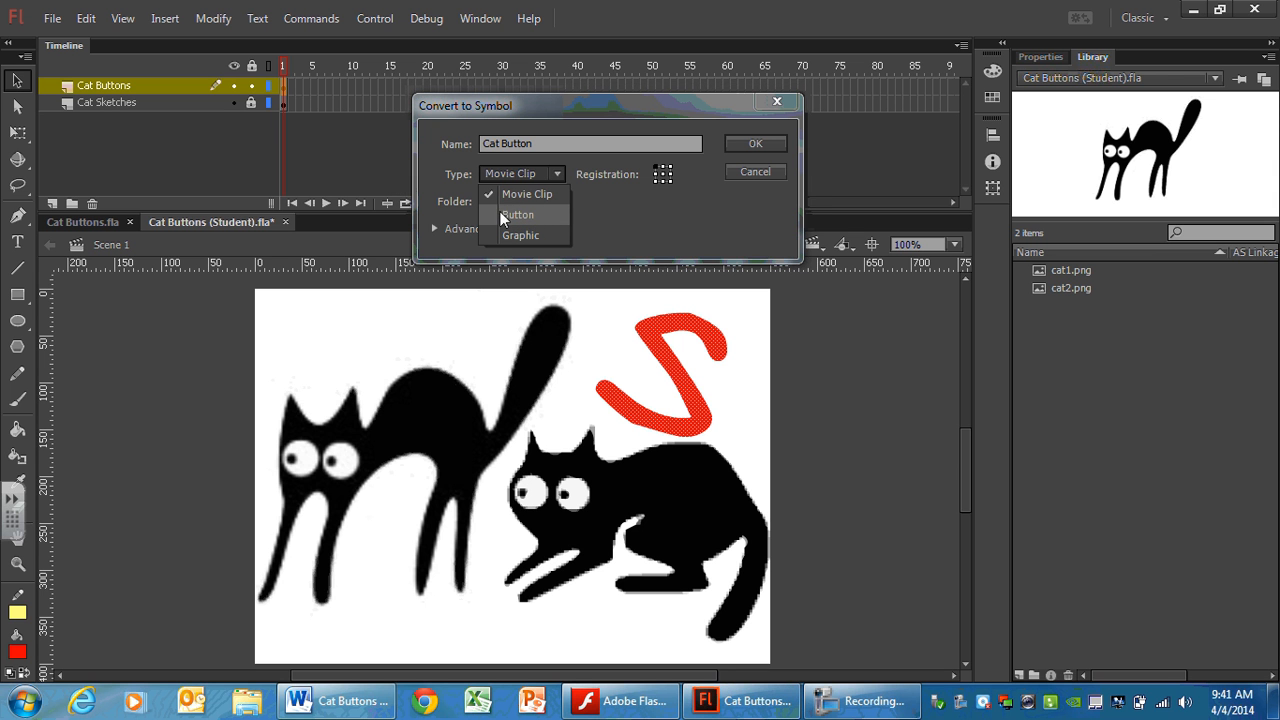
left_click(500, 213)
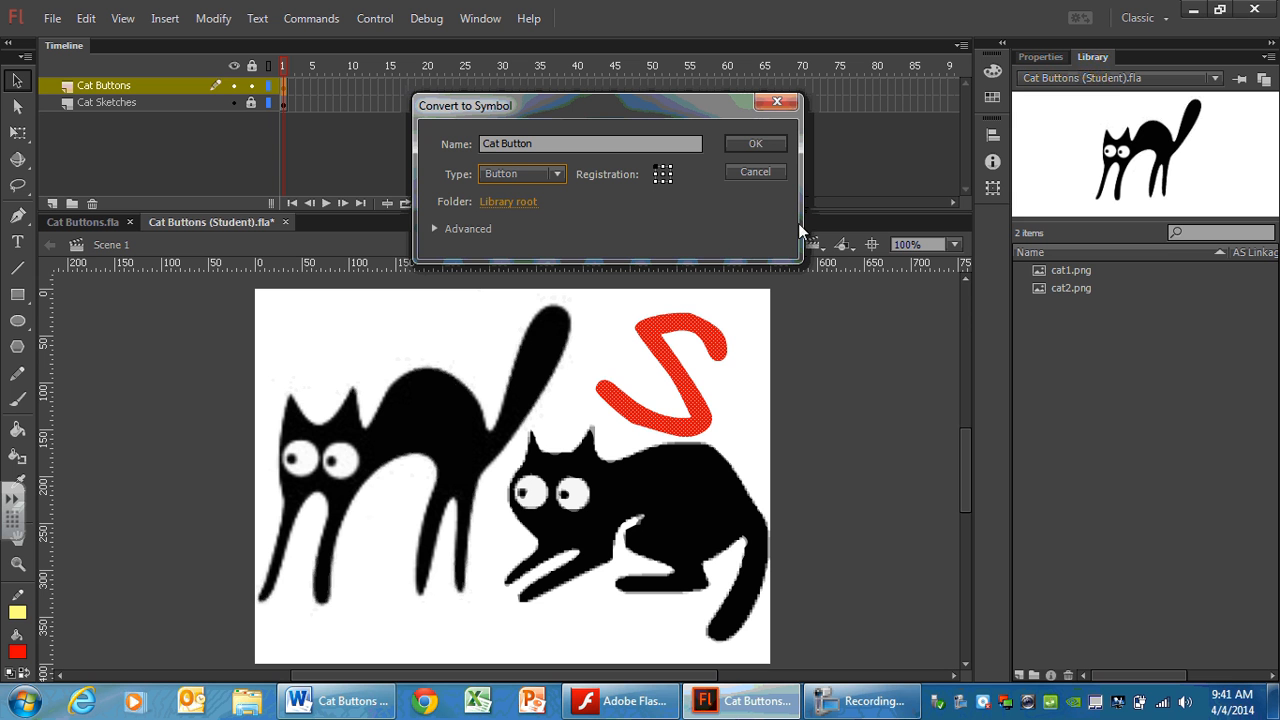
left_click(760, 143)
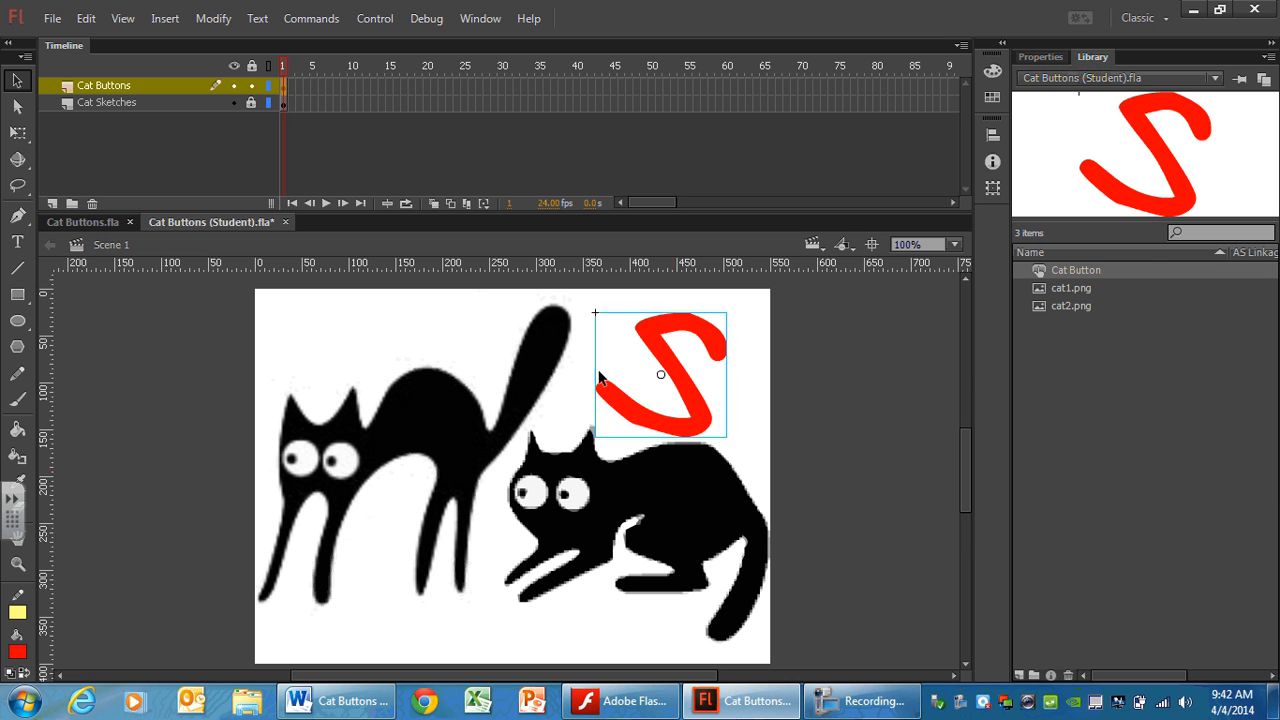
- Inside the Cat Button symbol, delete the red squiggle from the Up frame and rename the layer "Catz"
left_click_drag(599, 378, 668, 360)
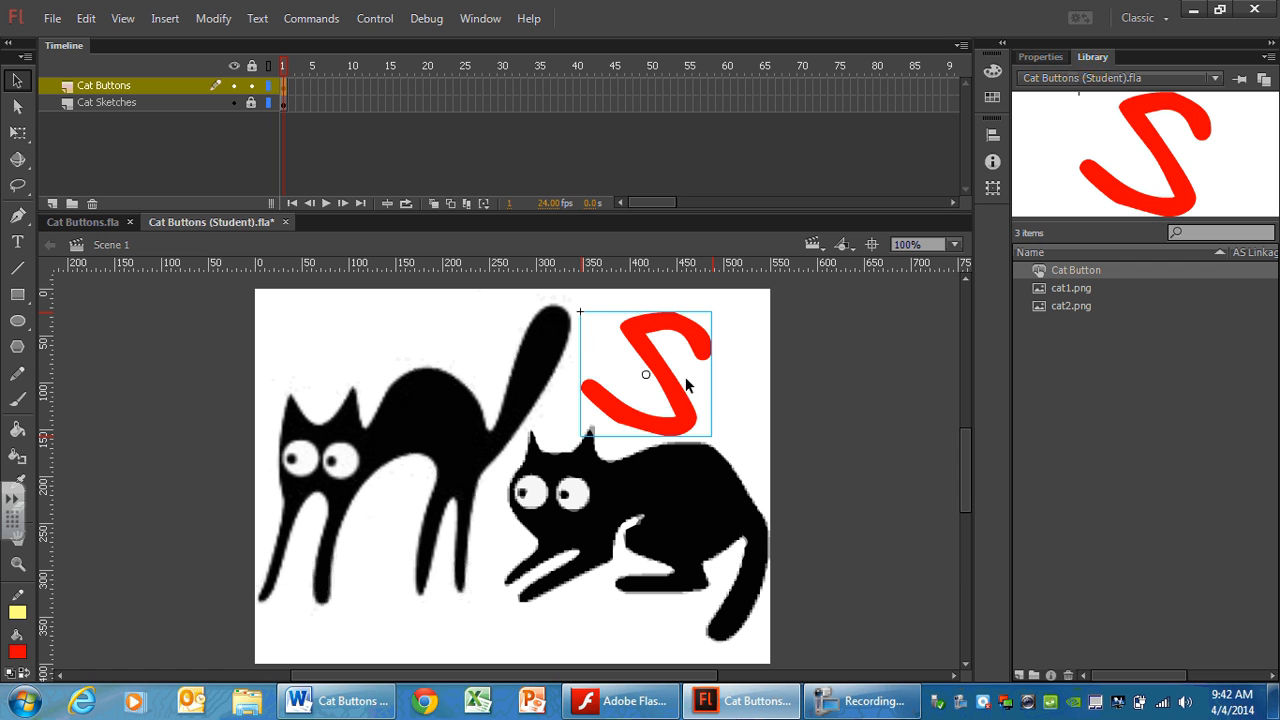
double_click(638, 330)
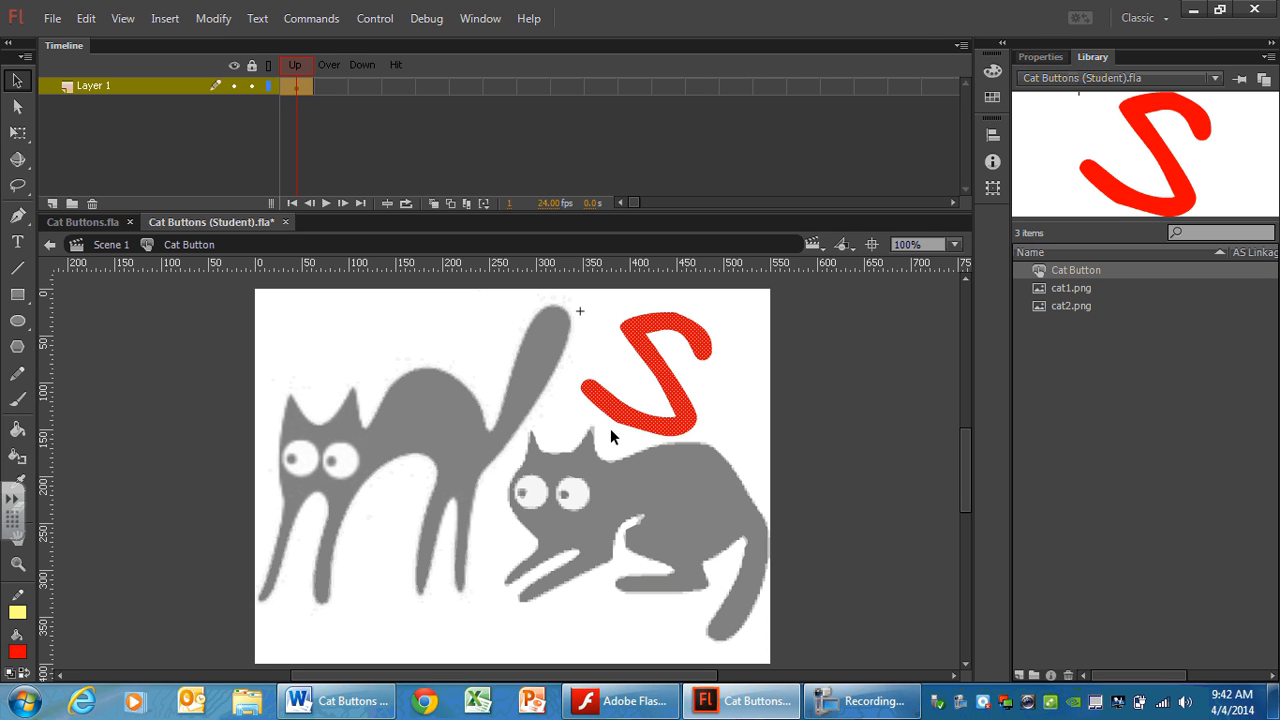
key("Delete")
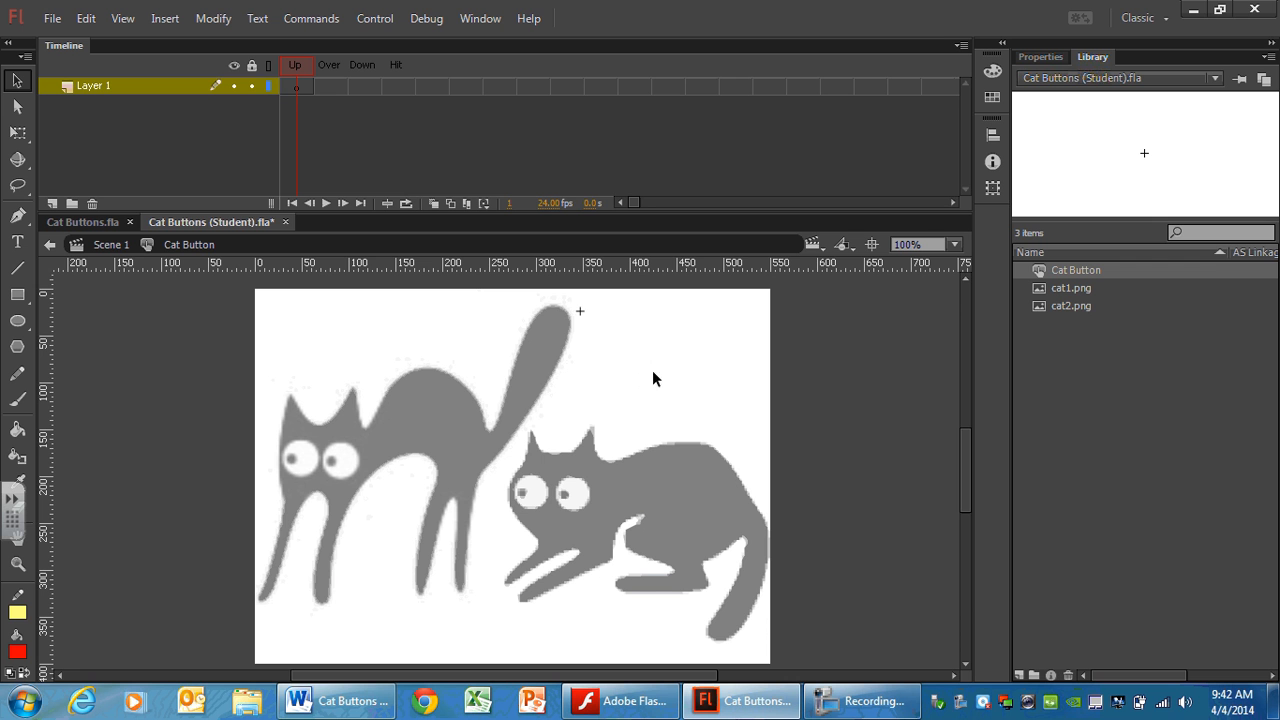
double_click(101, 81)
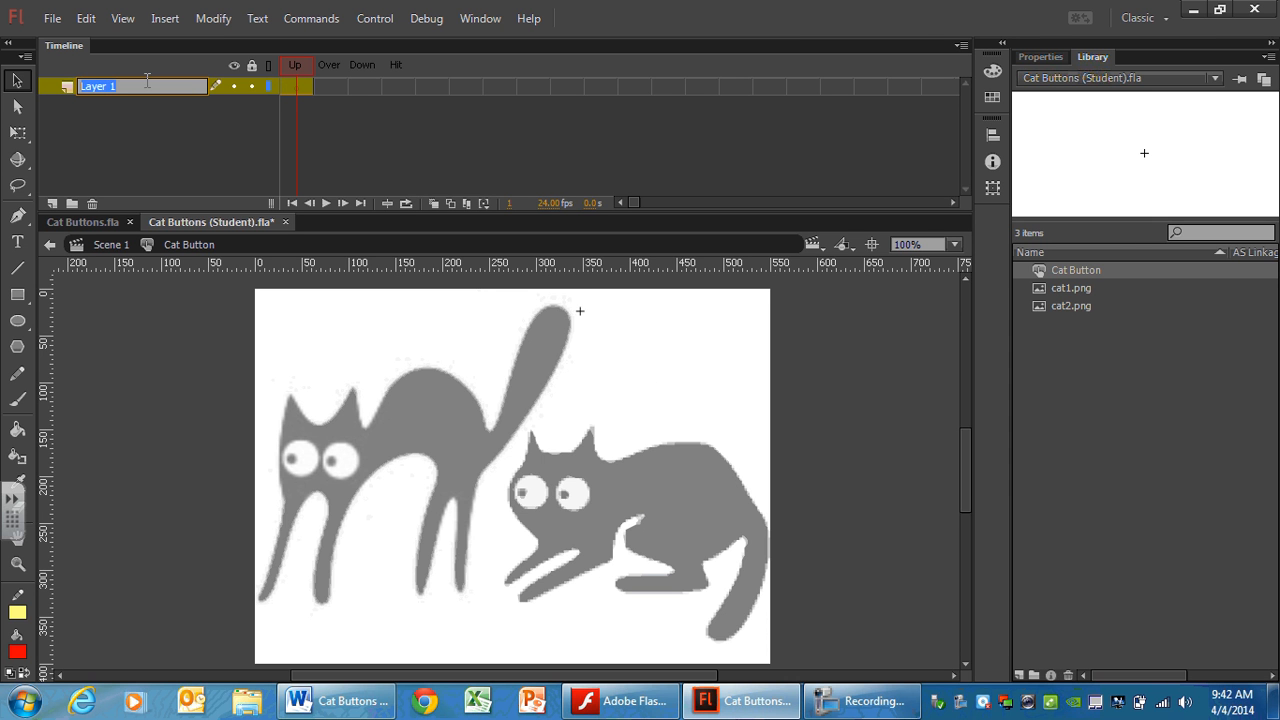
type("Catz")
- Shorten the Timeline area to give the crouching cat more working room on the stage
left_click(18, 565)
left_click_drag(466, 406, 790, 668)
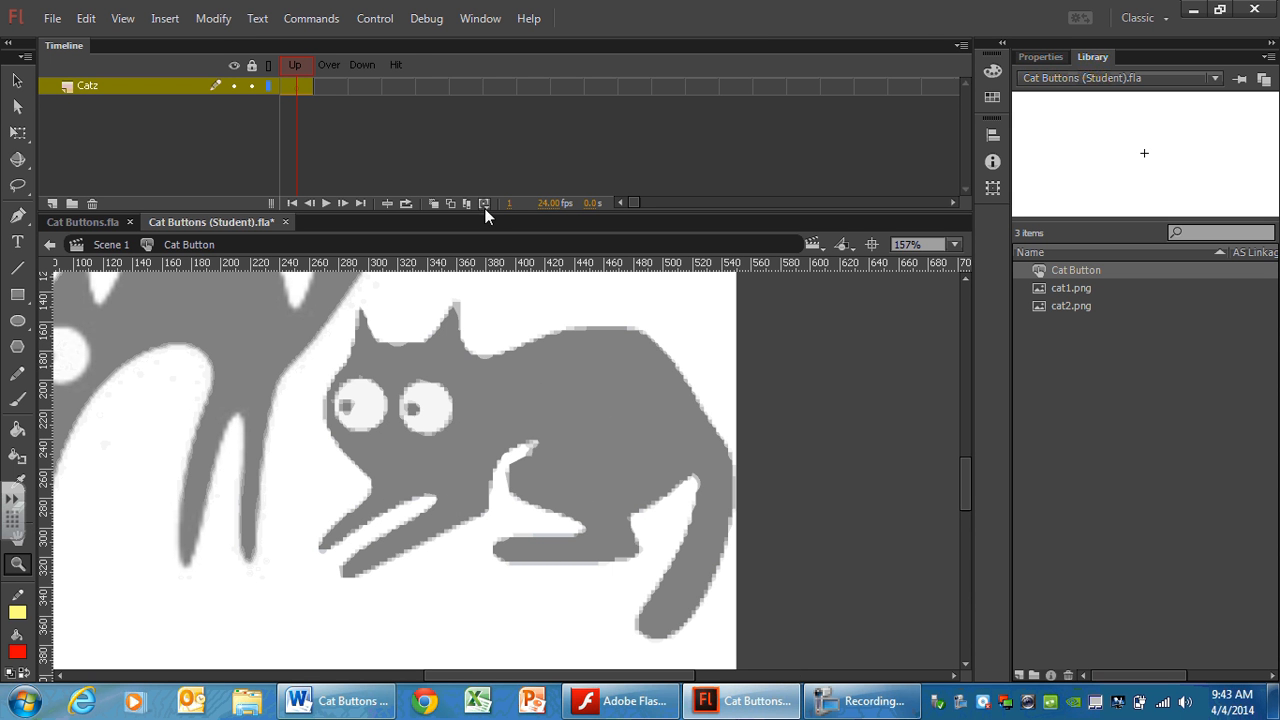
left_click_drag(486, 210, 486, 161)
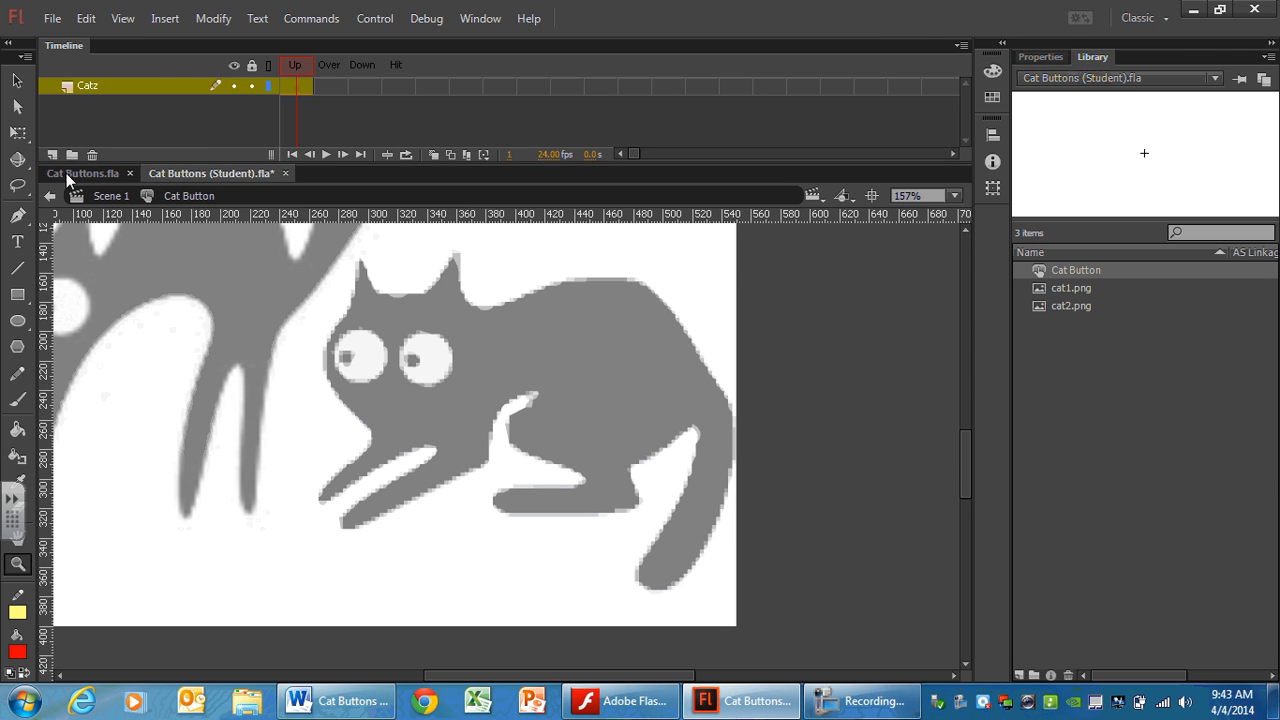
left_click_drag(960, 471, 963, 460)
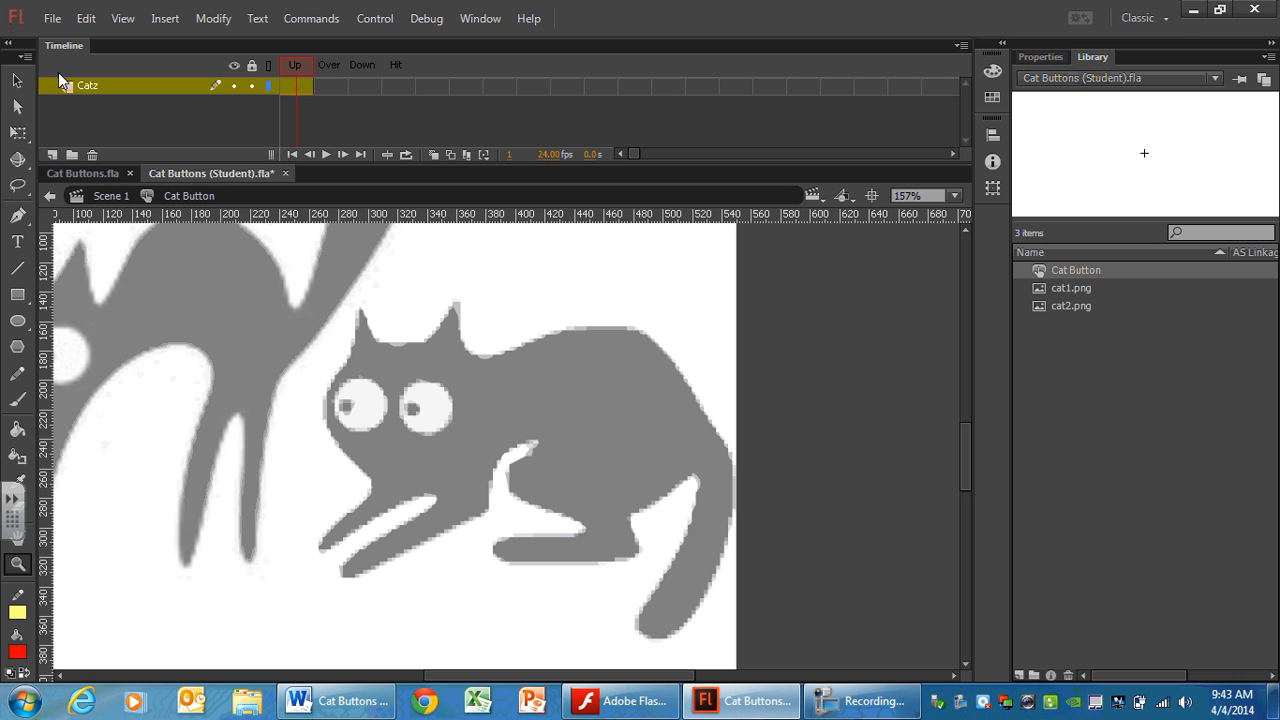
- Set up the Line tool with a solid red stroke and a stroke size of 3
left_click(16, 270)
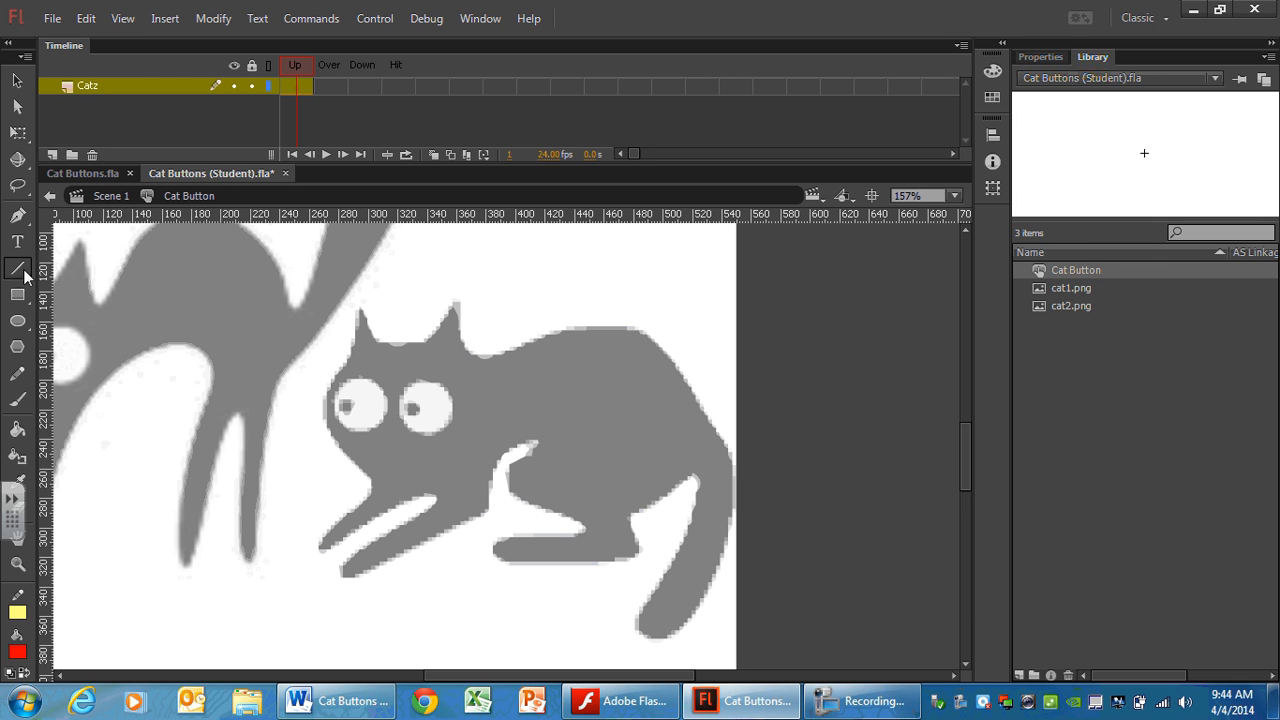
left_click(1040, 56)
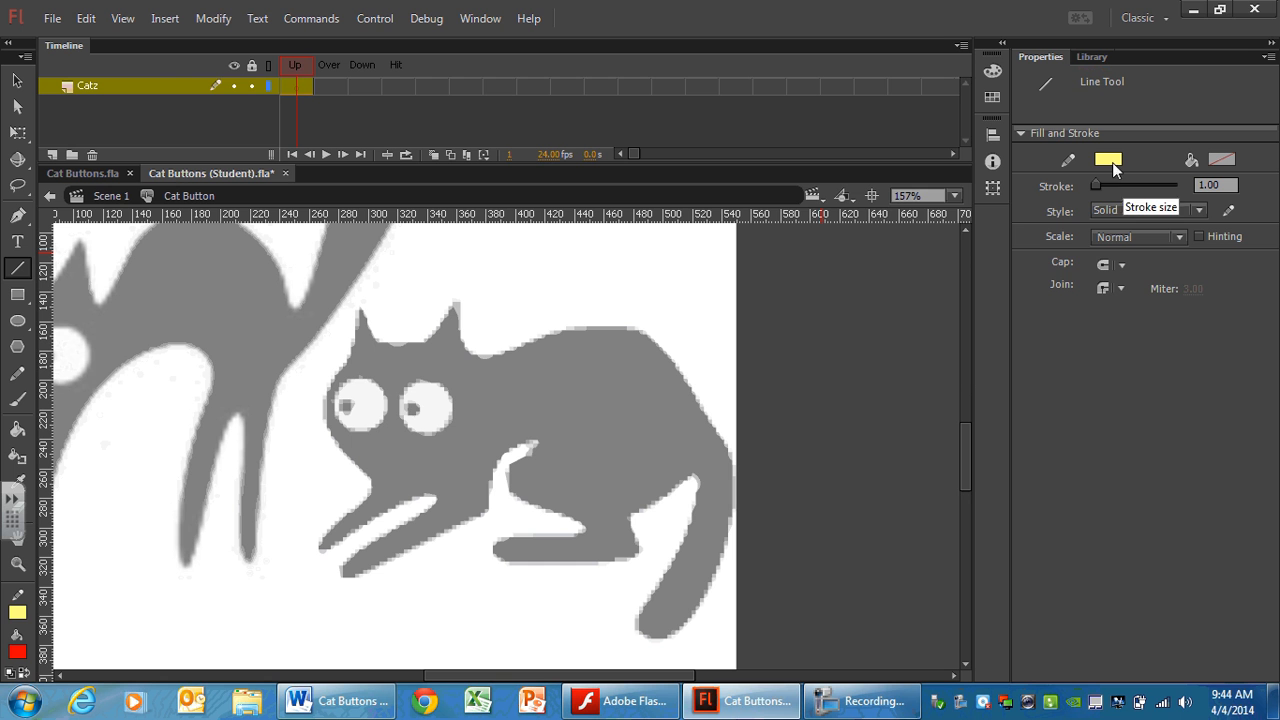
left_click(1108, 159)
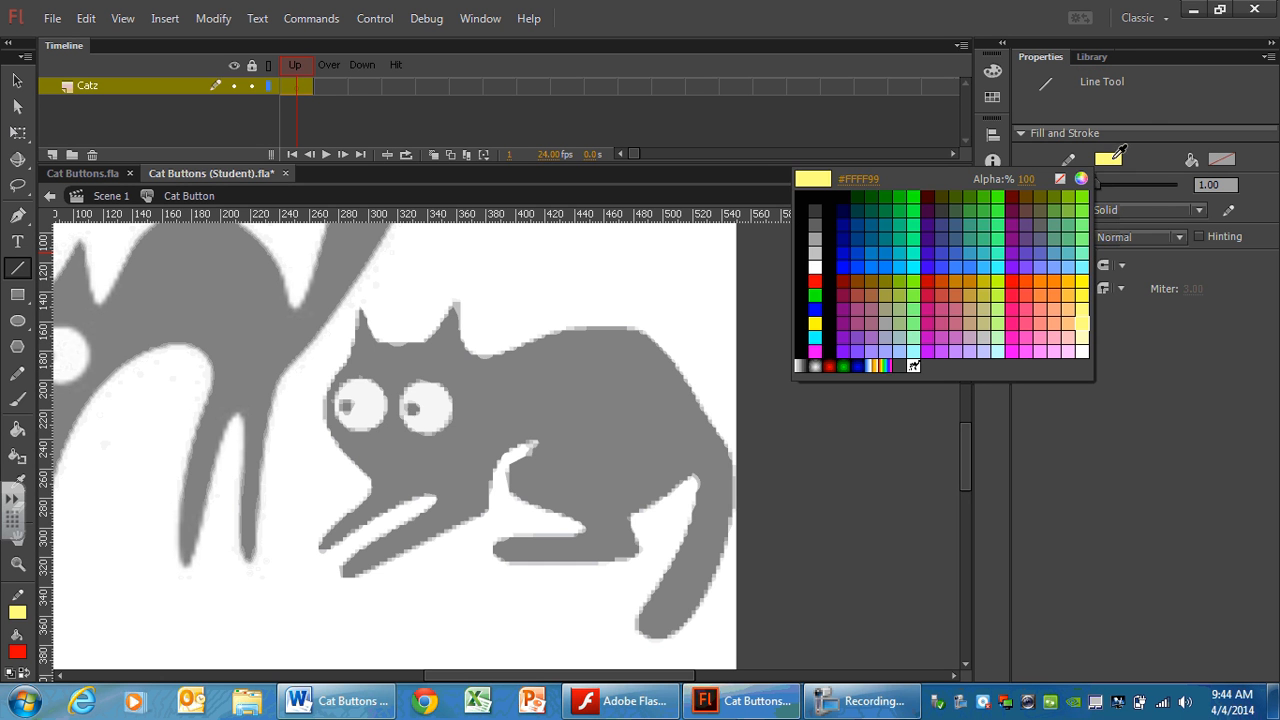
left_click(816, 280)
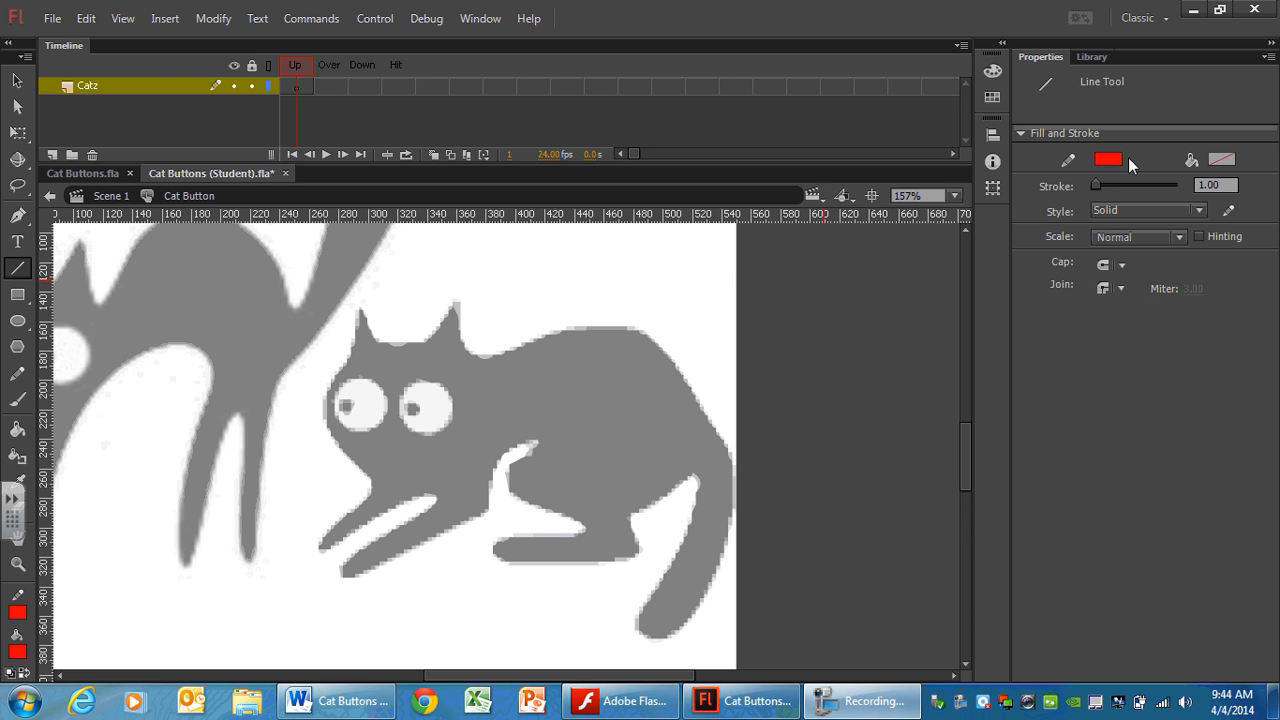
left_click(1202, 185)
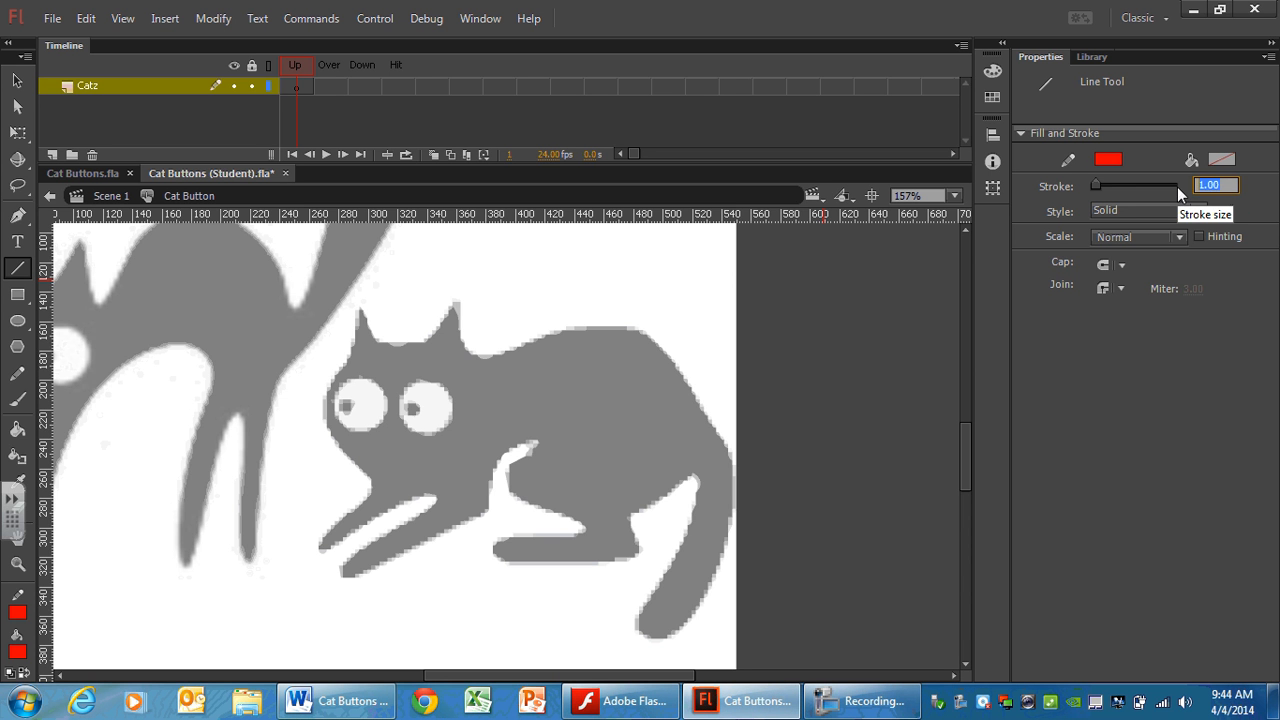
type("3")
- Rearrange the Tools panel to view the Line tool's Snap to Objects option, and restore the panel to a single narrow column
mouse_move(628, 23)
left_mouse_down()
mouse_move(667, 21)
mouse_move(664, 35)
mouse_move(688, 6)
mouse_move(670, 29)
left_mouse_up()
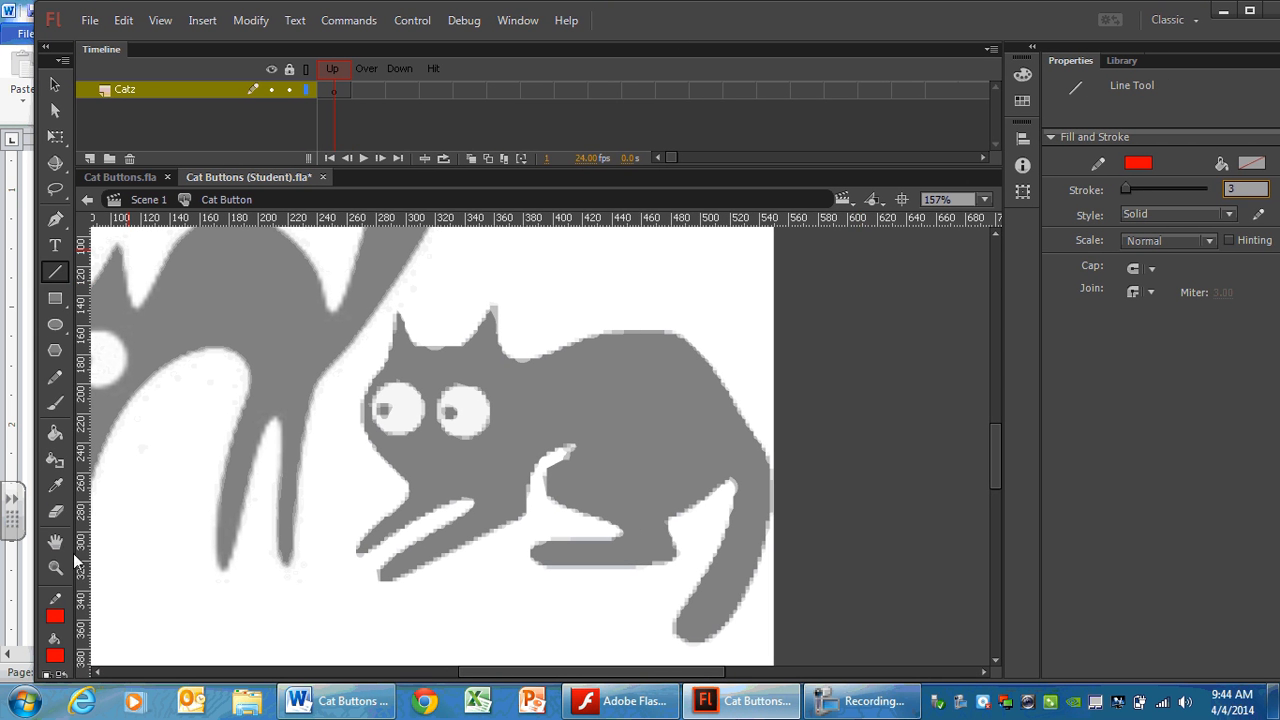
left_click_drag(75, 544, 77, 543)
left_click(57, 52)
left_click_drag(60, 55, 301, 43)
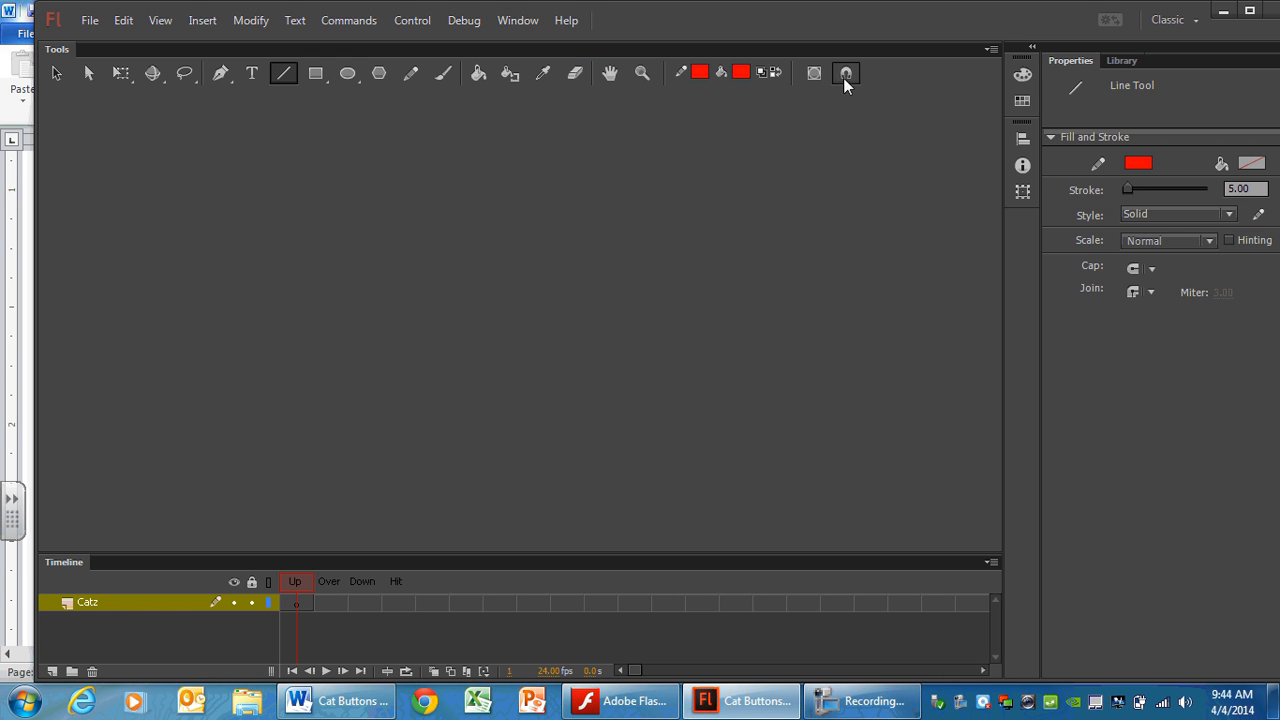
left_click_drag(64, 52, 38, 112)
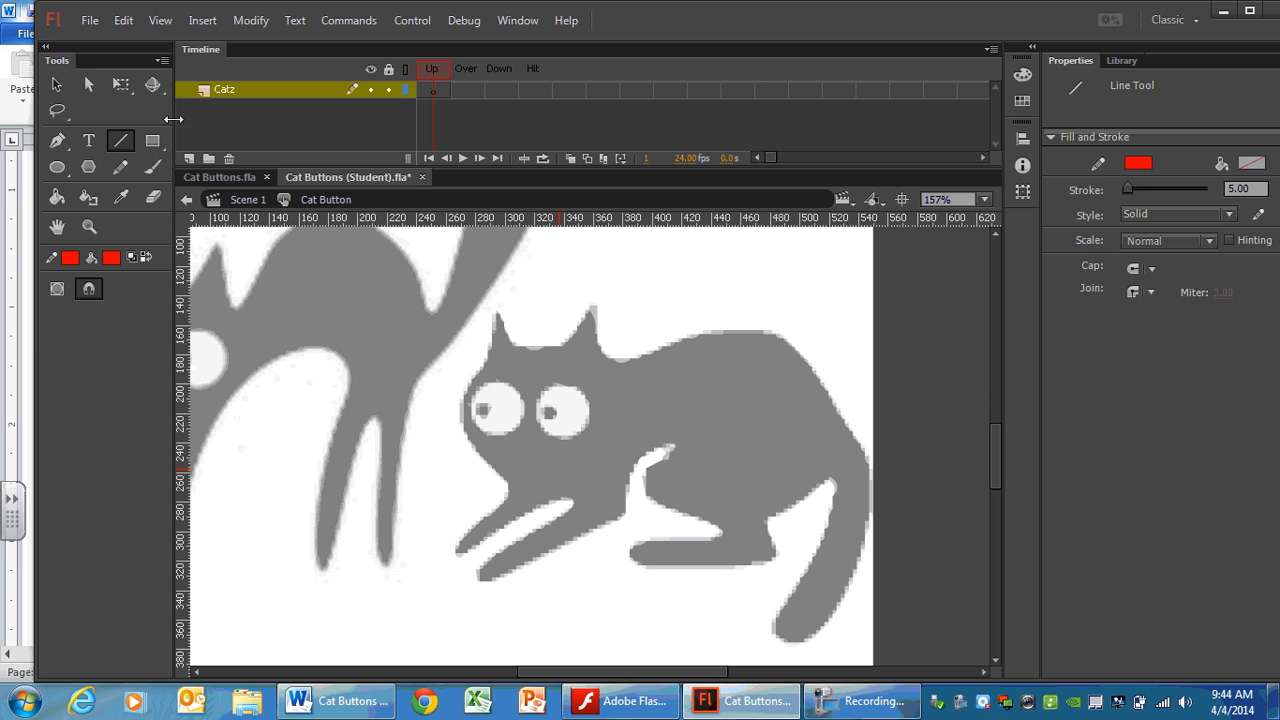
left_click_drag(174, 119, 8, 117)
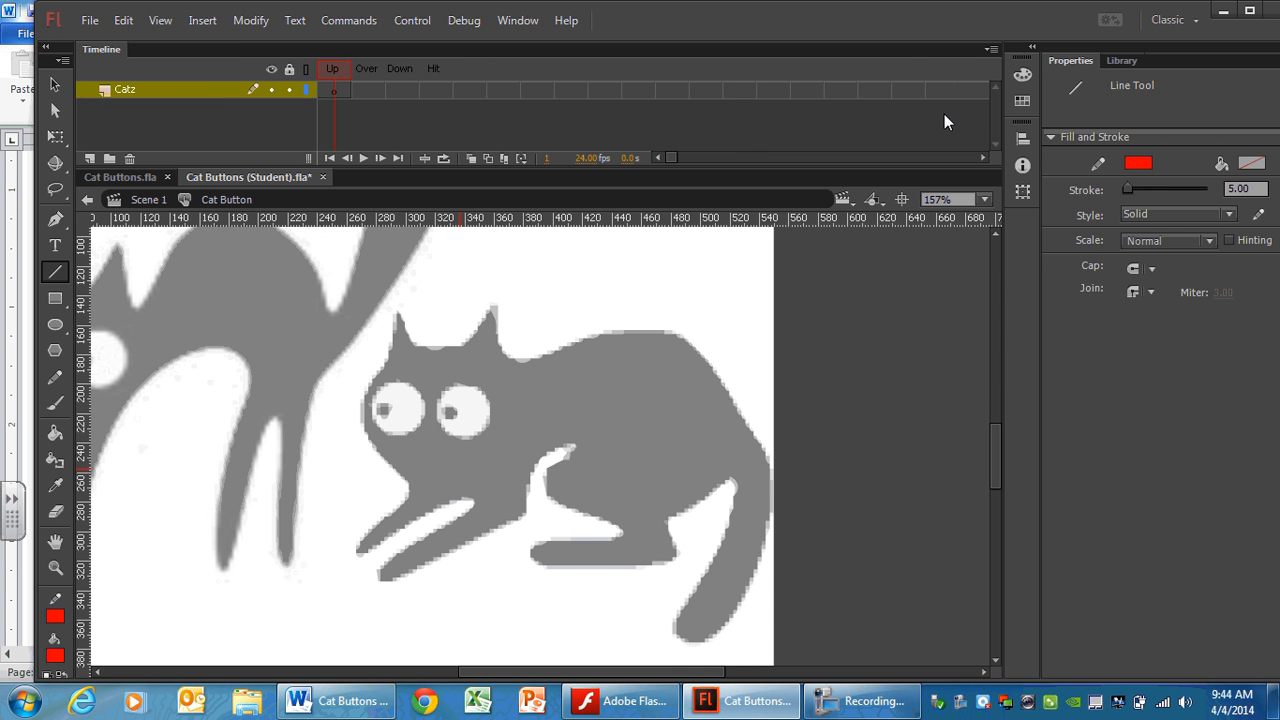
- With the stroke size set to 3, draw a line across the crouching cat's back and bend it to follow the back's arch
left_click(1240, 188)
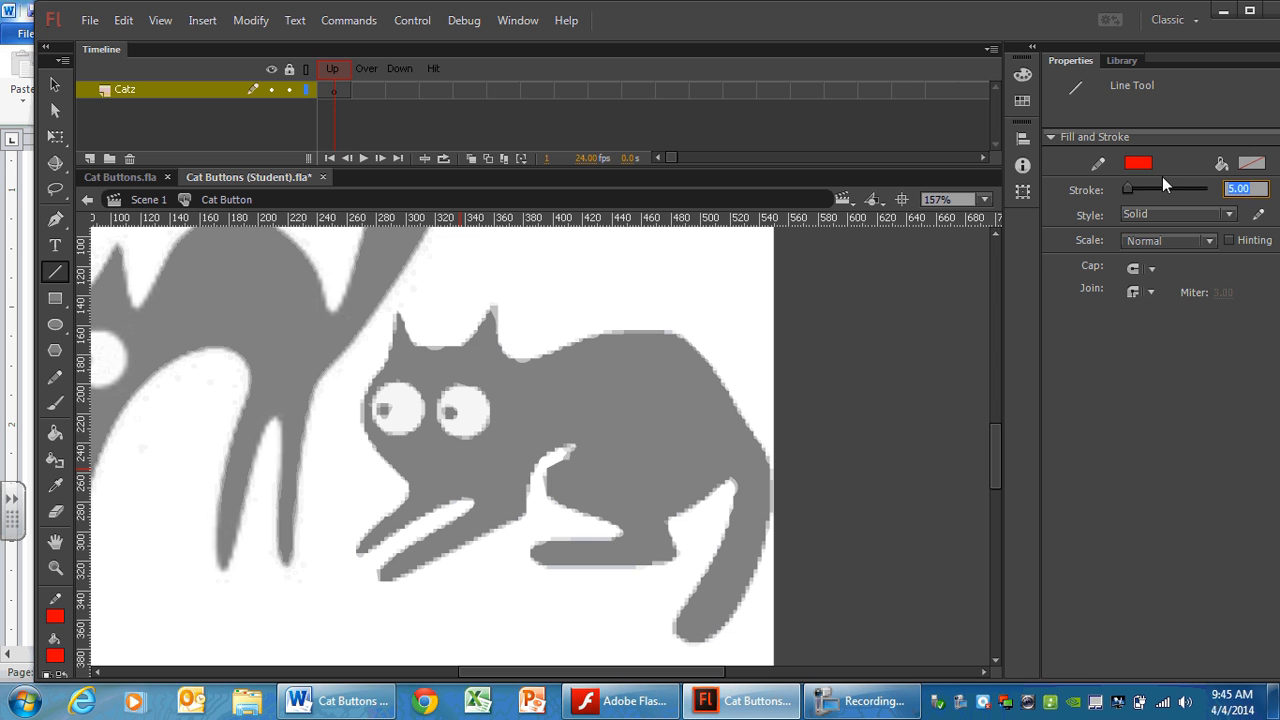
type("3")
key("Return")
mouse_move(745, 425)
left_mouse_down()
mouse_move(548, 356)
mouse_move(611, 346)
mouse_move(600, 342)
mouse_move(551, 362)
mouse_move(505, 352)
mouse_move(549, 361)
mouse_move(524, 368)
mouse_move(503, 355)
mouse_move(555, 353)
left_mouse_up()
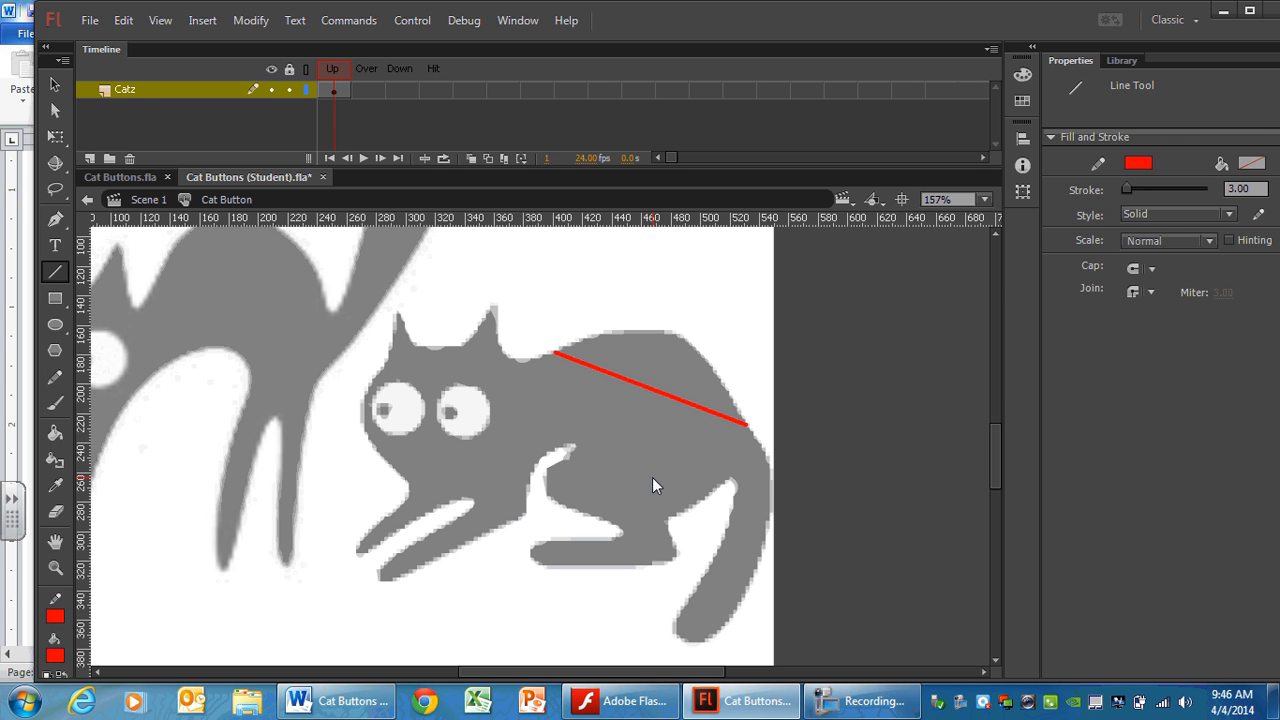
left_click(56, 84)
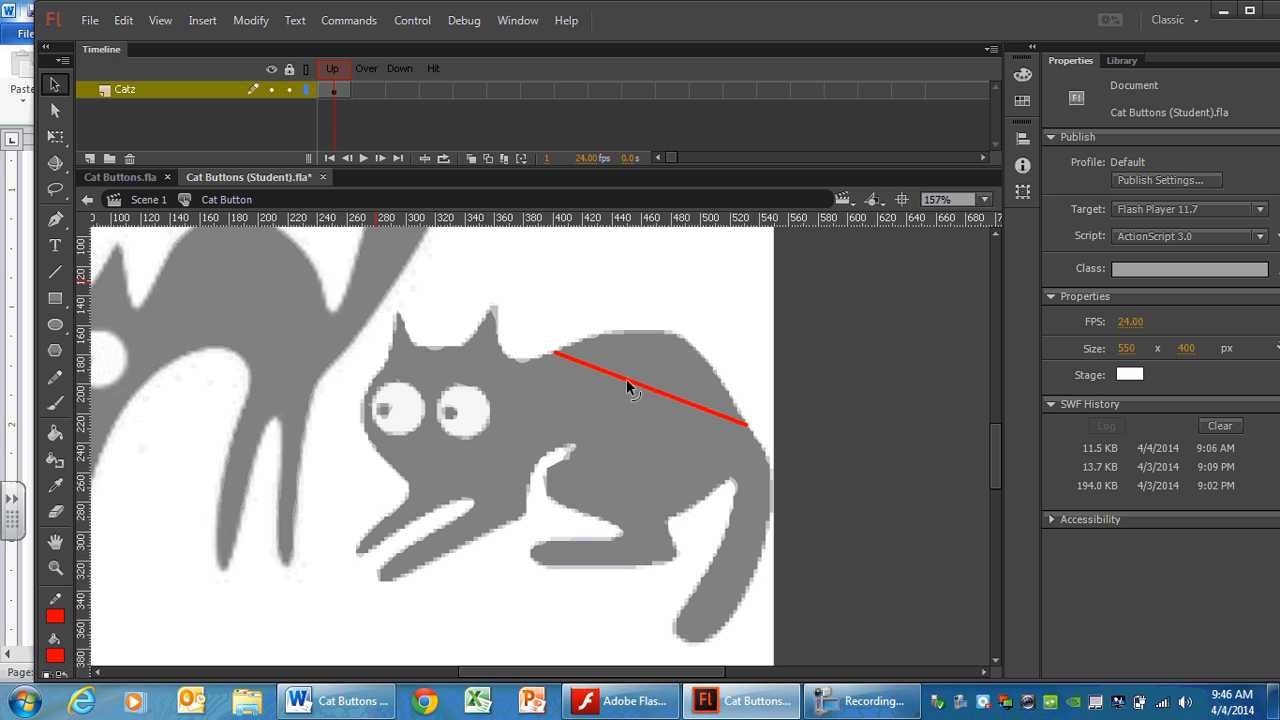
left_click_drag(634, 383, 660, 329)
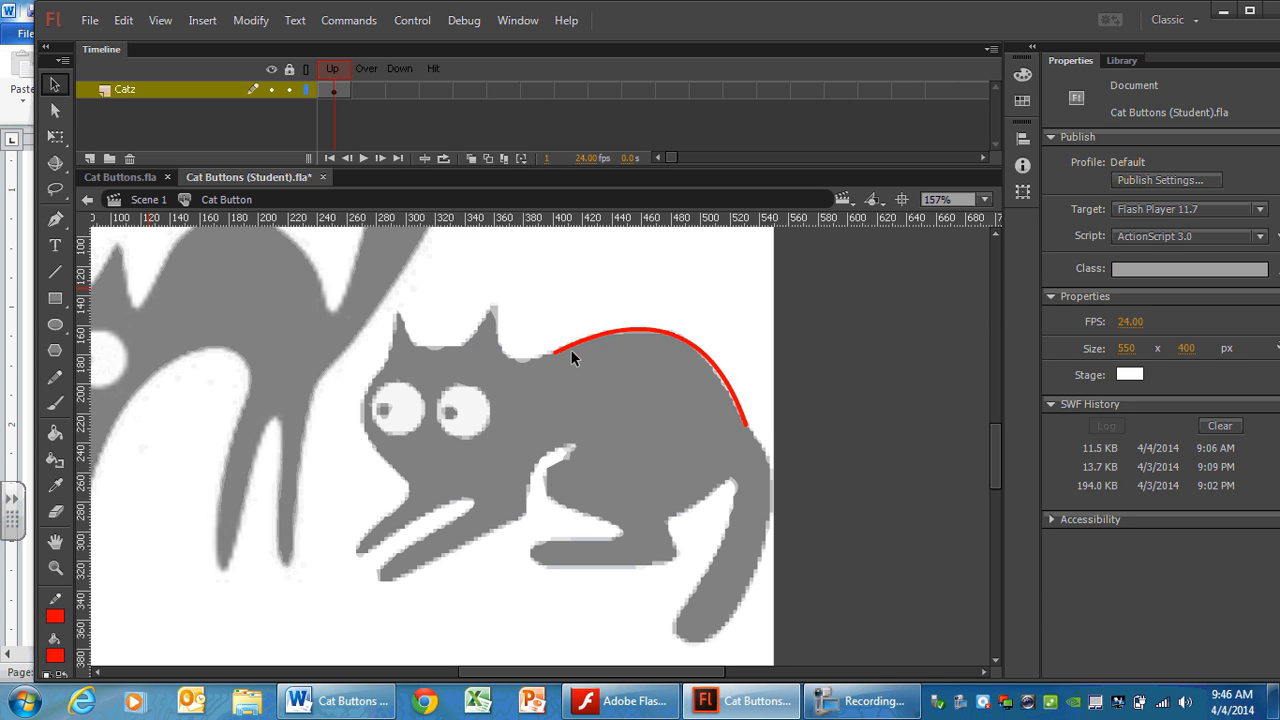
- Trace the cat's neck with a line from the front end of the back curve to the ear base, bent into the dip
left_click(56, 272)
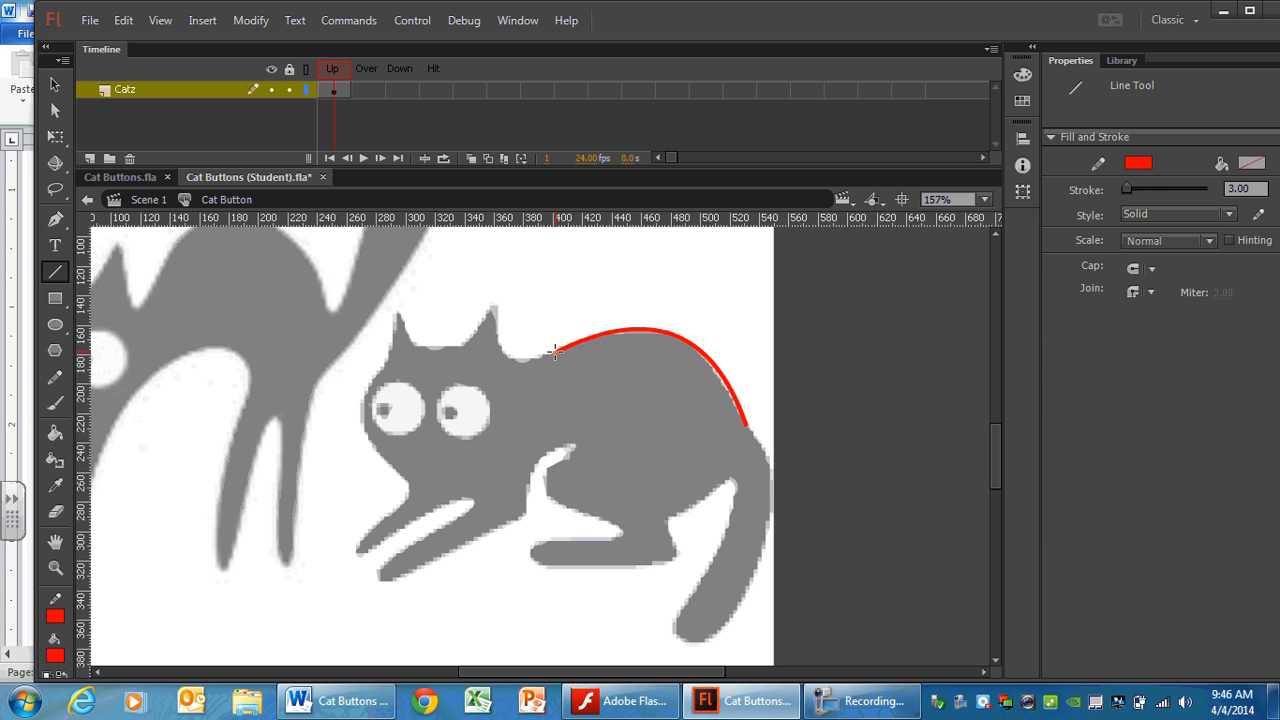
mouse_move(555, 350)
left_mouse_down()
mouse_move(543, 323)
mouse_move(528, 362)
mouse_move(491, 356)
mouse_move(502, 349)
left_mouse_up()
key("v")
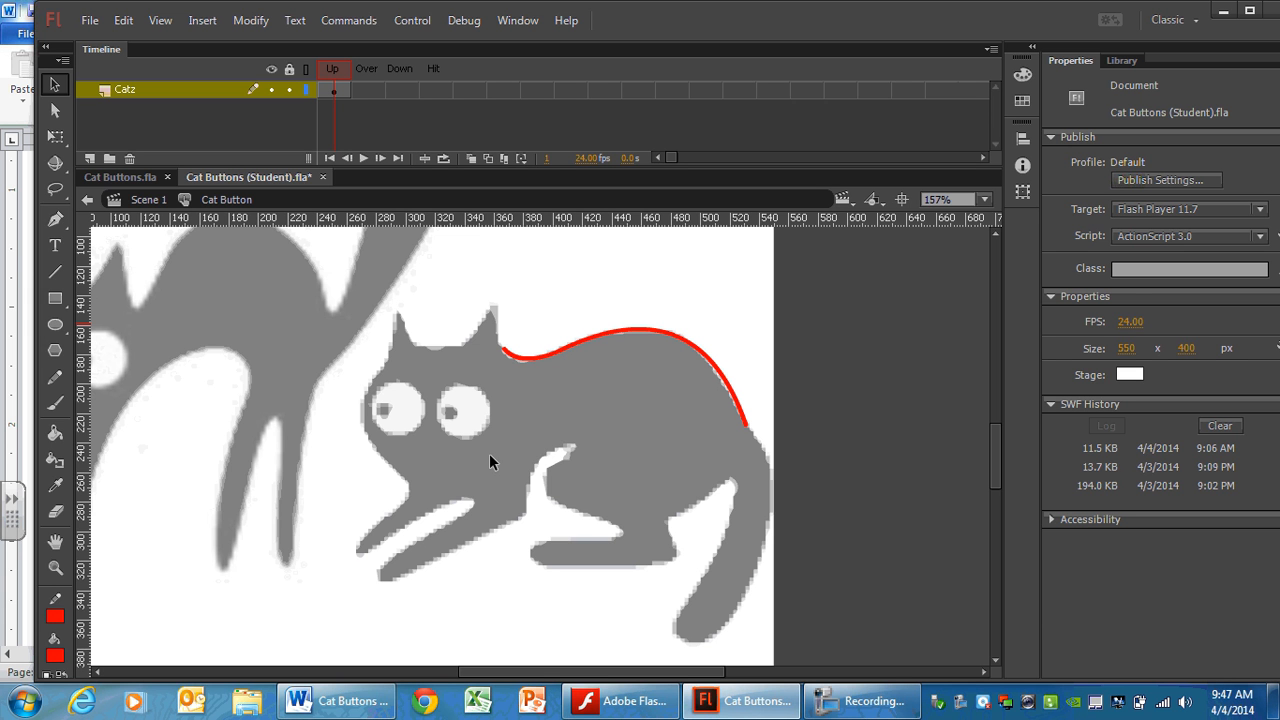
- Trace both ears and the head top with connected straight lines, and the outer side of the face with a line bent outward
left_click(57, 272)
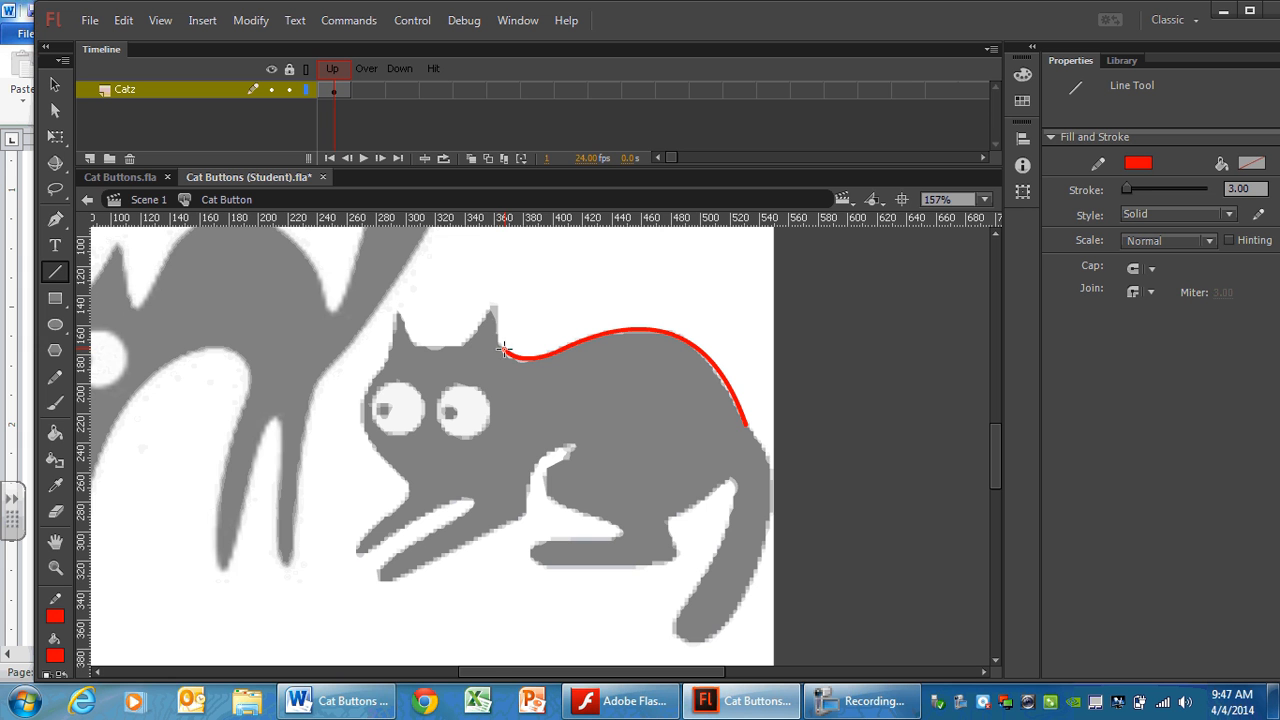
mouse_move(503, 351)
left_mouse_down()
mouse_move(490, 311)
mouse_move(464, 346)
mouse_move(412, 346)
mouse_move(395, 311)
mouse_move(386, 349)
left_mouse_up()
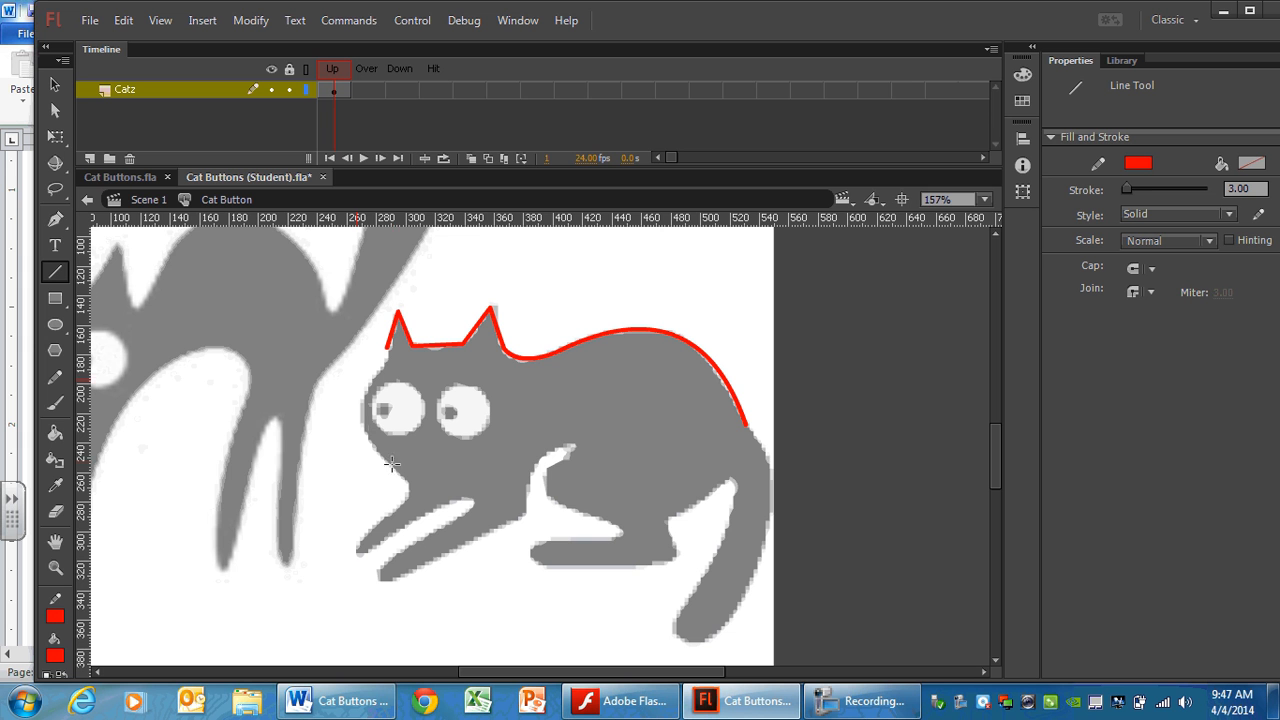
left_click_drag(387, 347, 409, 483)
left_click(55, 84)
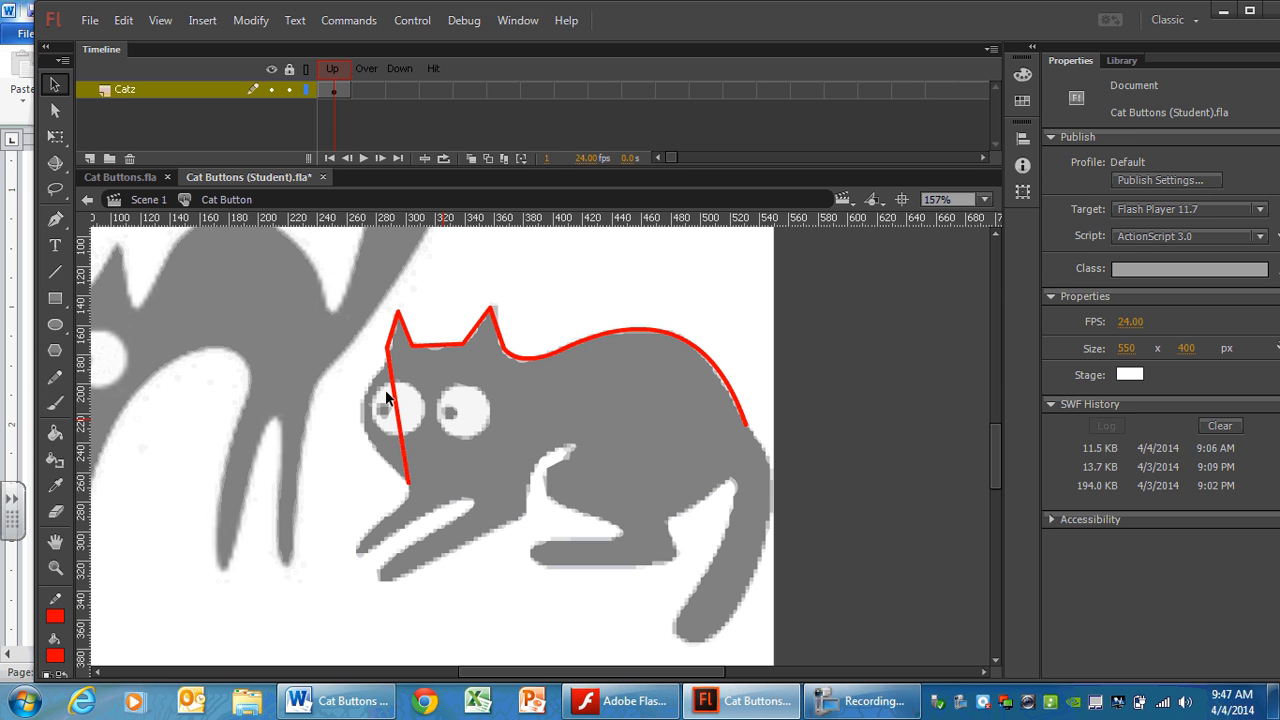
left_click_drag(387, 398, 358, 414)
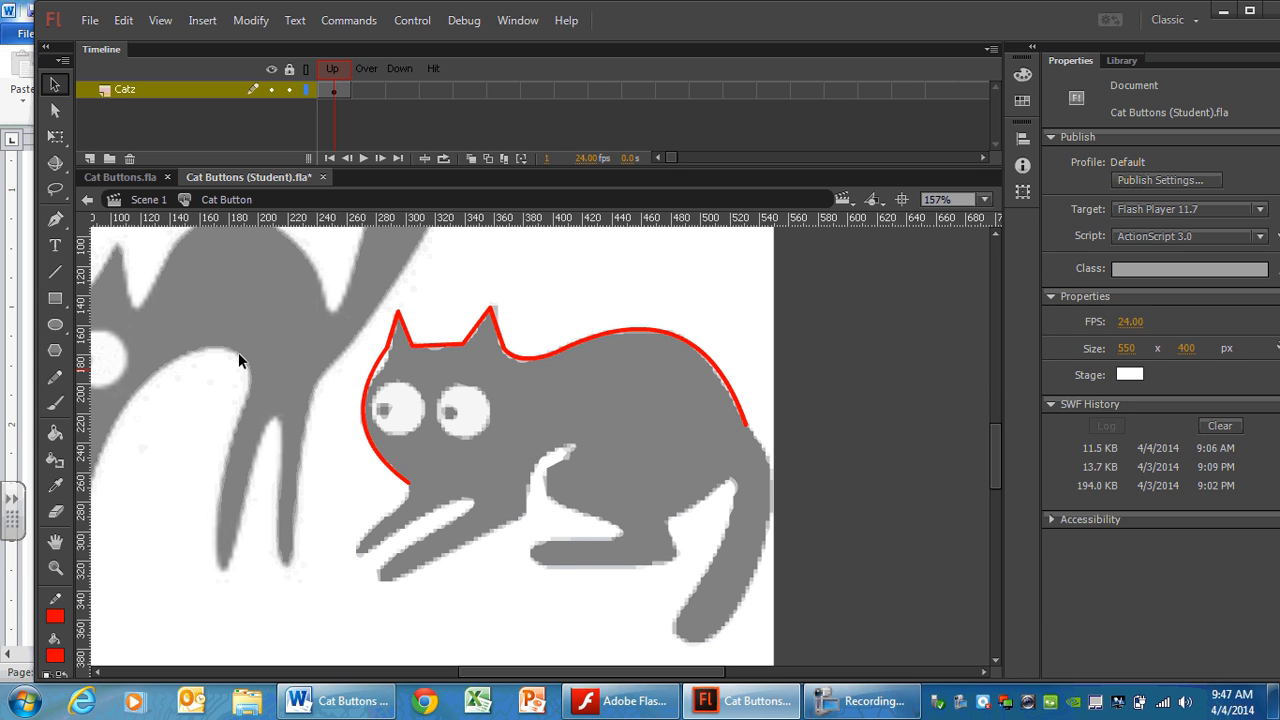
- Trace the cat's upper front leg with connected lines from the chin around the paw, and curve them to fit the sketch
left_click(53, 268)
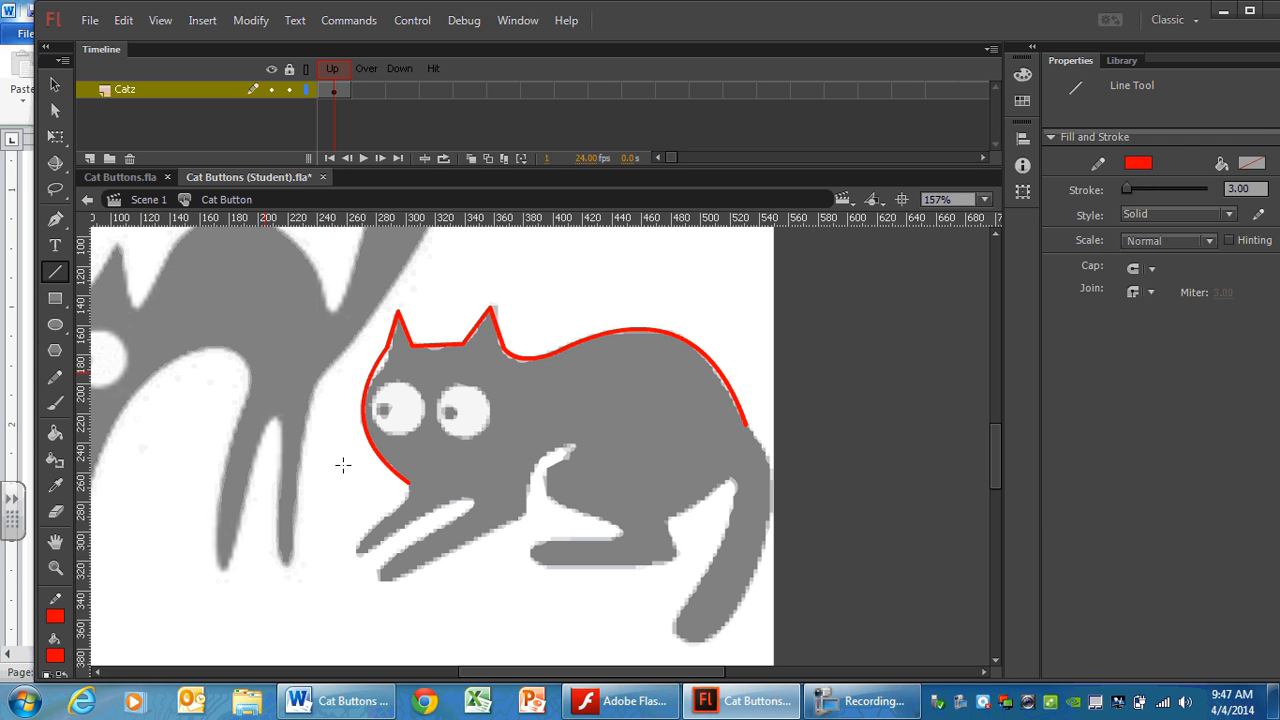
left_click_drag(405, 483, 361, 536)
left_click_drag(368, 540, 455, 502)
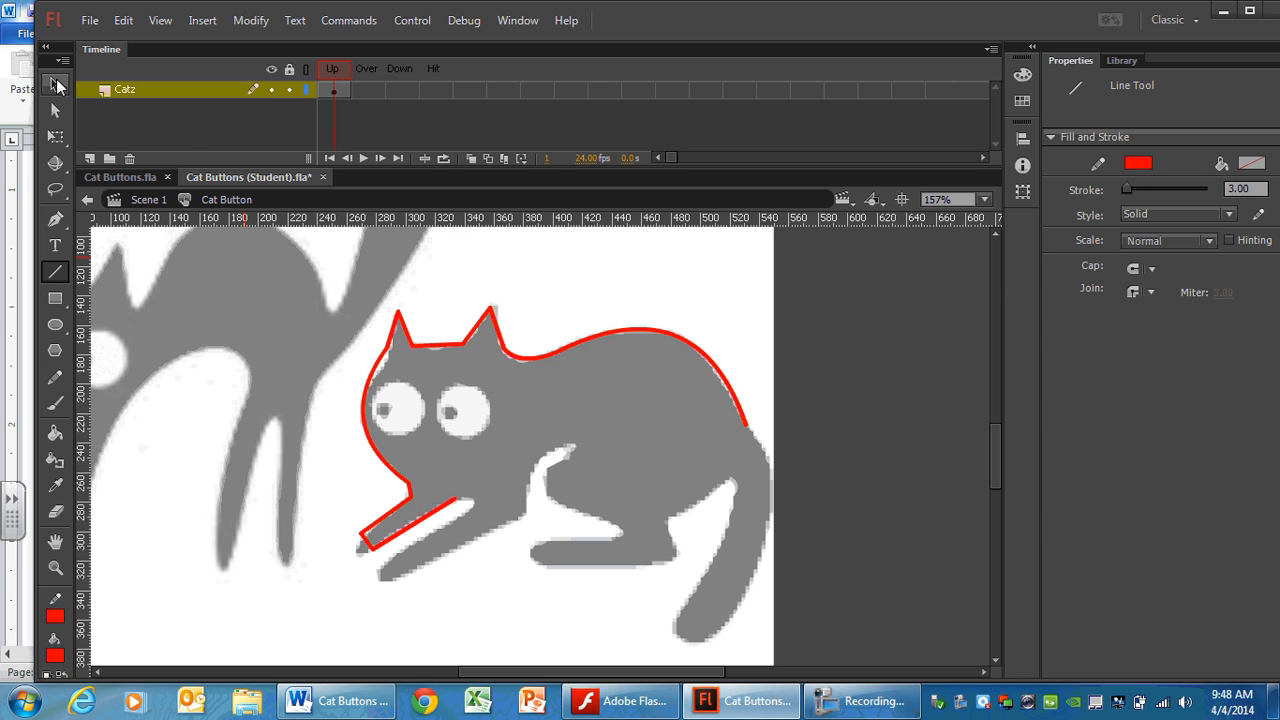
left_click(56, 83)
mouse_move(374, 521)
left_mouse_down()
mouse_move(363, 549)
mouse_move(397, 532)
left_mouse_up()
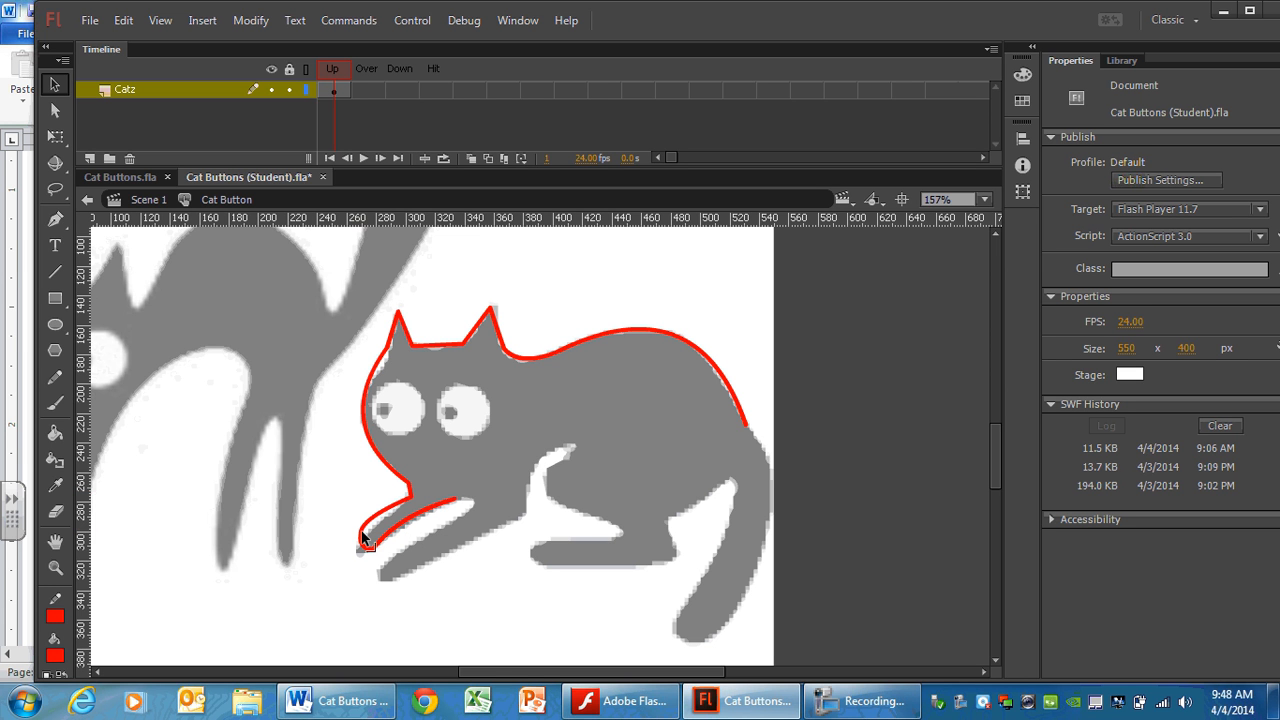
left_click_drag(363, 536, 361, 535)
- Add a short line at the inner end of the gap between the front legs and bend it into a rounded curve
left_click(55, 271)
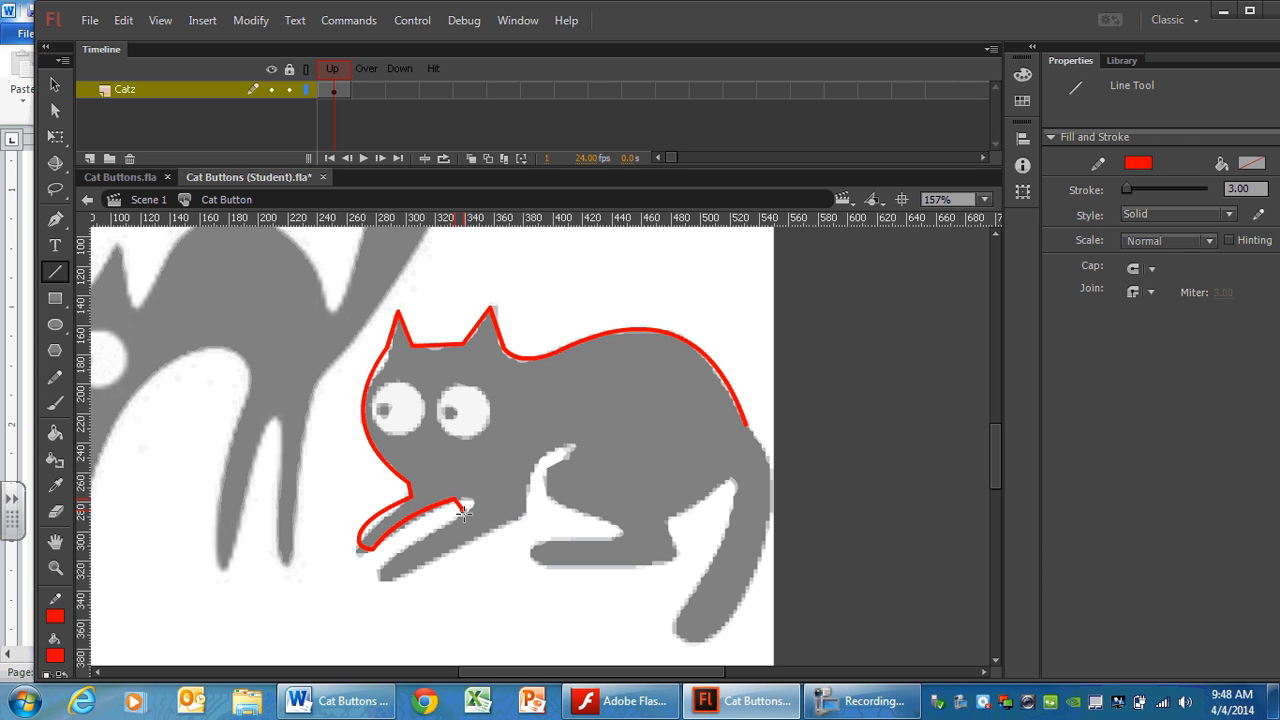
left_click_drag(464, 512, 458, 500)
left_click(55, 84)
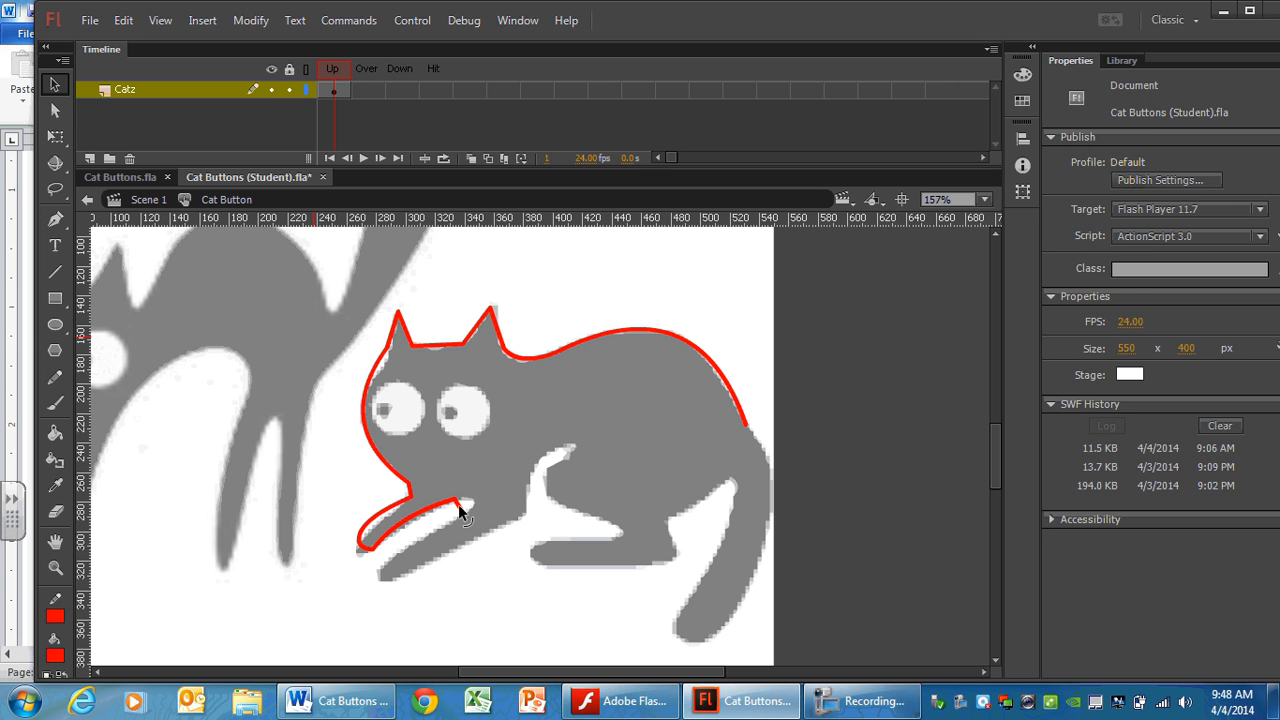
left_click_drag(459, 506, 470, 501)
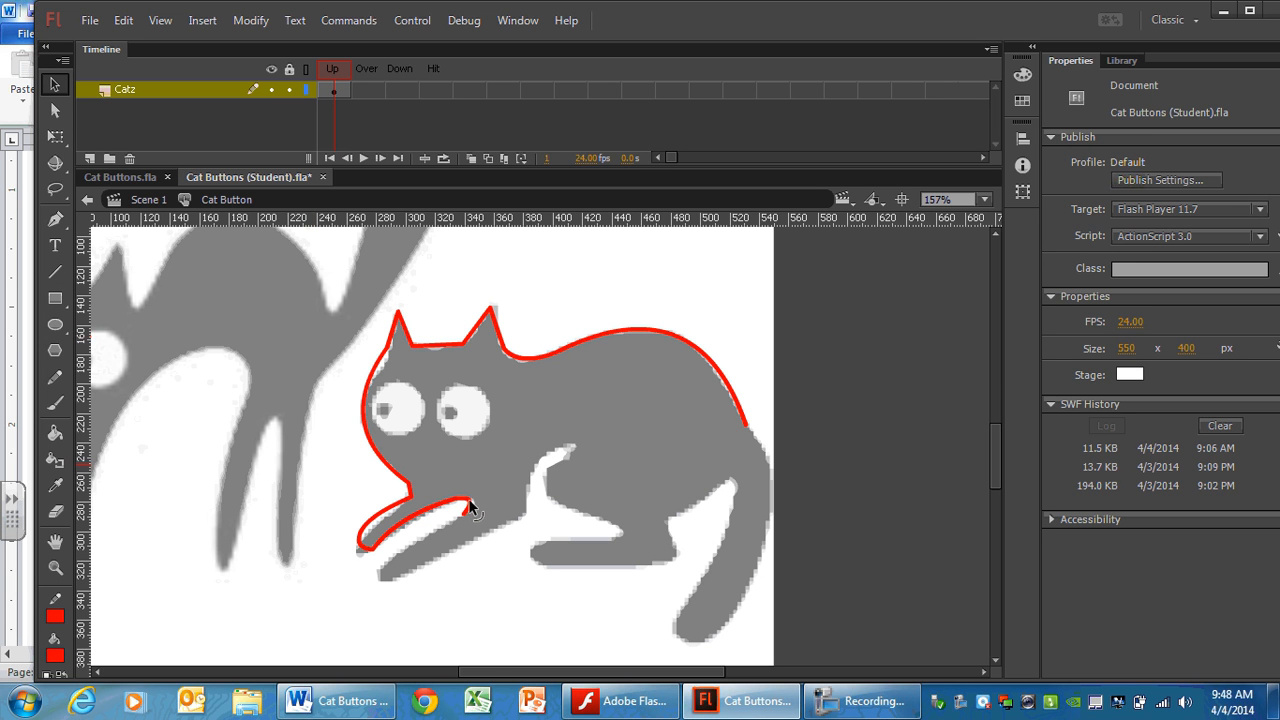
- Trace the lower front leg and paw with connected lines up to the chest, and bend them to match the sketch
left_click(55, 271)
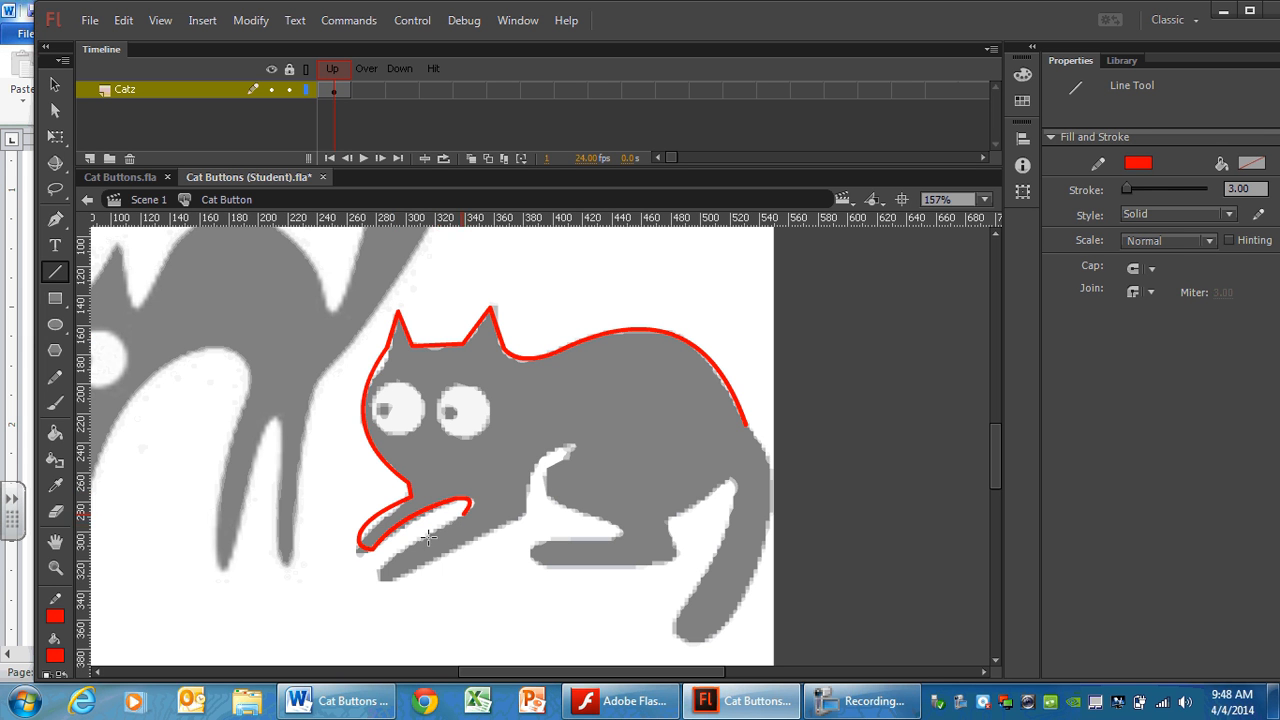
mouse_move(468, 507)
left_mouse_down()
mouse_move(385, 562)
mouse_move(510, 523)
left_mouse_up()
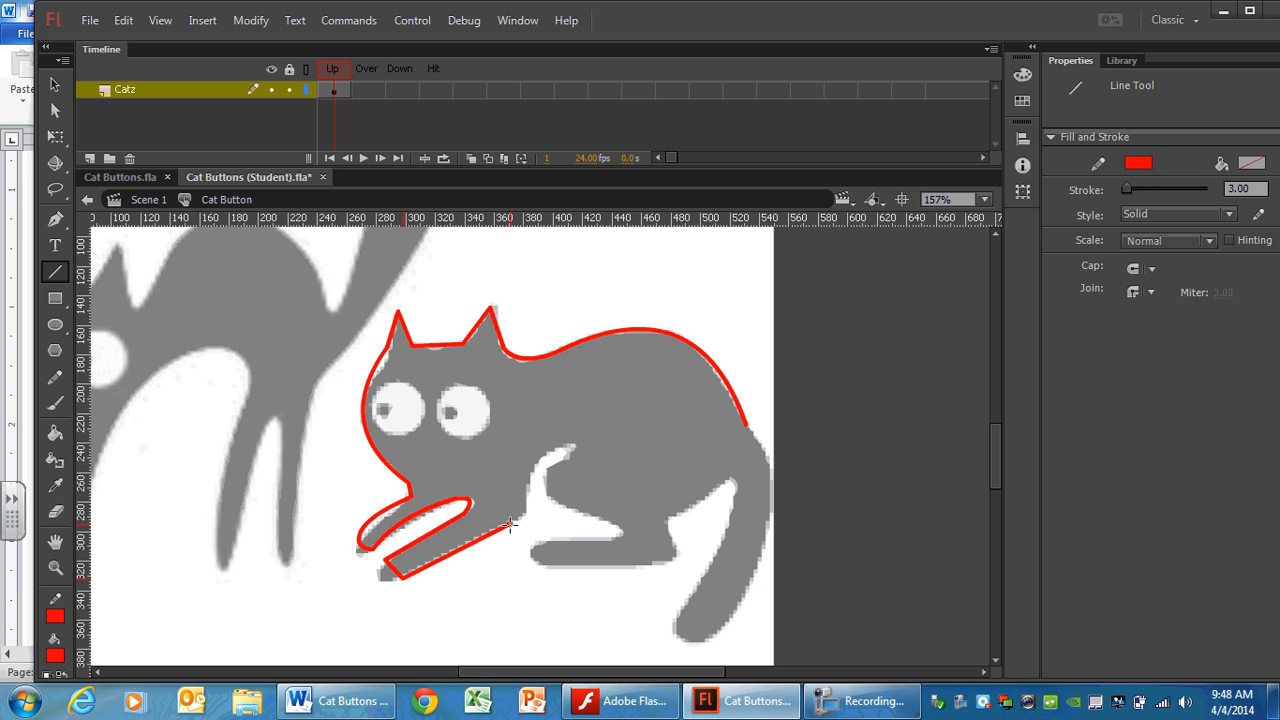
left_click(55, 84)
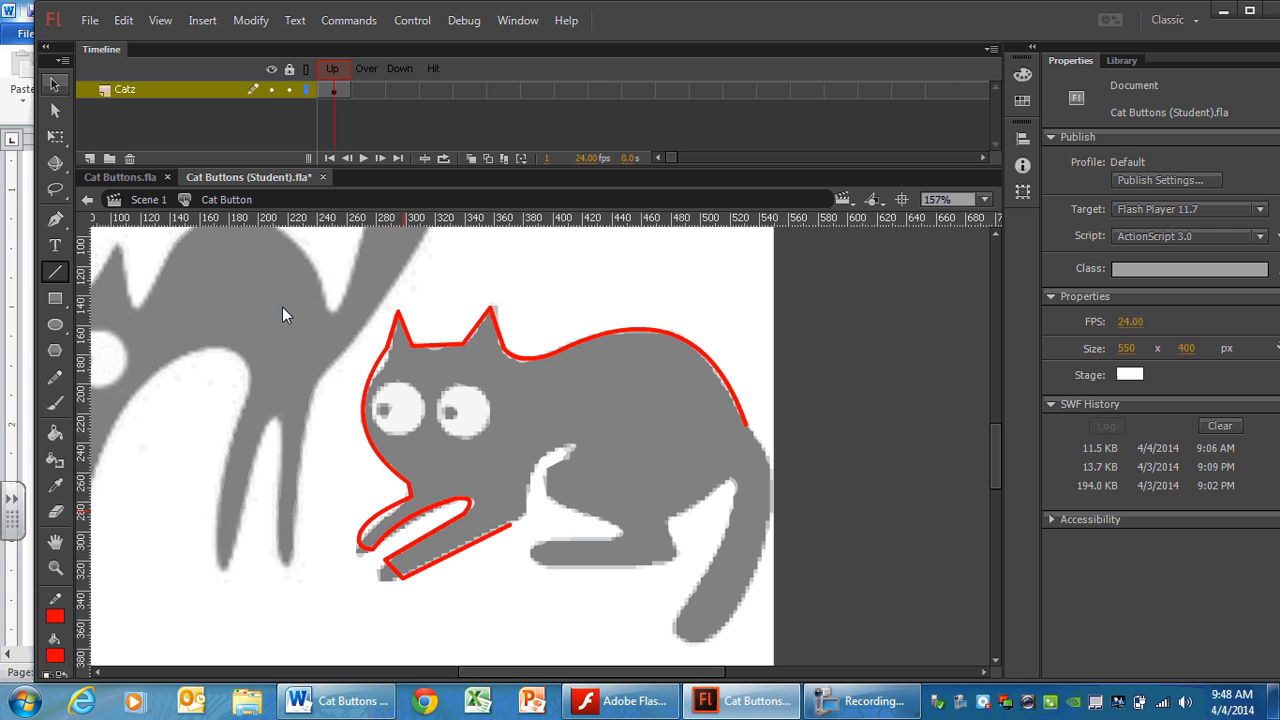
left_click_drag(412, 536, 392, 572)
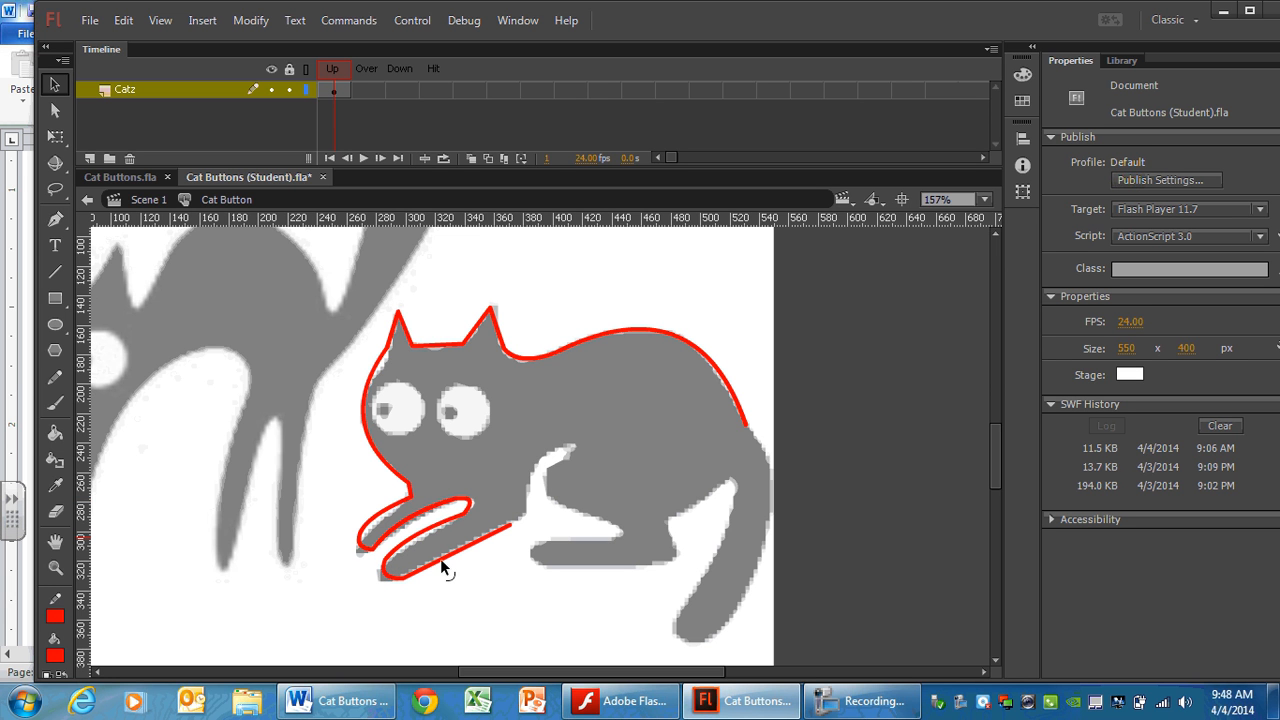
left_click_drag(441, 556, 435, 552)
- Draw a short line upward from the lower front leg's end and bend it around the chest corner
left_click(55, 271)
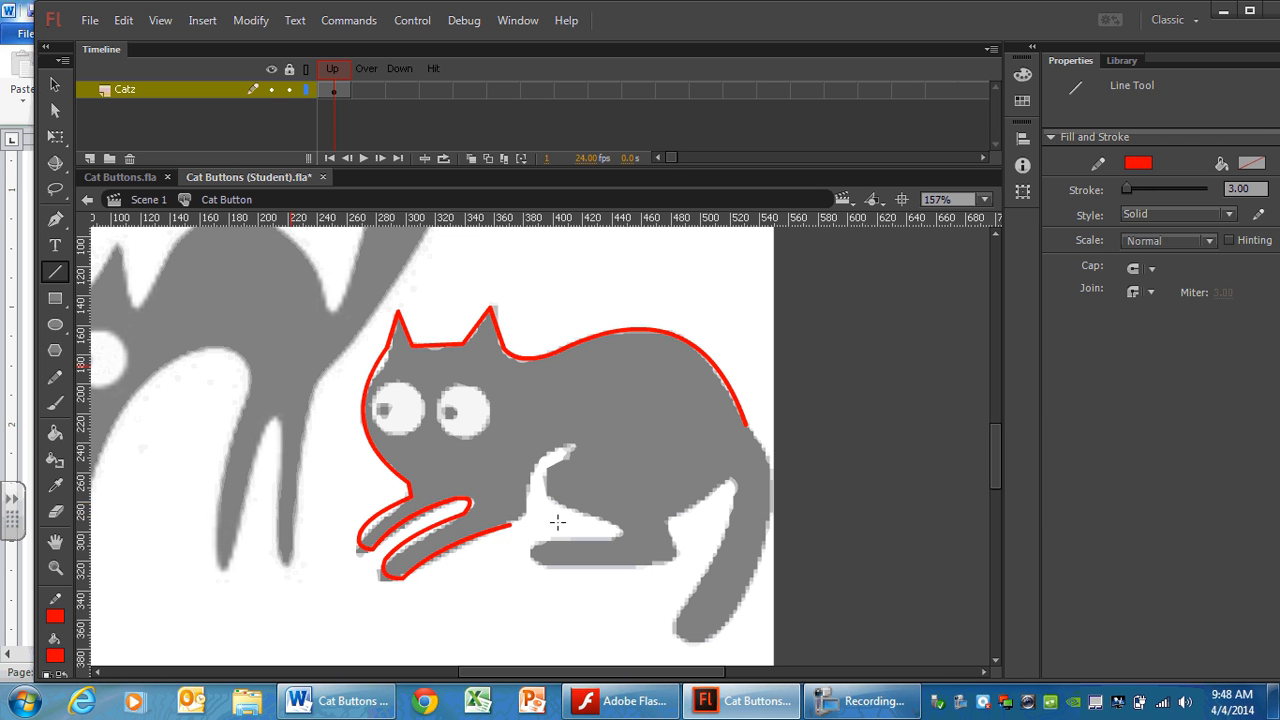
left_click_drag(508, 525, 525, 485)
left_click(55, 84)
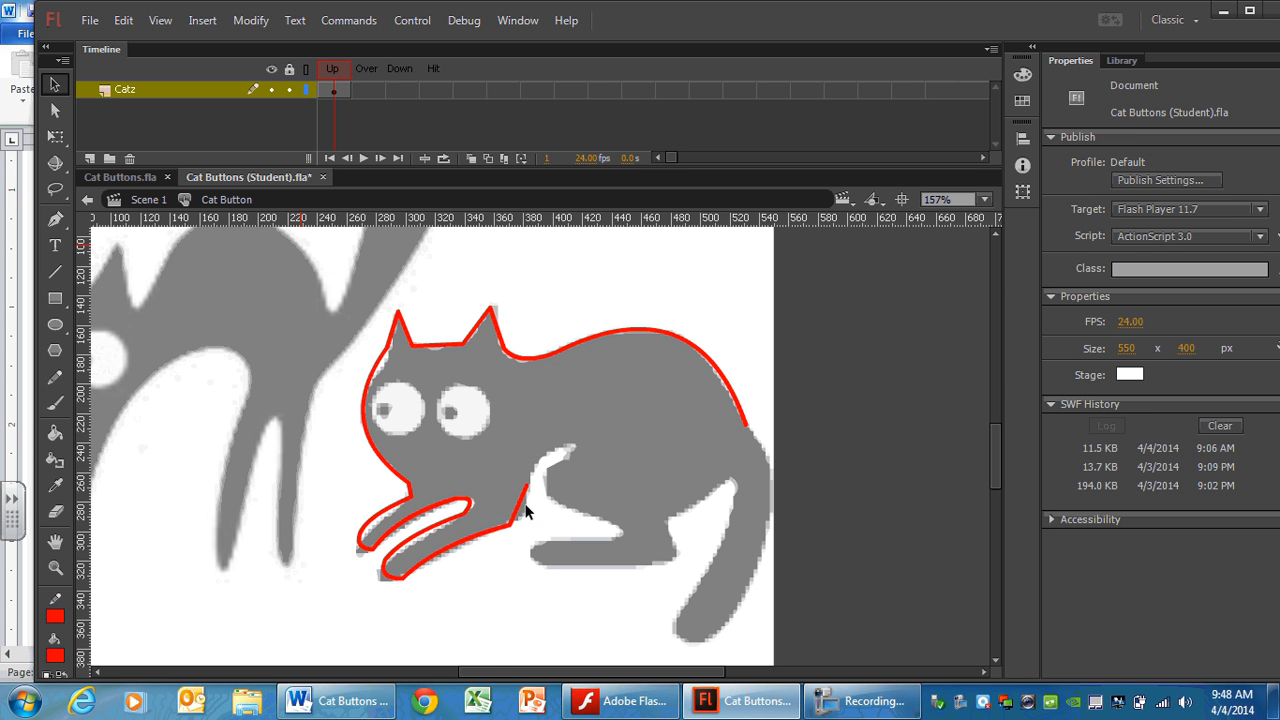
left_click_drag(526, 514, 534, 523)
- Draw a line from the chest to the tip of the white notch under the belly and bend it along the notch's upper edge
left_click(55, 271)
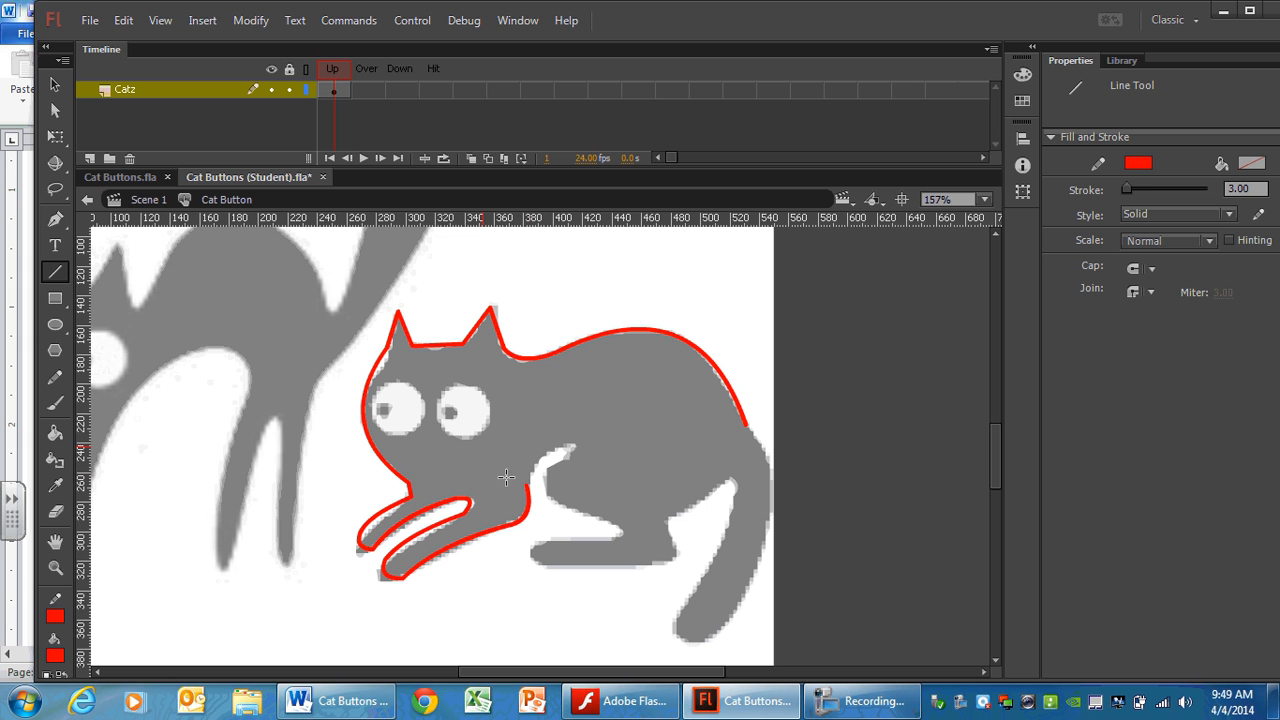
left_click_drag(528, 488, 573, 450)
key("v")
left_click_drag(552, 463, 538, 456)
- Trace the front of the hind thigh down to the top of the hind foot with connected lines bent to the sketch's curves
key("n")
left_click_drag(576, 454, 581, 507)
key("v")
left_click(580, 477)
left_click(589, 475)
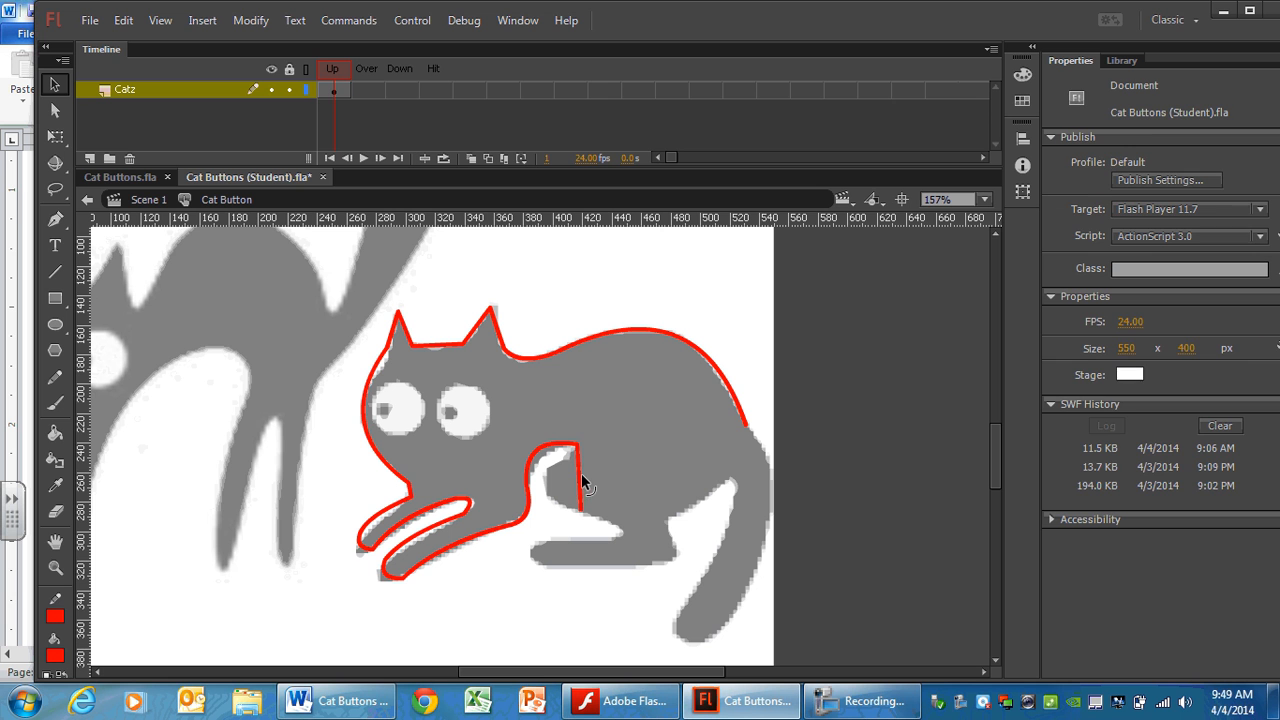
mouse_move(582, 482)
left_mouse_down()
mouse_move(545, 472)
mouse_move(548, 490)
mouse_move(620, 528)
left_mouse_up()
key("n")
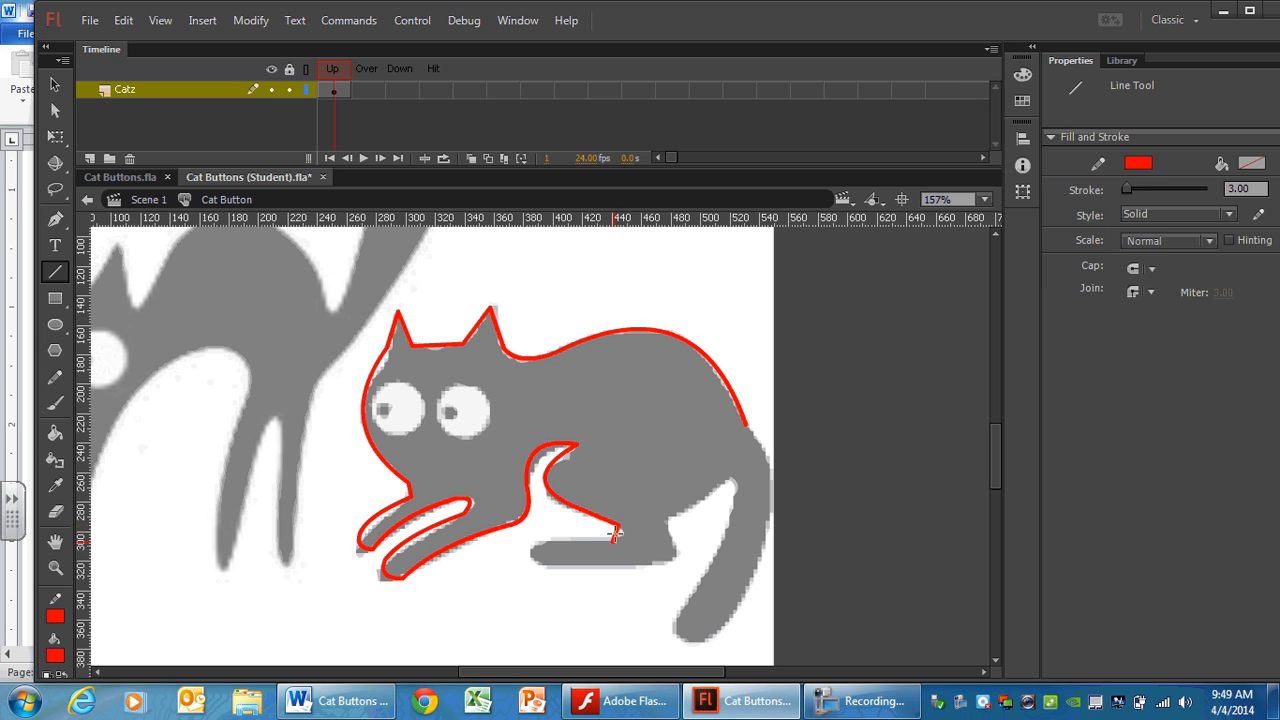
key("v")
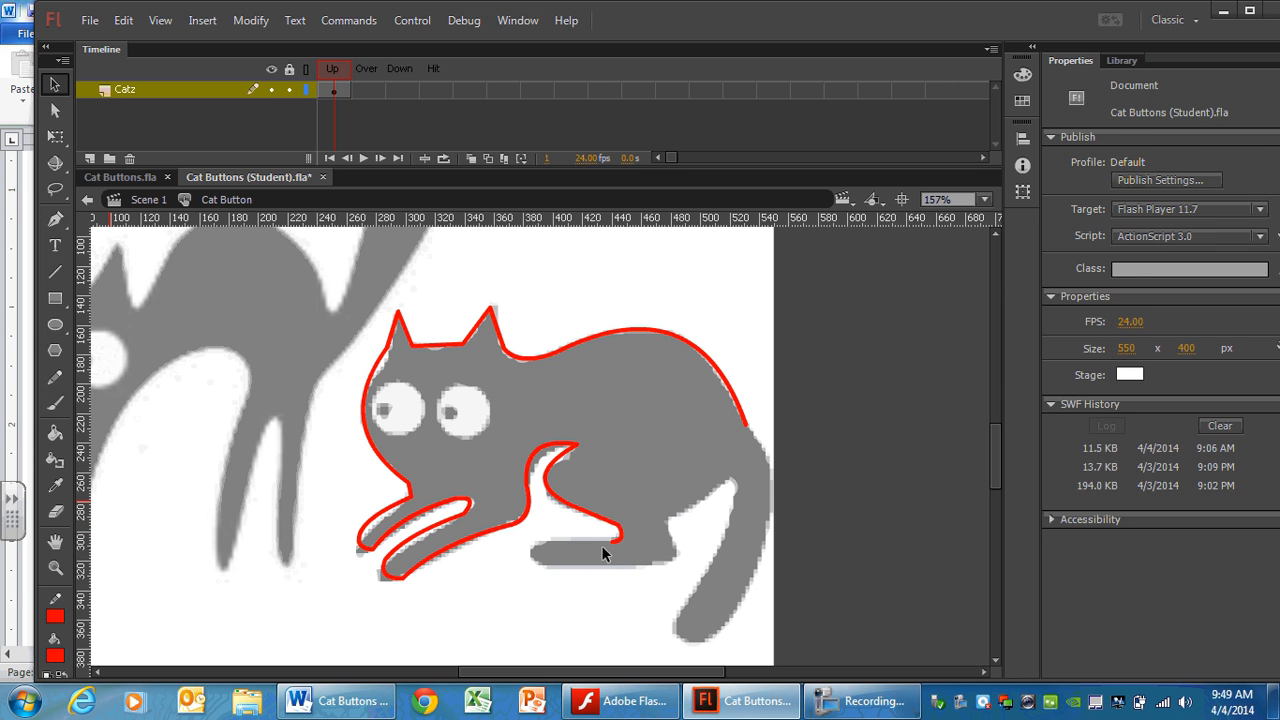
- Draw a line along the top of the hind foot out to the toes and bend it slightly to the sketch
key("n")
left_click_drag(616, 540, 545, 540)
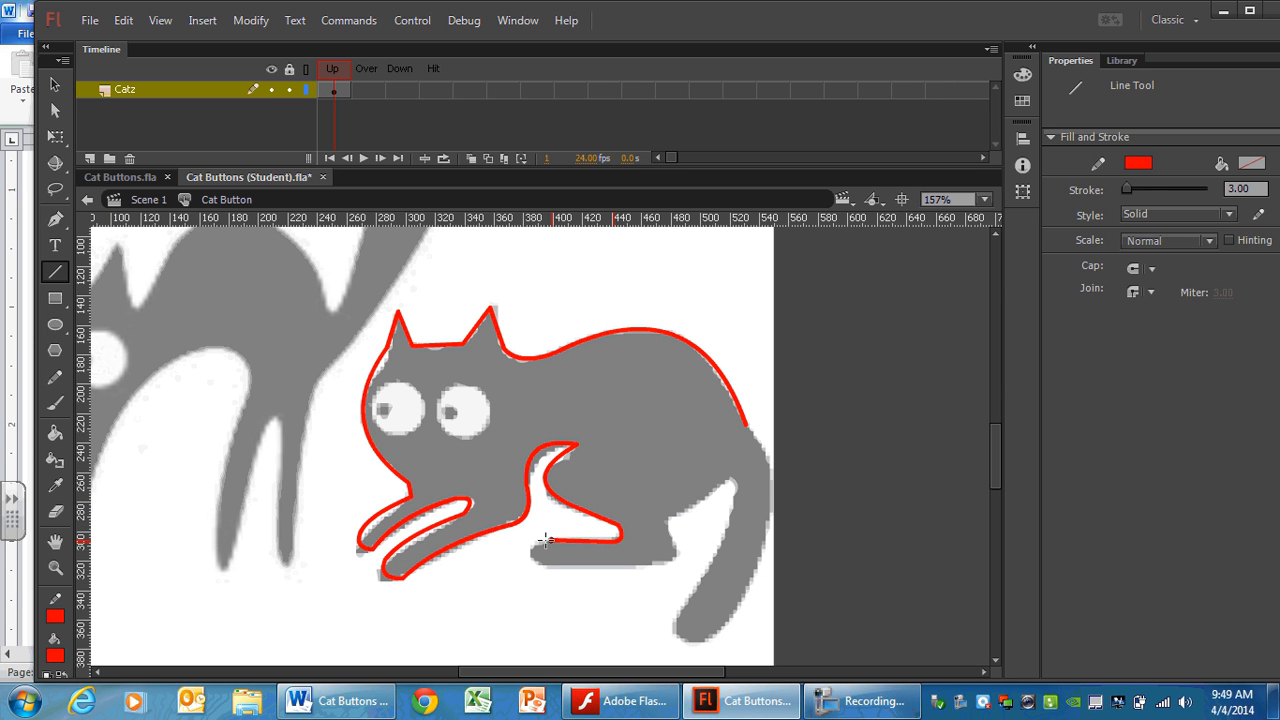
key("v")
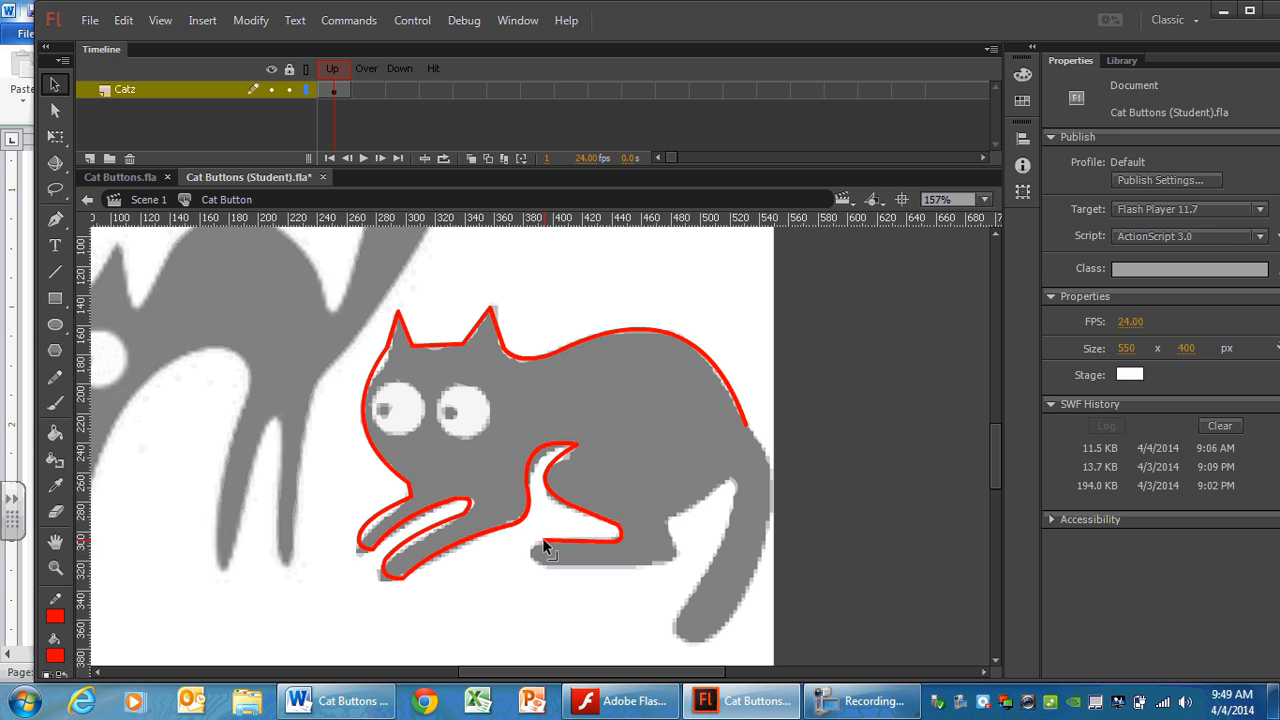
- Trace around the hind toes and along the sole to the heel, bending the sole line slightly upward
key("n")
mouse_move(545, 541)
left_mouse_down()
mouse_move(545, 570)
mouse_move(552, 558)
left_mouse_up()
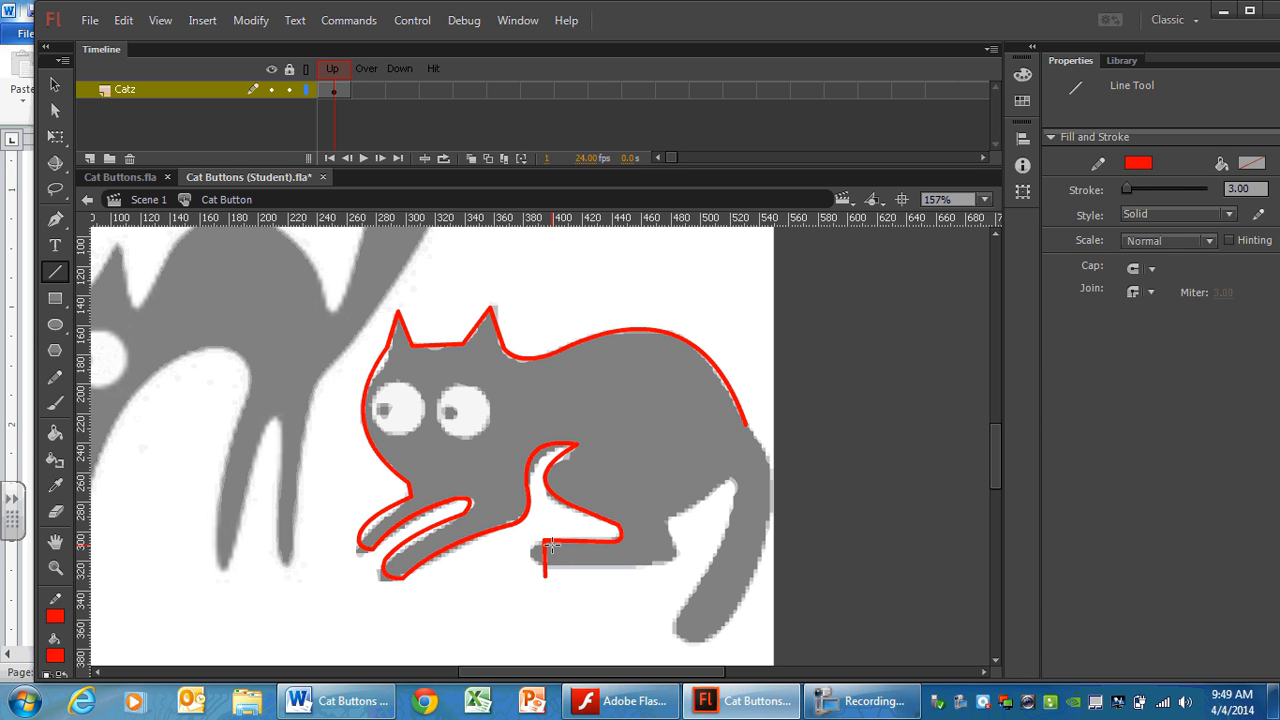
key("ctrl+z")
left_click_drag(543, 559, 659, 563)
key("v")
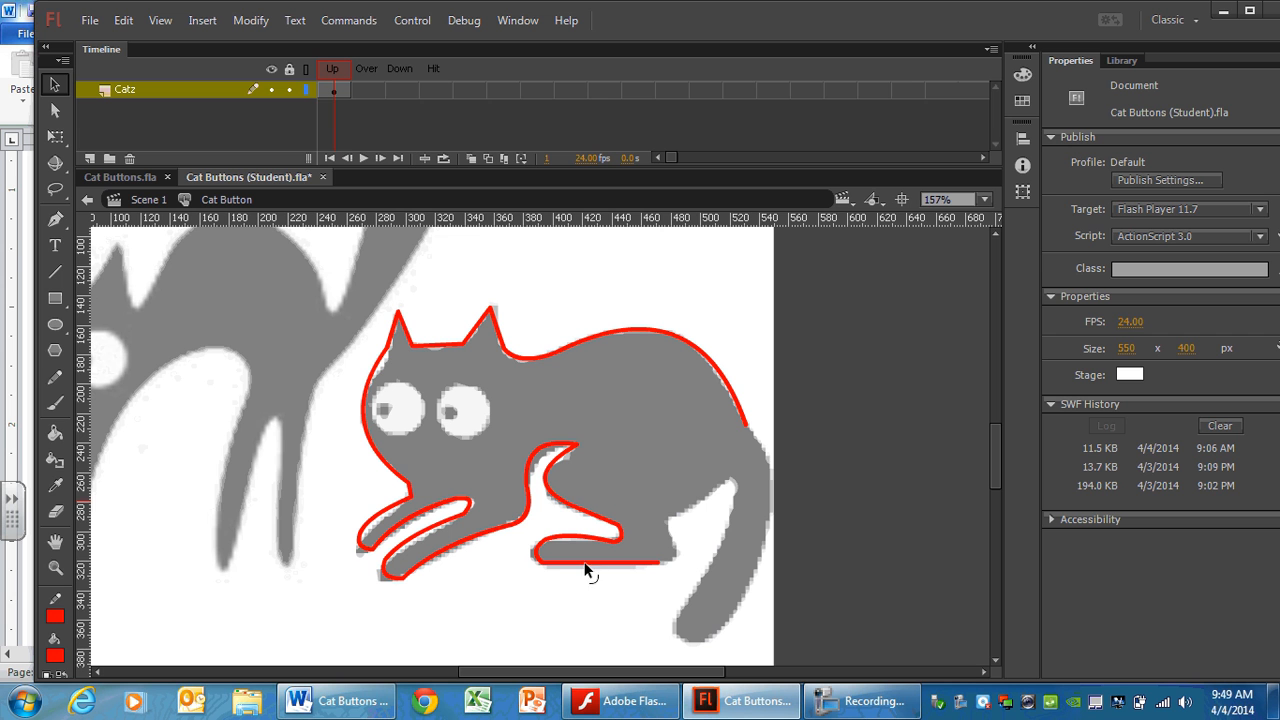
left_click_drag(585, 564, 583, 557)
- Trace the heel and the back of the ankle with short connected lines bent to the sketch's curves
key("n")
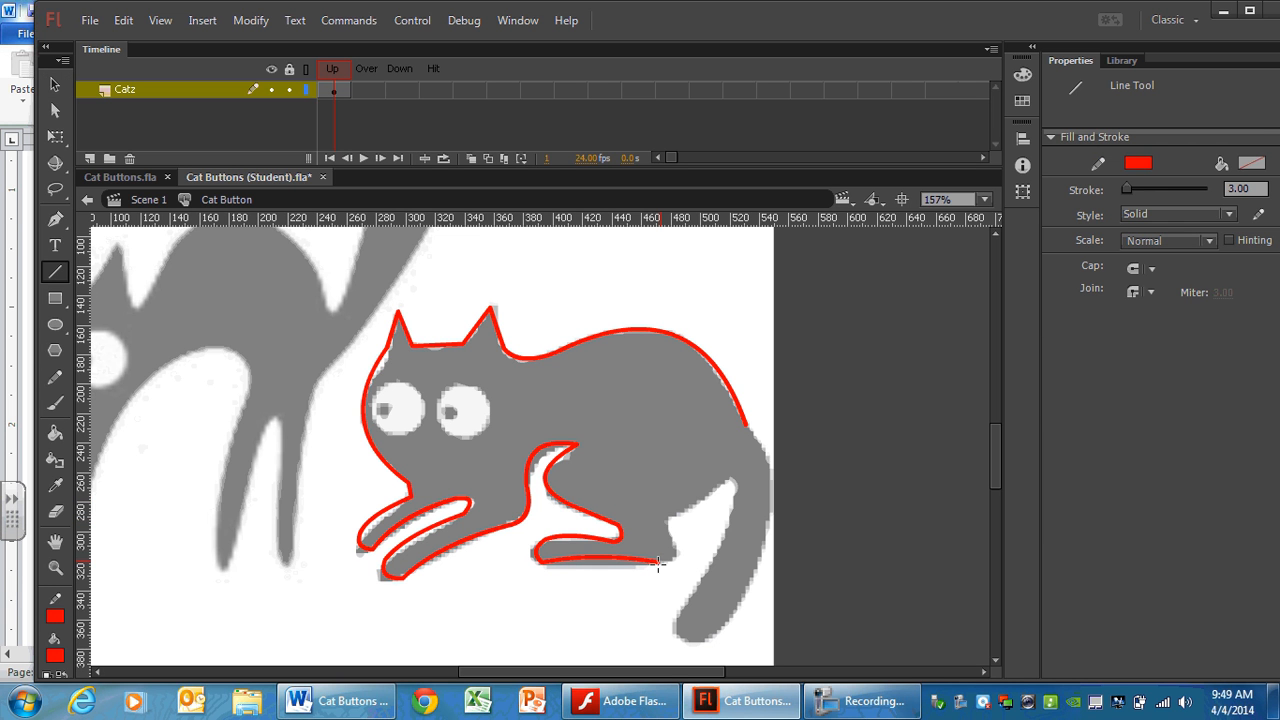
mouse_move(659, 532)
left_mouse_down()
mouse_move(667, 522)
mouse_move(670, 537)
left_mouse_up()
key("v")
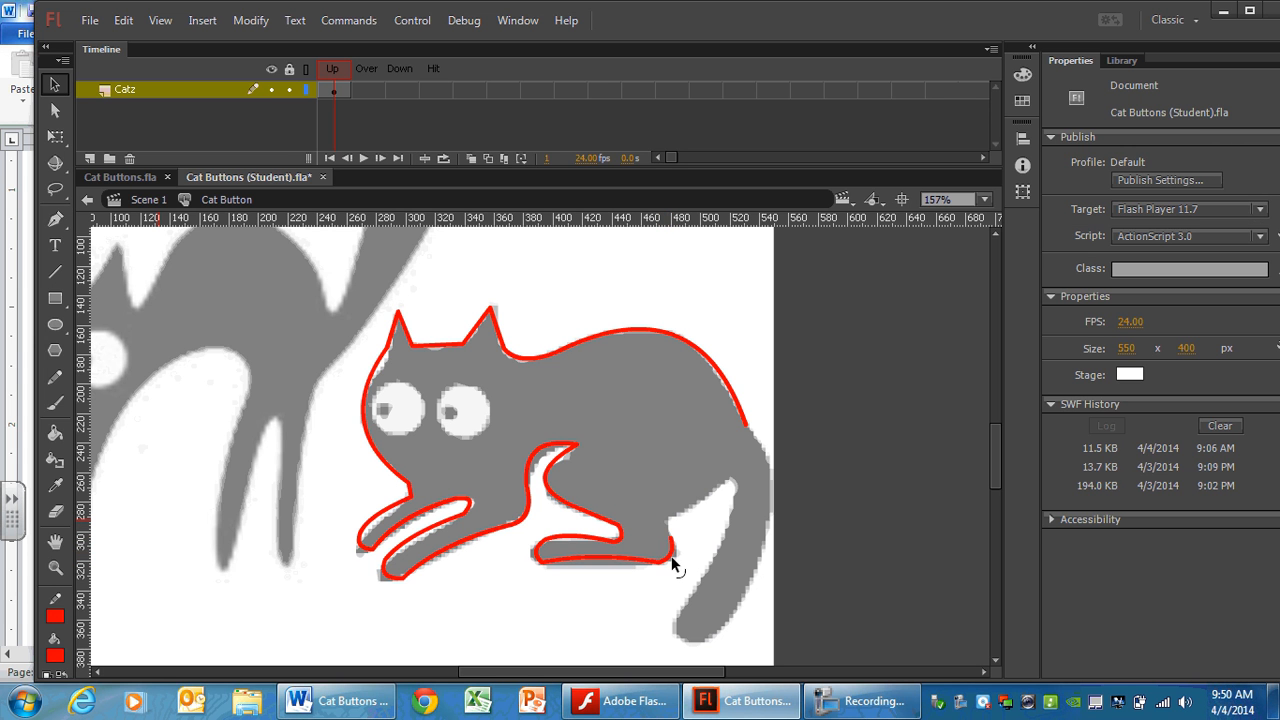
key("n")
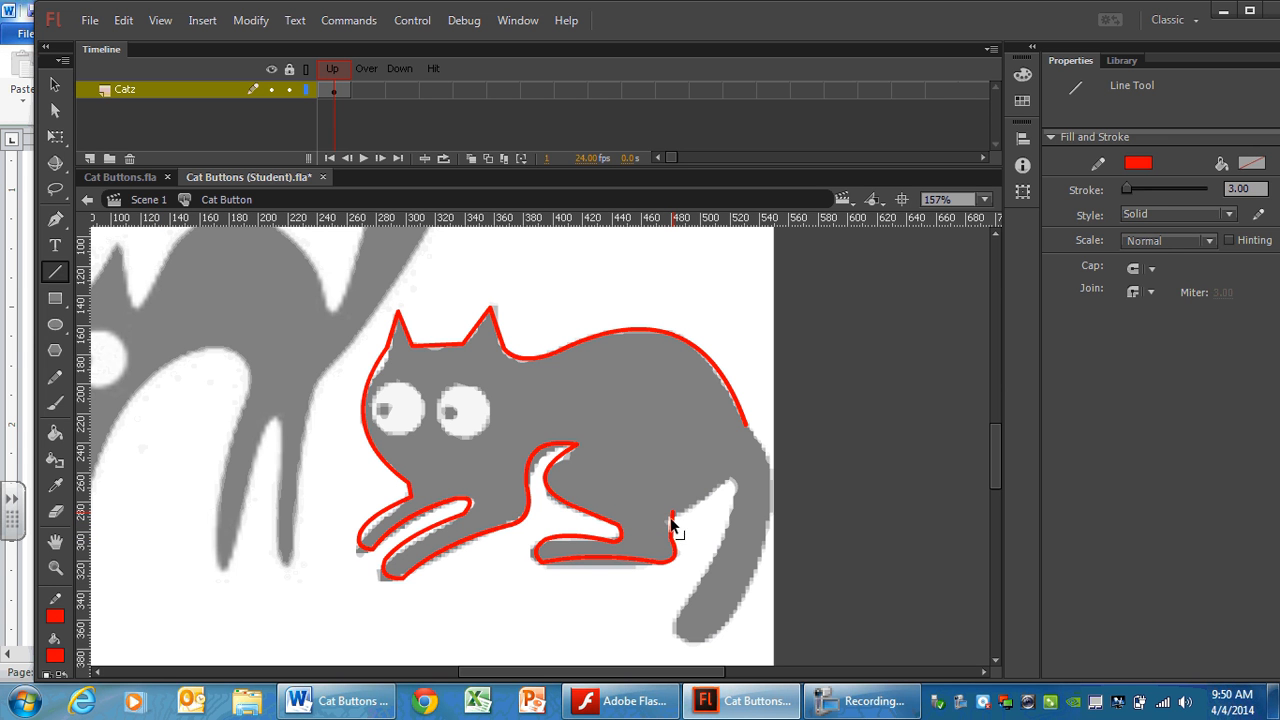
key("v")
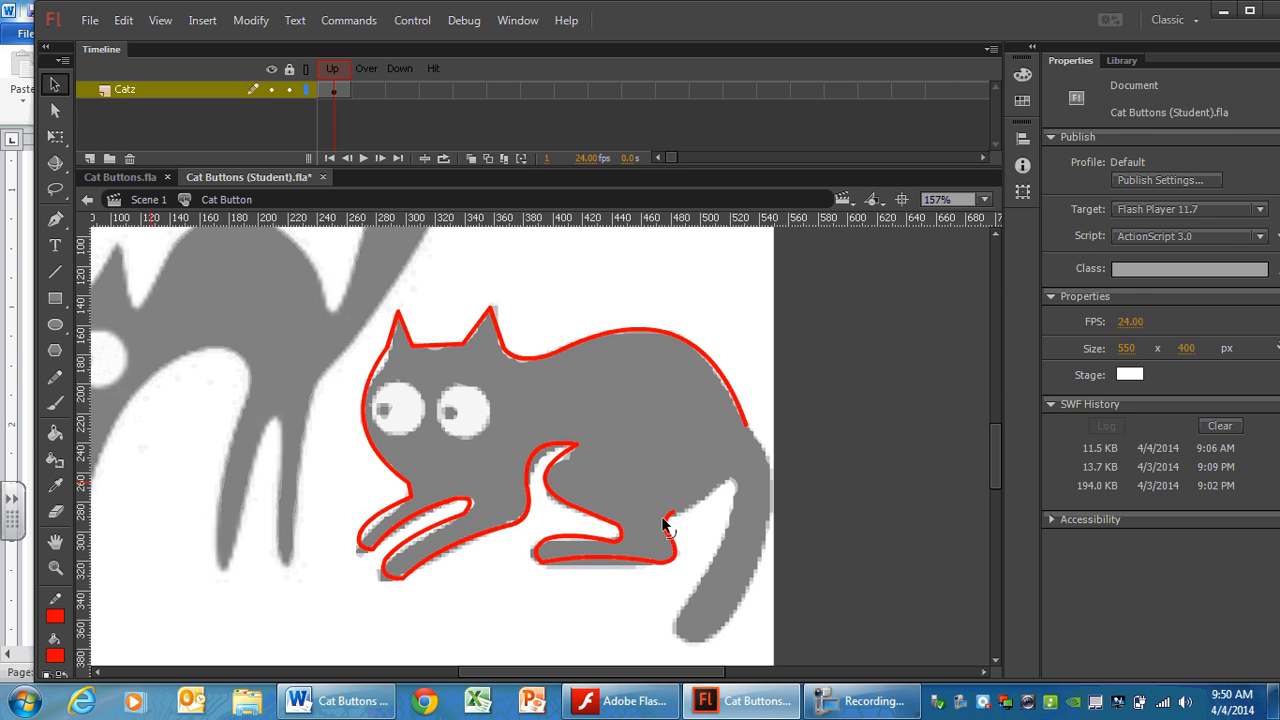
- Draw a line from the back of the ankle to the tail's inner corner and bend it along the thigh
key("n")
left_click_drag(670, 510, 732, 477)
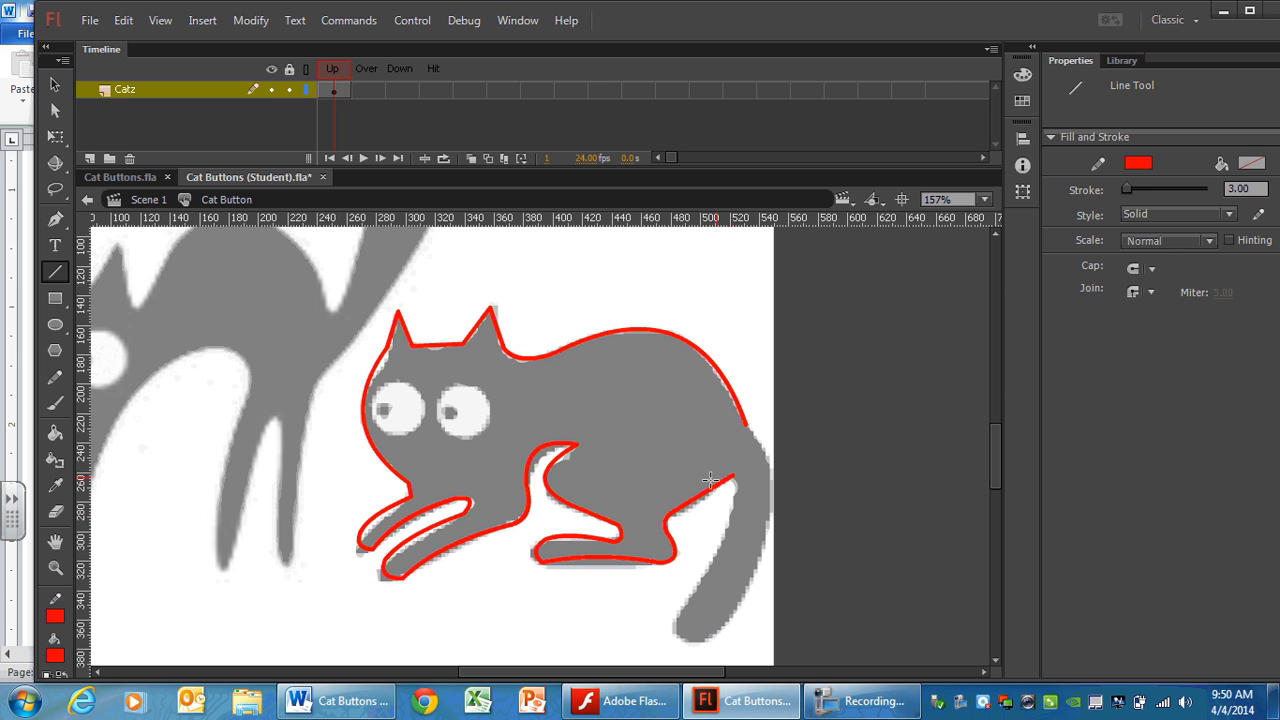
key("v")
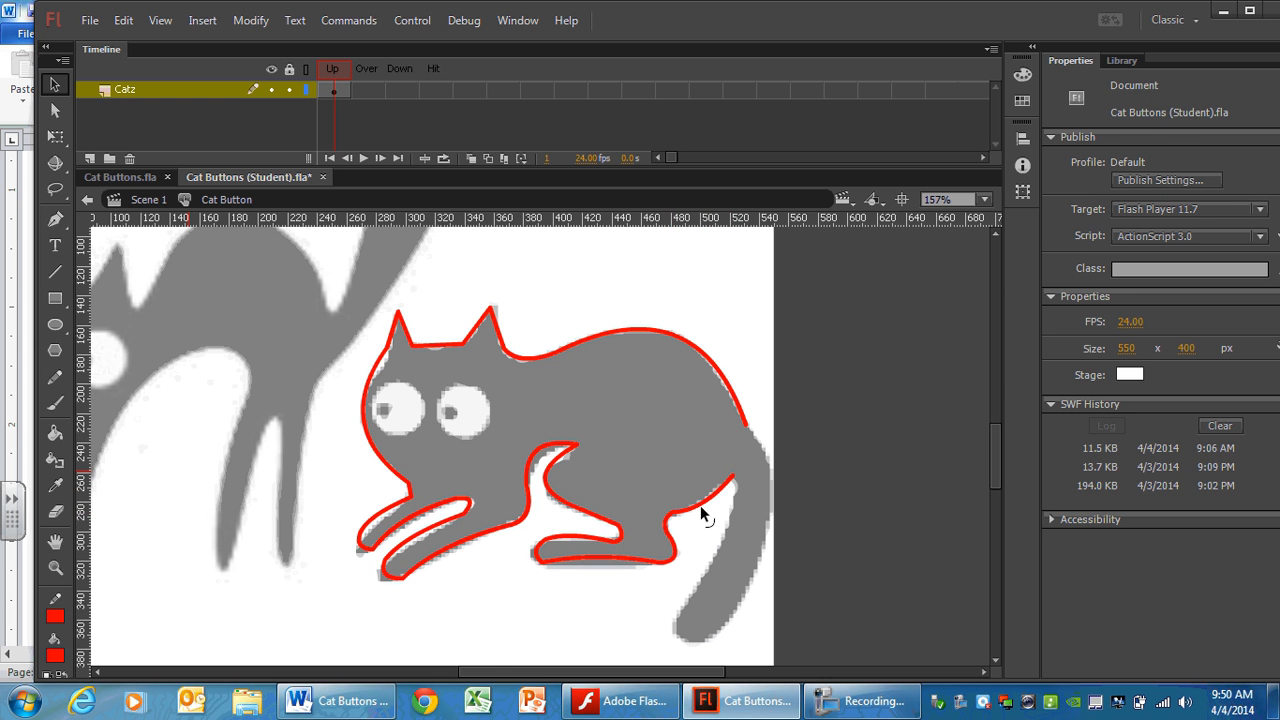
- Draw the tail's inner edge from the corner at the thigh down toward the tip and bend it to the sketch
key("n")
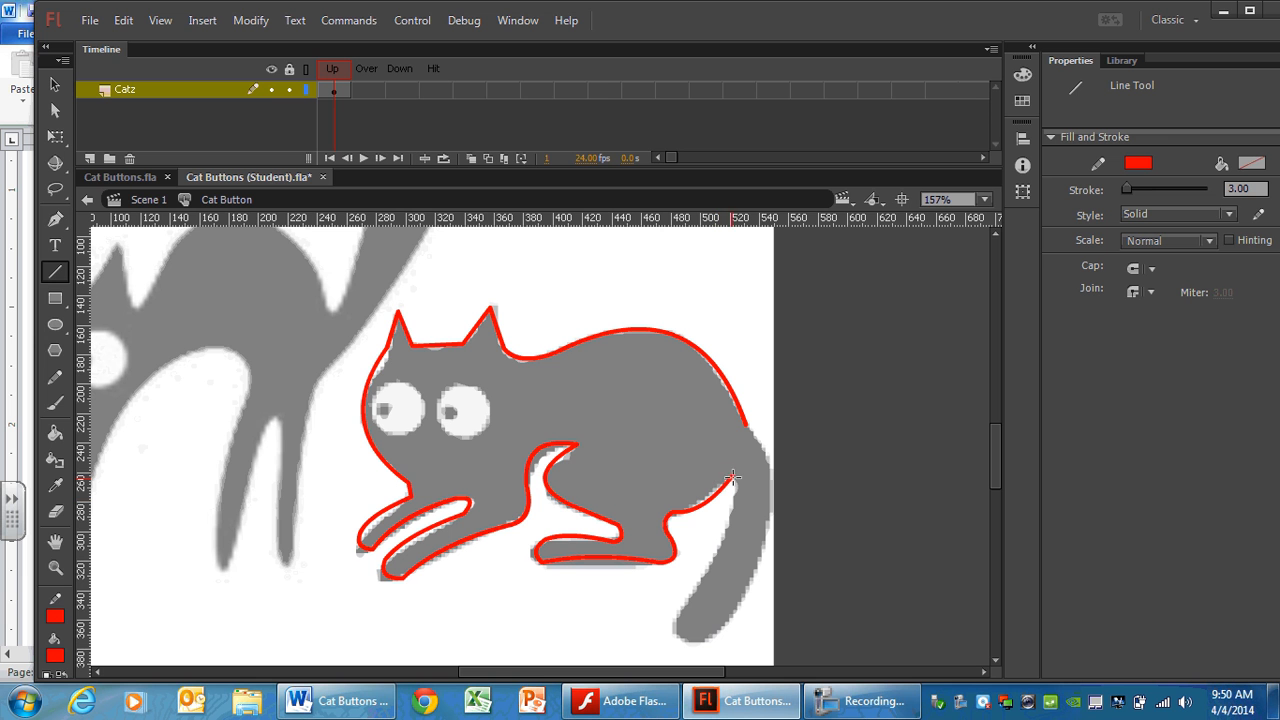
left_click_drag(733, 477, 690, 600)
key("v")
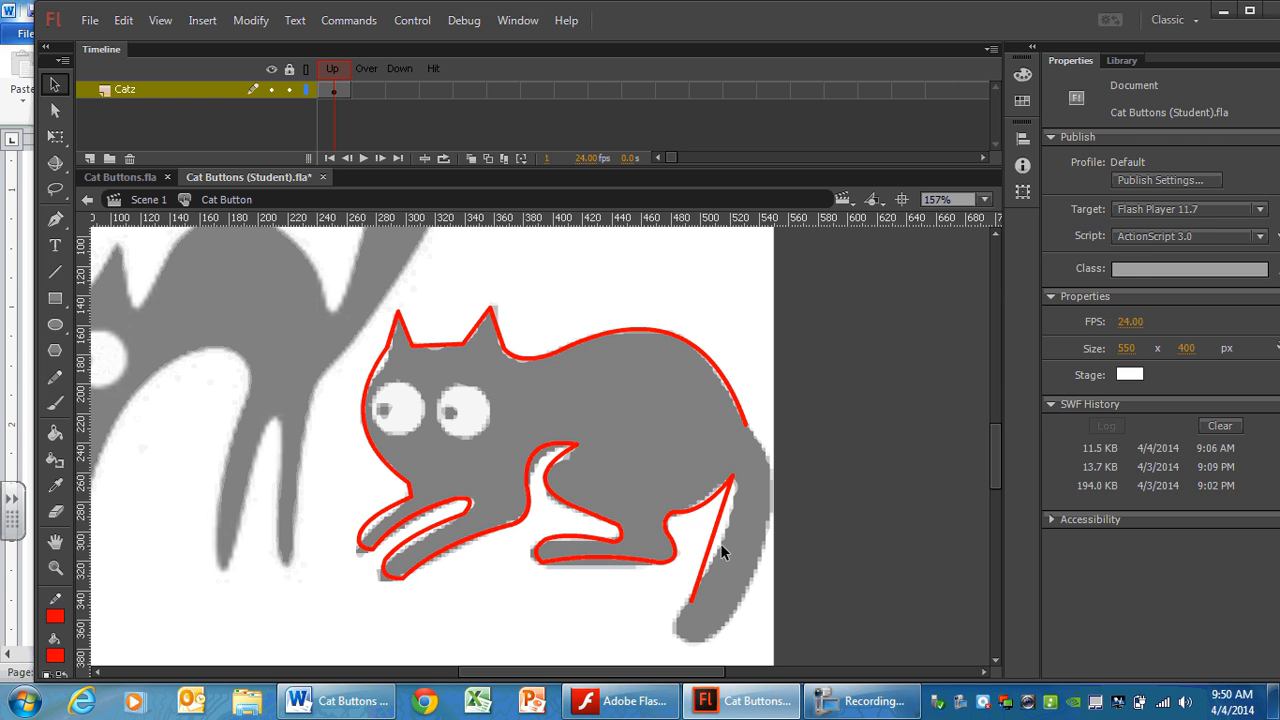
left_click_drag(720, 543, 724, 543)
- Trace the rounded end of the tail from the inner edge around to the far side of the tip
key("n")
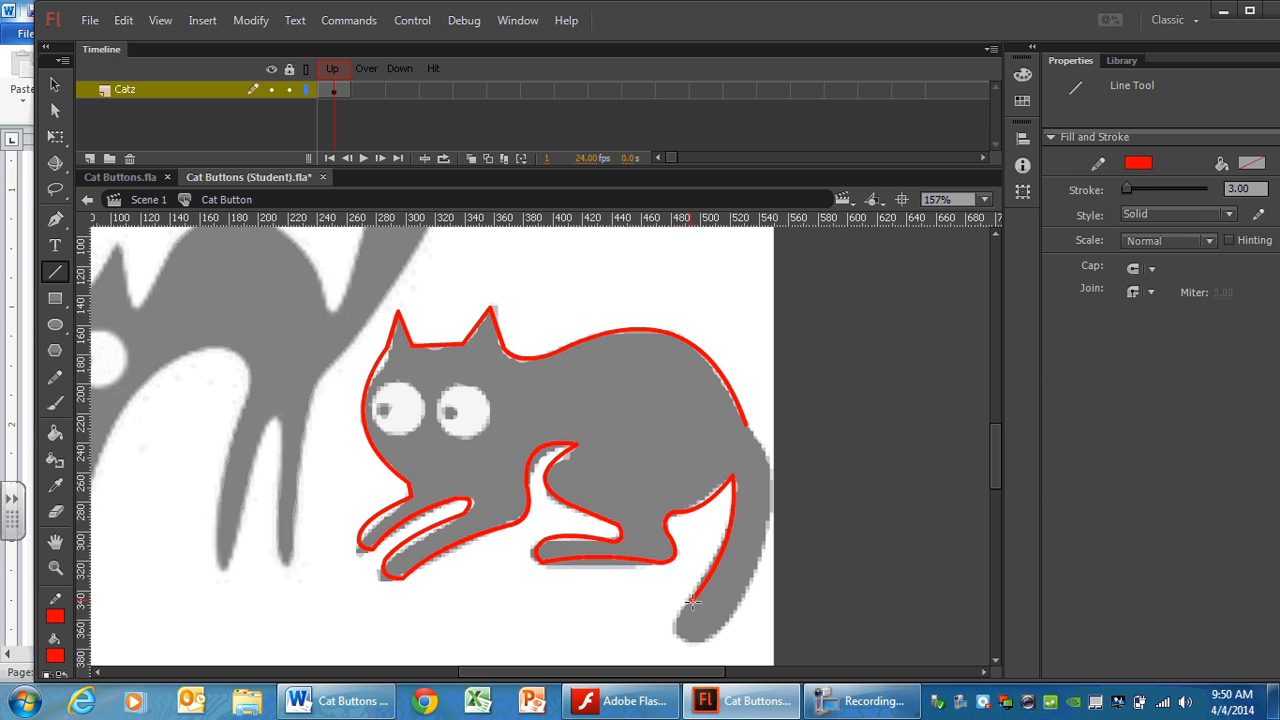
mouse_move(690, 601)
left_mouse_down()
mouse_move(719, 634)
mouse_move(697, 613)
mouse_move(676, 630)
left_mouse_up()
key("v")
- Close the outline with a line from the tail tip up to the back, bending the tail's outer edge and tip outward
key("n")
mouse_move(716, 636)
left_mouse_down()
mouse_move(748, 430)
mouse_move(731, 431)
mouse_move(746, 425)
mouse_move(760, 450)
mouse_move(758, 439)
left_mouse_up()
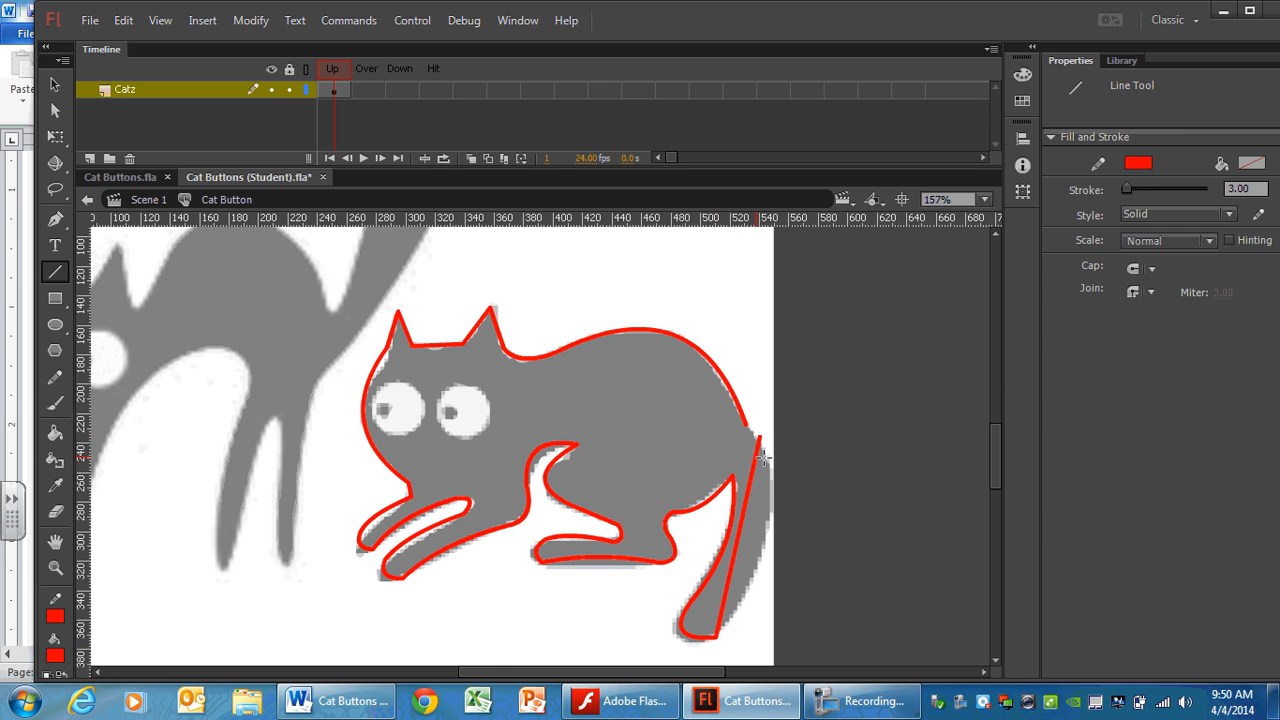
key("v")
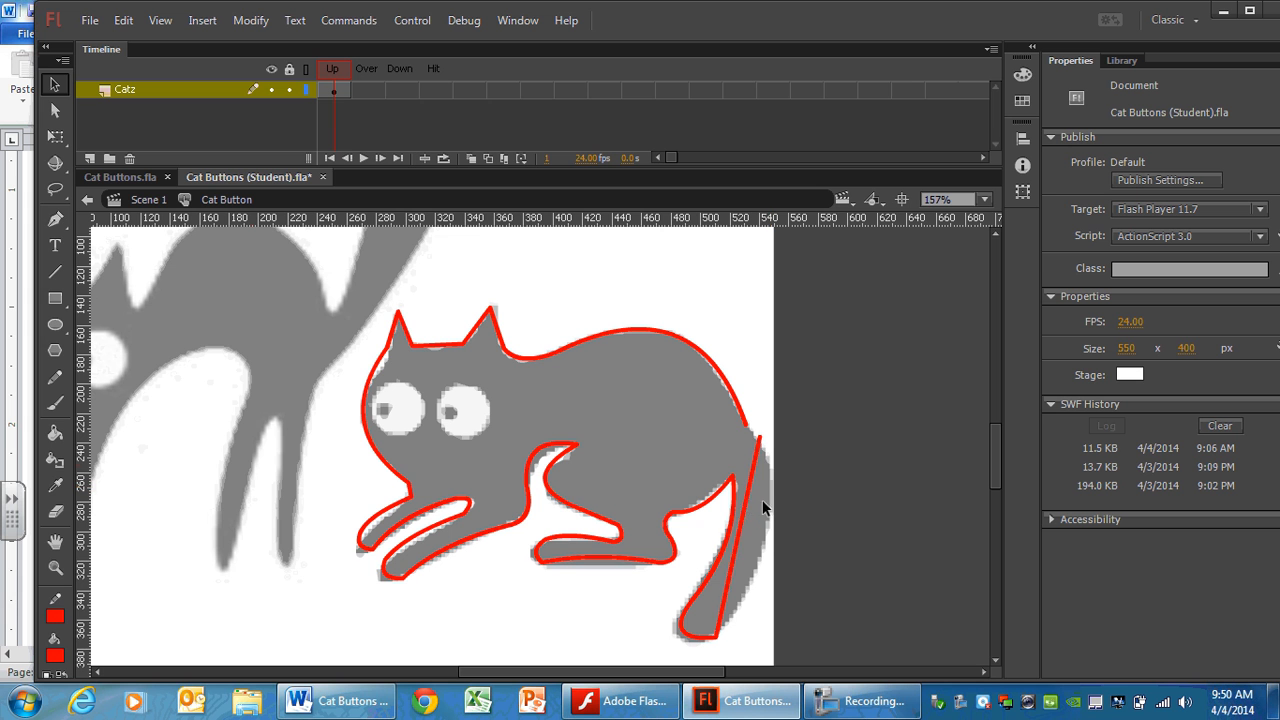
left_click_drag(763, 505, 783, 500)
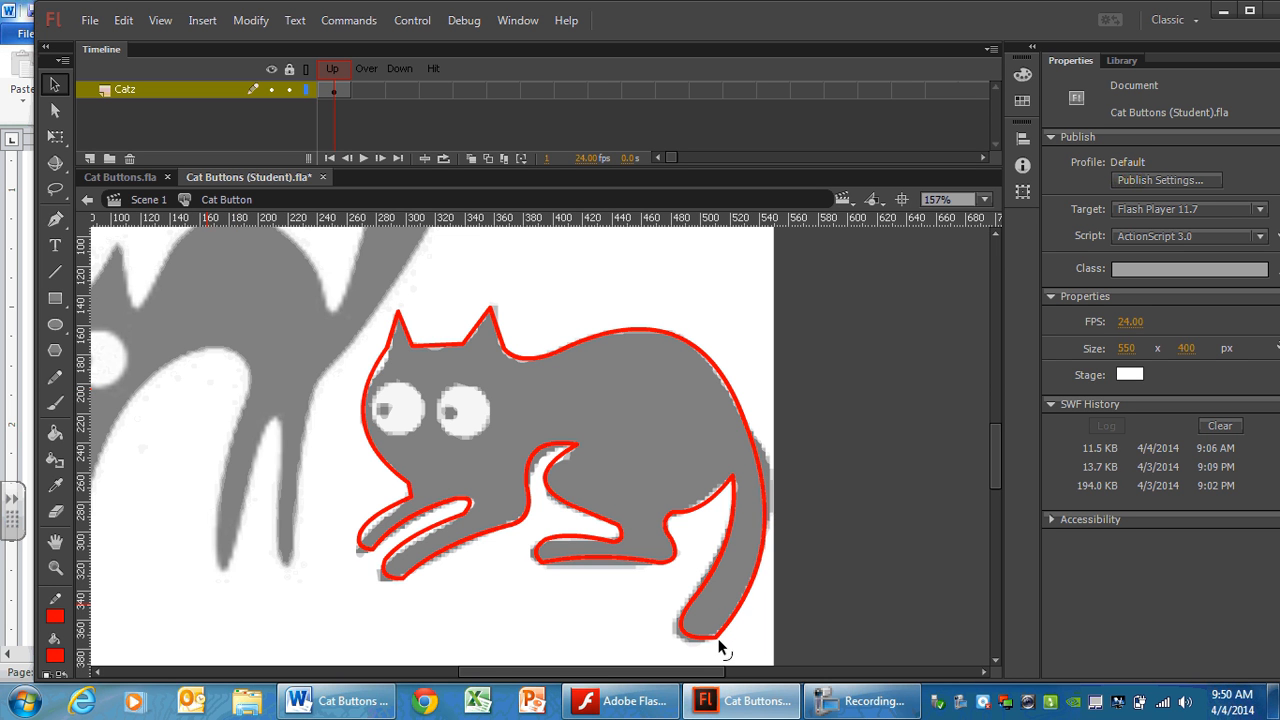
left_click_drag(707, 637, 707, 644)
- Fill the closed cat outline with black using the Paint Bucket tool
left_click(55, 436)
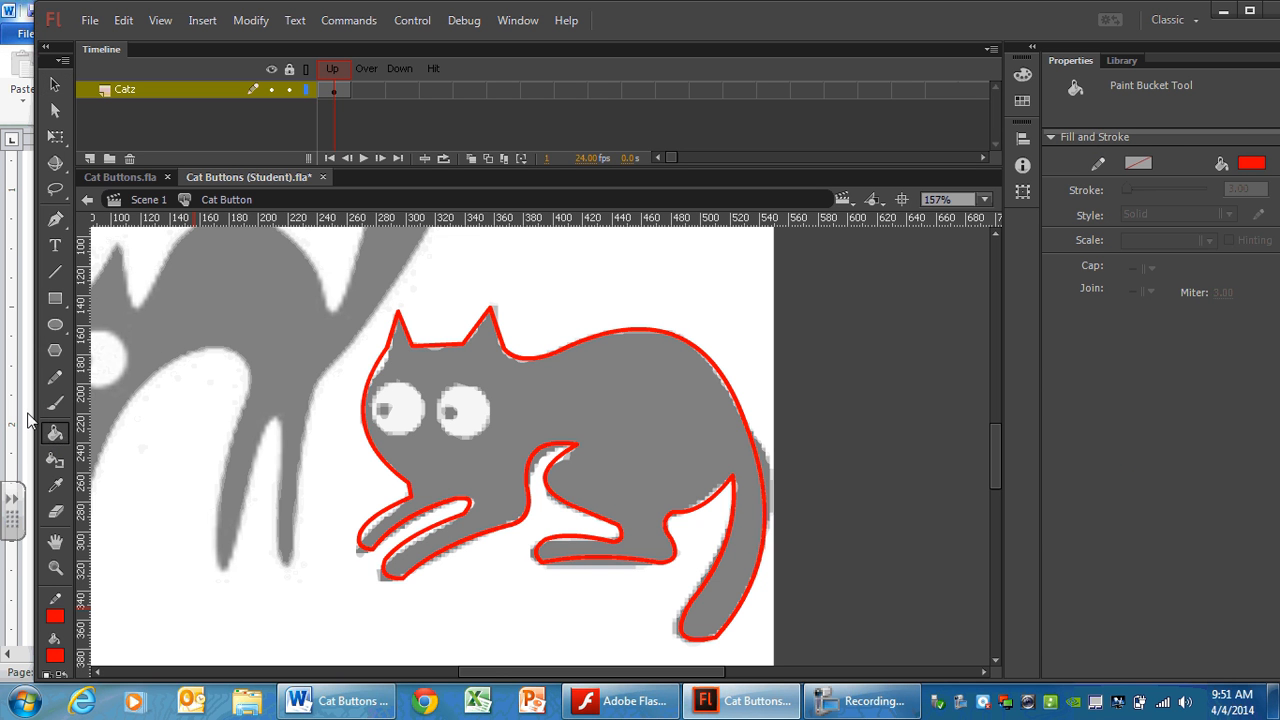
left_click(55, 656)
left_click(55, 466)
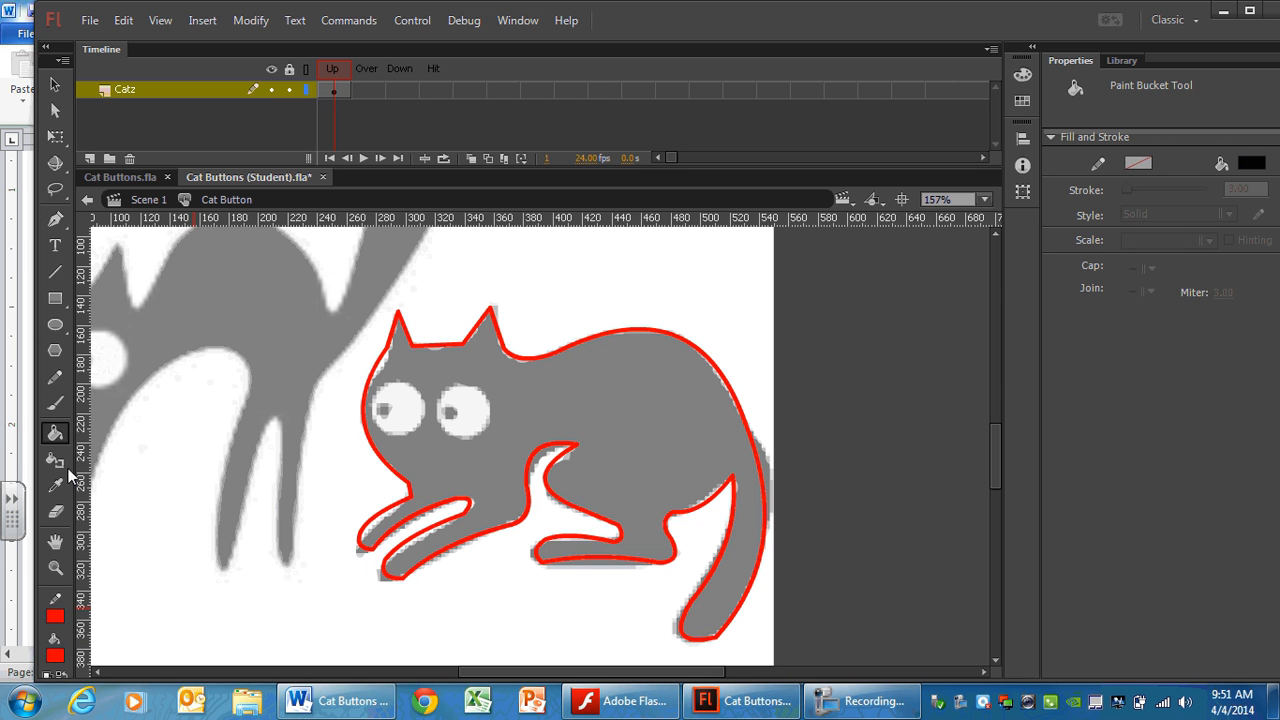
left_click(460, 401)
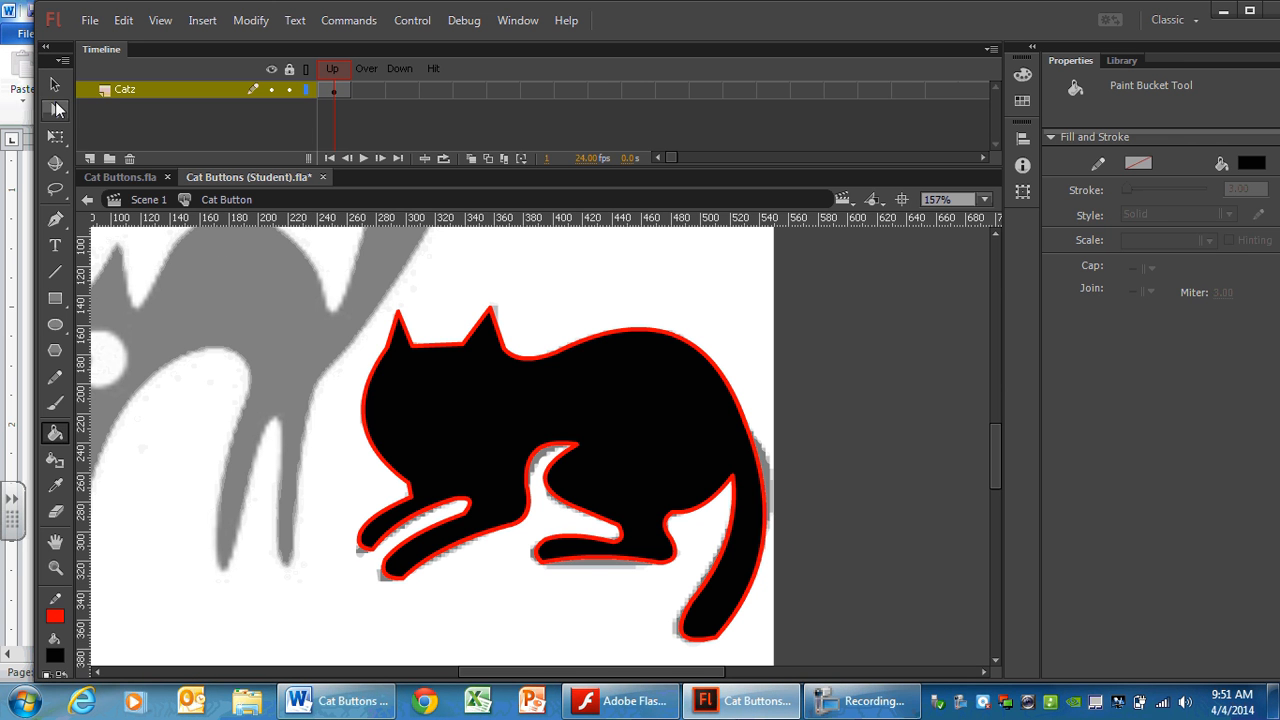
- Examine the outline's anchor points up close around the neck and front paws to check that the lines connect
left_click(55, 110)
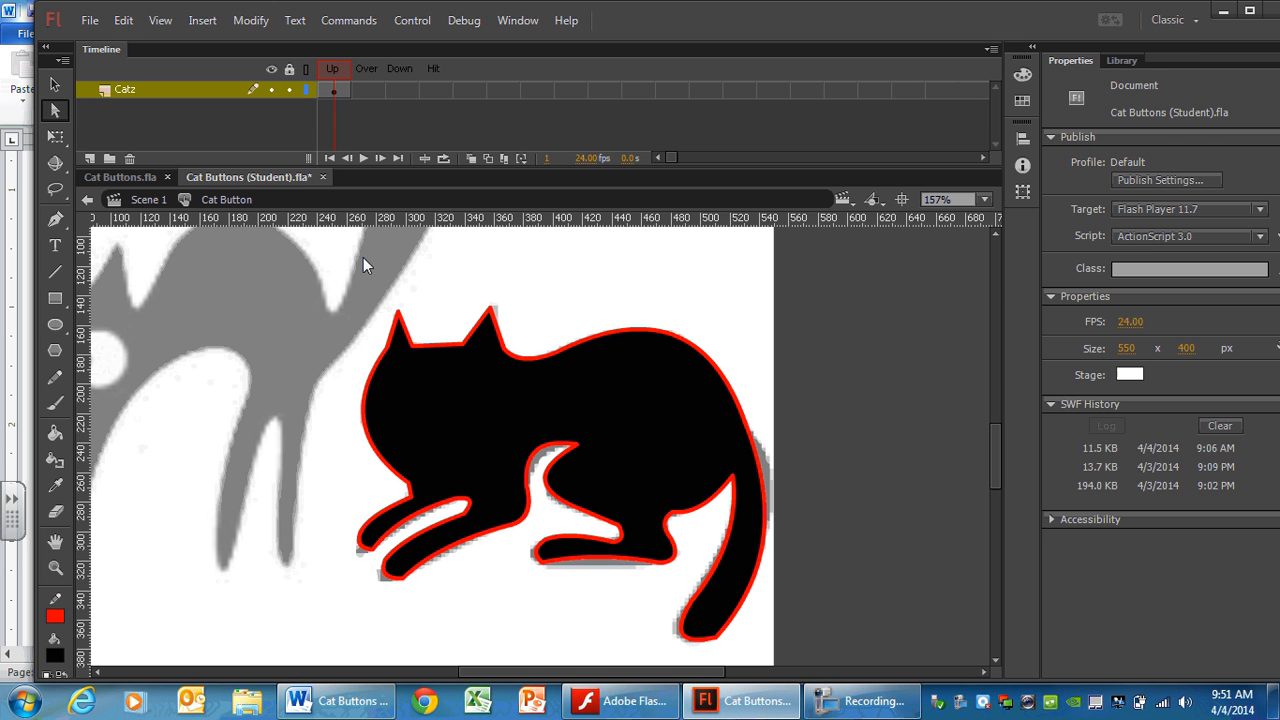
left_click(408, 335)
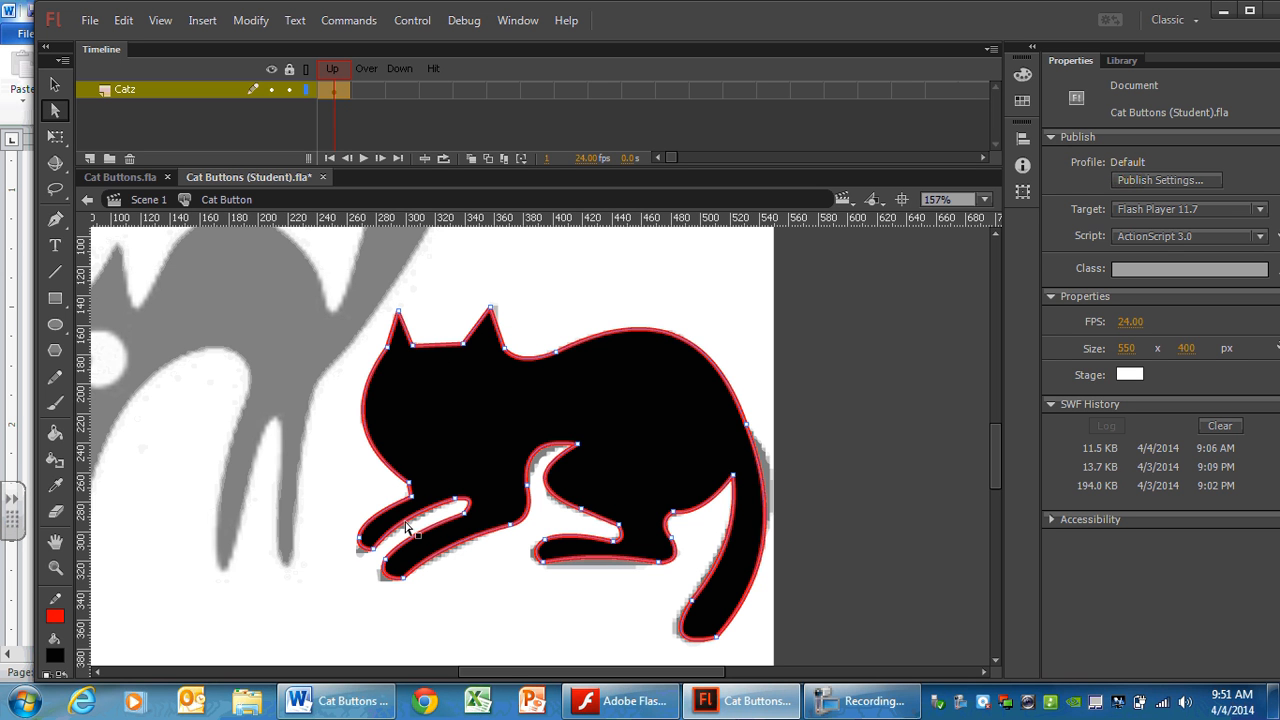
left_click(62, 570)
left_click_drag(390, 455, 432, 509)
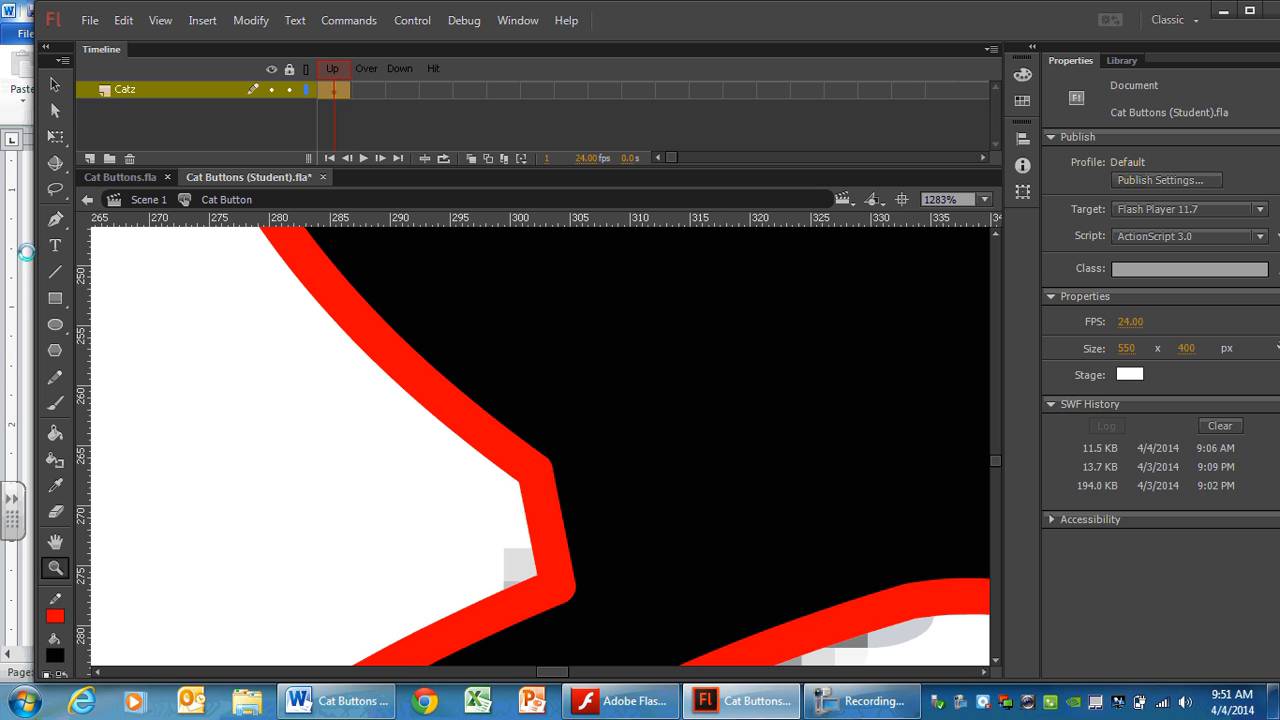
left_click(55, 110)
left_click(306, 278)
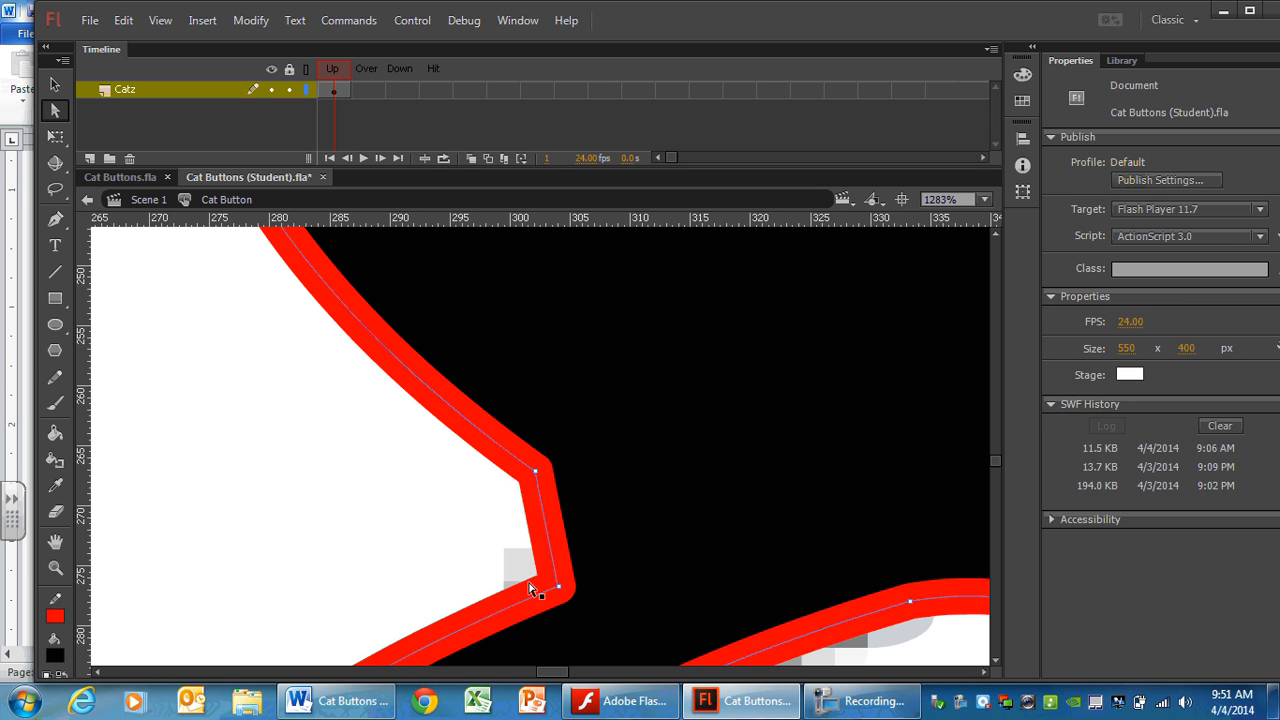
scroll(995, 463, "down", 5)
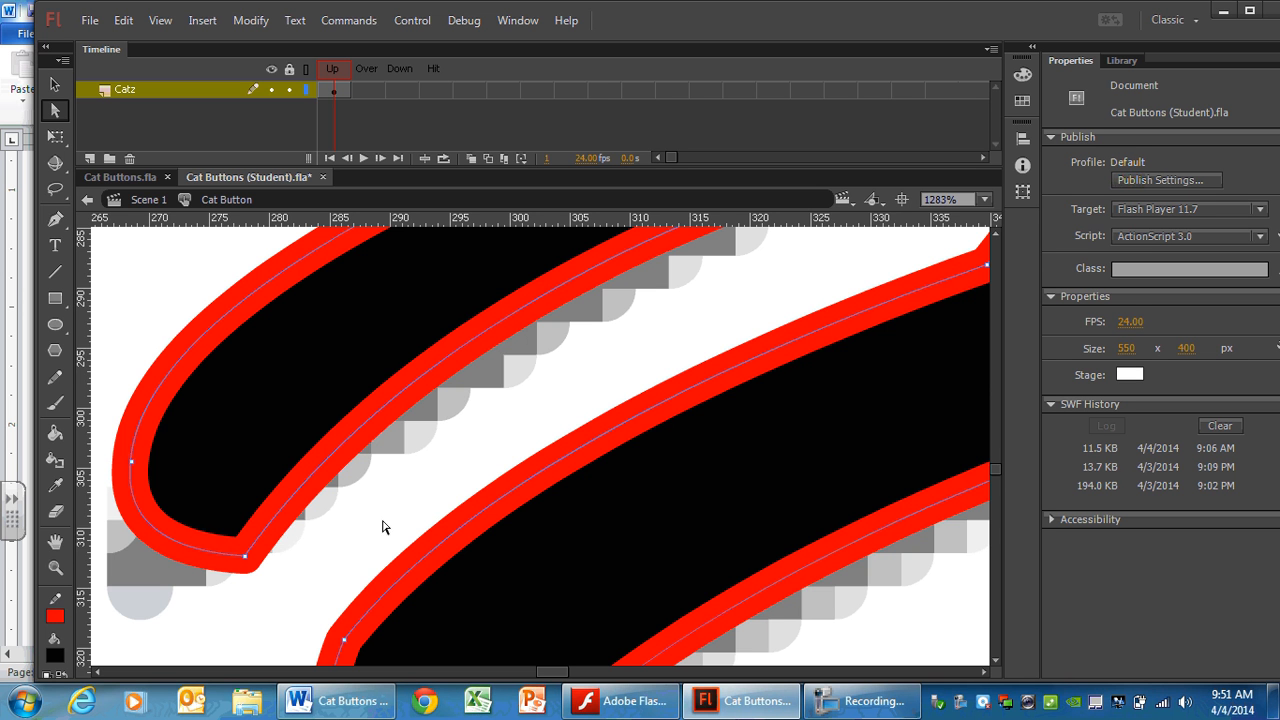
key("ctrl+minus")
key("ctrl+minus")
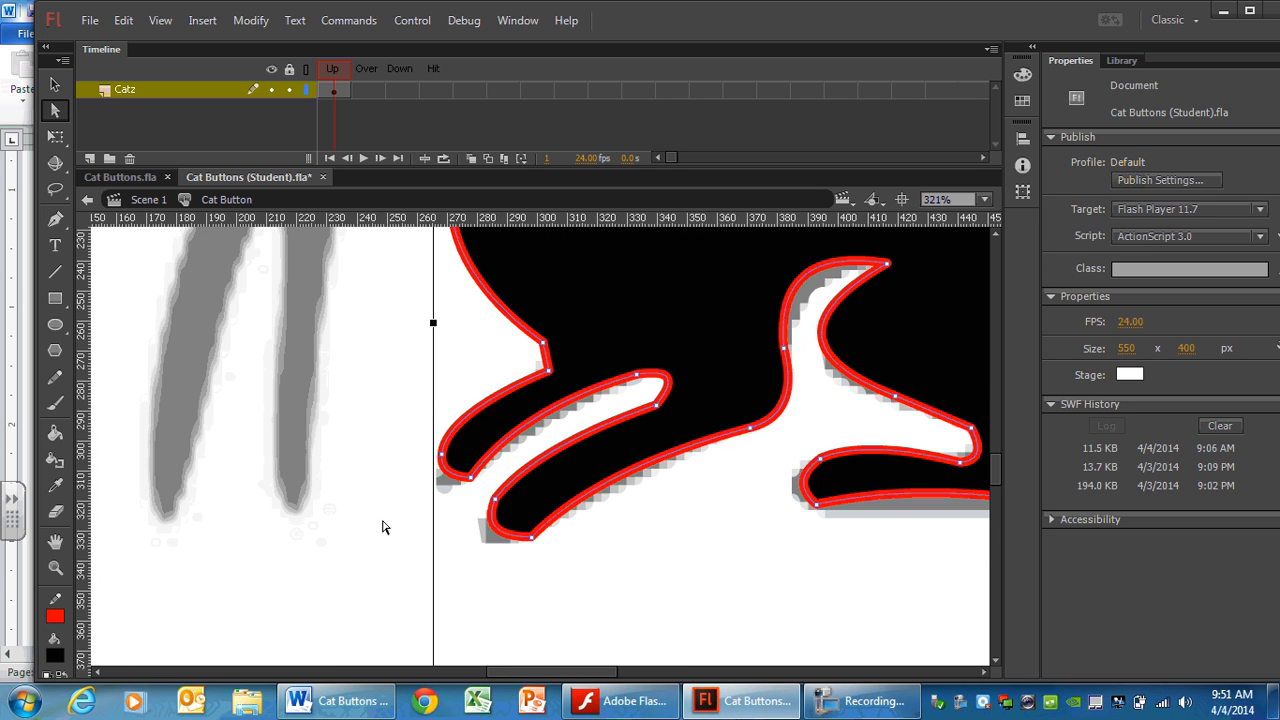
key("ctrl+minus")
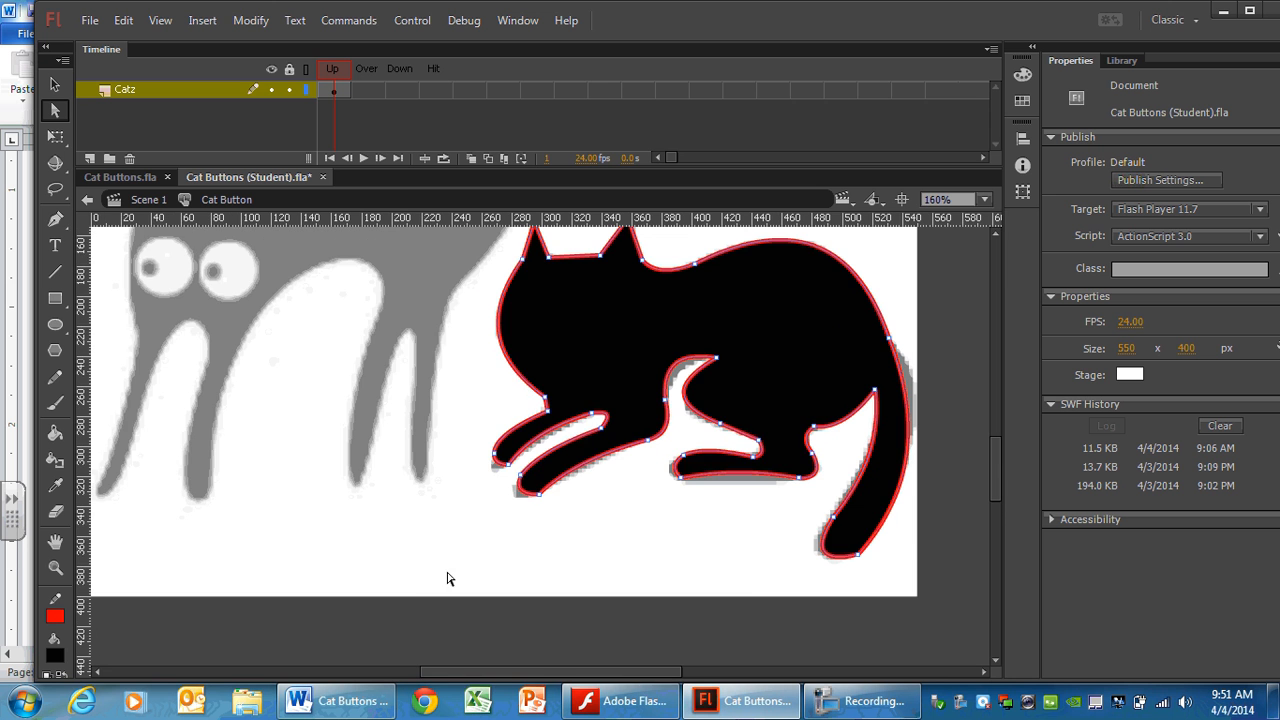
left_click_drag(477, 673, 524, 673)
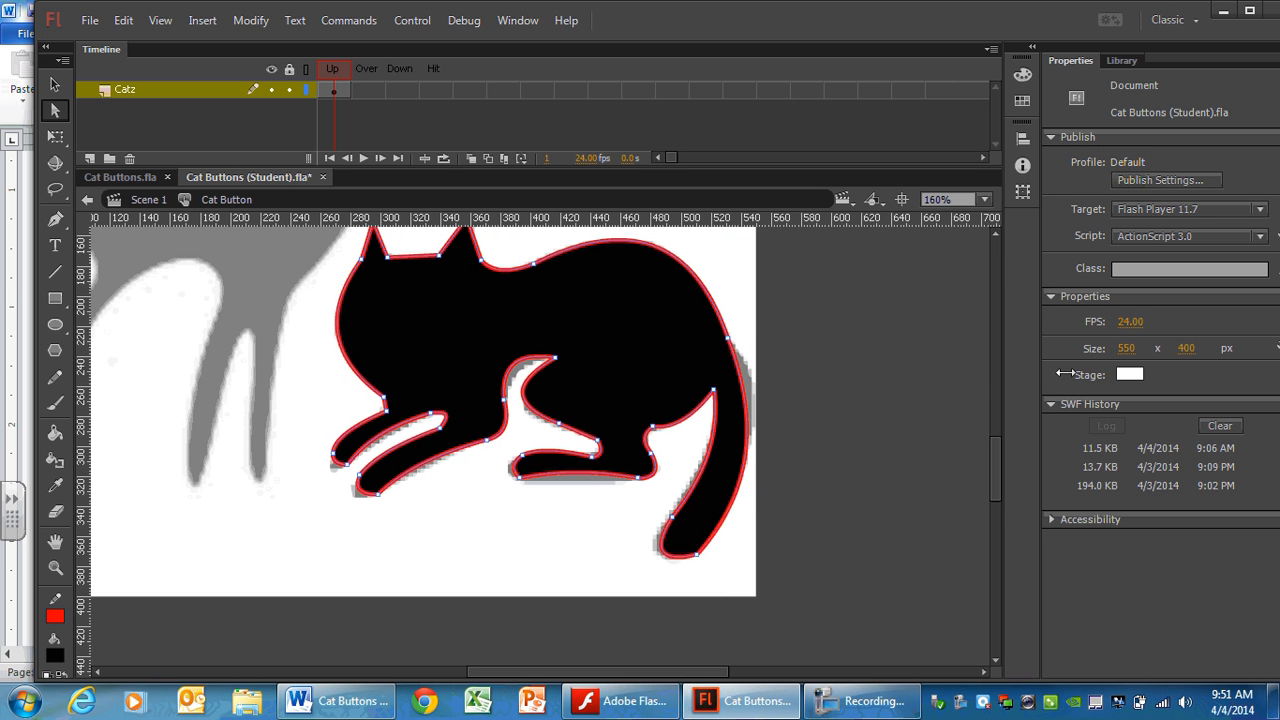
scroll(990, 440, "up", 3)
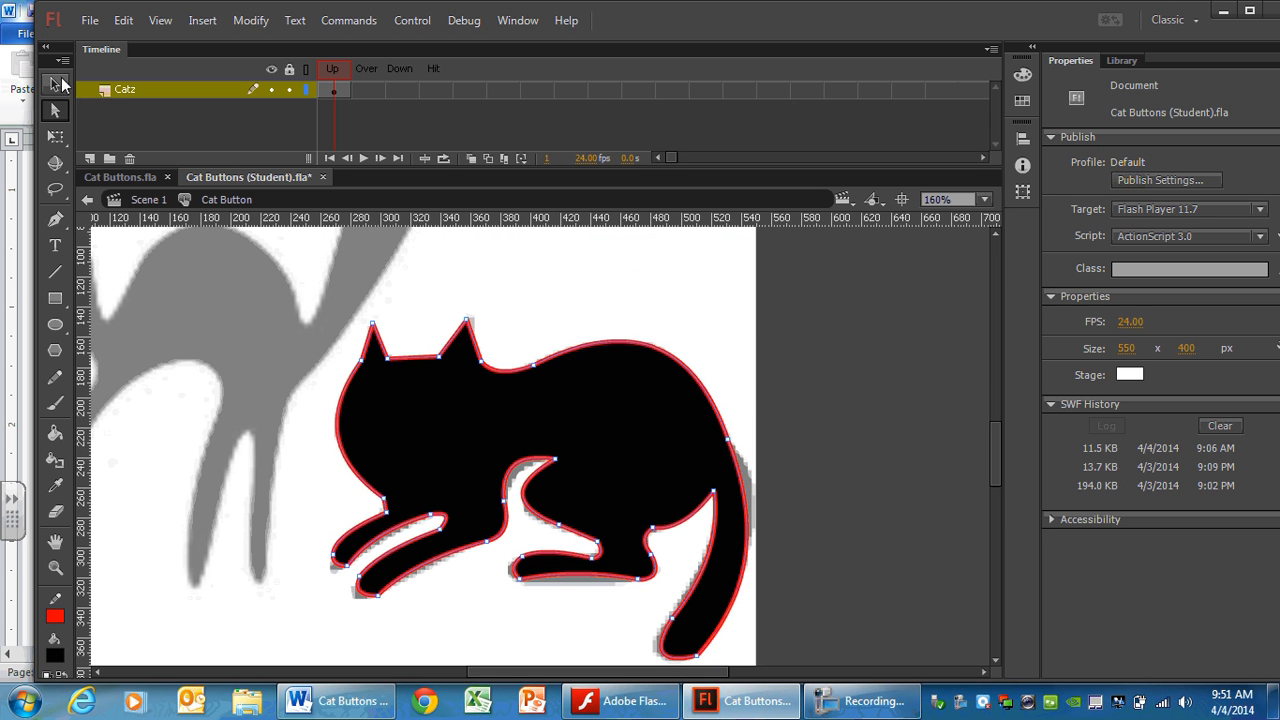
- Select the cat's entire outline and change its stroke color to black
key("v")
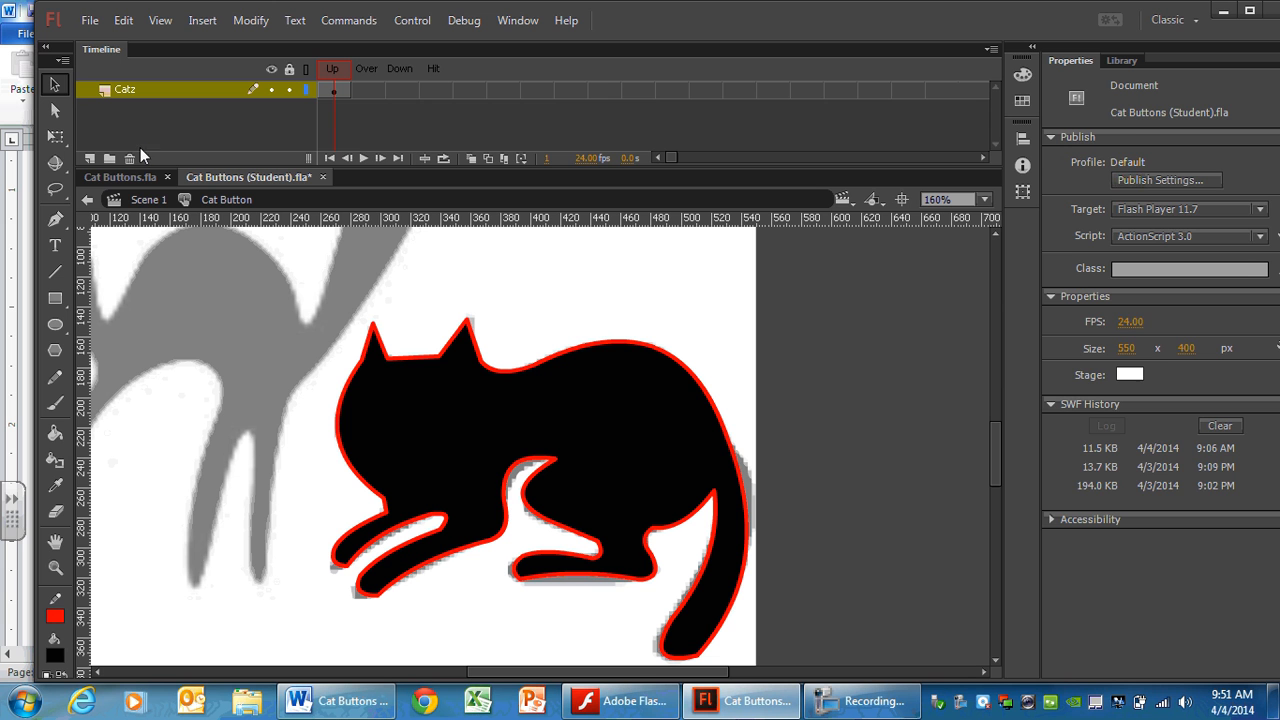
left_click(455, 343)
double_click(453, 340)
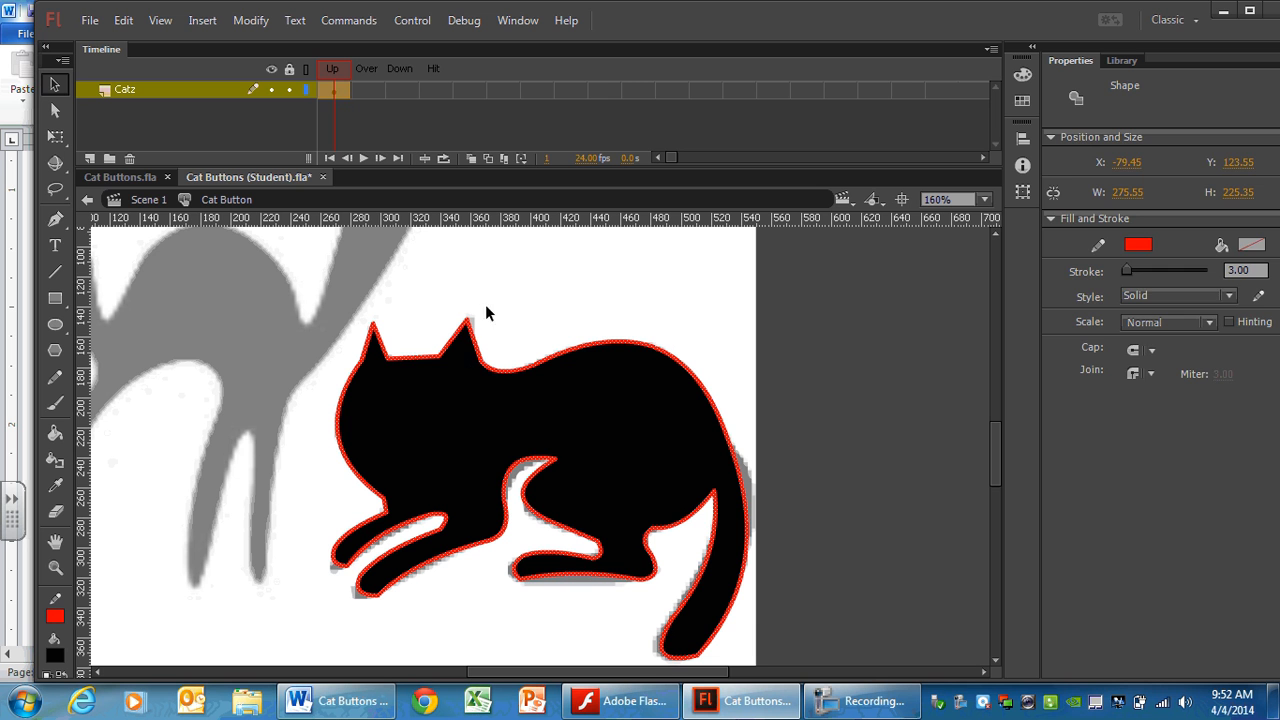
left_click(472, 338)
double_click(466, 336)
left_click(1138, 244)
left_click(850, 280)
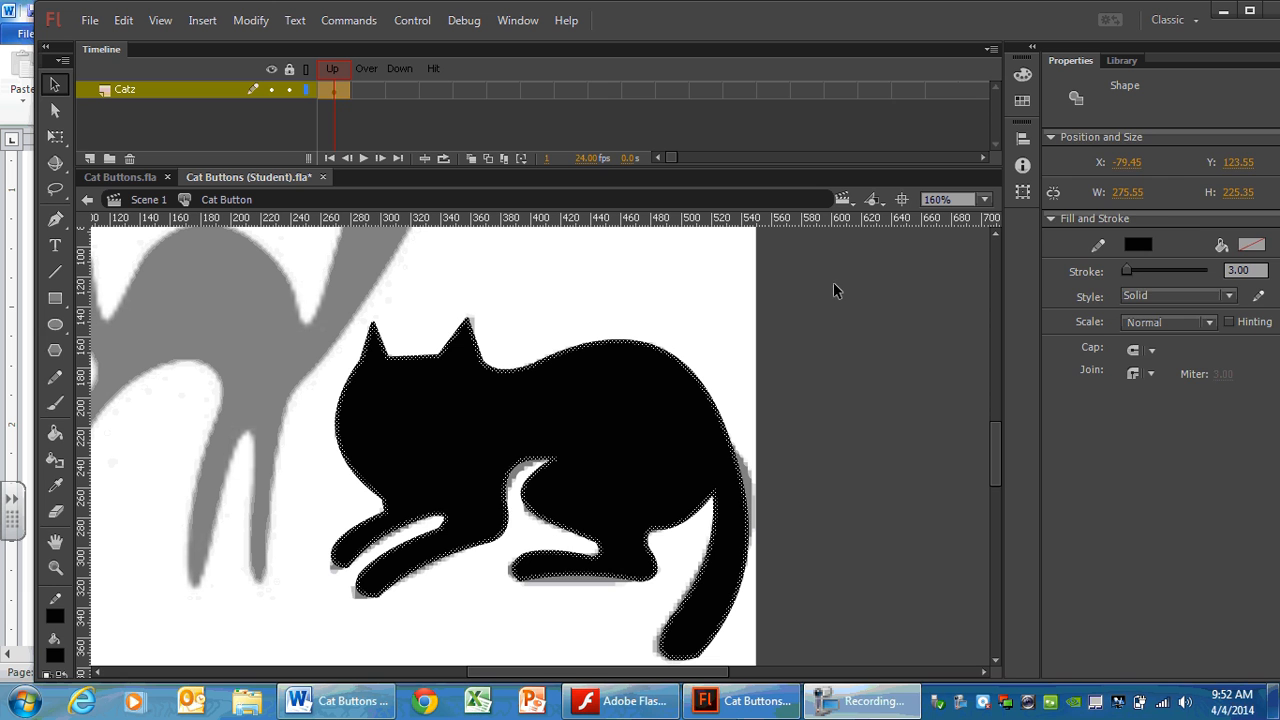
left_click(617, 288)
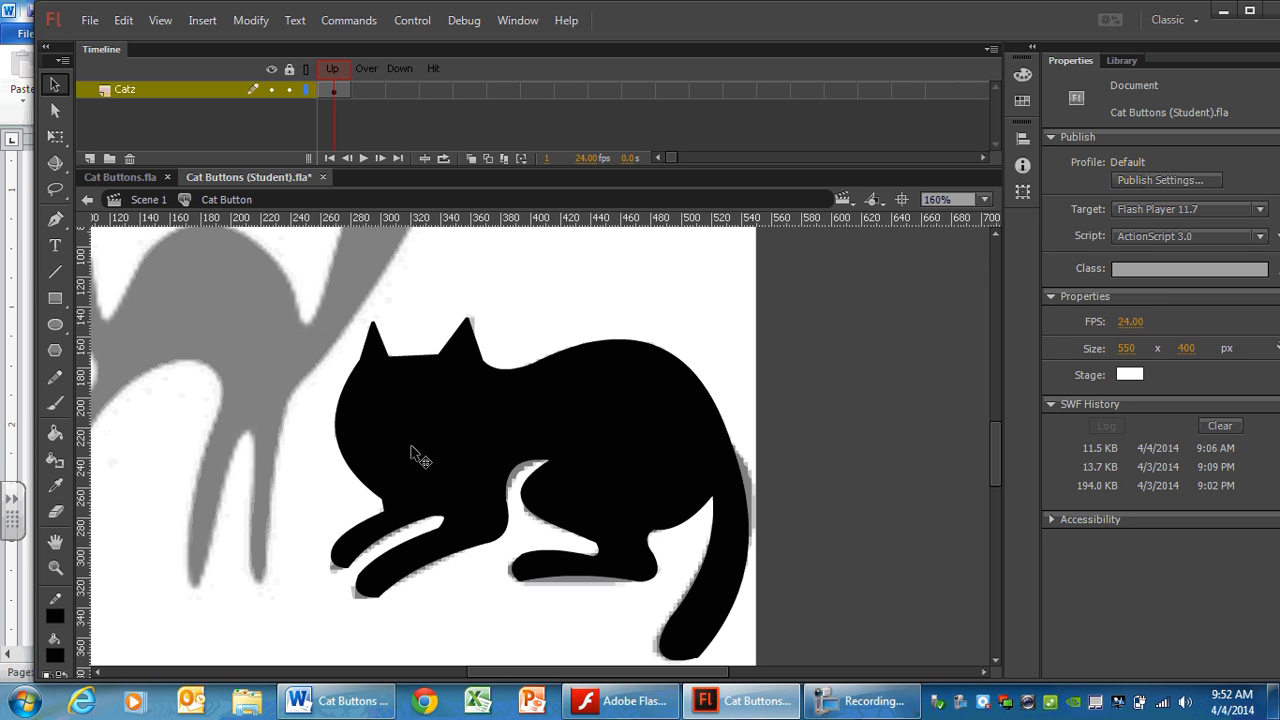
- Draw two slanted white lines with the Line tool on the cat's face as the closed eyes
left_click(55, 273)
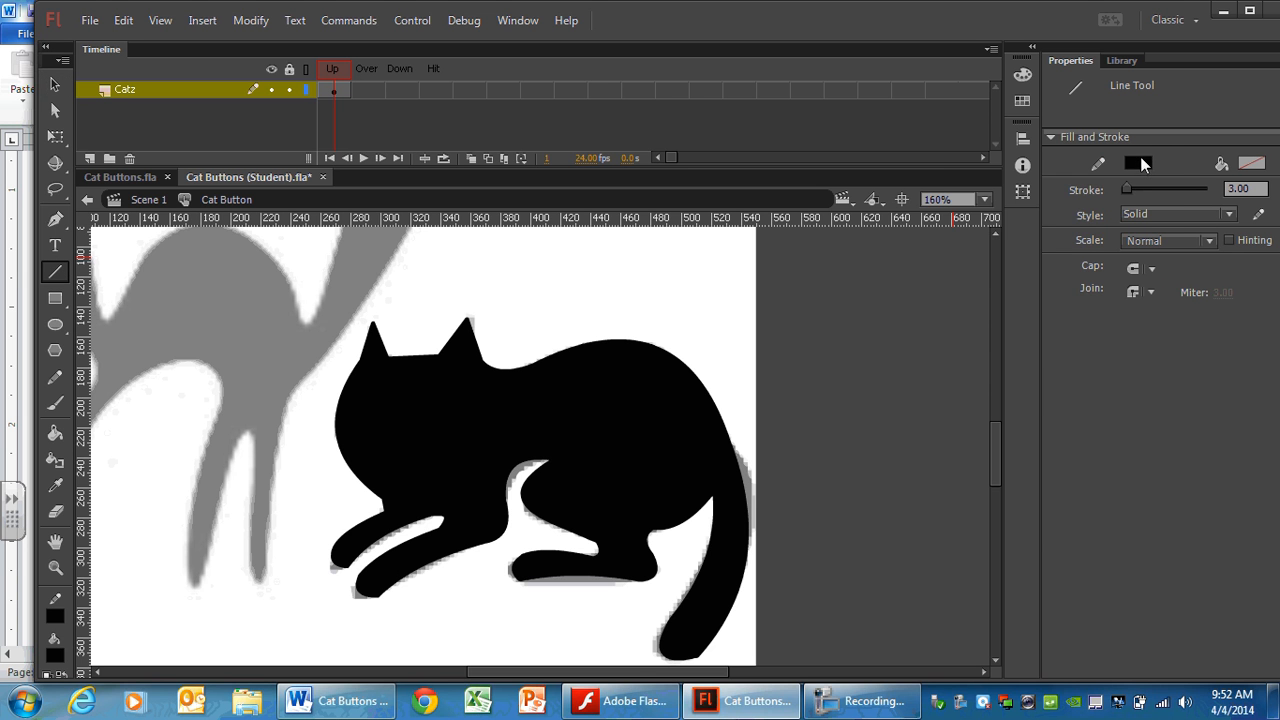
left_click(1143, 162)
left_click(843, 274)
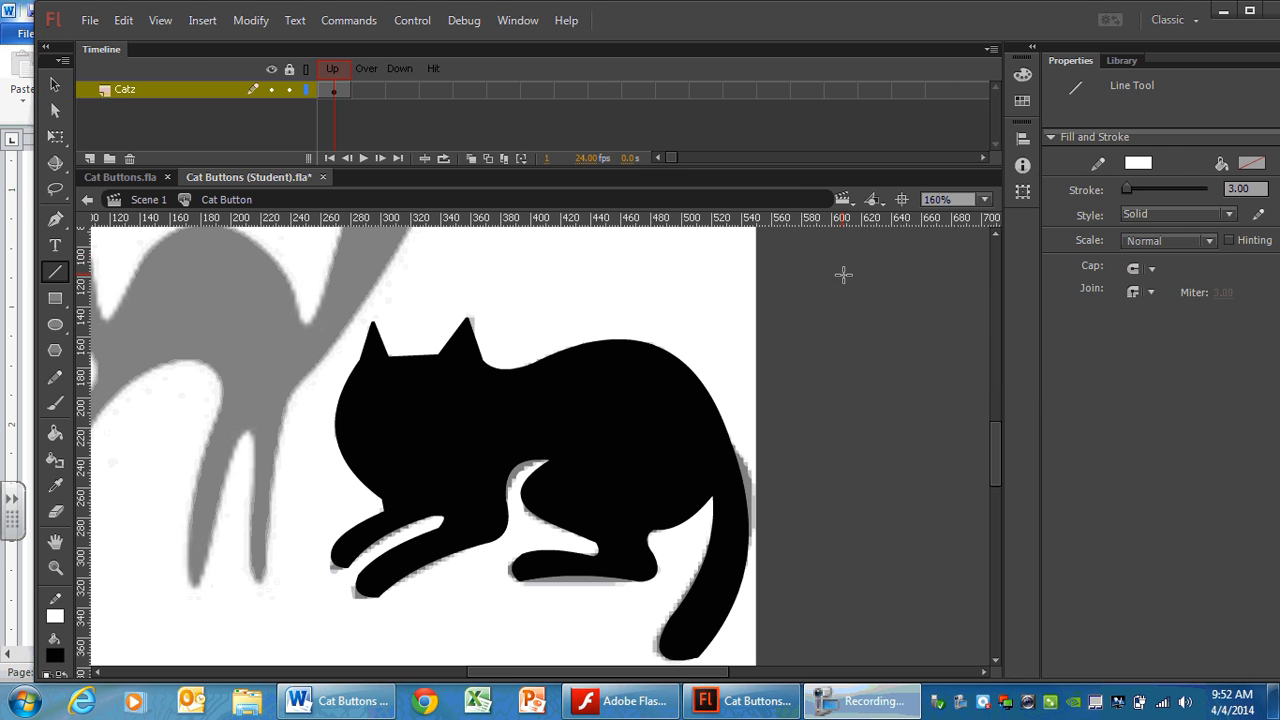
mouse_move(366, 396)
left_mouse_down()
mouse_move(409, 440)
mouse_move(400, 420)
mouse_move(456, 388)
left_mouse_up()
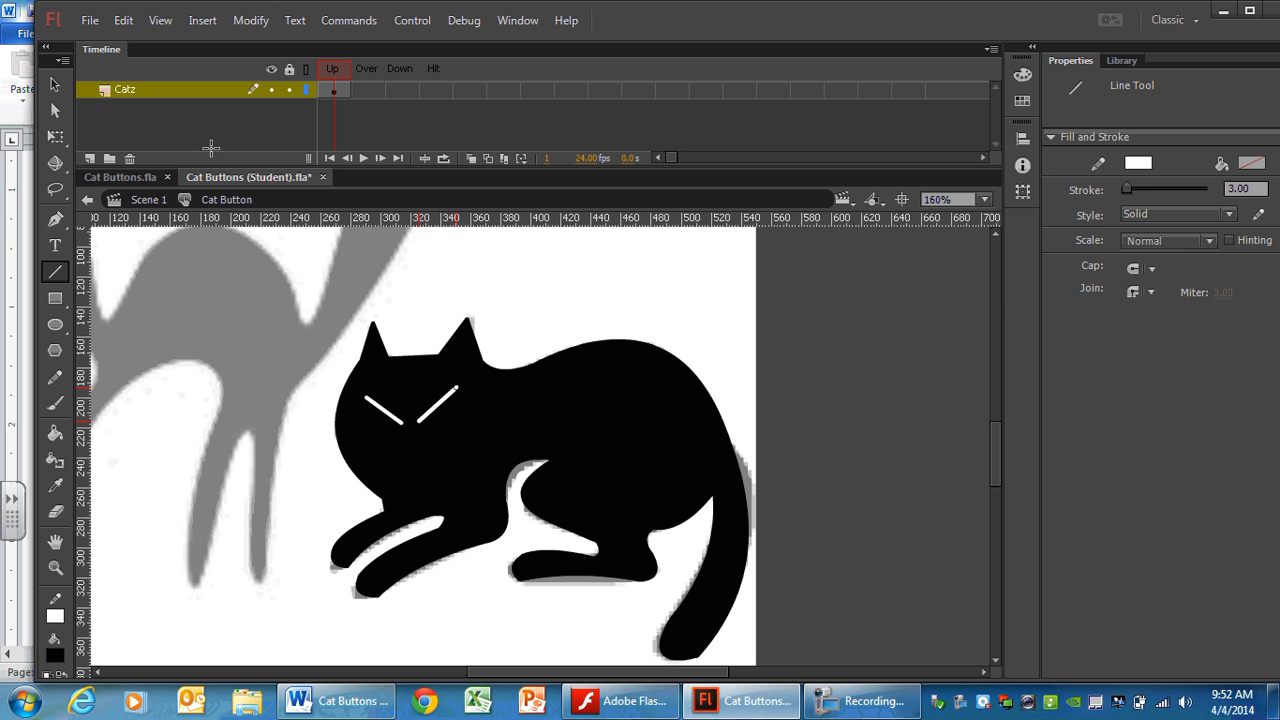
- Bend the two slanted white eye lines downward into curved closed eyelids
left_click(55, 85)
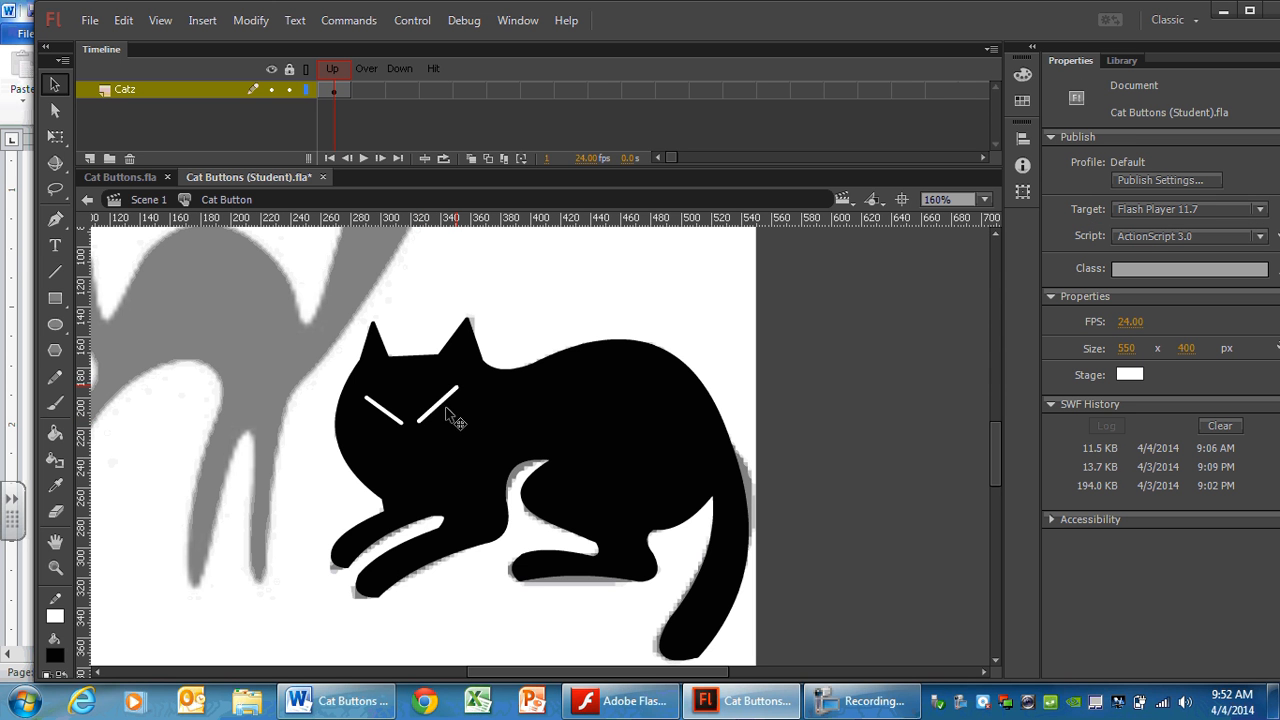
mouse_move(446, 402)
left_mouse_down()
mouse_move(440, 418)
mouse_move(381, 421)
left_mouse_up()
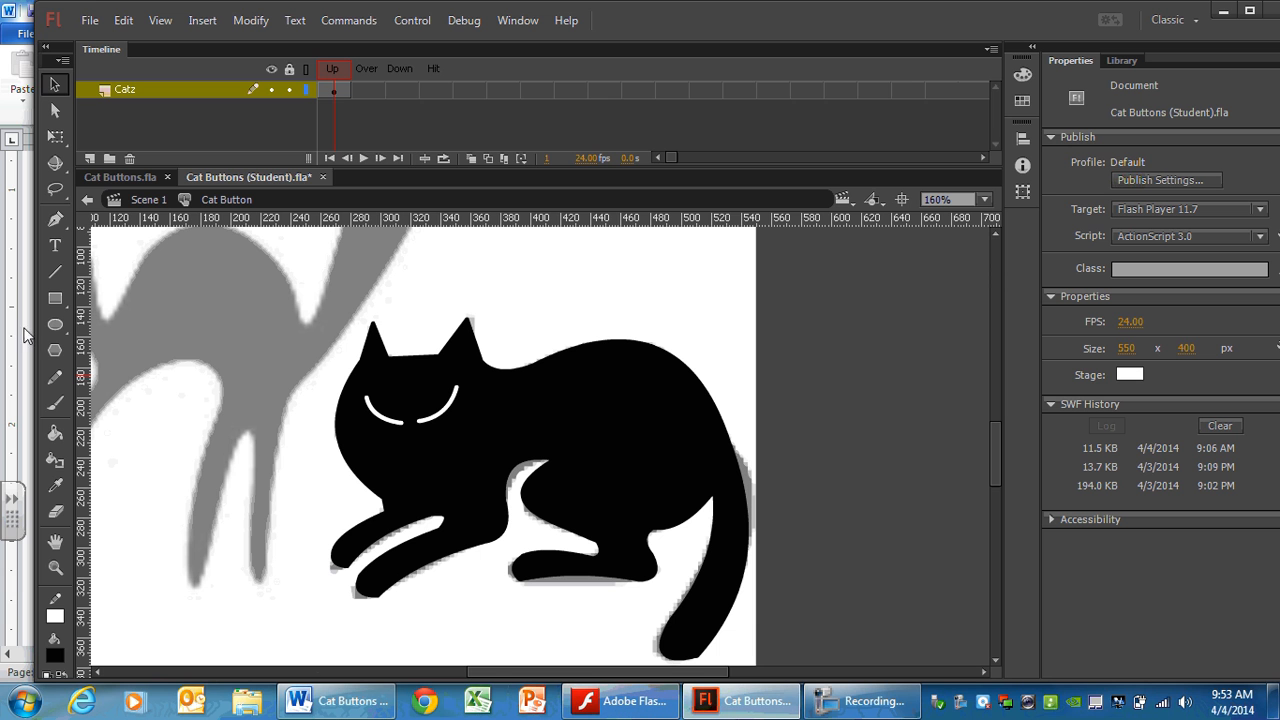
- Insert a keyframe in the Catz layer's Hit frame and compare the artwork across the button states
left_click(426, 92)
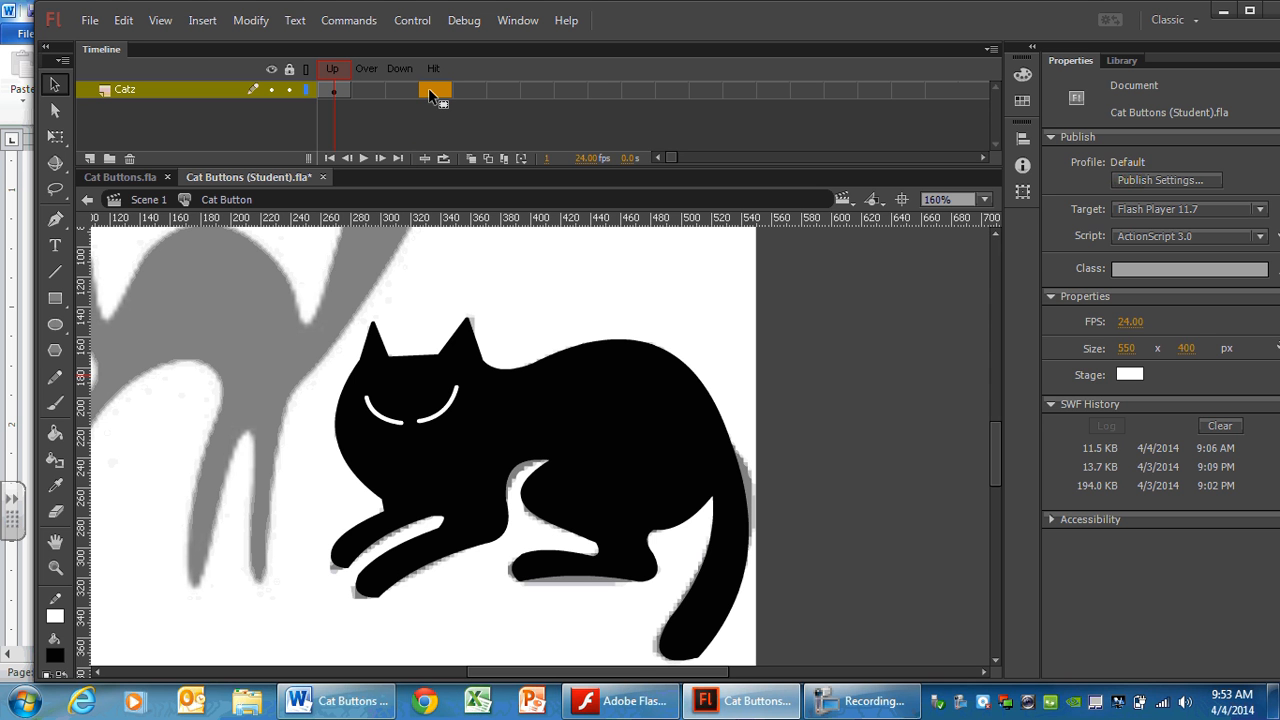
key("F6")
left_click(377, 122)
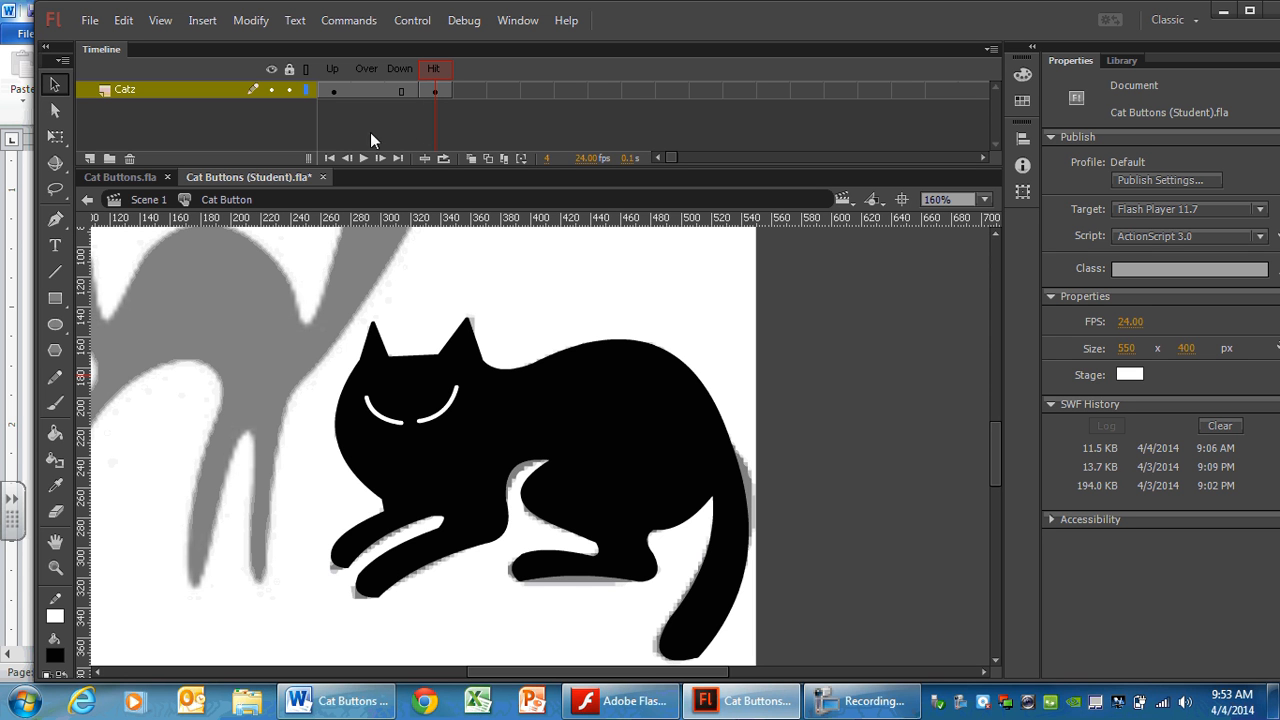
left_click(397, 68)
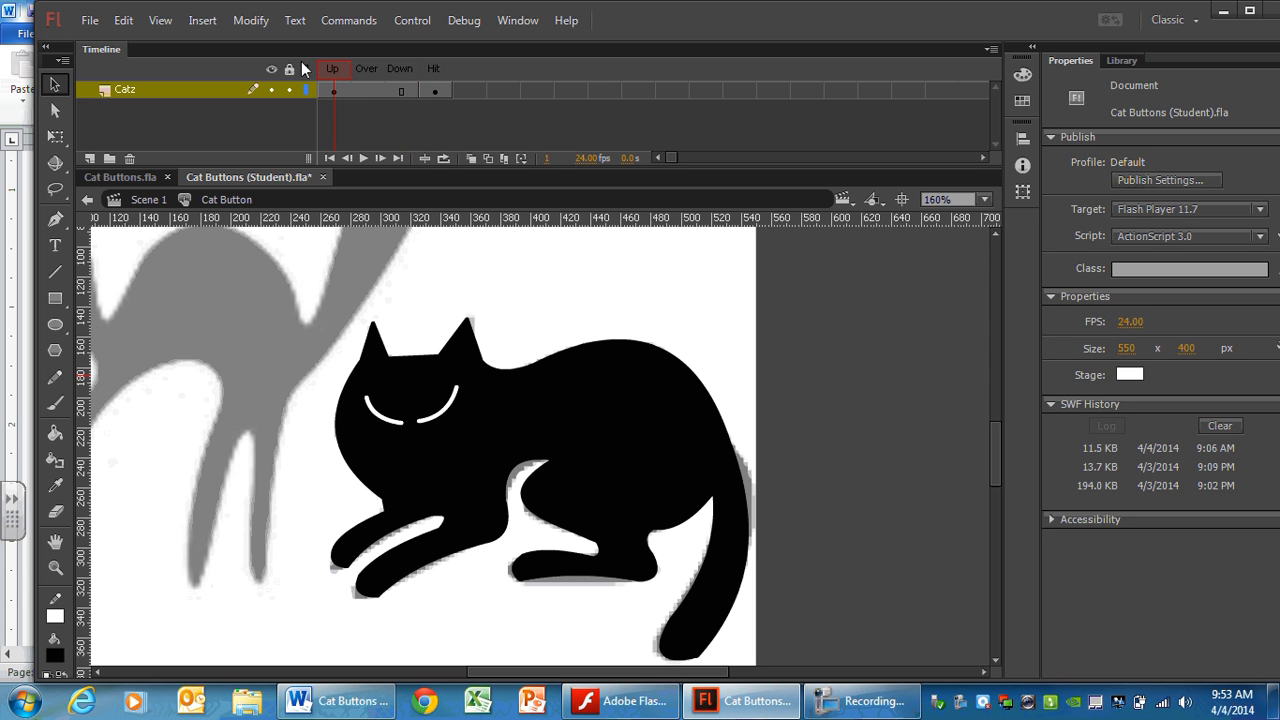
left_click(433, 68)
left_click_drag(319, 67, 454, 73)
left_click(366, 88)
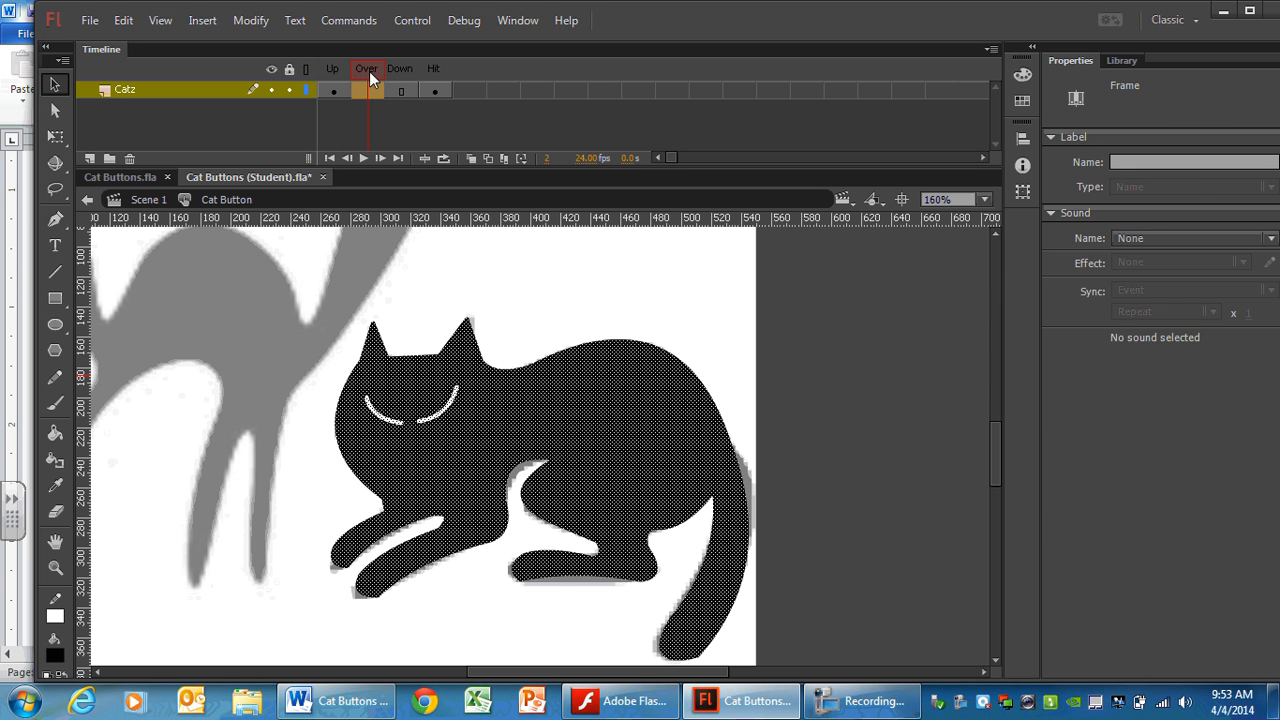
left_click(339, 68)
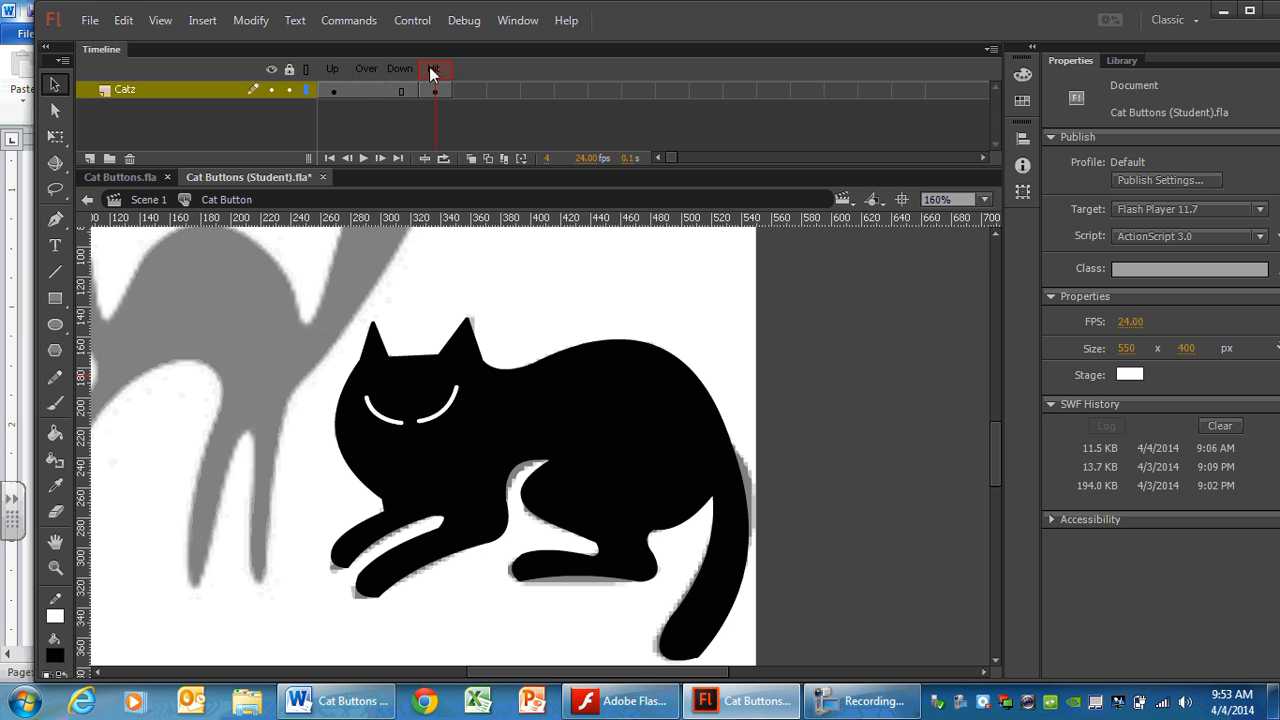
- Insert a keyframe in the Catz layer's Over frame and step through the Up, Over, Down and Hit frames to compare them
left_click(366, 69)
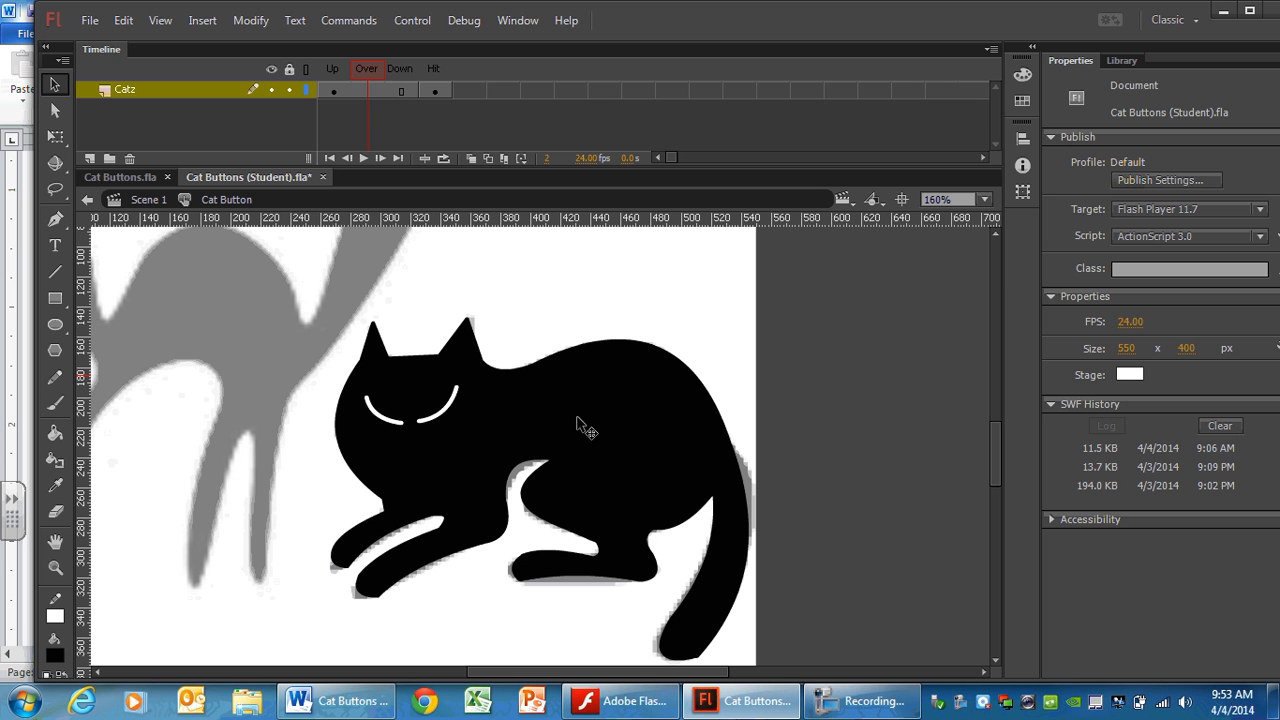
left_click(367, 89)
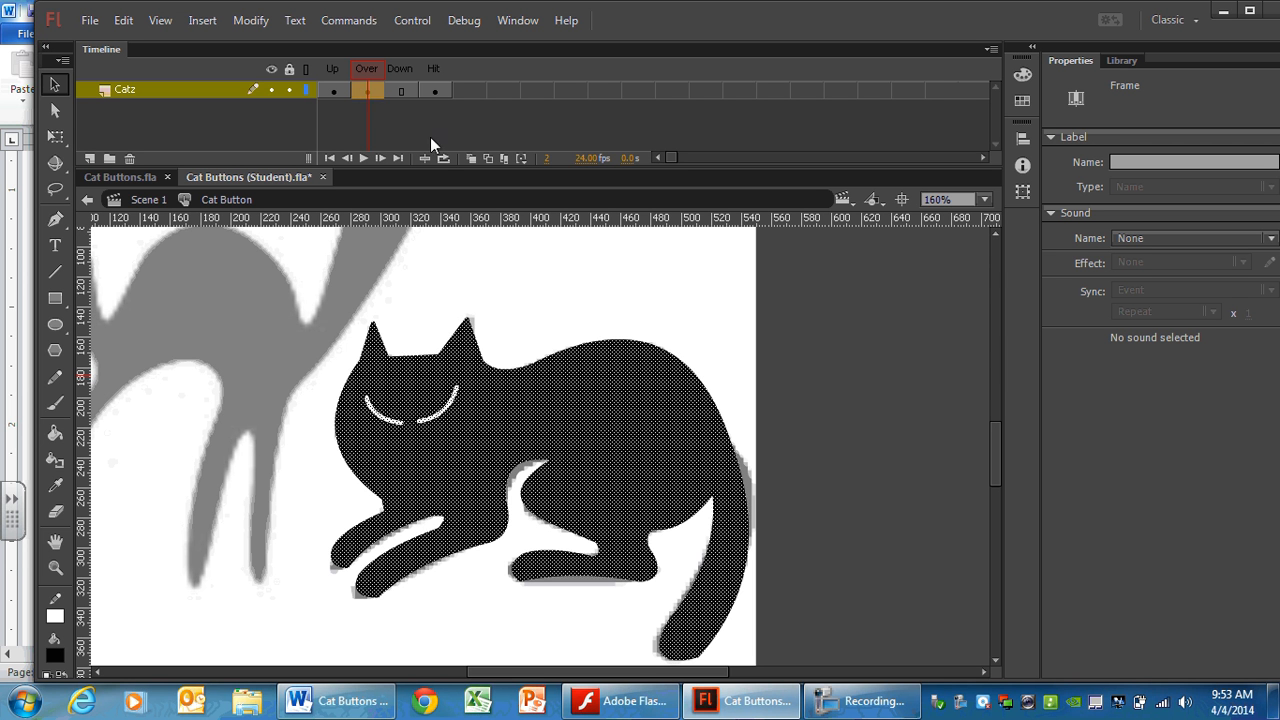
left_click(269, 313)
left_click(332, 70)
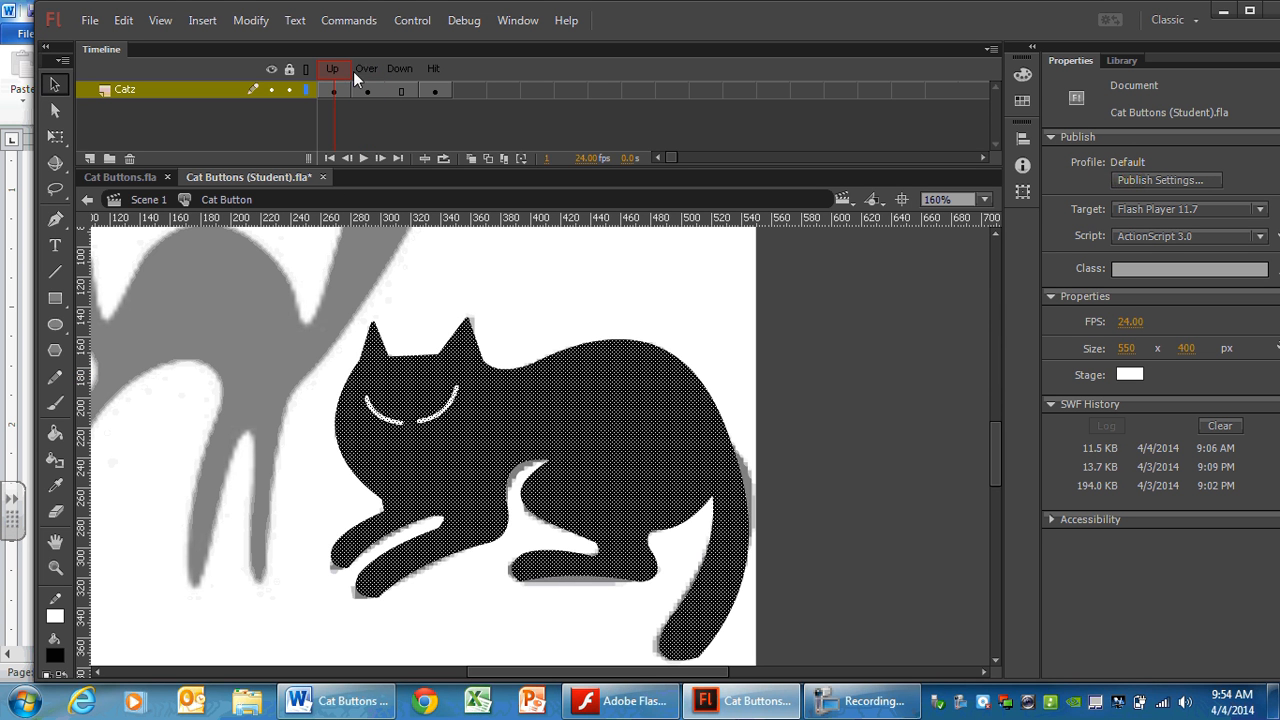
left_click(366, 70)
left_click(365, 71)
left_click(331, 71)
left_click(388, 72)
left_click(430, 74)
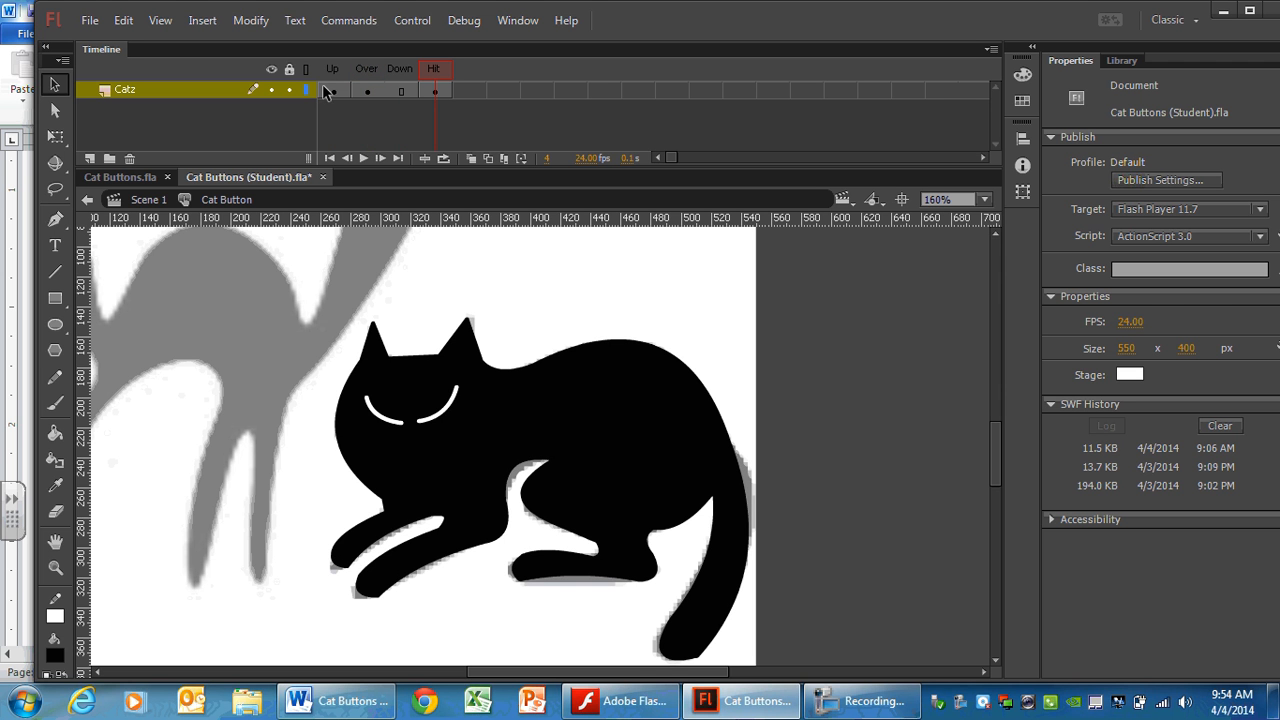
- In the Over frame, delete both white closed-eye curves and the cat's black fill, keeping the outline over the sketch
left_click(368, 92)
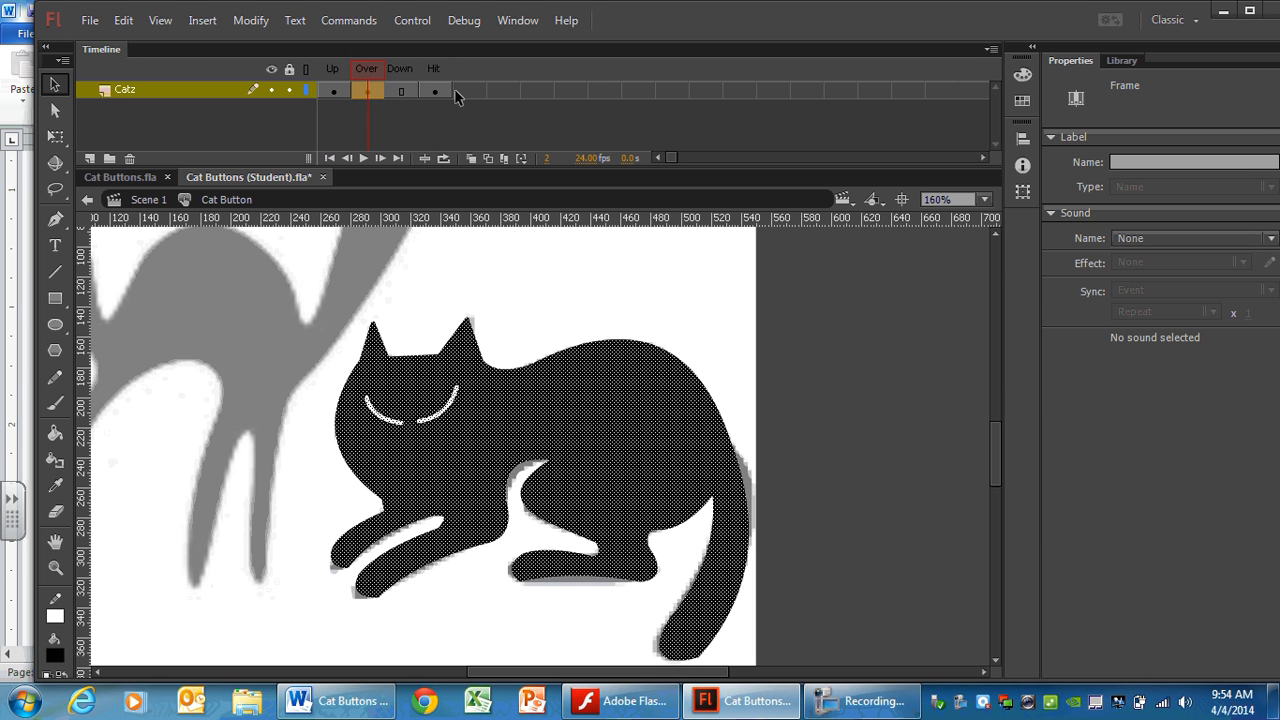
left_click(440, 92)
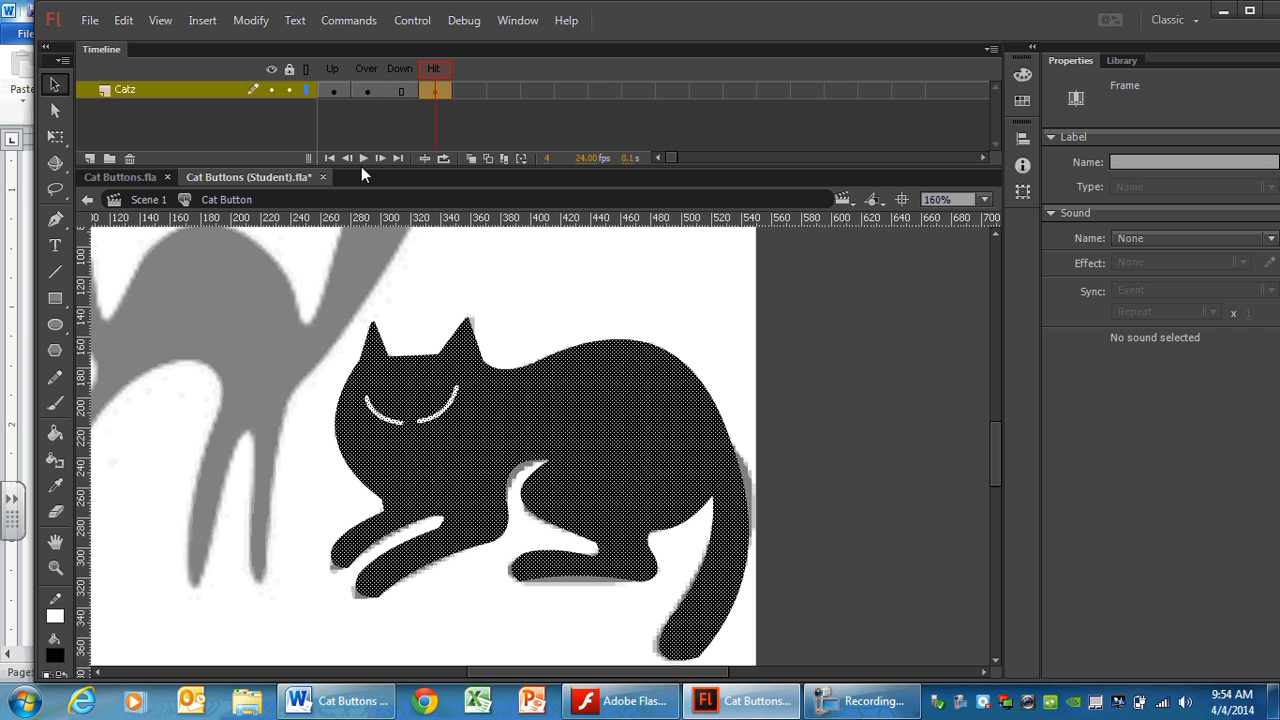
left_click(368, 92)
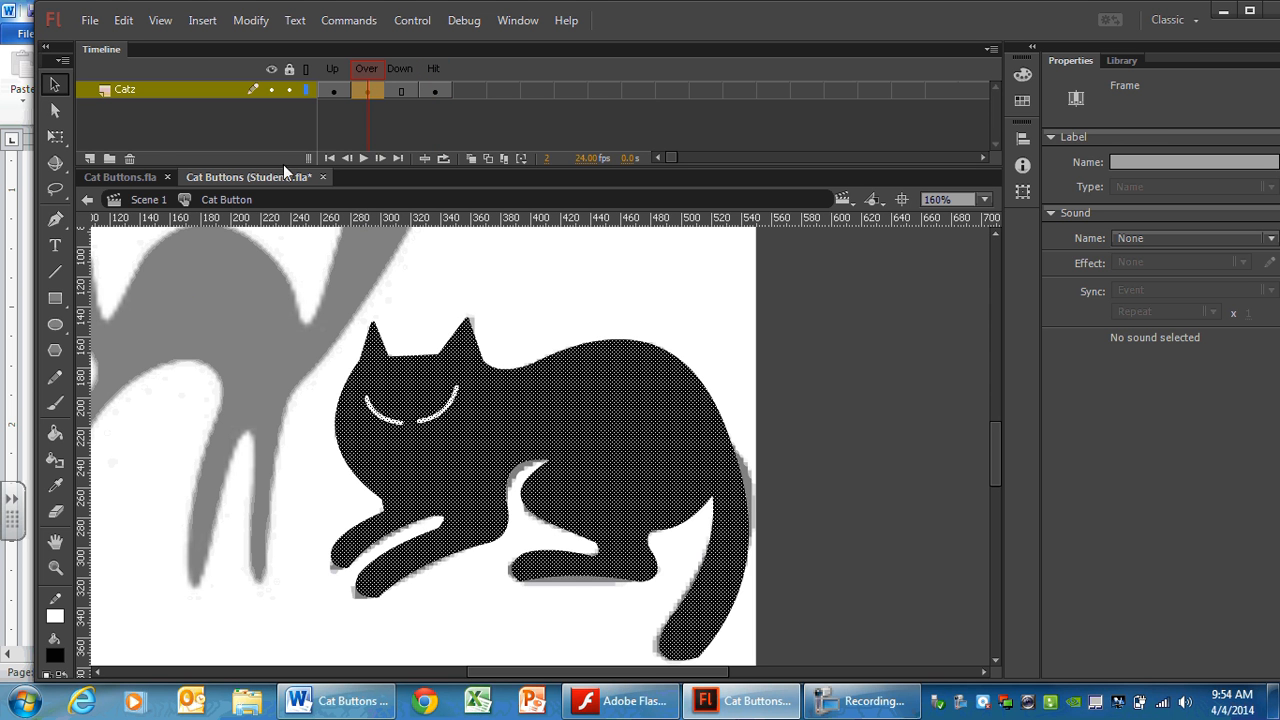
left_click(184, 306)
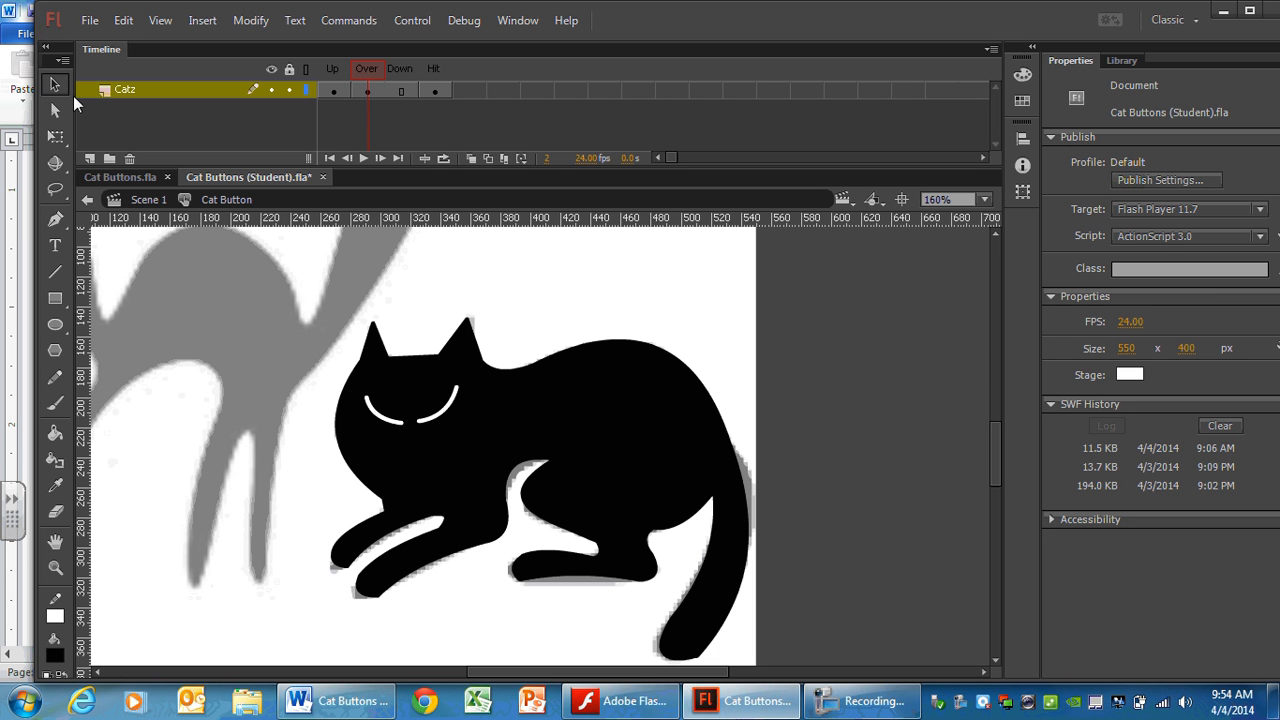
left_click(398, 421)
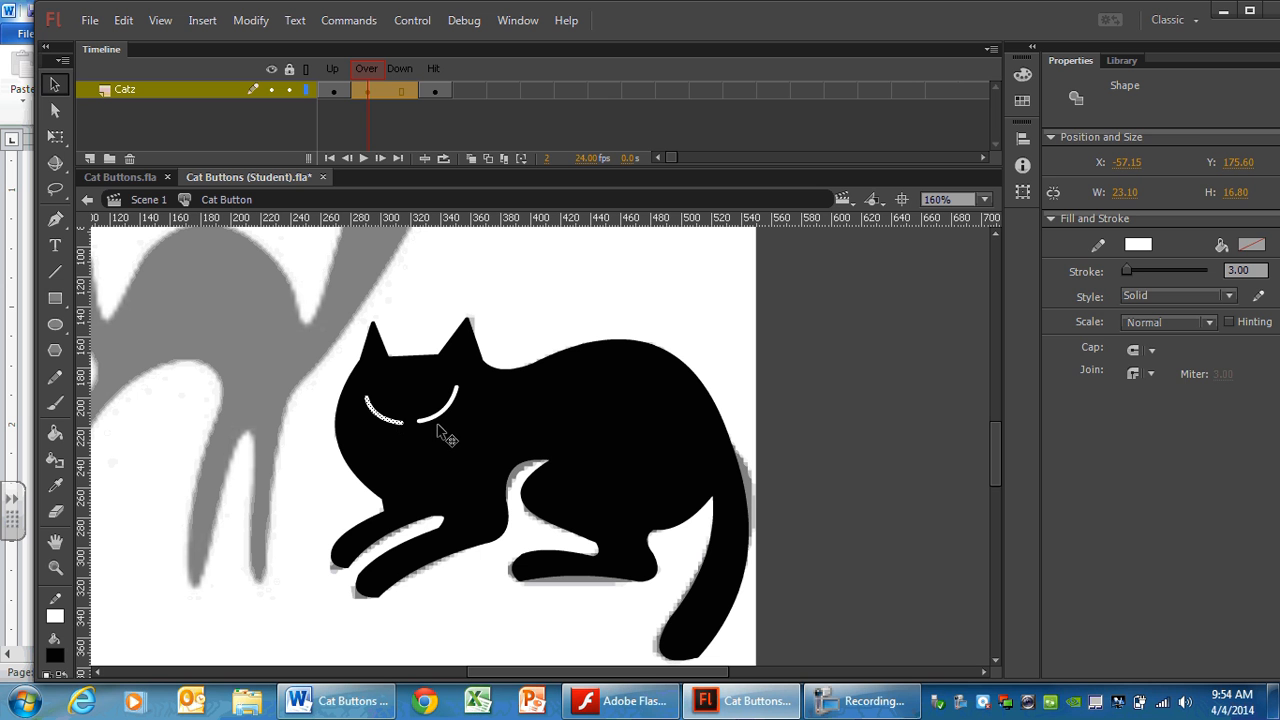
key("Delete")
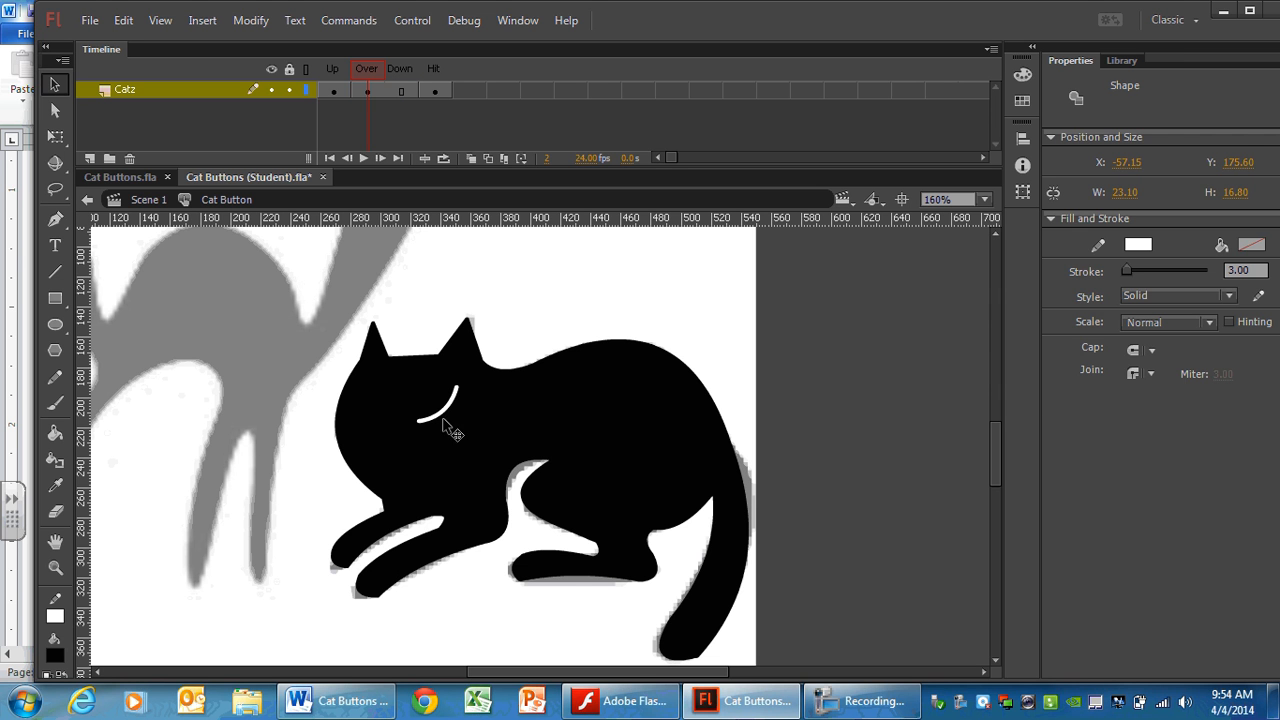
left_click(447, 418)
key("Delete")
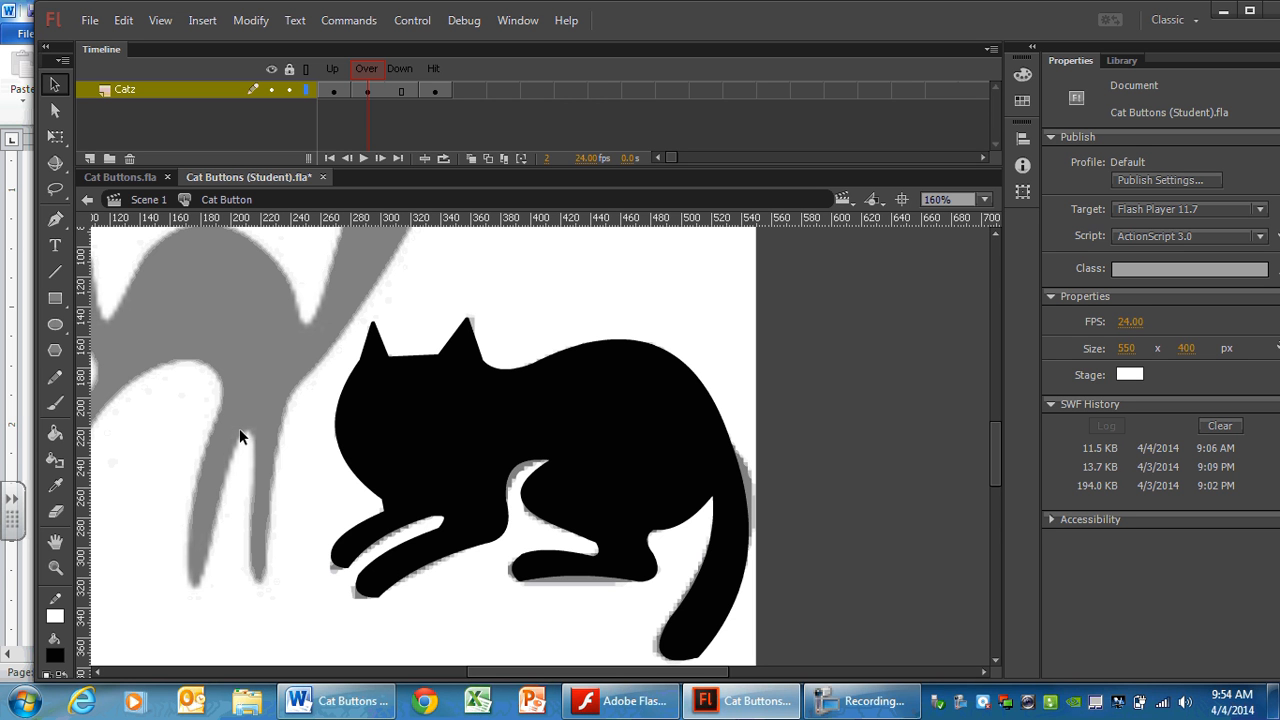
left_click(403, 428)
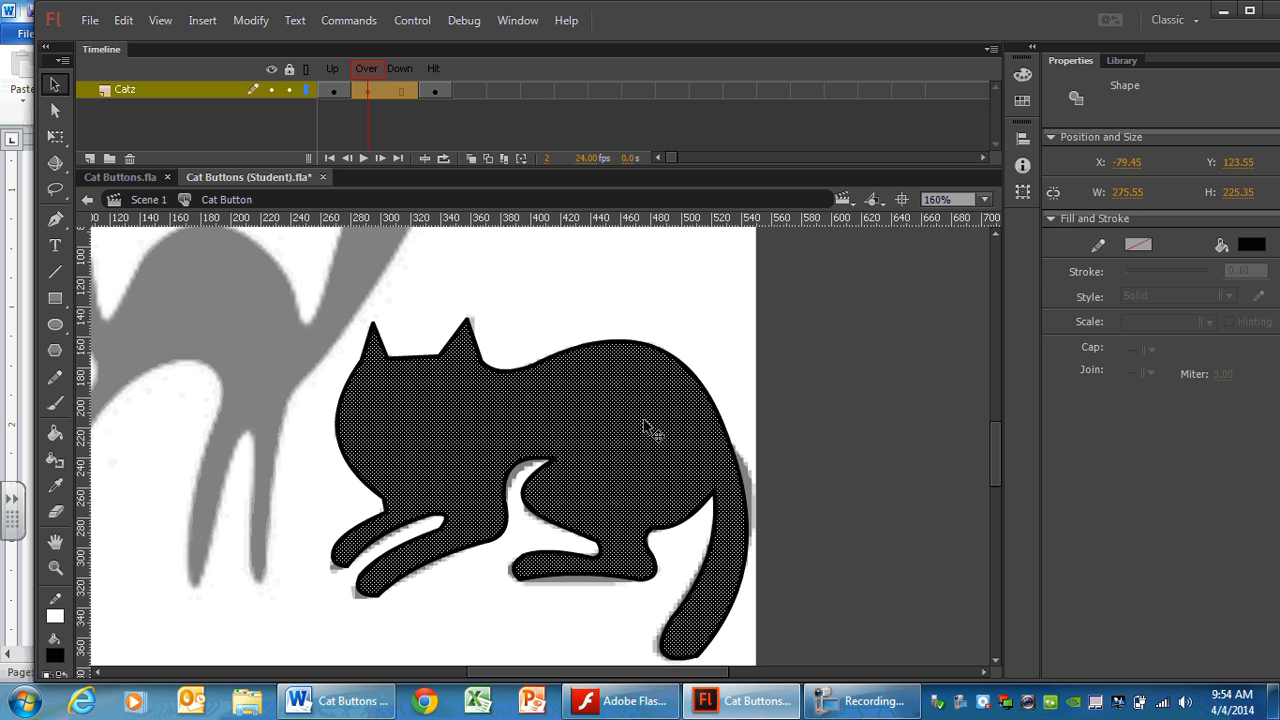
key("ctrl+z")
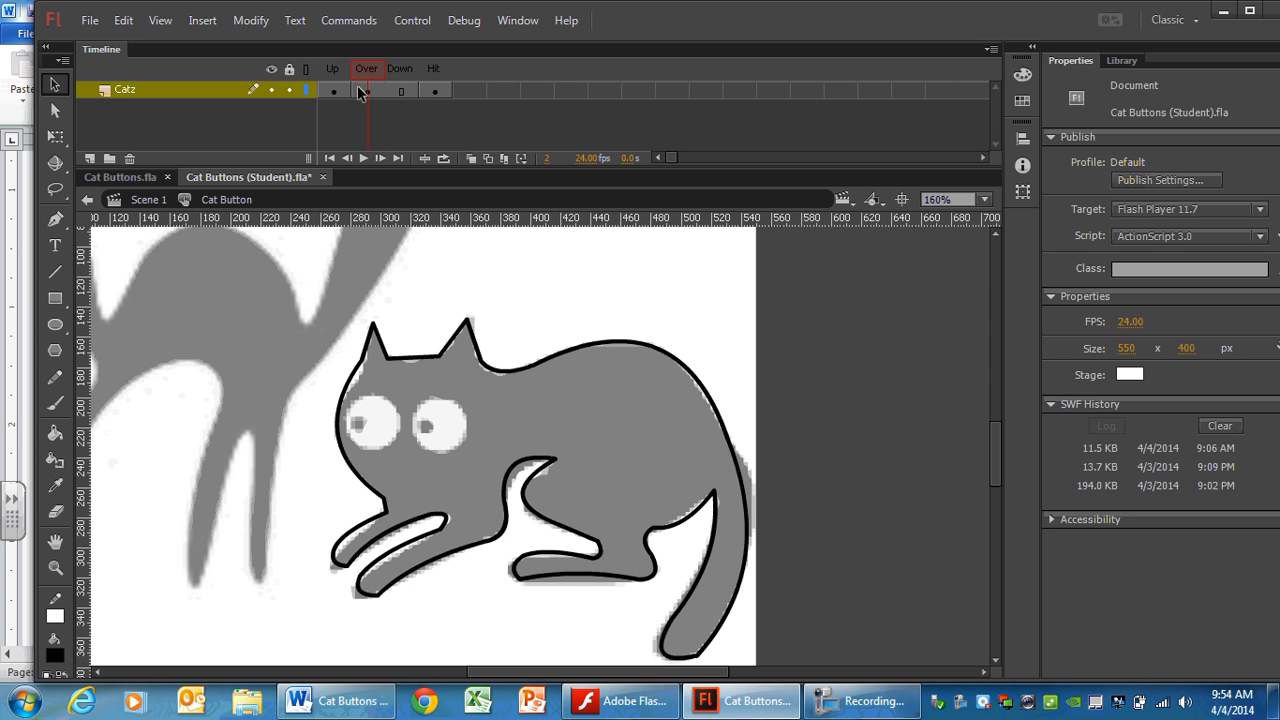
- Draw a white circle without a stroke, about 34 px across, over the sketched eye nearer the cat's back using the Oval tool
left_click(56, 326)
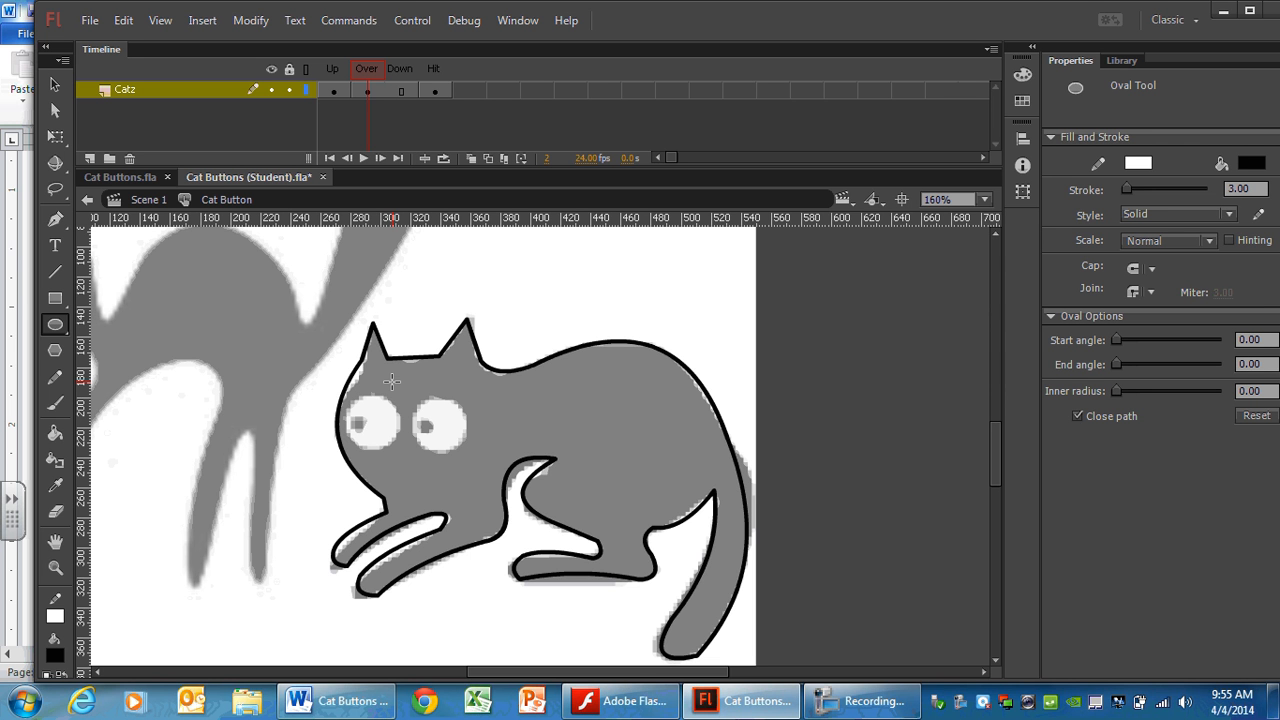
left_click(55, 325)
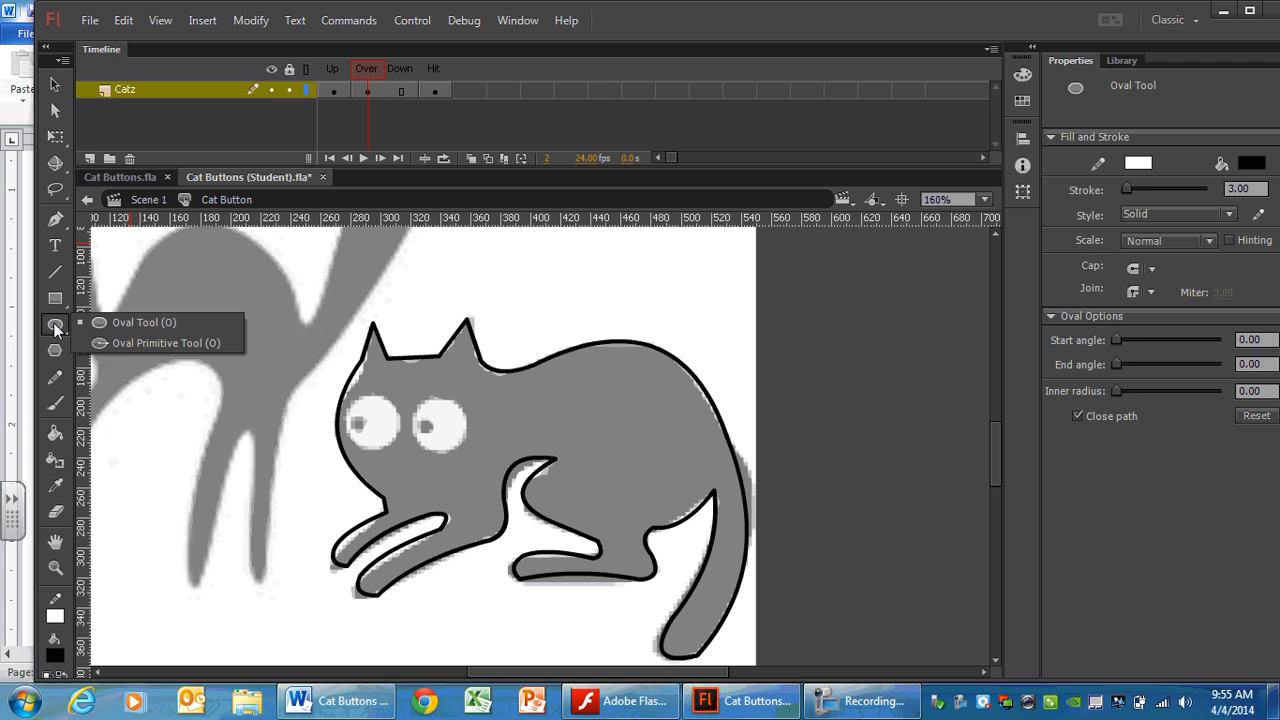
left_click(108, 322)
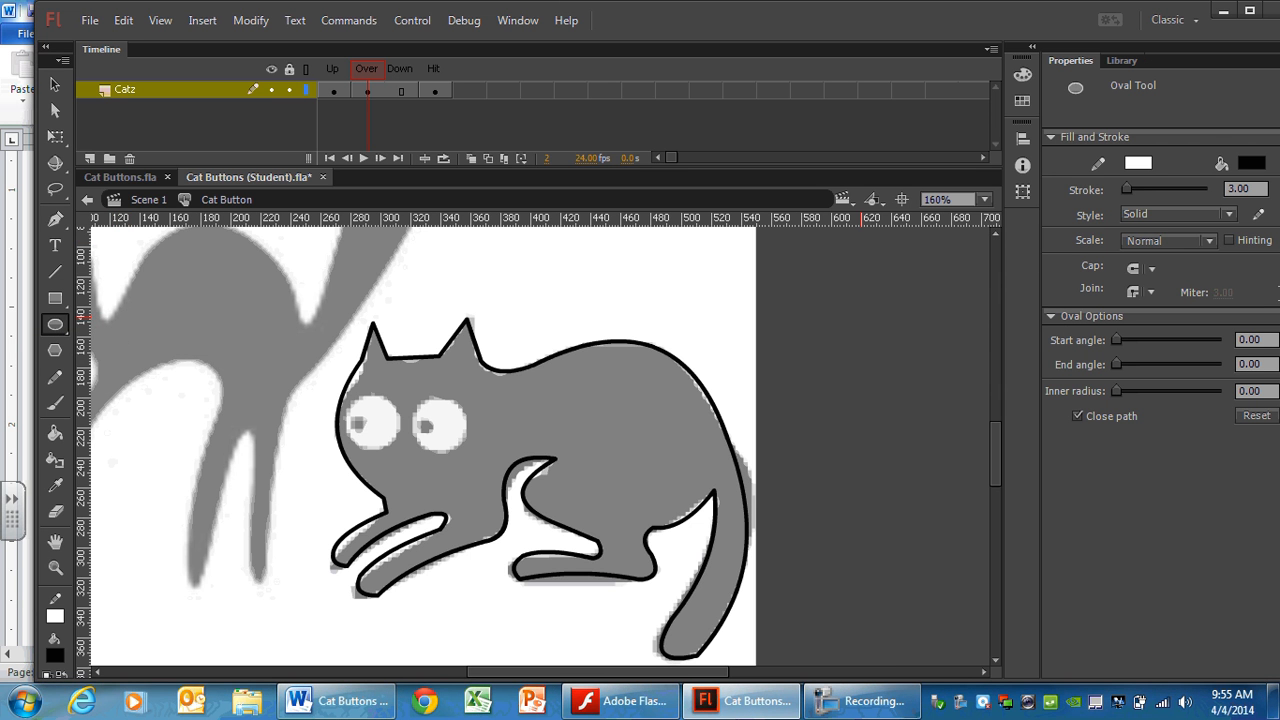
left_click(1137, 163)
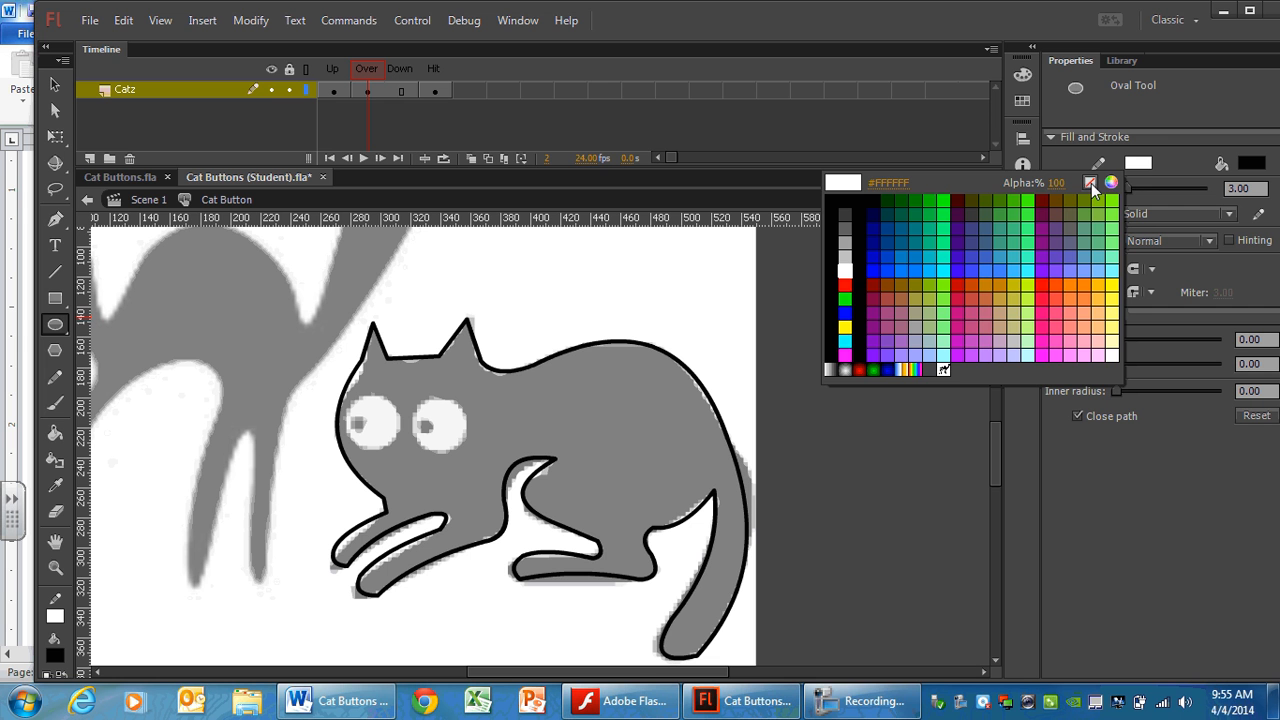
left_click(1092, 183)
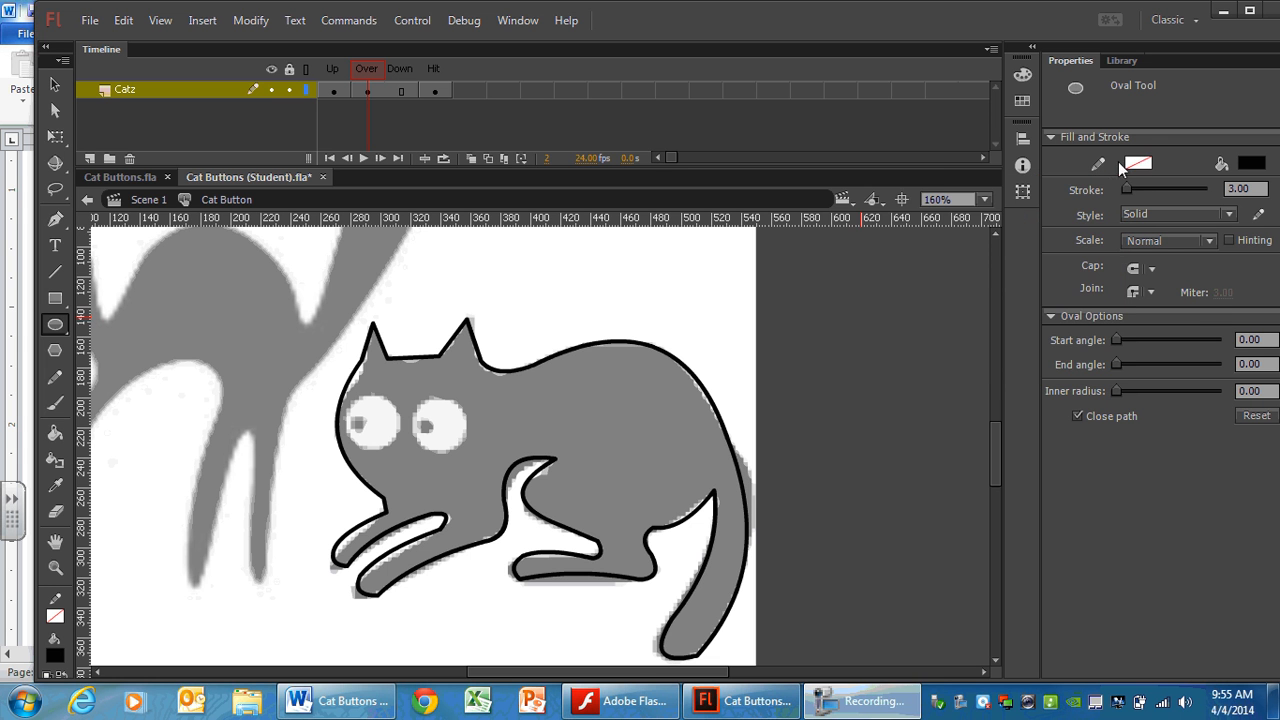
left_click(1139, 163)
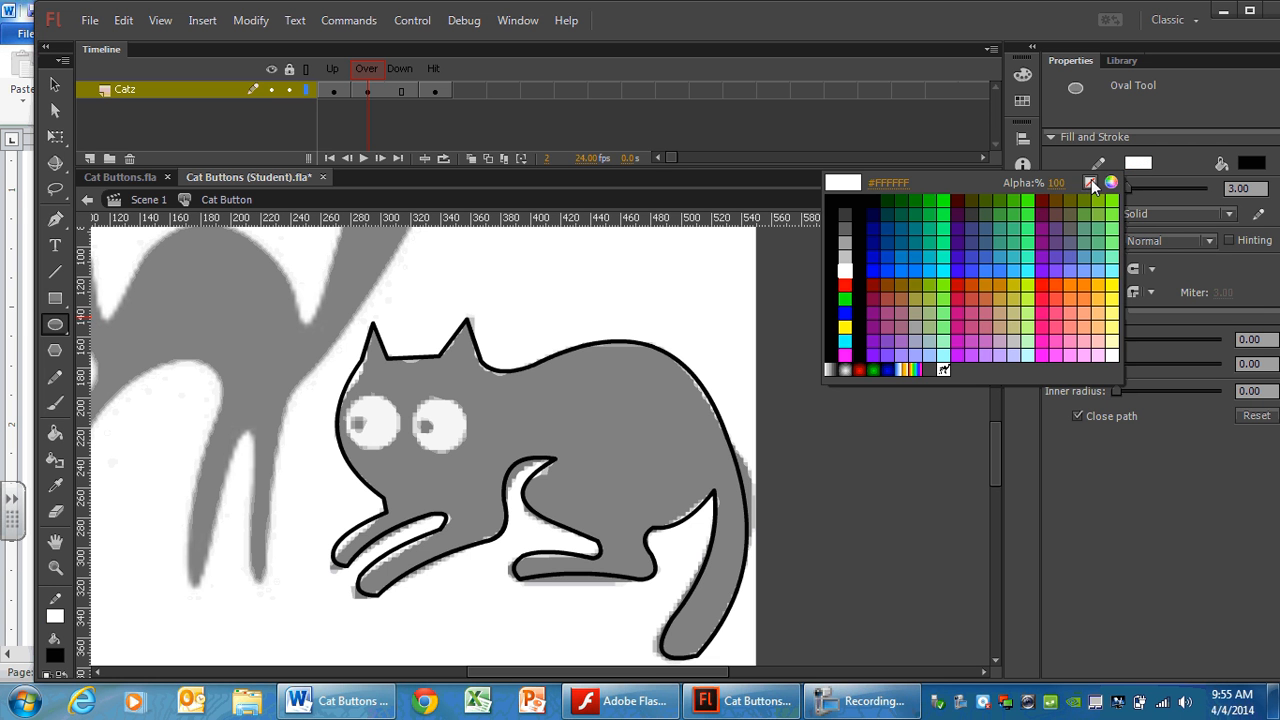
left_click(1090, 184)
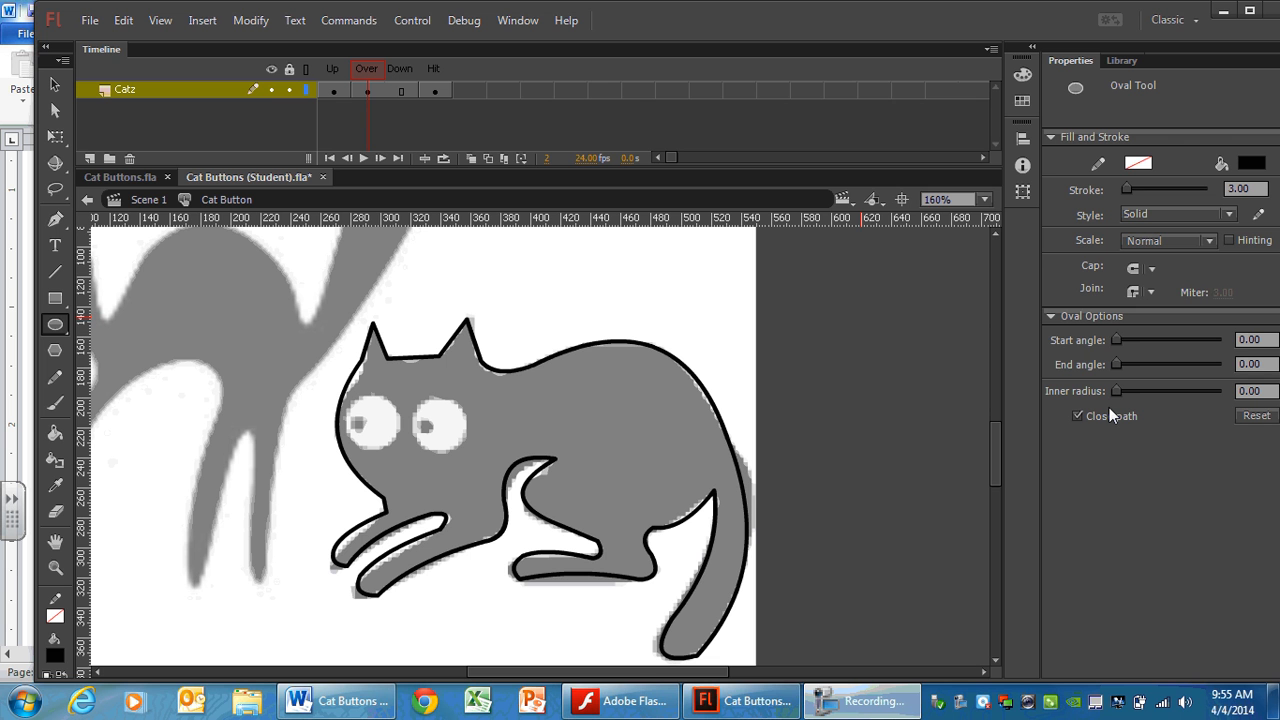
left_click(1252, 165)
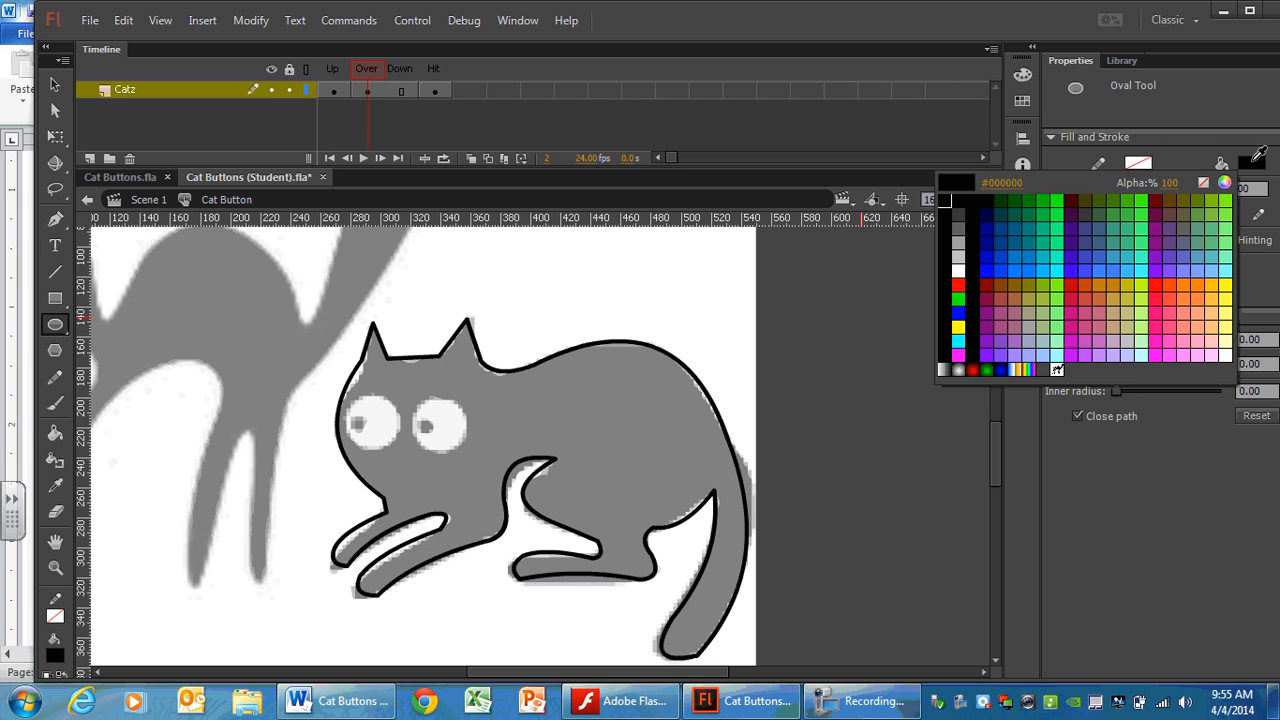
left_click(958, 267)
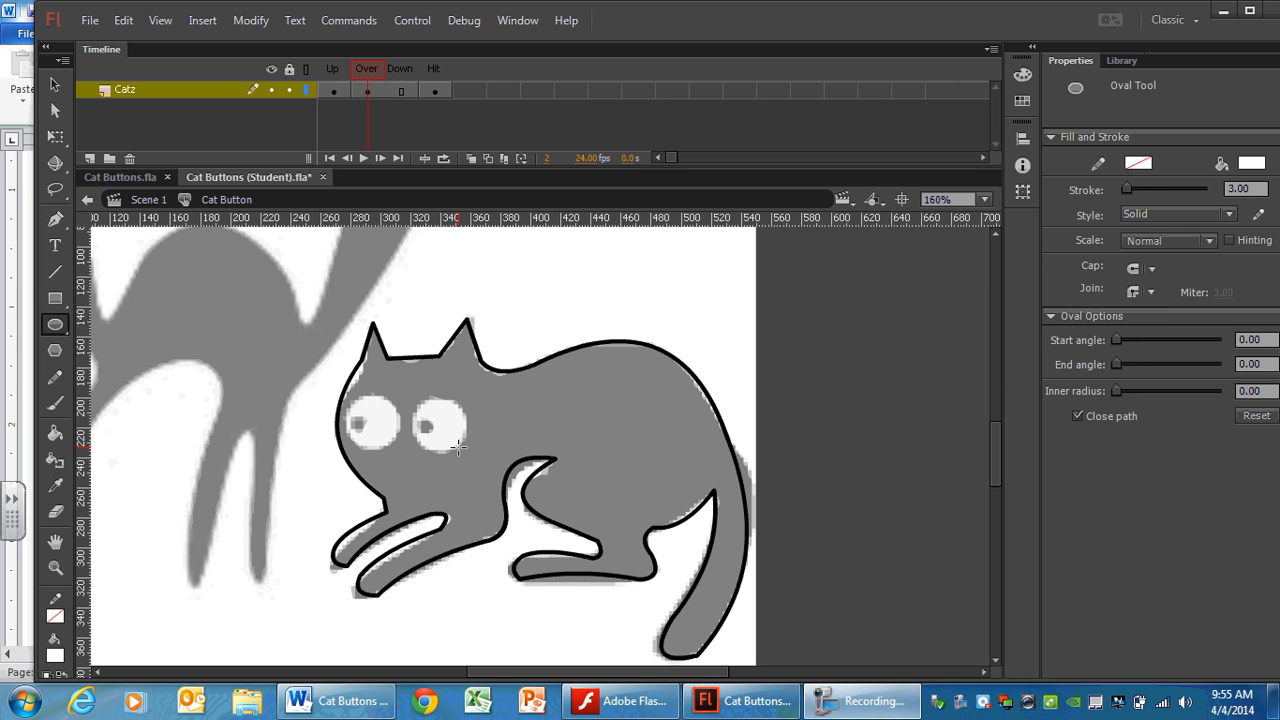
mouse_move(458, 447)
left_mouse_down()
mouse_move(430, 428)
mouse_move(417, 392)
mouse_move(437, 396)
left_mouse_up()
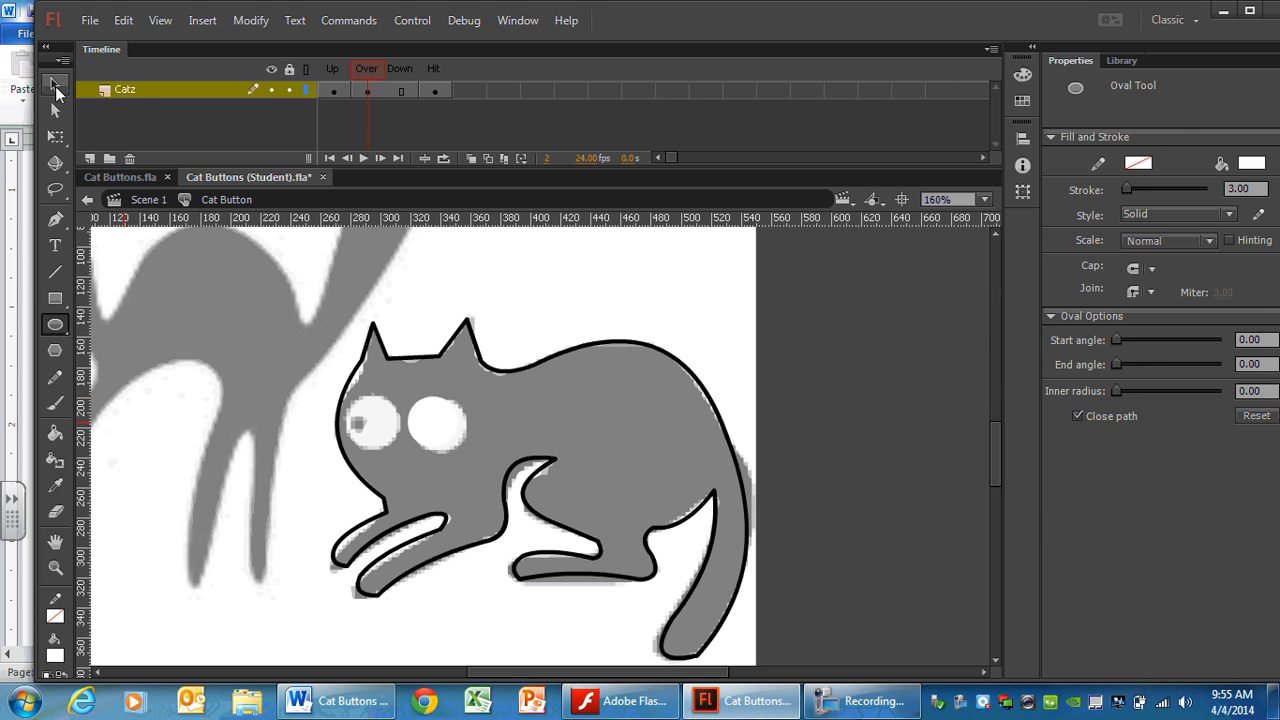
- Move the white circle to line up exactly with the sketched eye beneath it and leave the circle selected
left_click(55, 86)
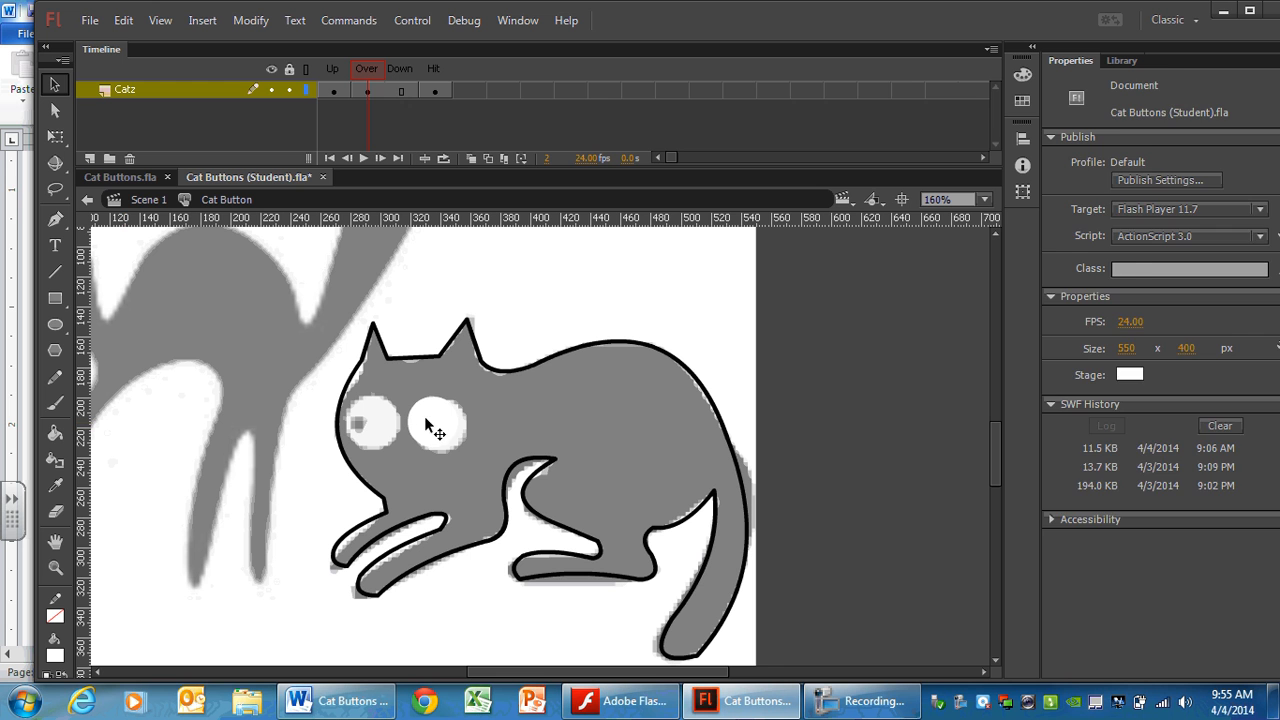
left_click(425, 418)
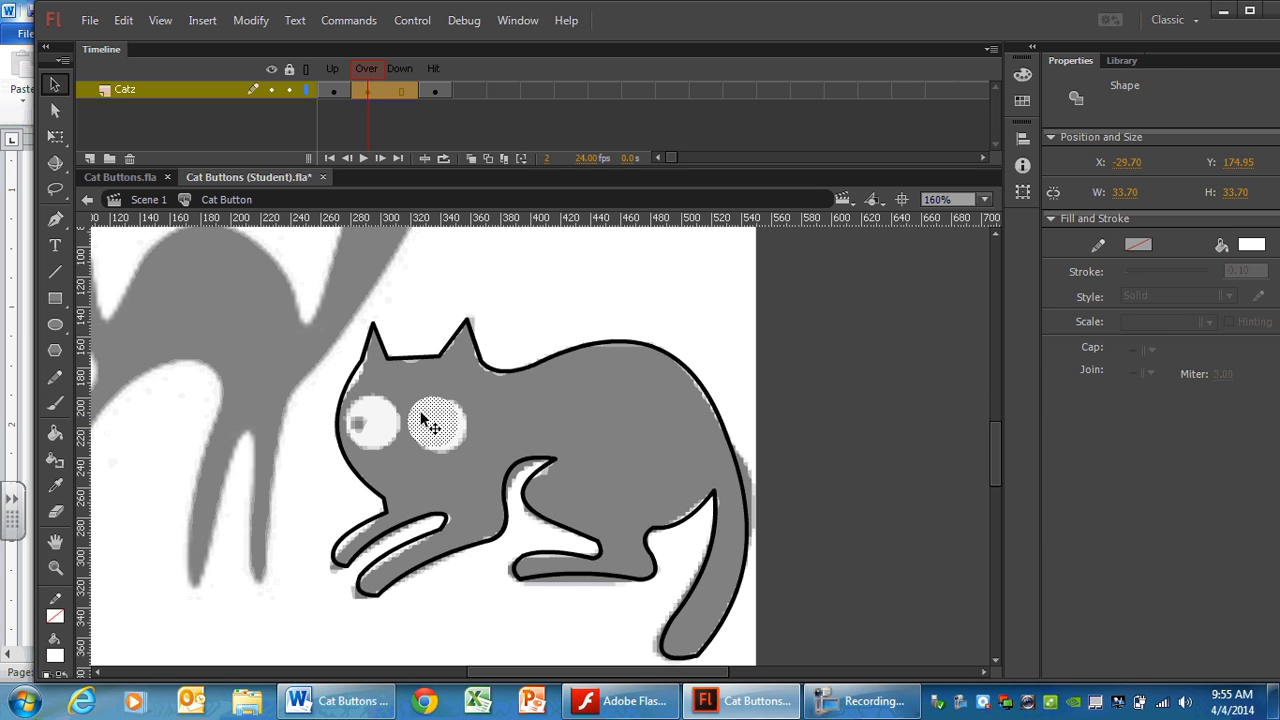
left_click_drag(428, 424, 433, 426)
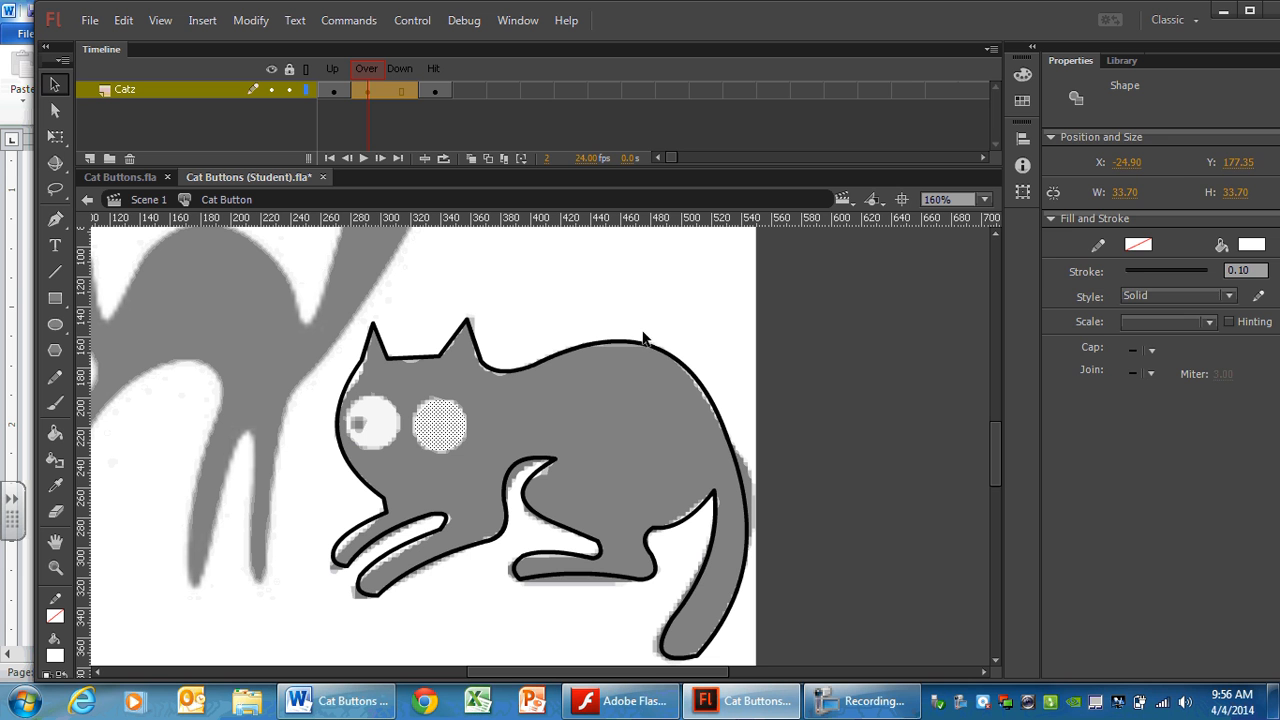
left_click(632, 386)
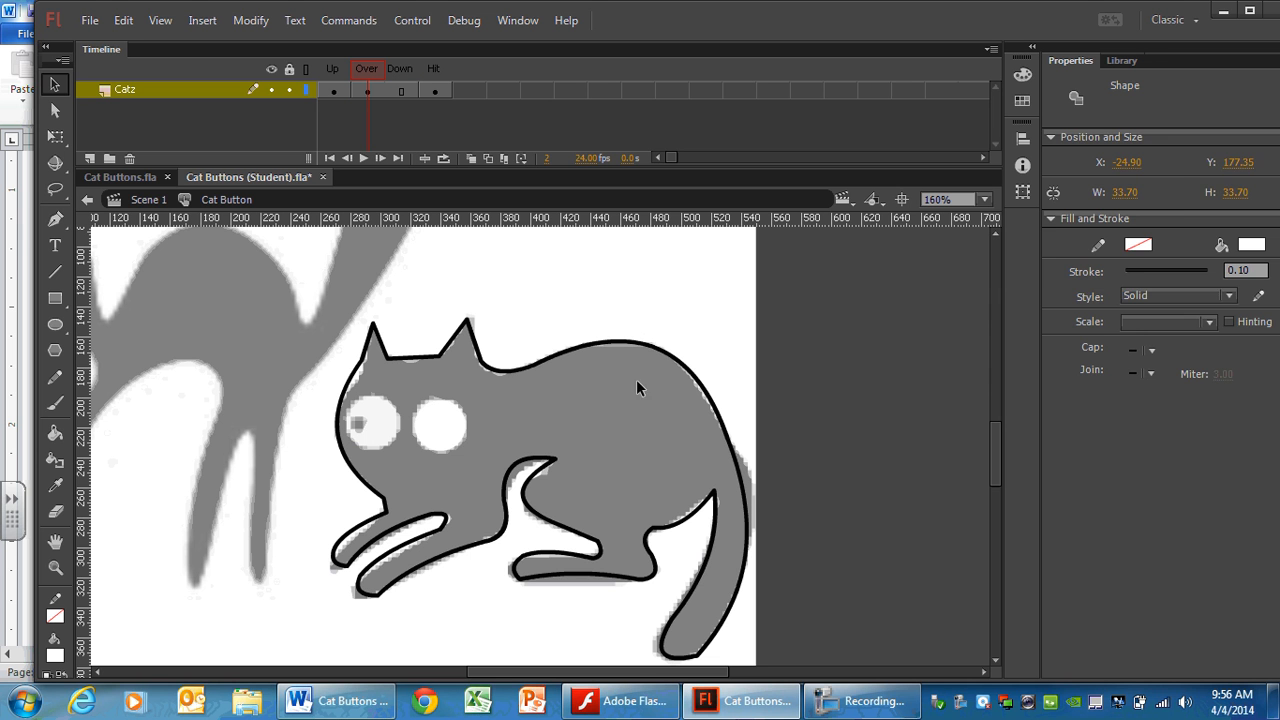
left_click(428, 414)
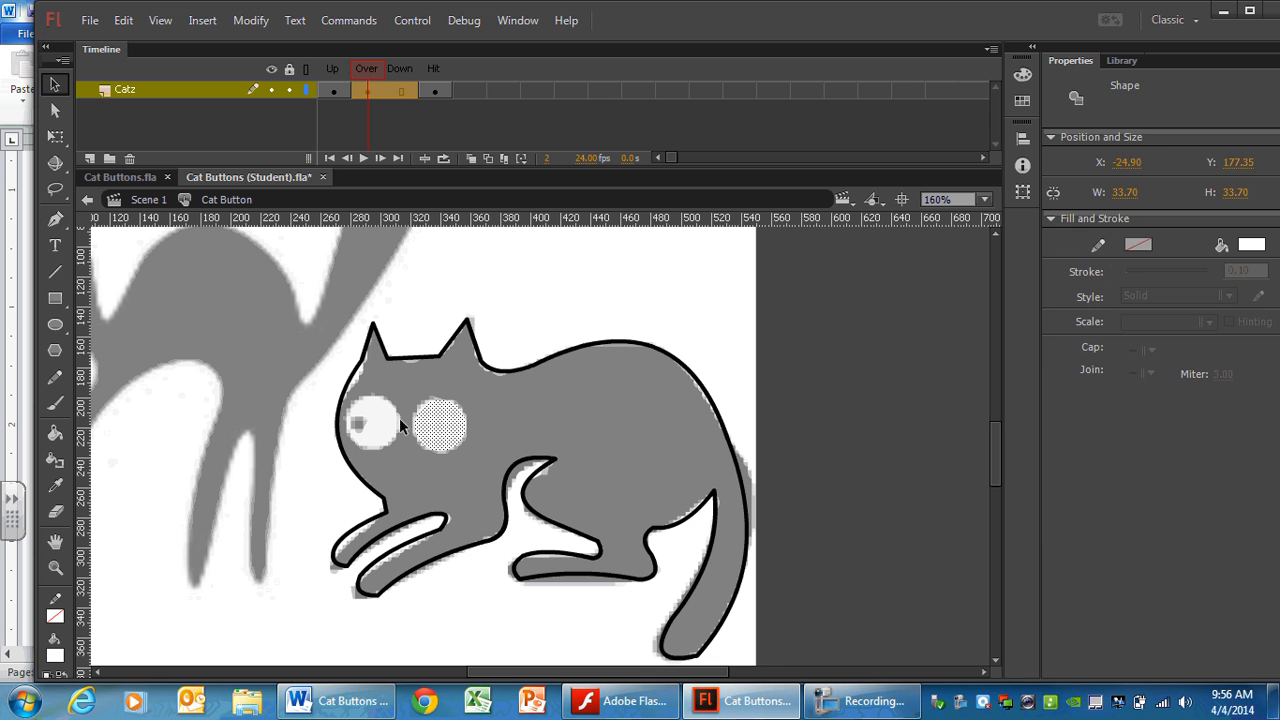
- Set the Brush tool's fill to black (#000000) and paint a round pupil on the white eye, toward its front edge
left_click(485, 413)
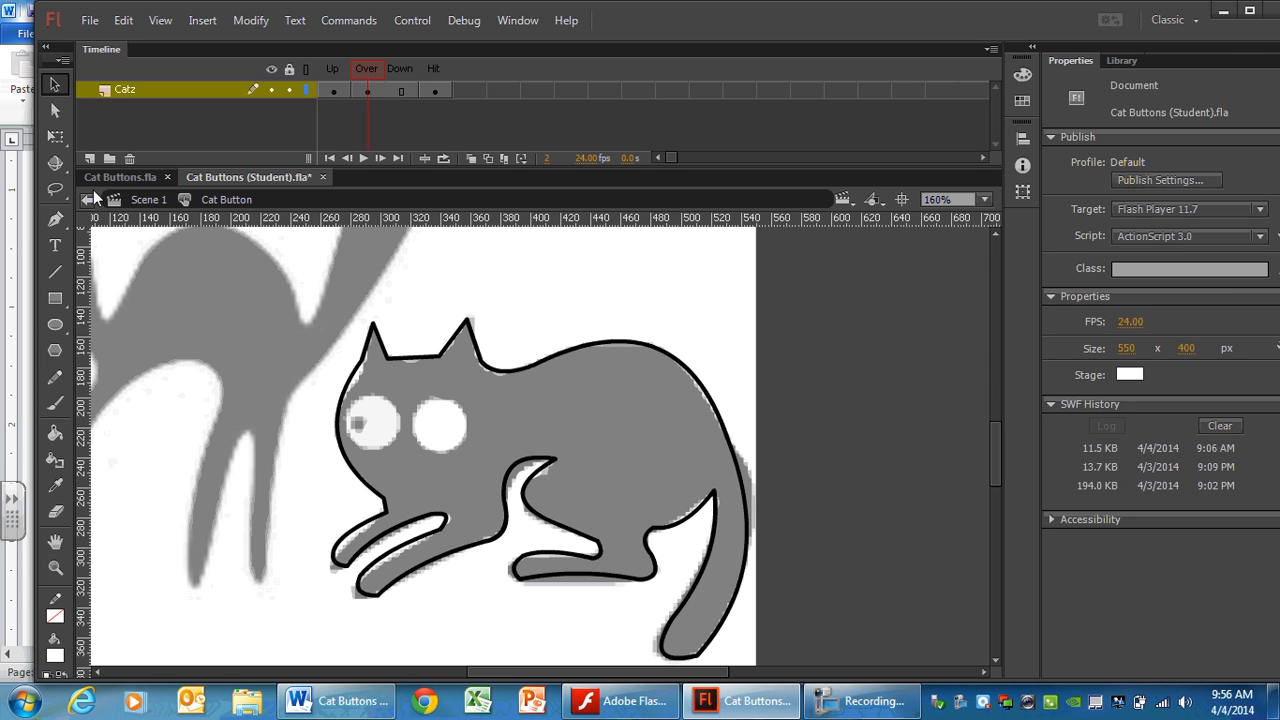
left_click(55, 405)
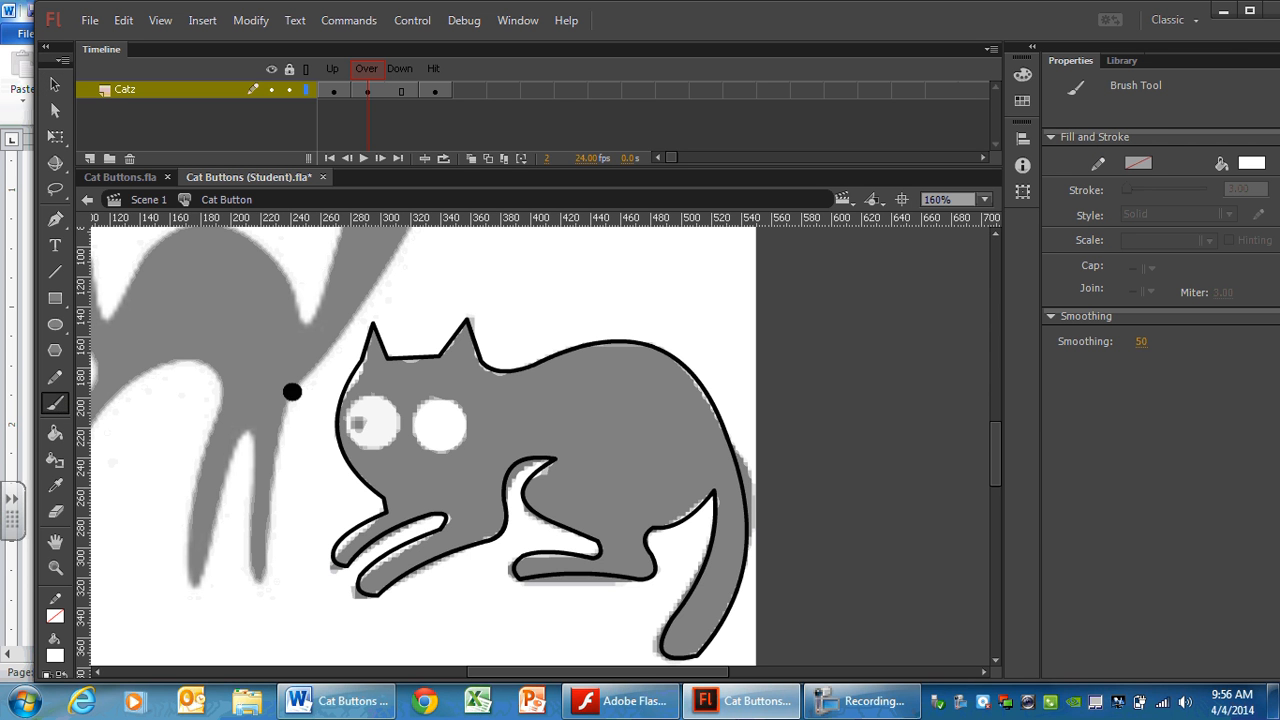
left_click_drag(420, 424, 431, 424)
key("ctrl+z")
left_click(1253, 163)
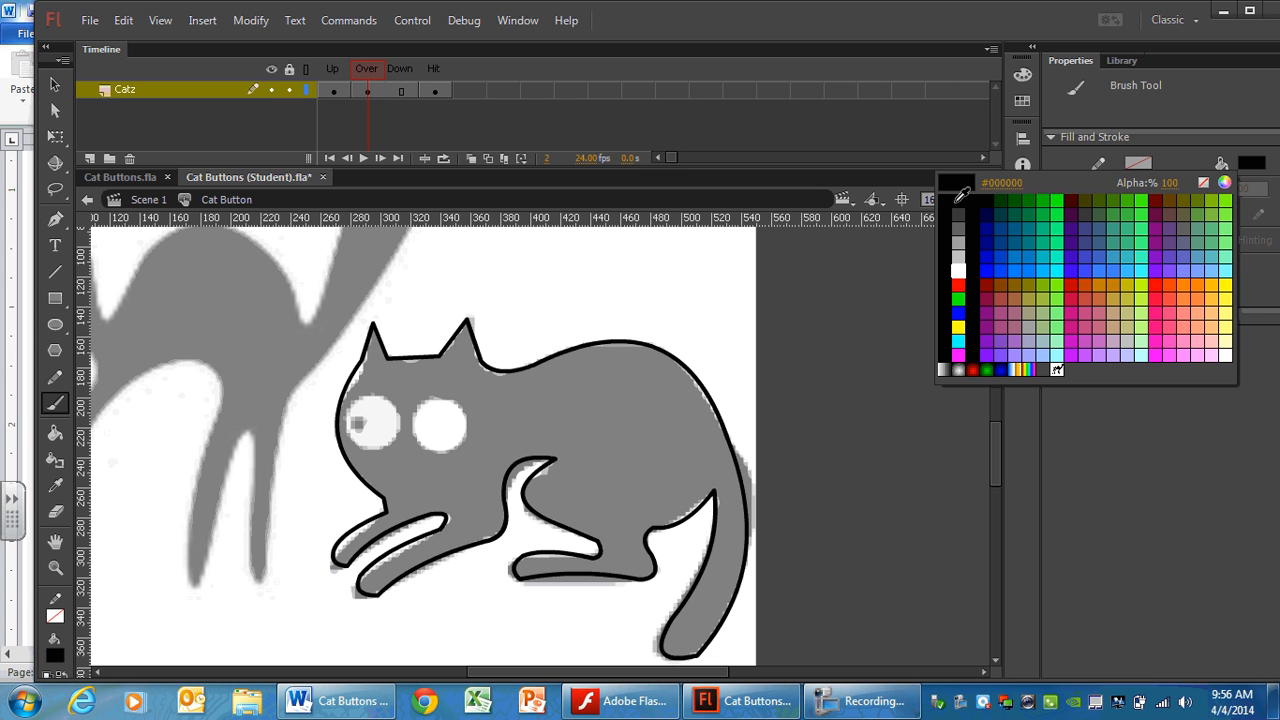
left_click(960, 194)
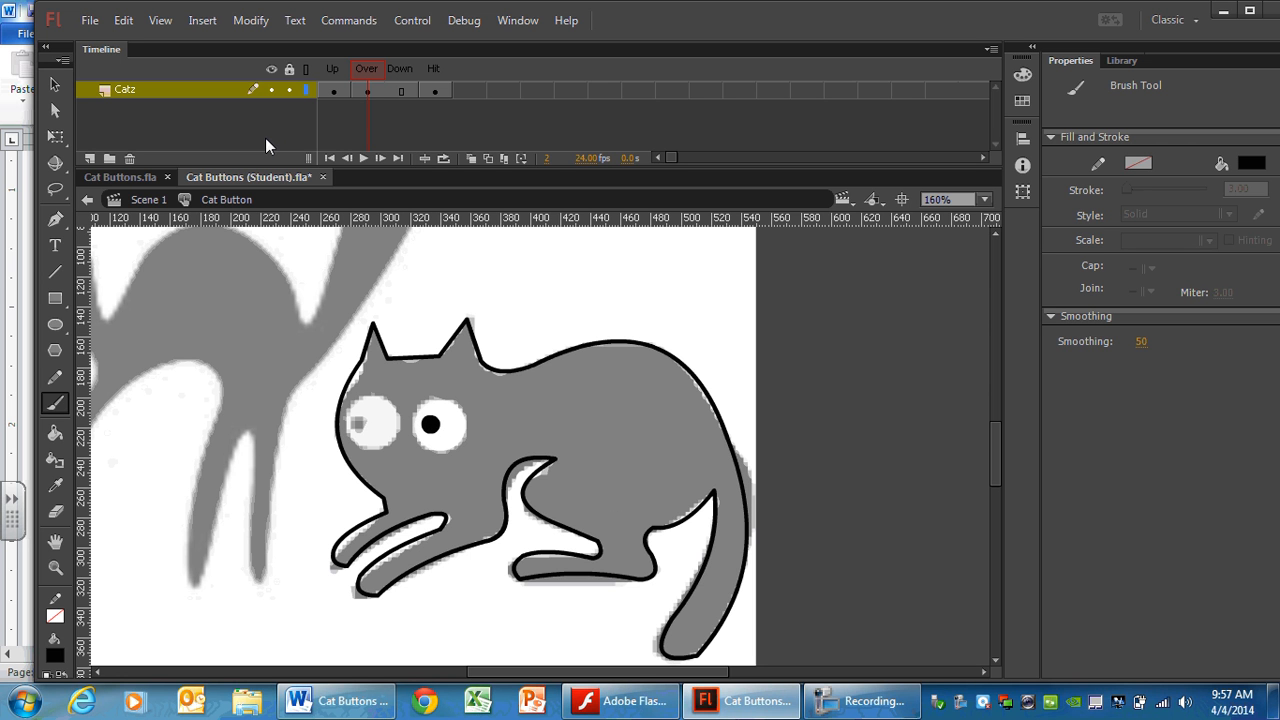
- Copy the white eye with its pupil, paste it in place, and move the copy over the other sketched eye
left_click(55, 84)
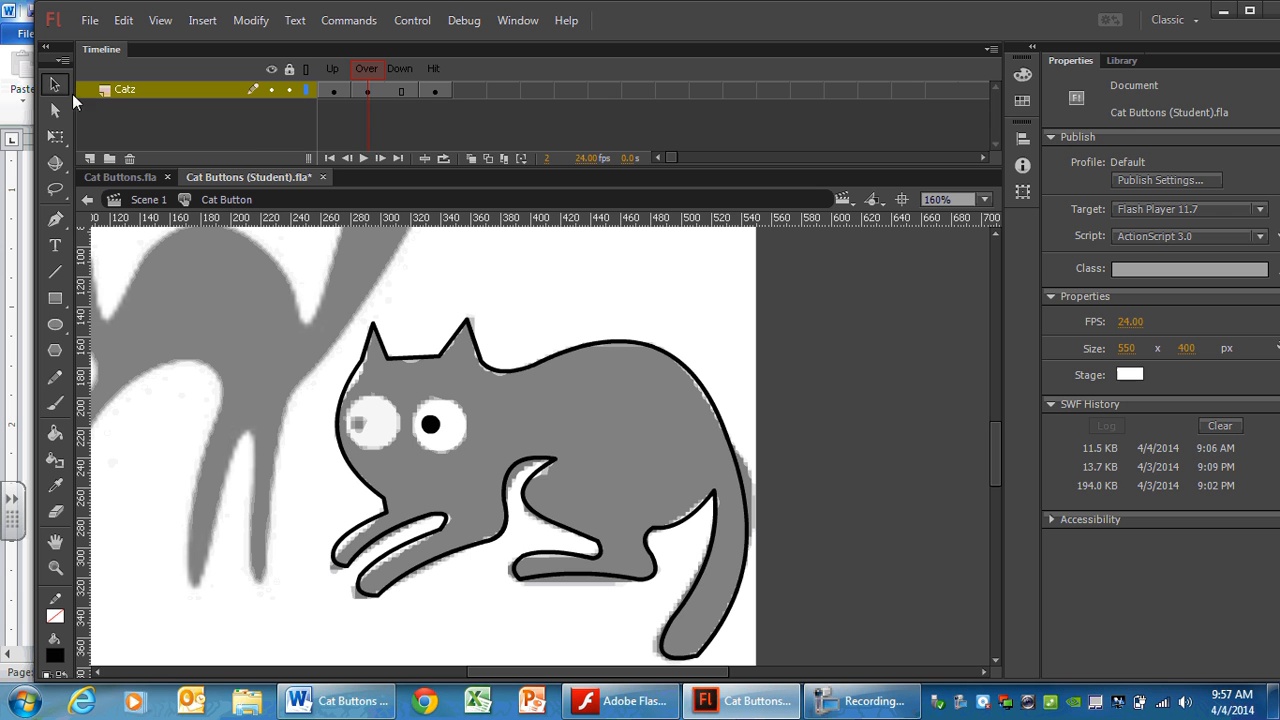
left_click(447, 432)
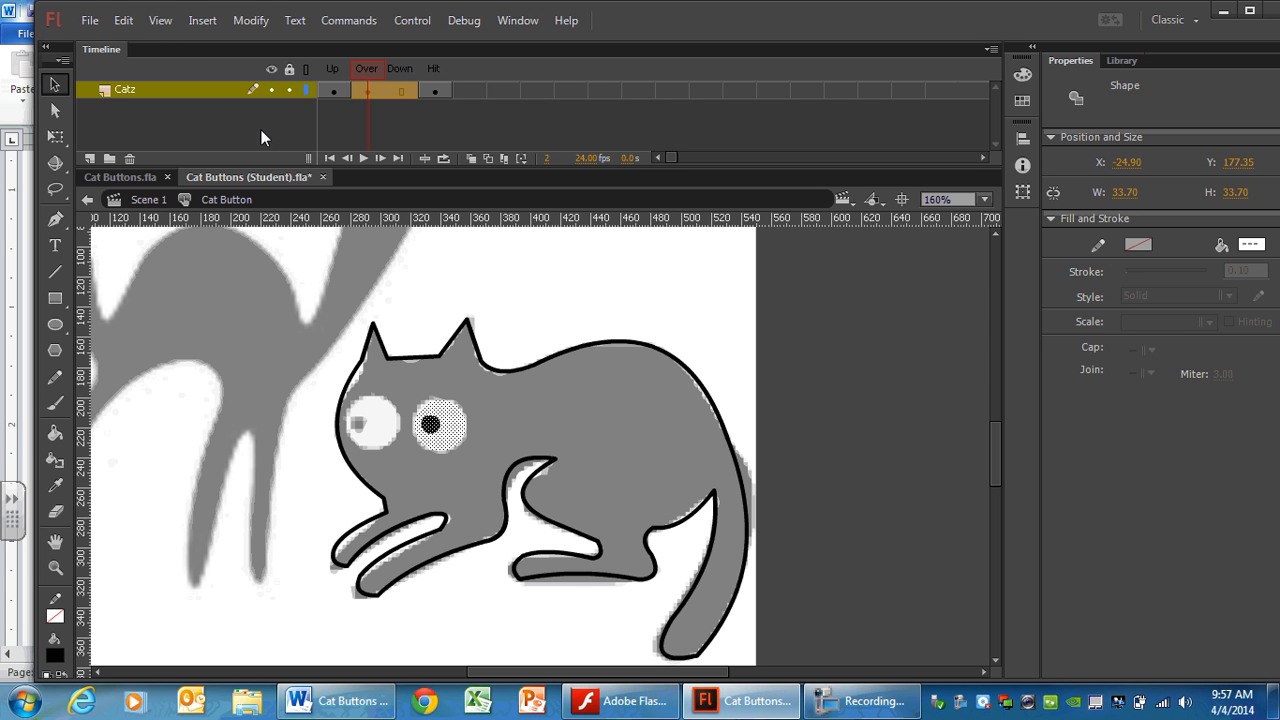
left_click(124, 20)
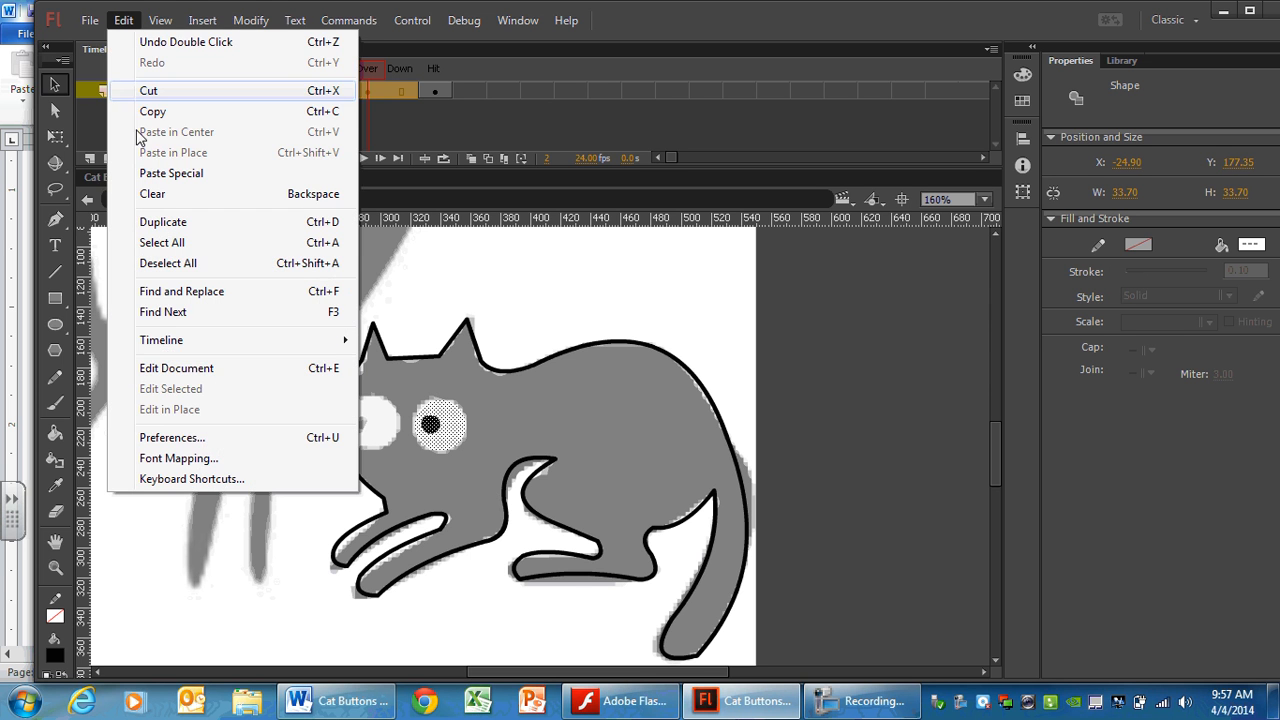
left_click(155, 115)
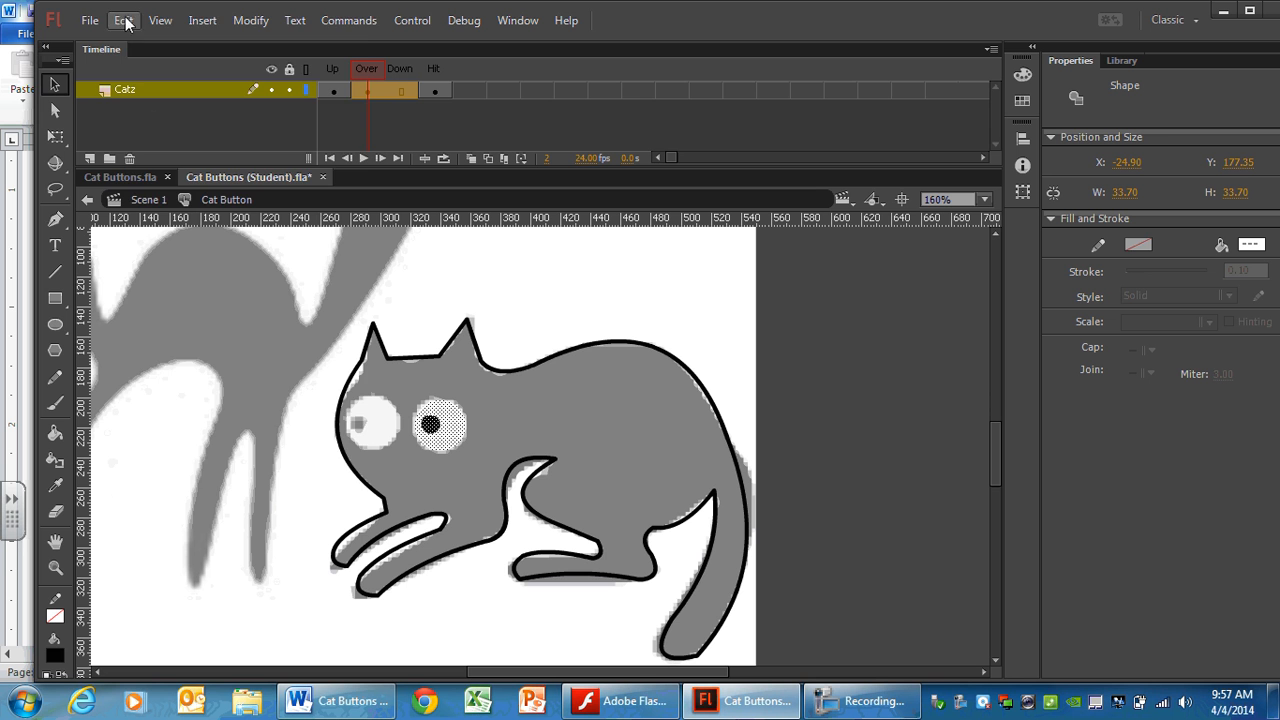
left_click(124, 20)
left_click(170, 153)
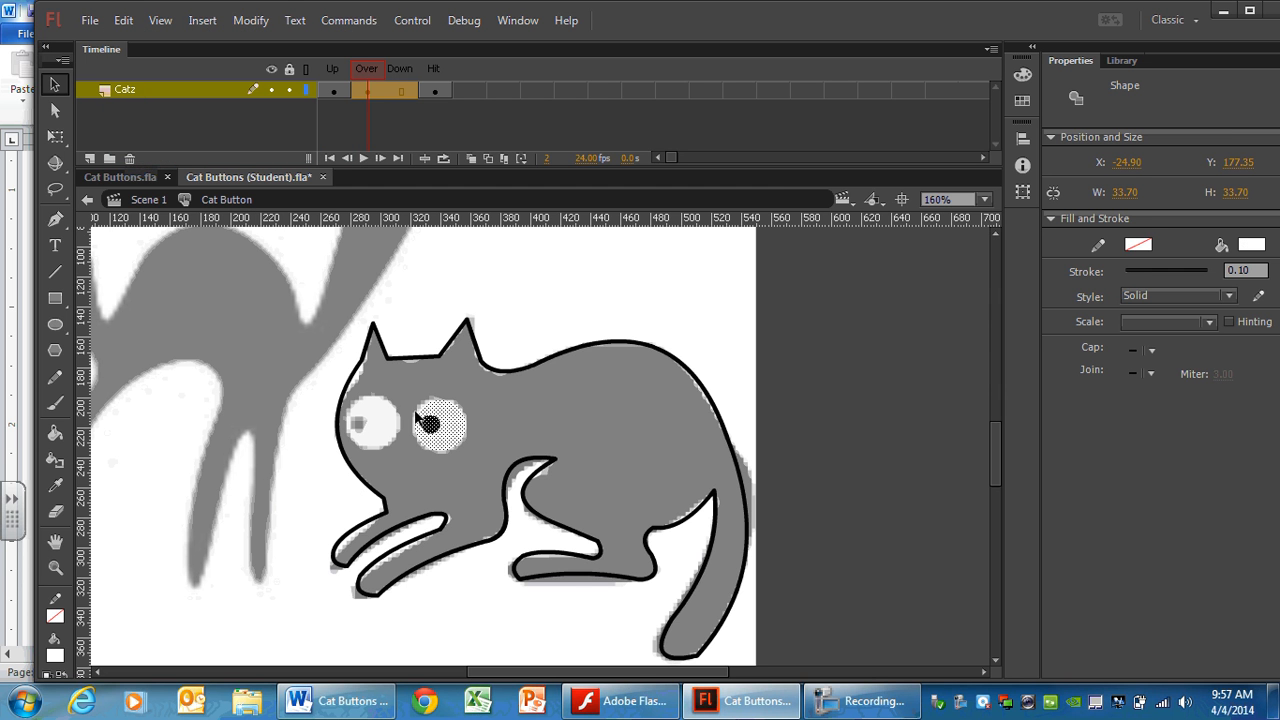
left_click_drag(457, 434, 385, 427)
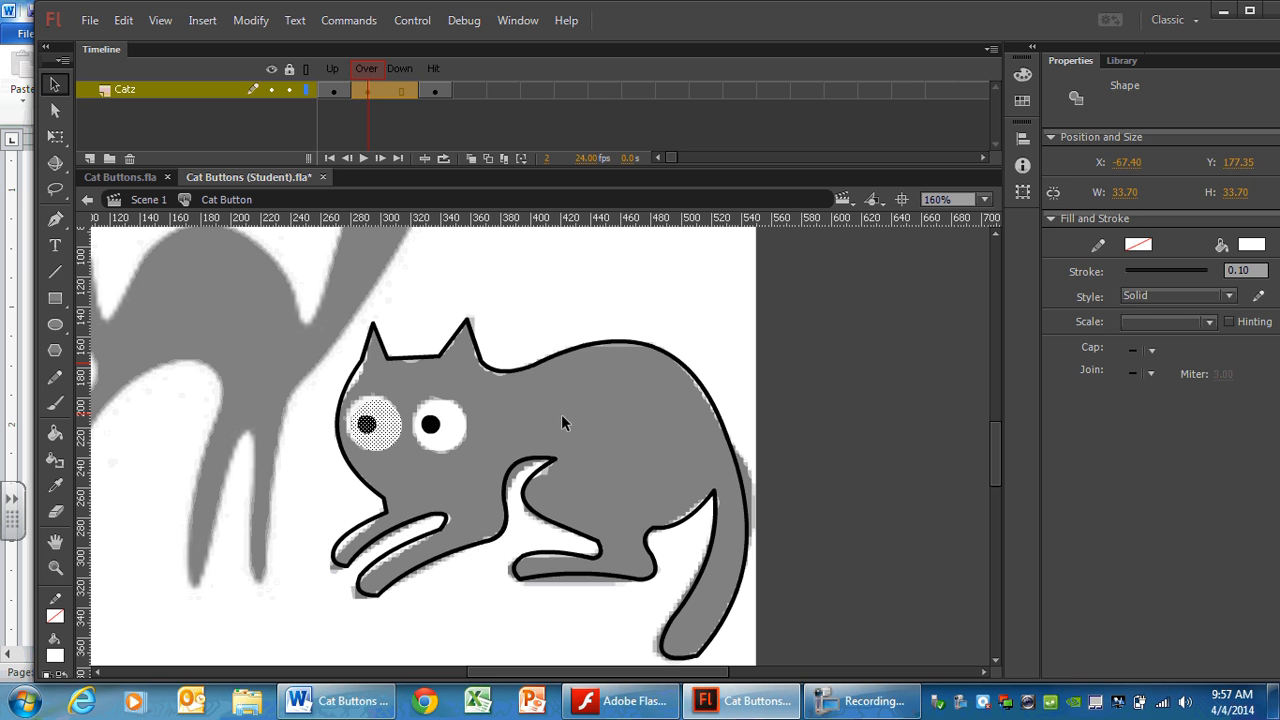
left_click(754, 547)
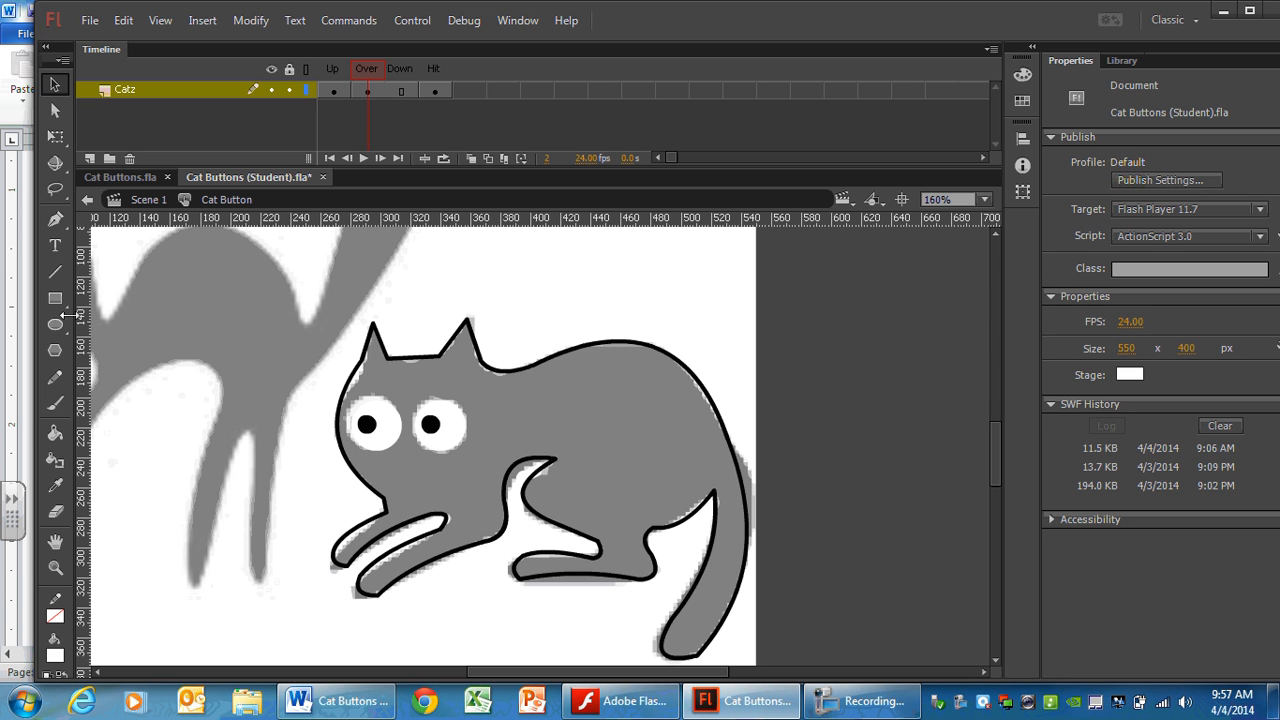
- Fill the crouching cat's outlined body with black using the Paint Bucket, keeping both eyes white
left_click(55, 656)
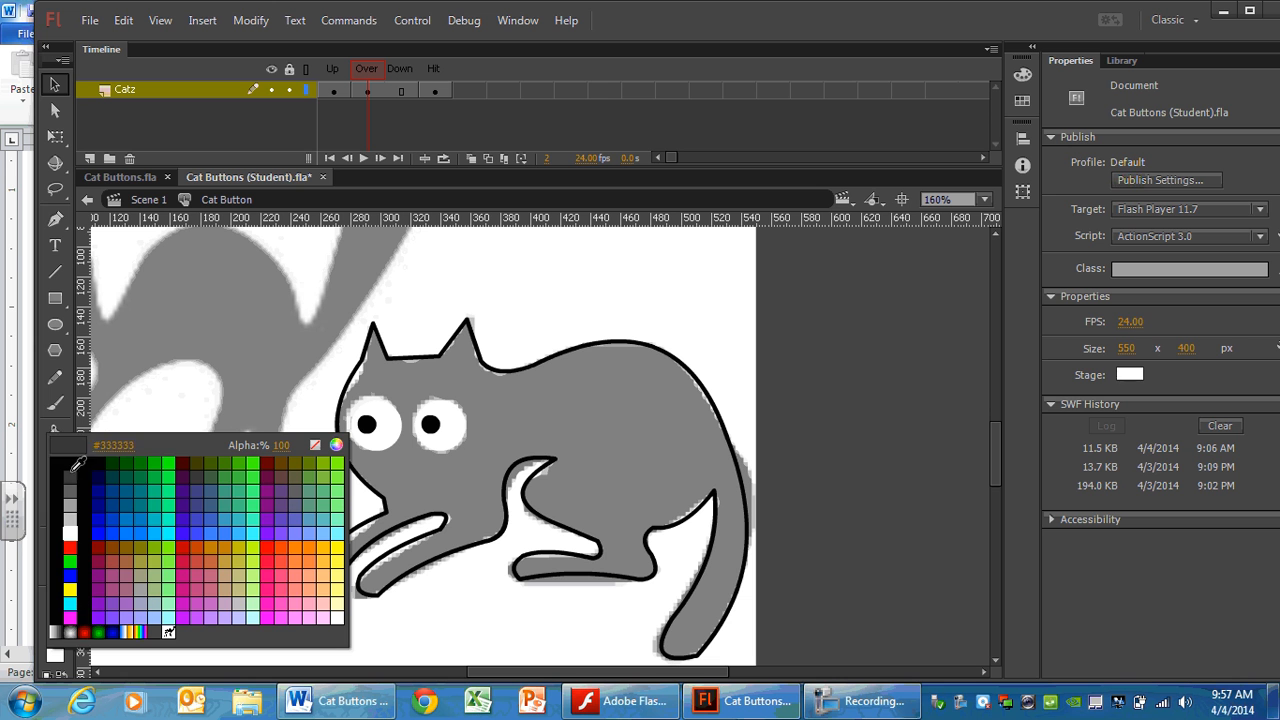
left_click(53, 458)
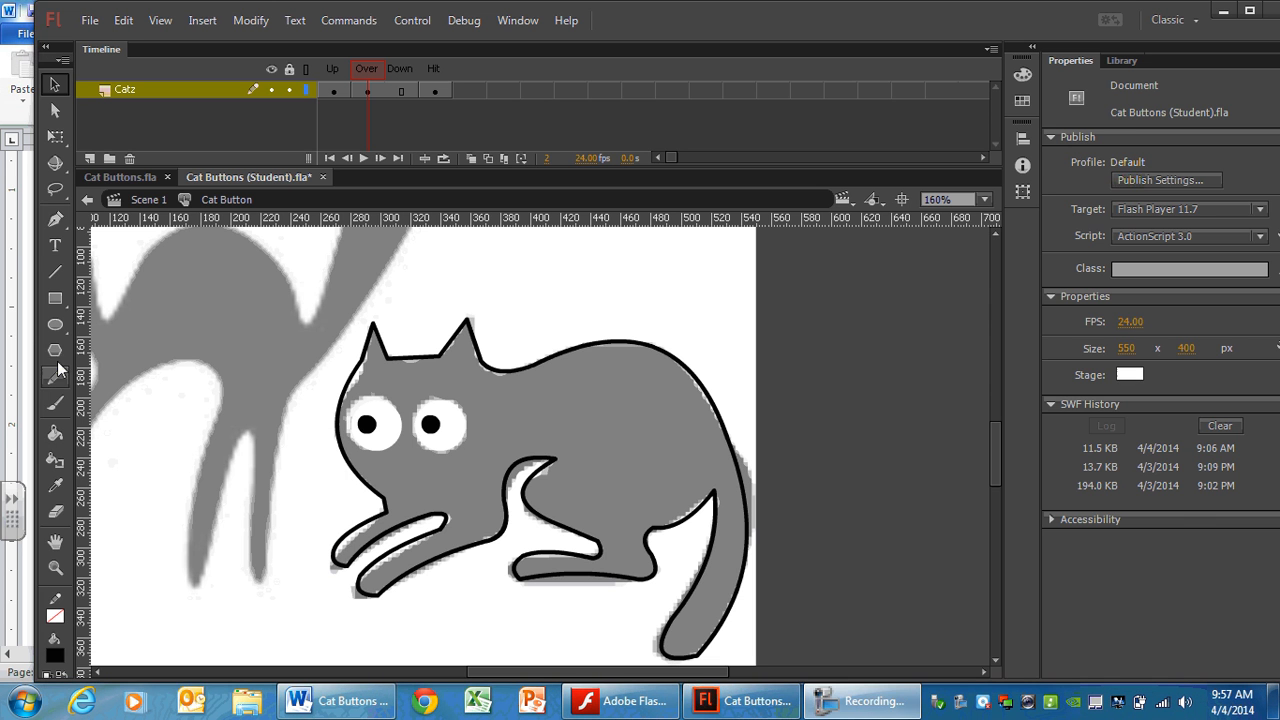
left_click(55, 432)
left_click(586, 430)
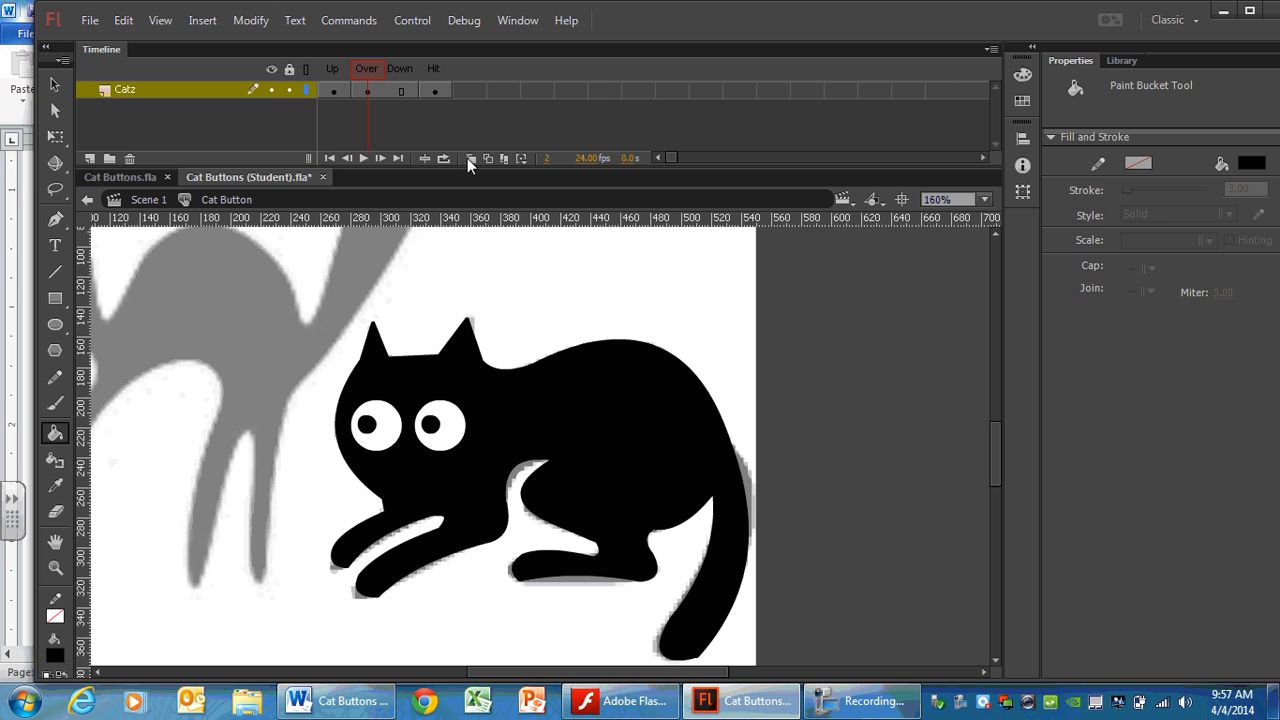
- Compare the cat's eyes across the button's Up, Over, Hit and Down frames
left_click(331, 69)
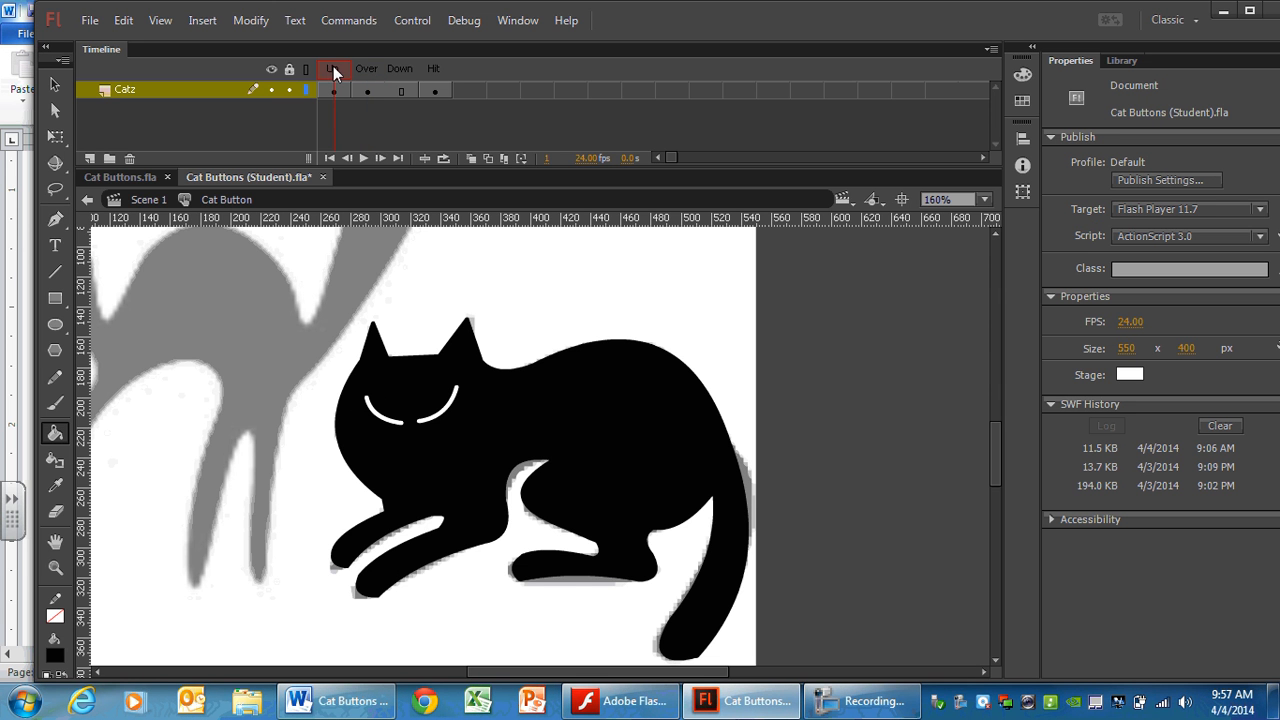
left_click(368, 68)
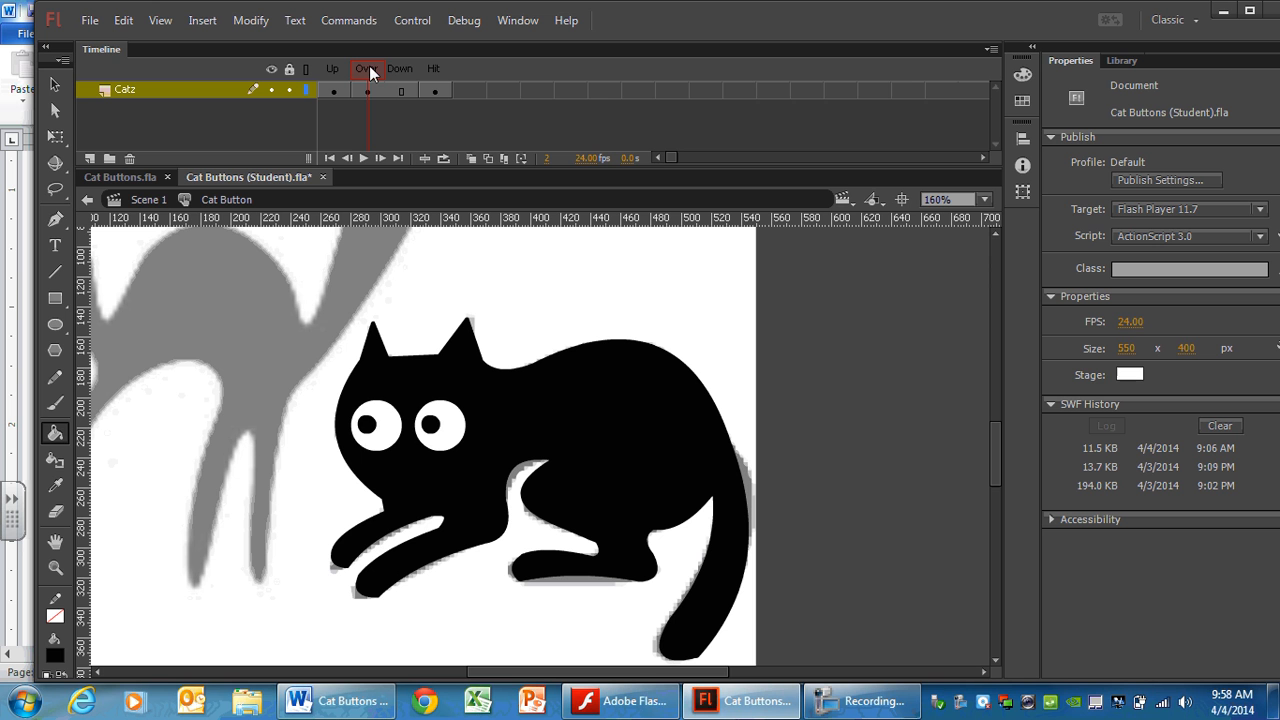
left_click(434, 69)
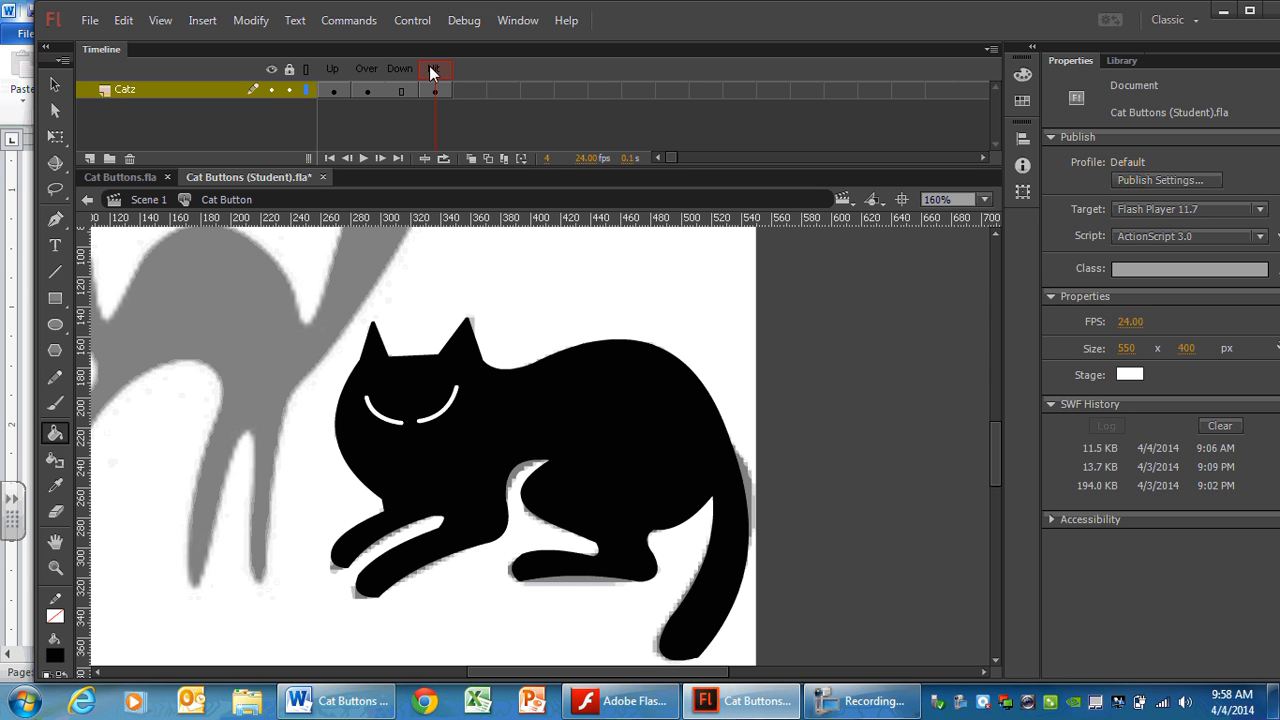
left_click(398, 68)
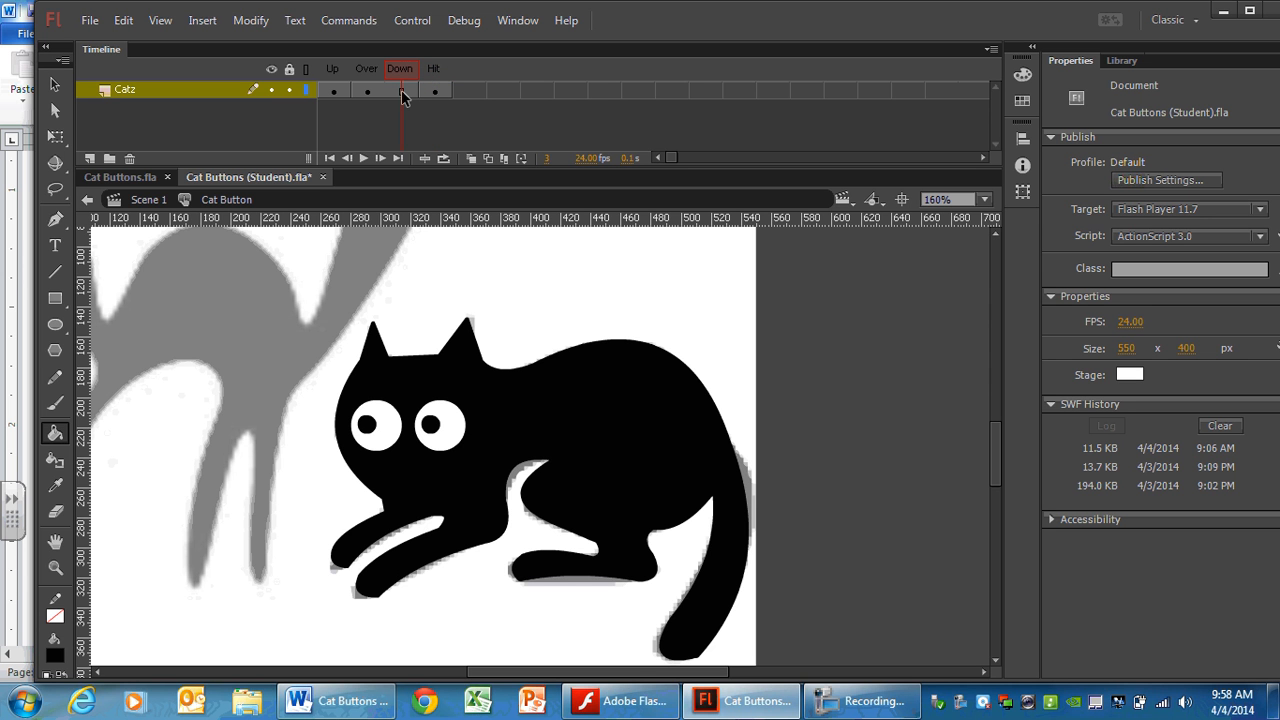
- Insert a keyframe in the Catz layer's Down frame and delete the whole wide-eyed cat drawing from it
left_click(403, 92)
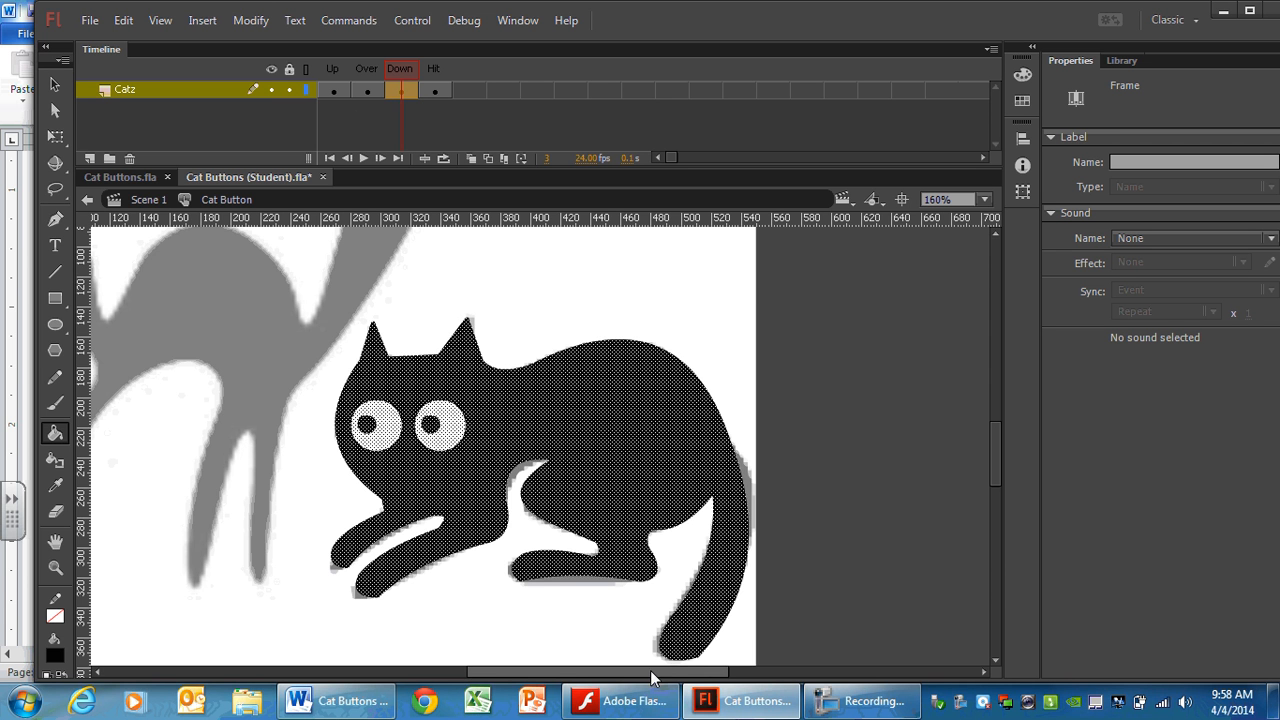
left_click_drag(620, 676, 656, 670)
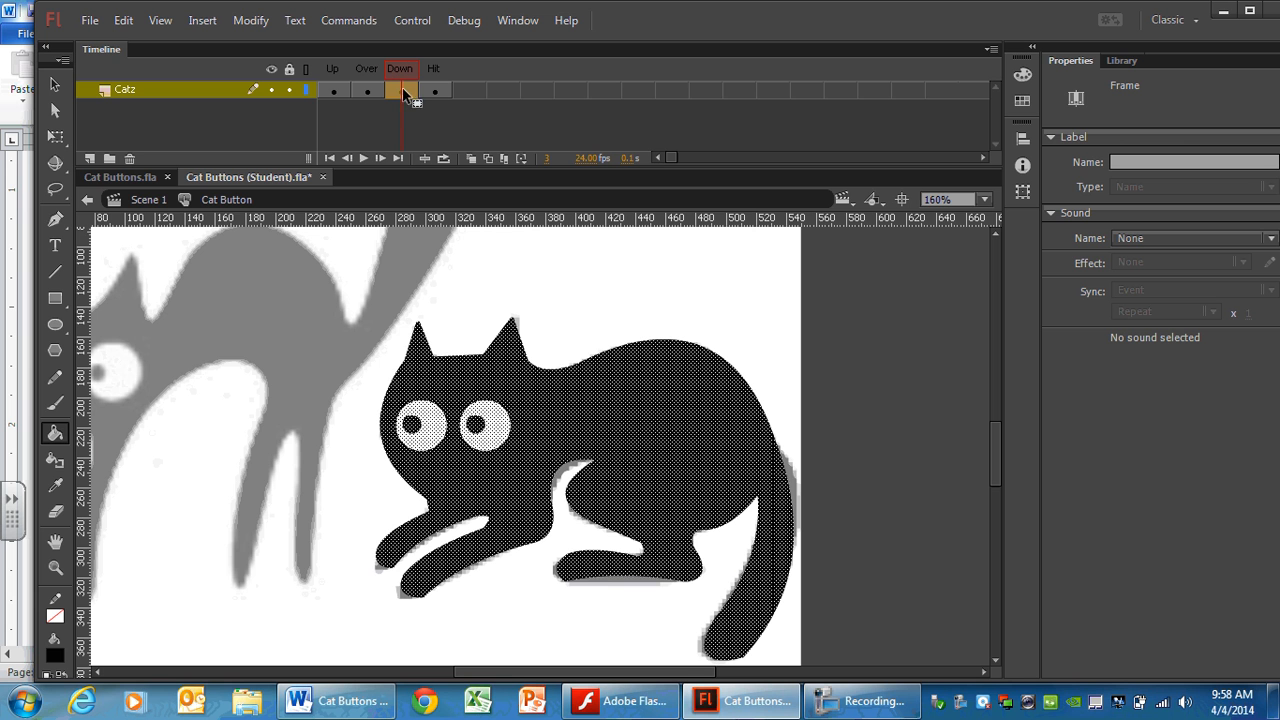
left_click(625, 342)
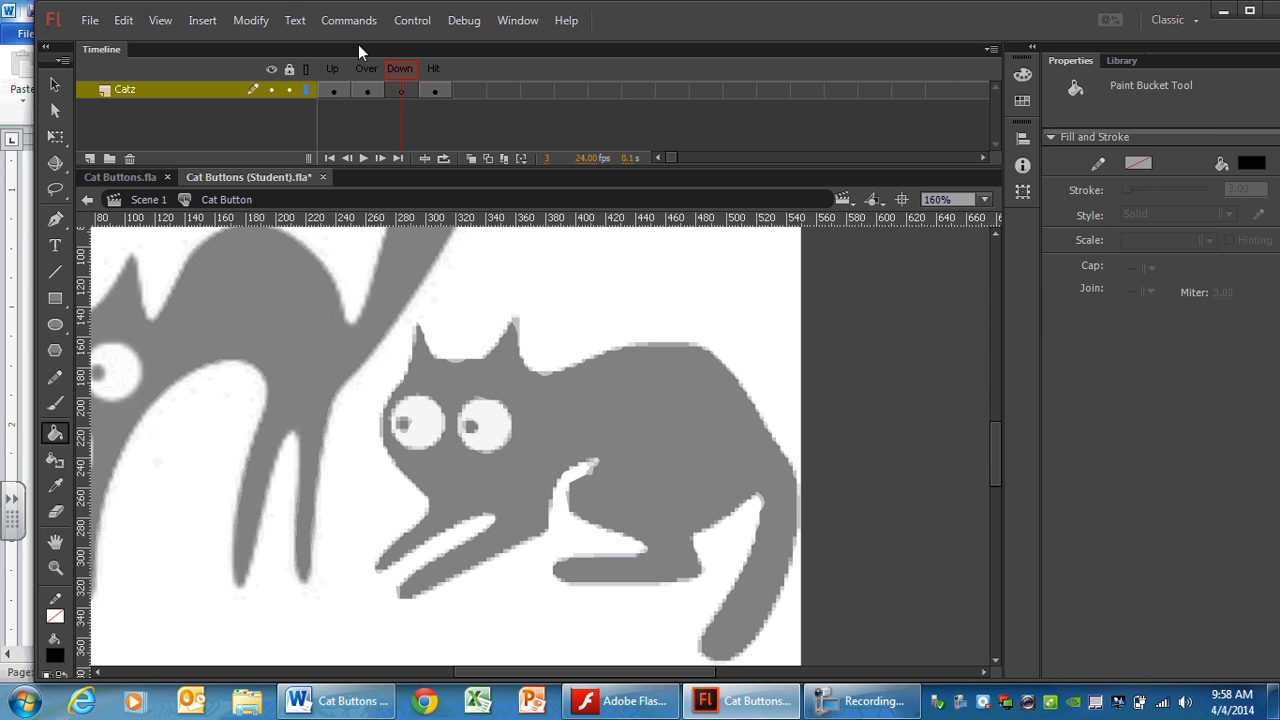
left_click(401, 94)
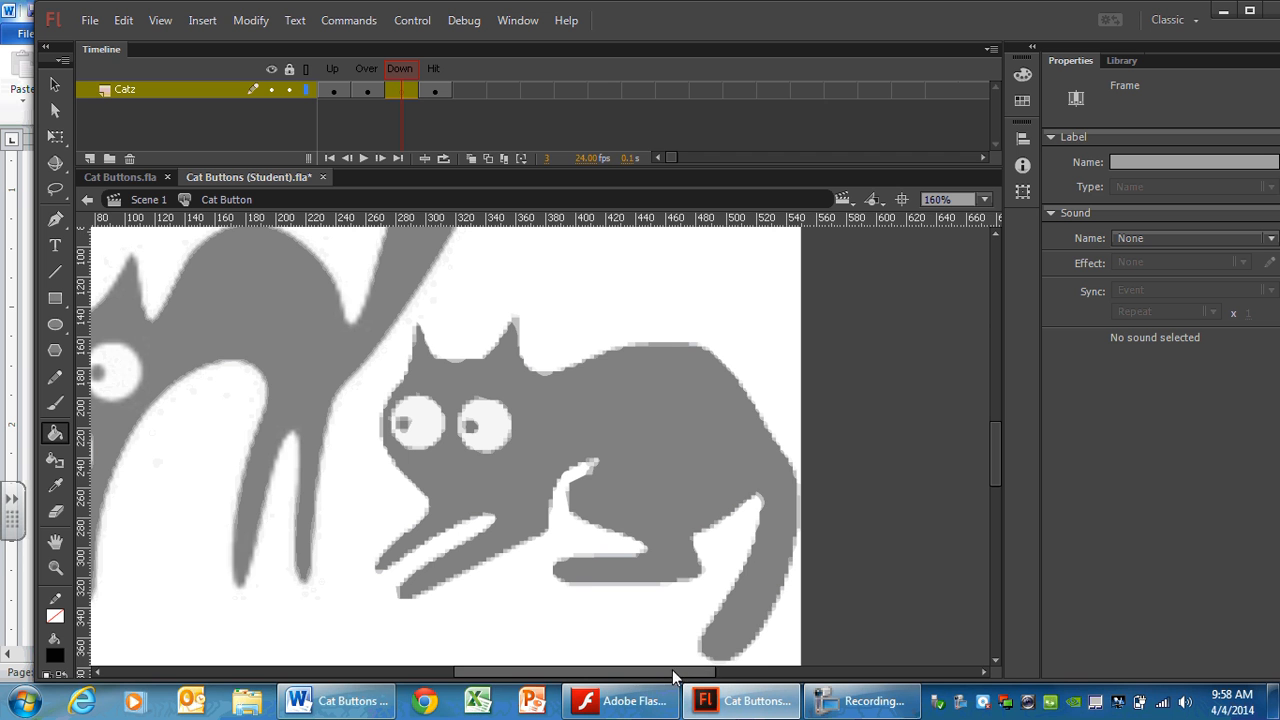
- In the Down frame, trace the standing cat's arched back with a black Line tool stroke bent to follow the sketch
left_click_drag(646, 670, 568, 672)
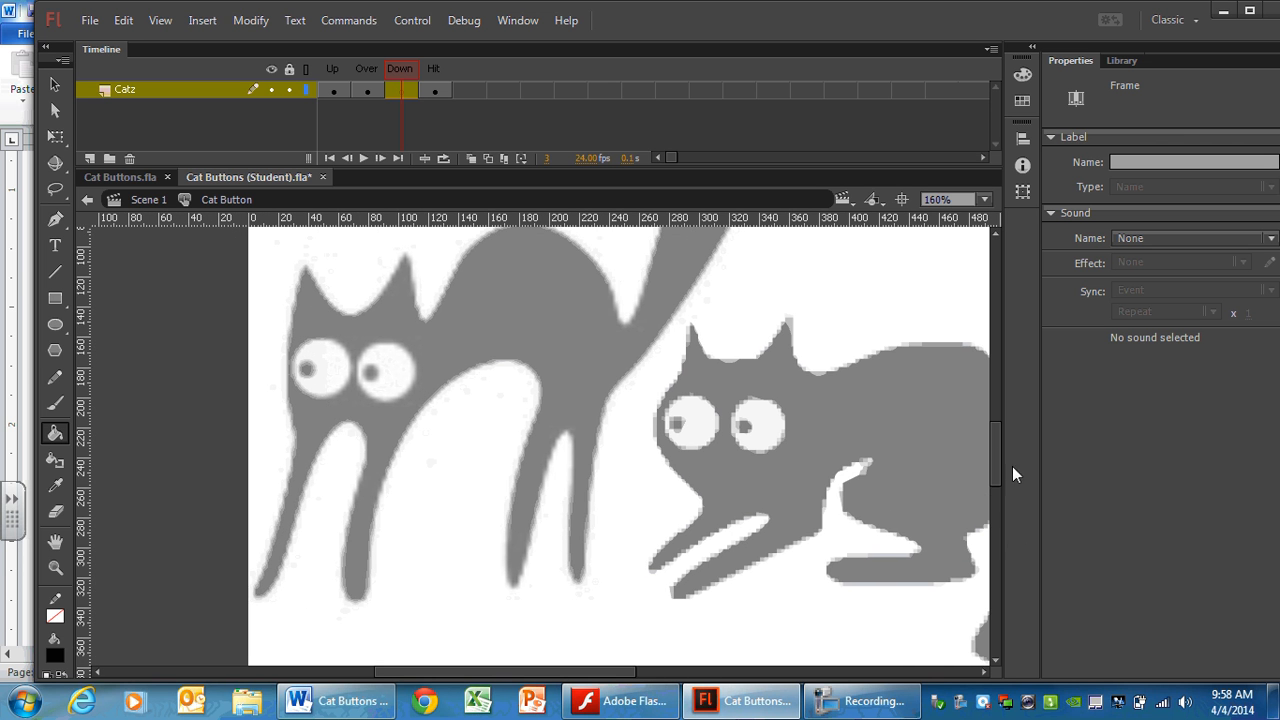
scroll(996, 452, "up", 5)
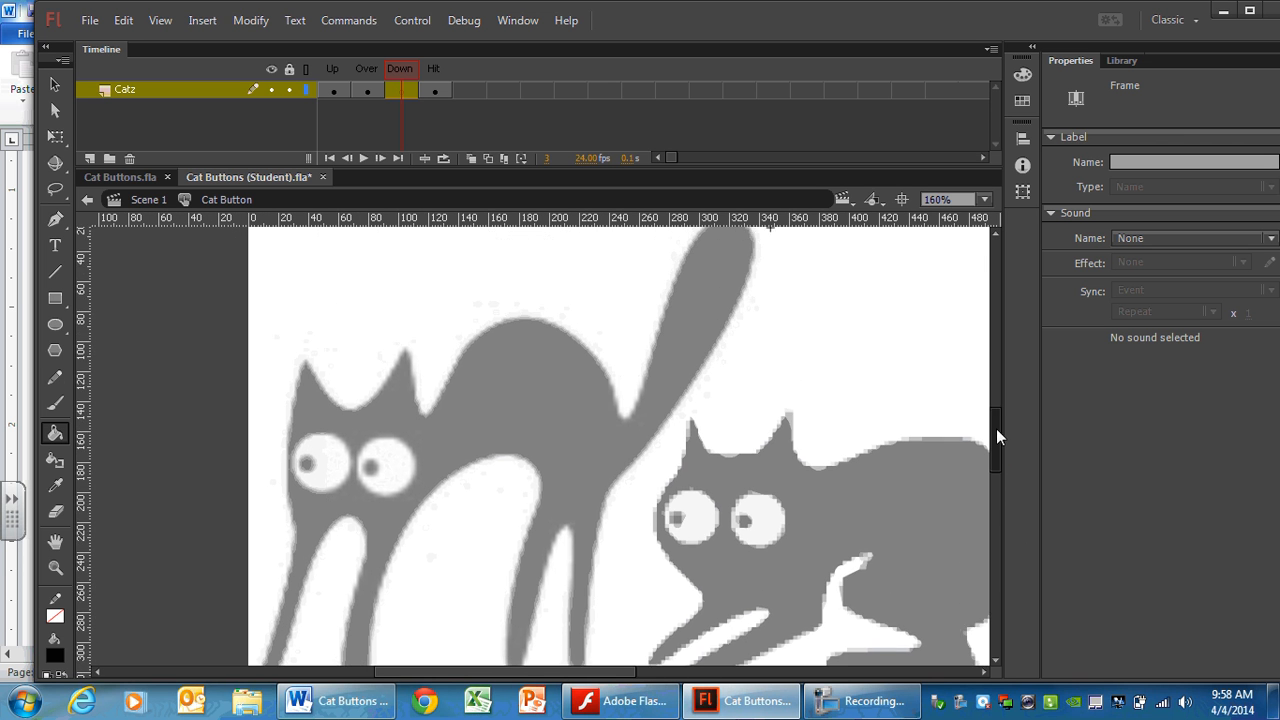
scroll(998, 445, "down", 4)
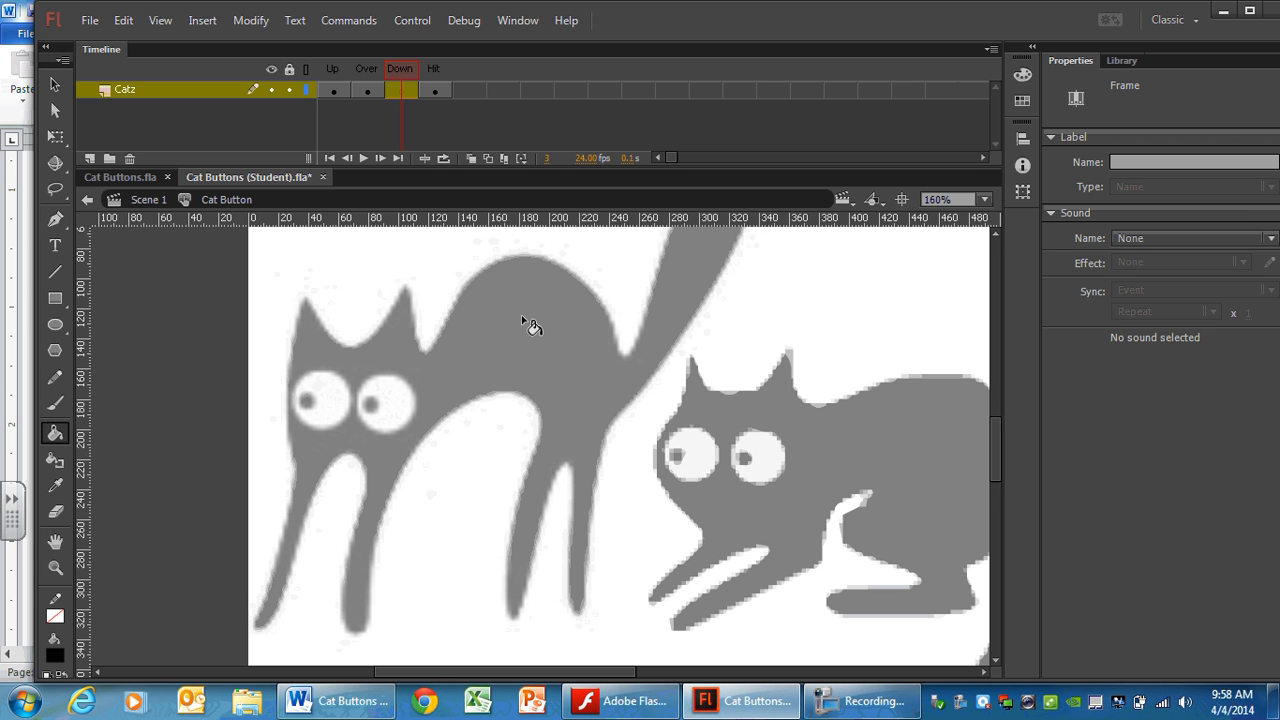
left_click(56, 272)
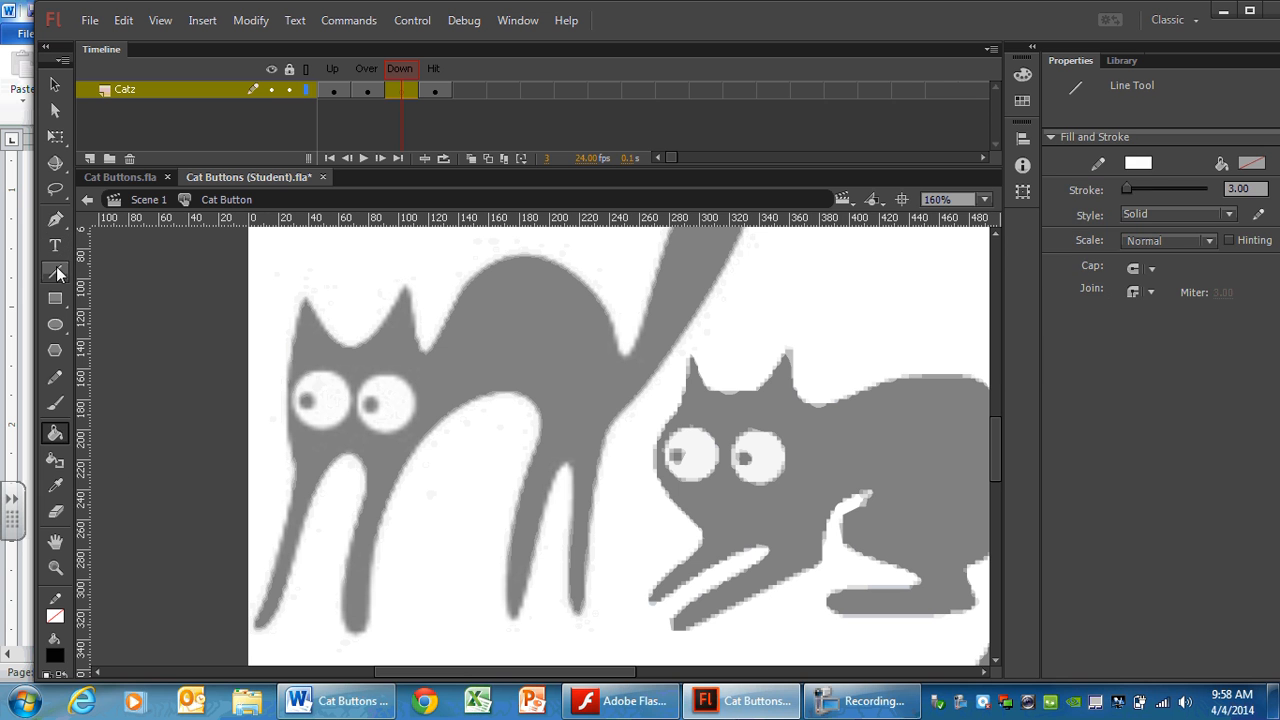
left_click(1140, 164)
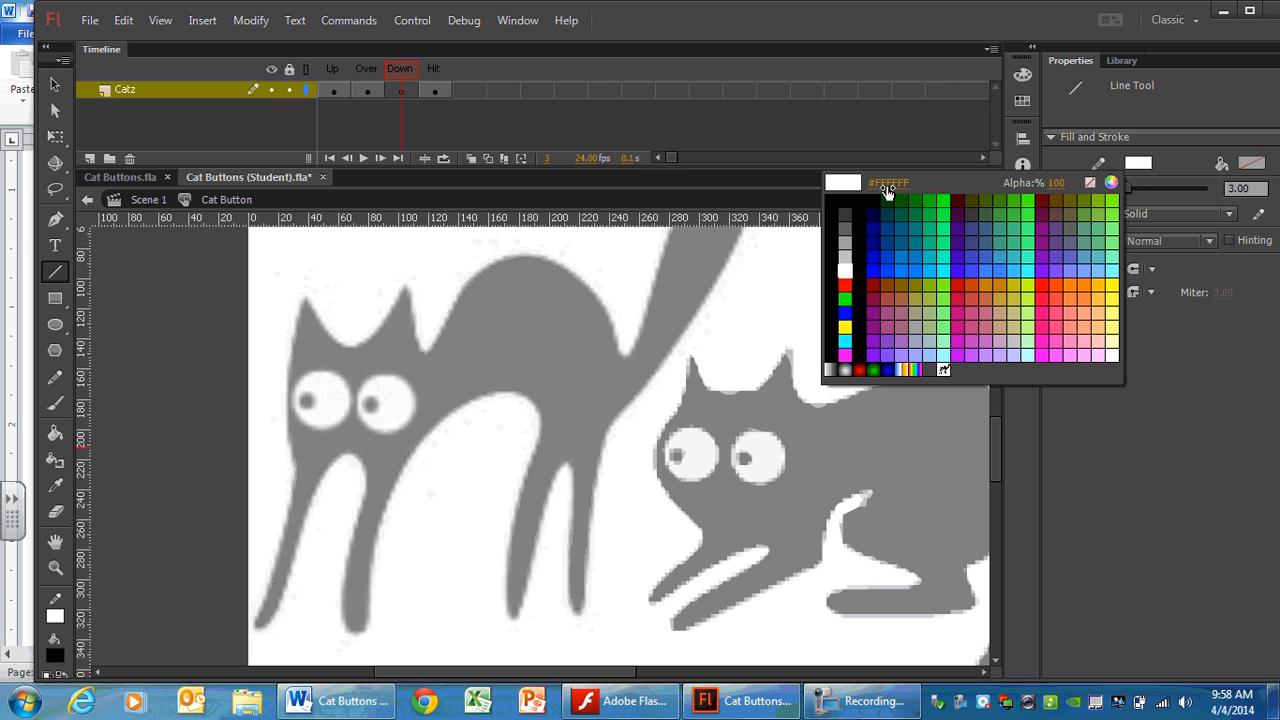
left_click(845, 202)
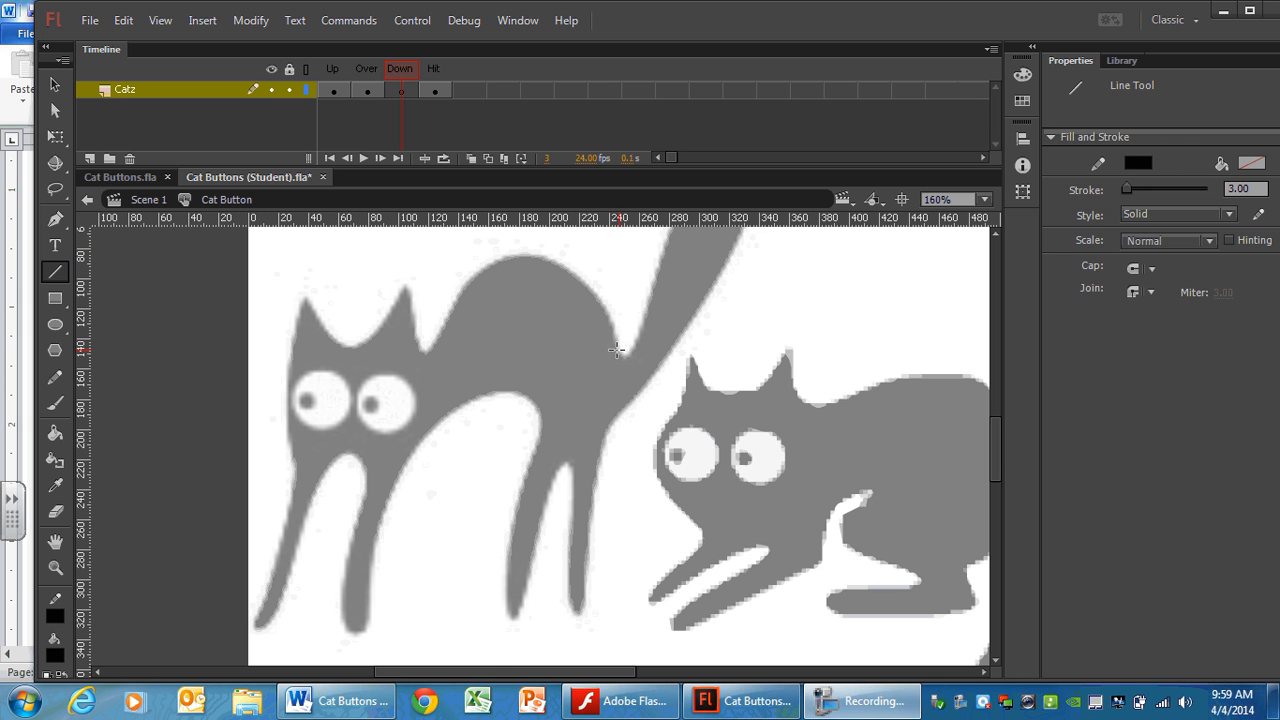
left_click_drag(617, 349, 511, 244)
key("v")
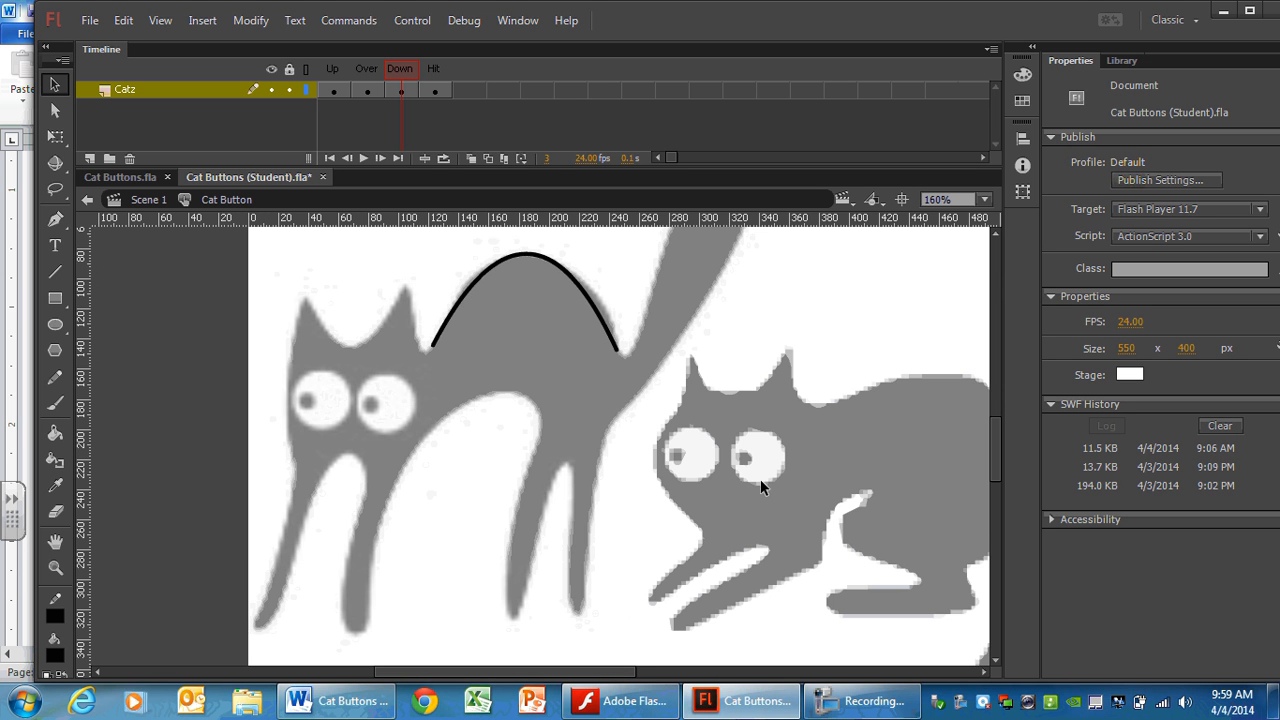
left_click(866, 701)
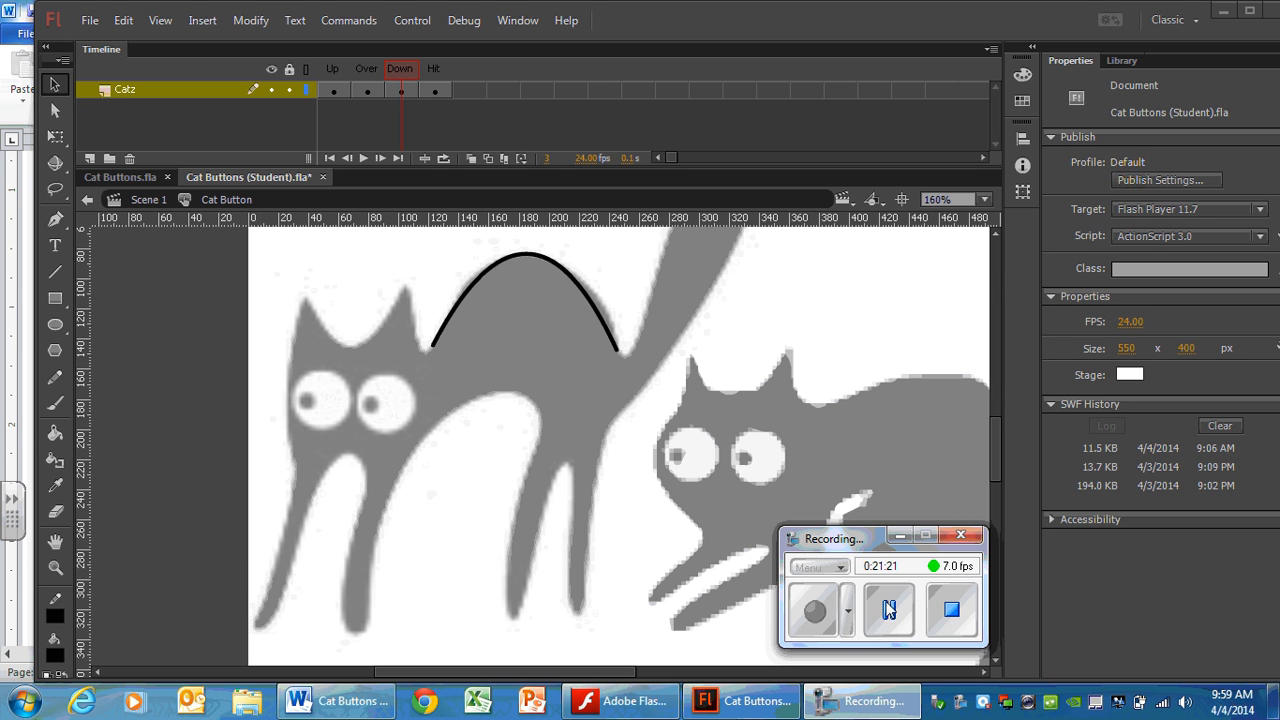
left_click(888, 609)
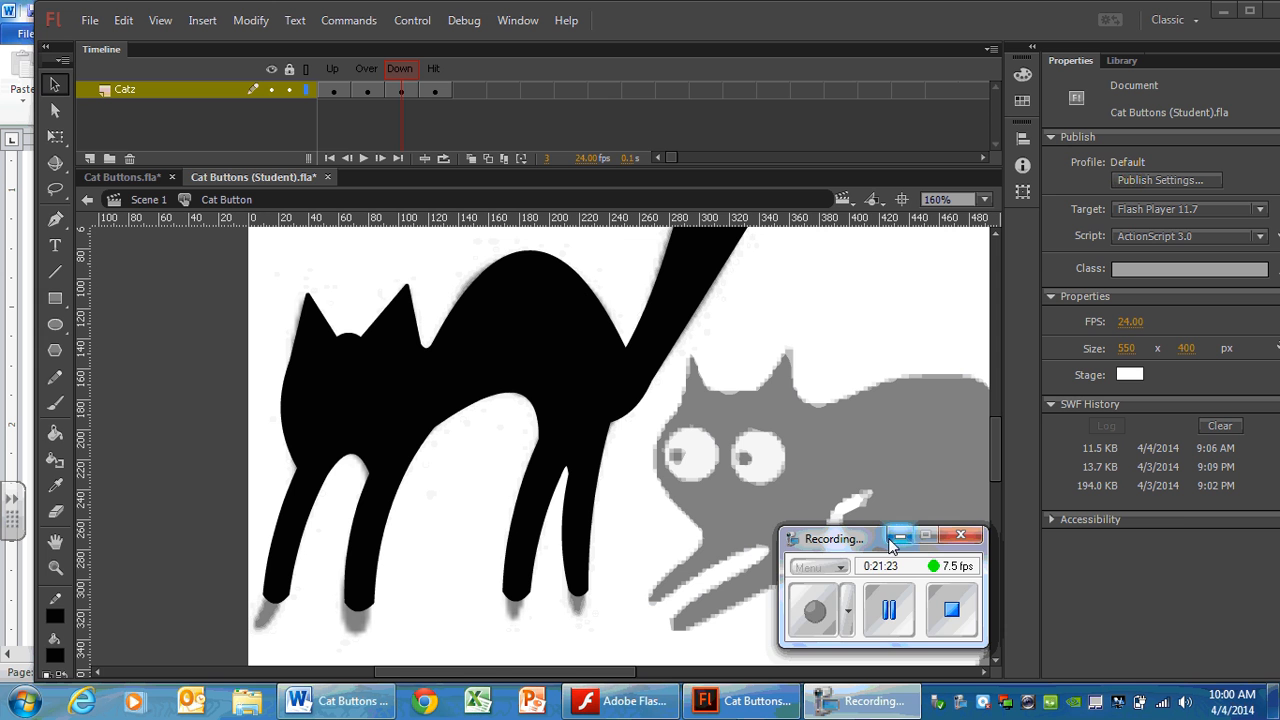
left_click(899, 537)
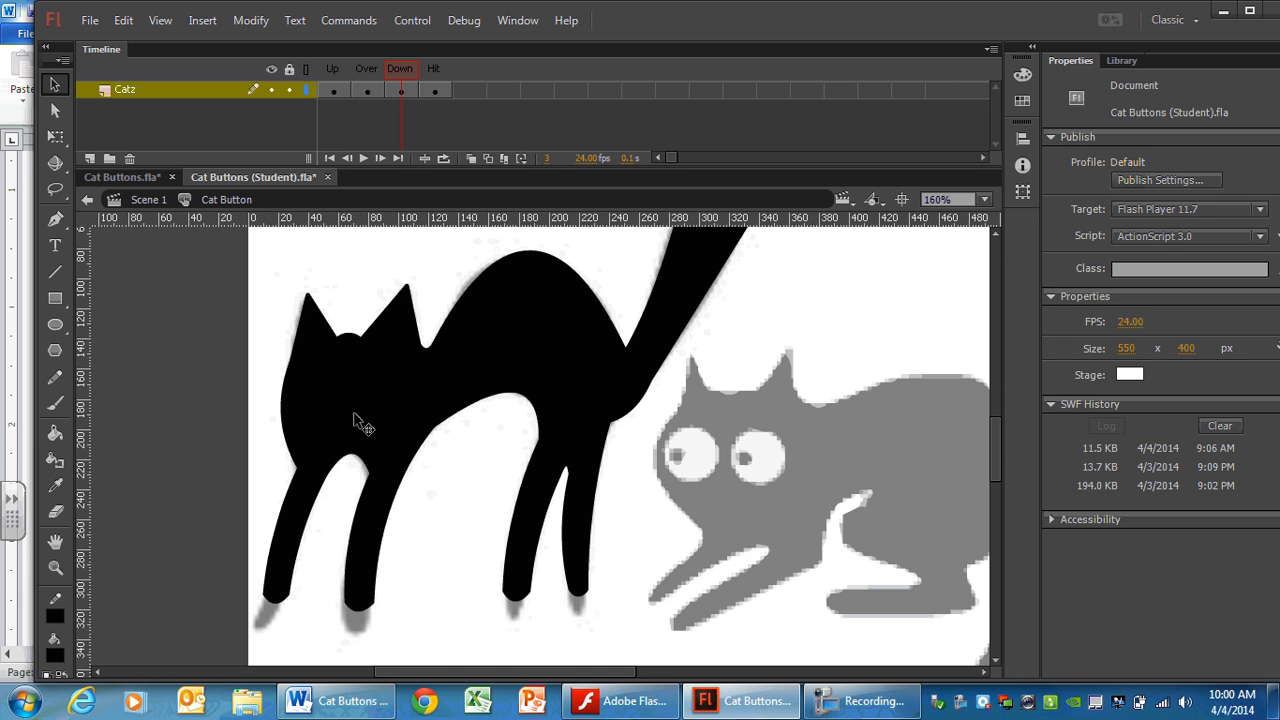
- In the Over frame, select the crouching cat's eye nearer its back, including the pupil, and copy it
mouse_move(994, 437)
left_mouse_down()
mouse_move(992, 418)
mouse_move(998, 430)
left_mouse_up()
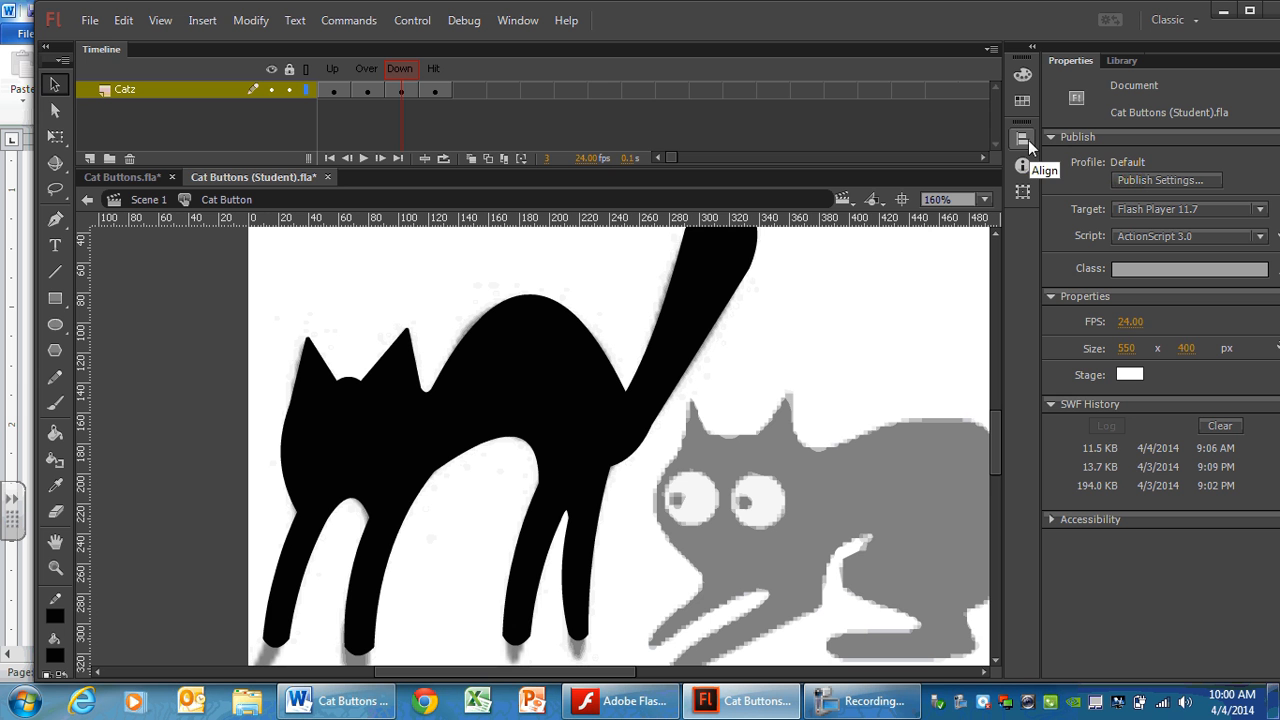
left_click(369, 91)
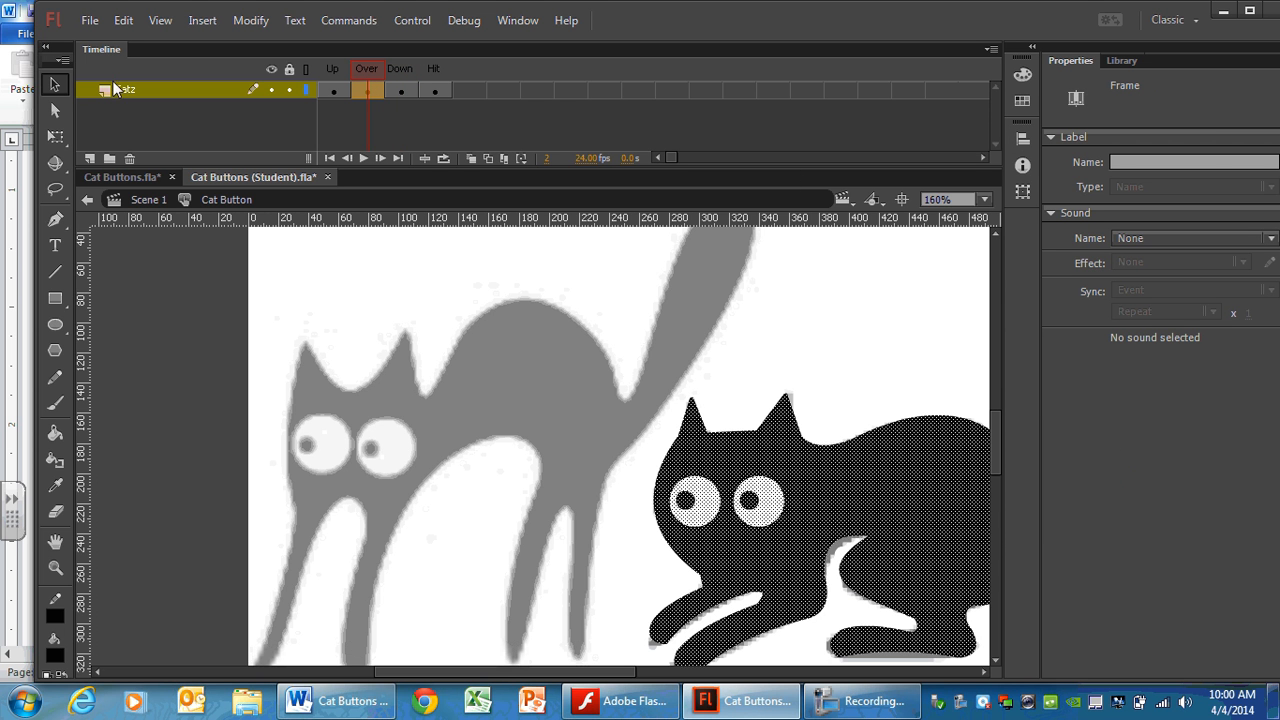
left_click(738, 410)
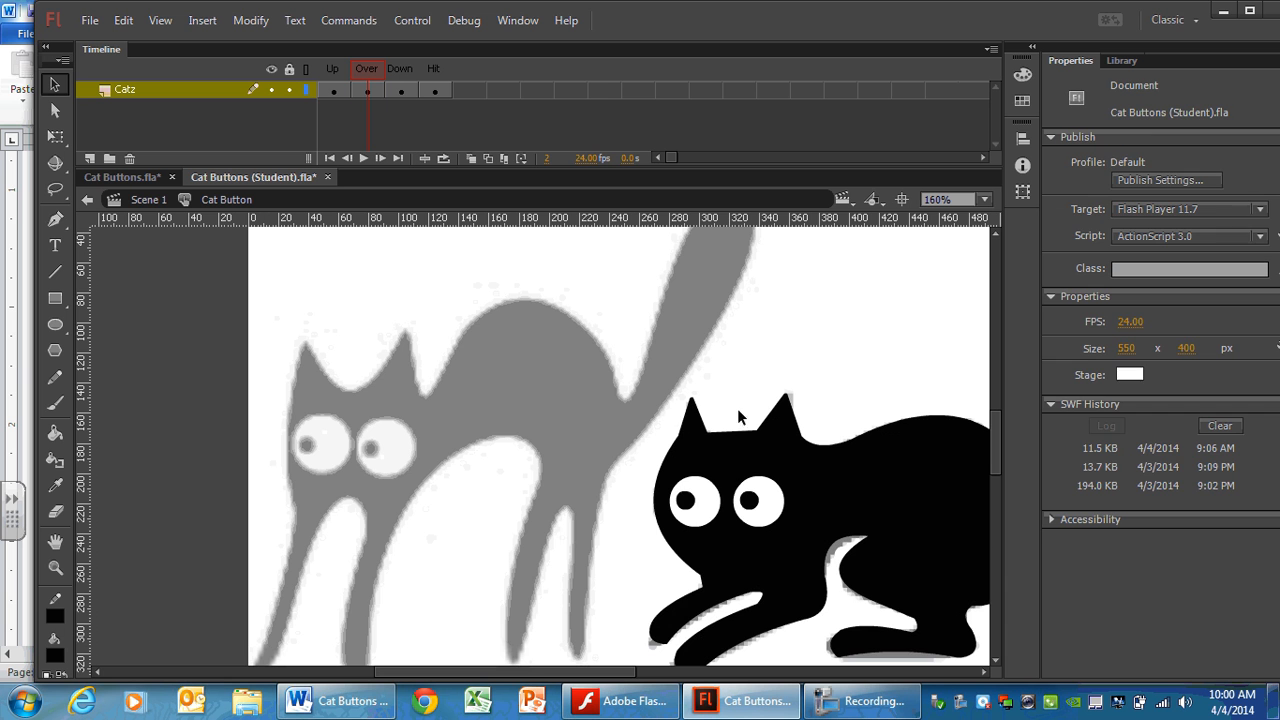
left_click(767, 507)
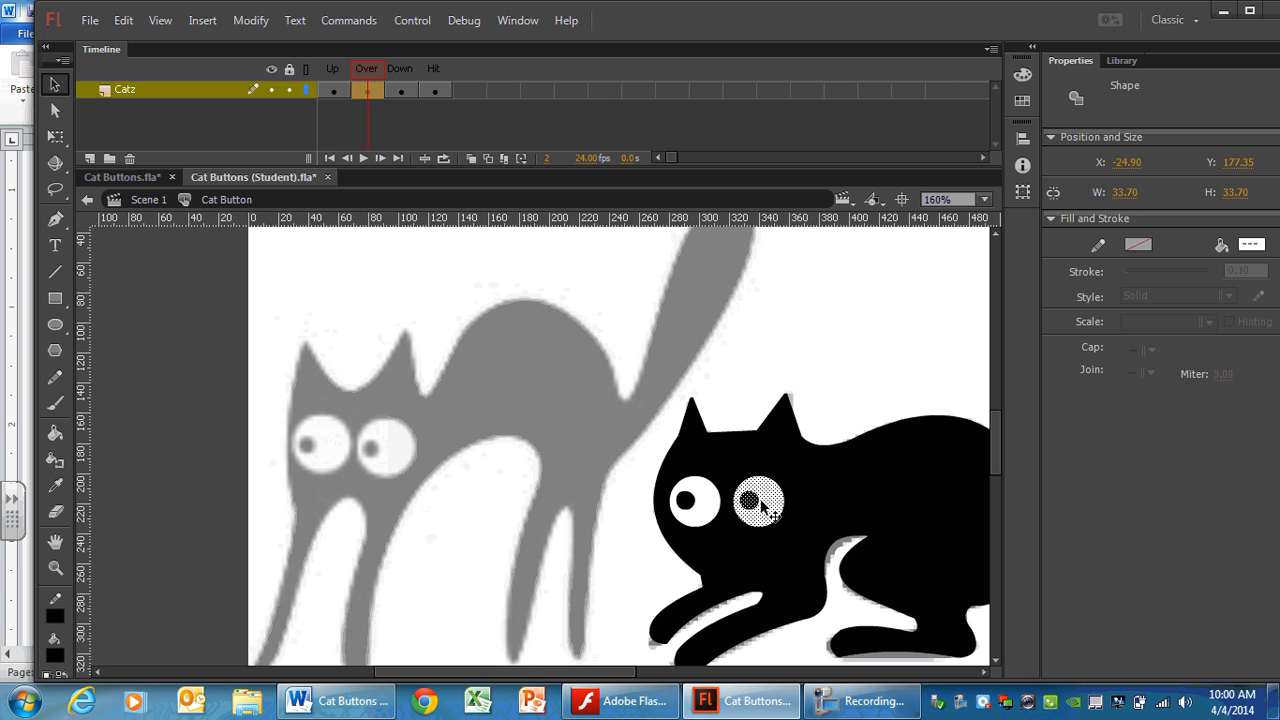
left_click(122, 21)
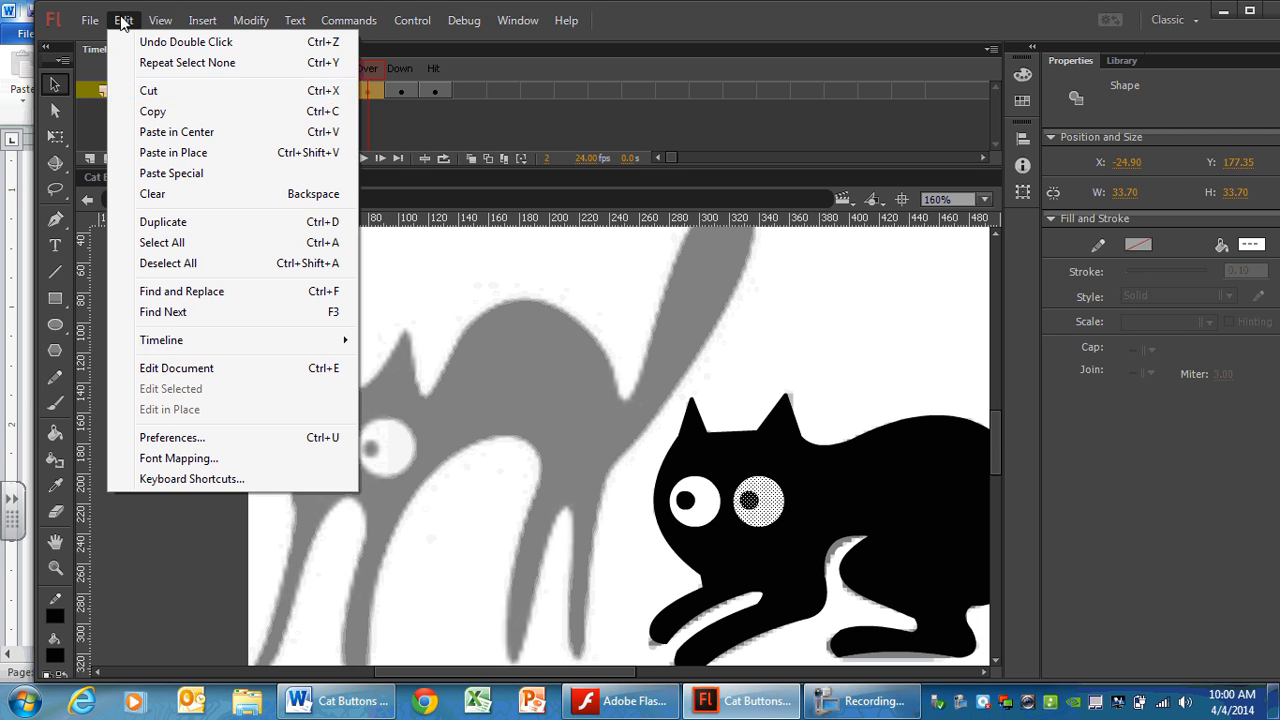
left_click(155, 111)
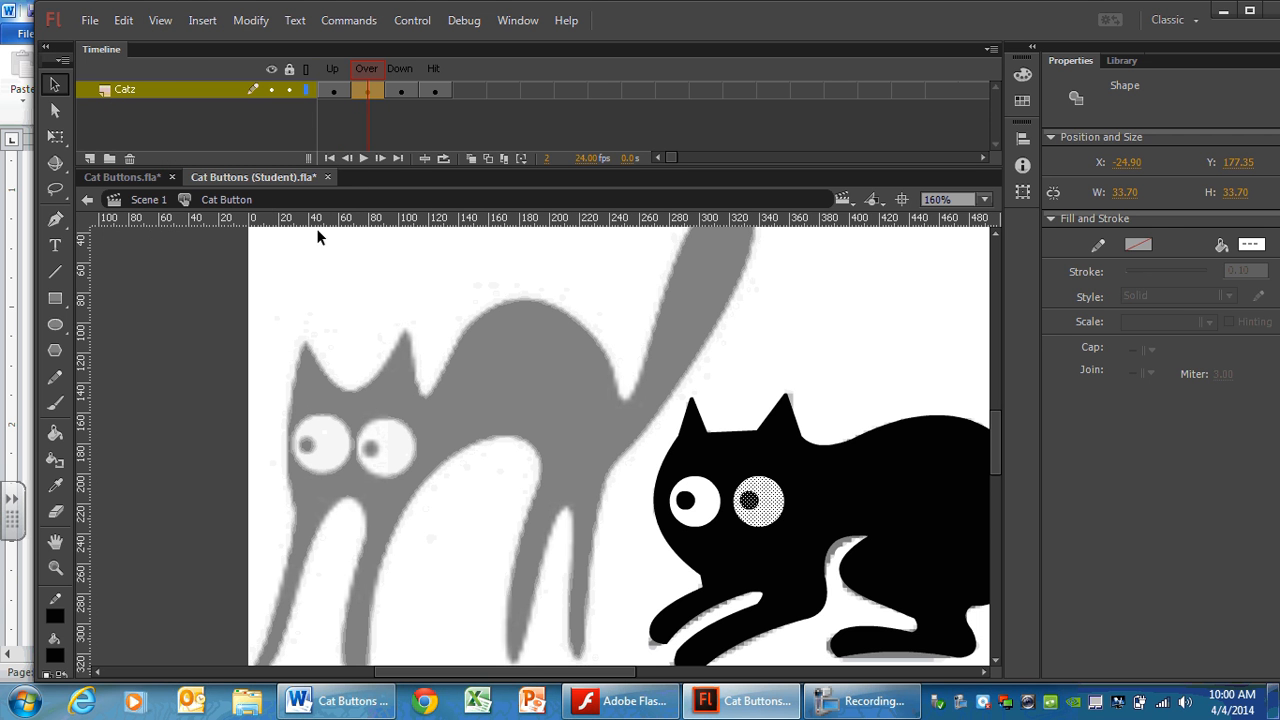
- Paste the copied eye into the Down frame and place it on the standing cat's head near the outer edge of its face
left_click(403, 90)
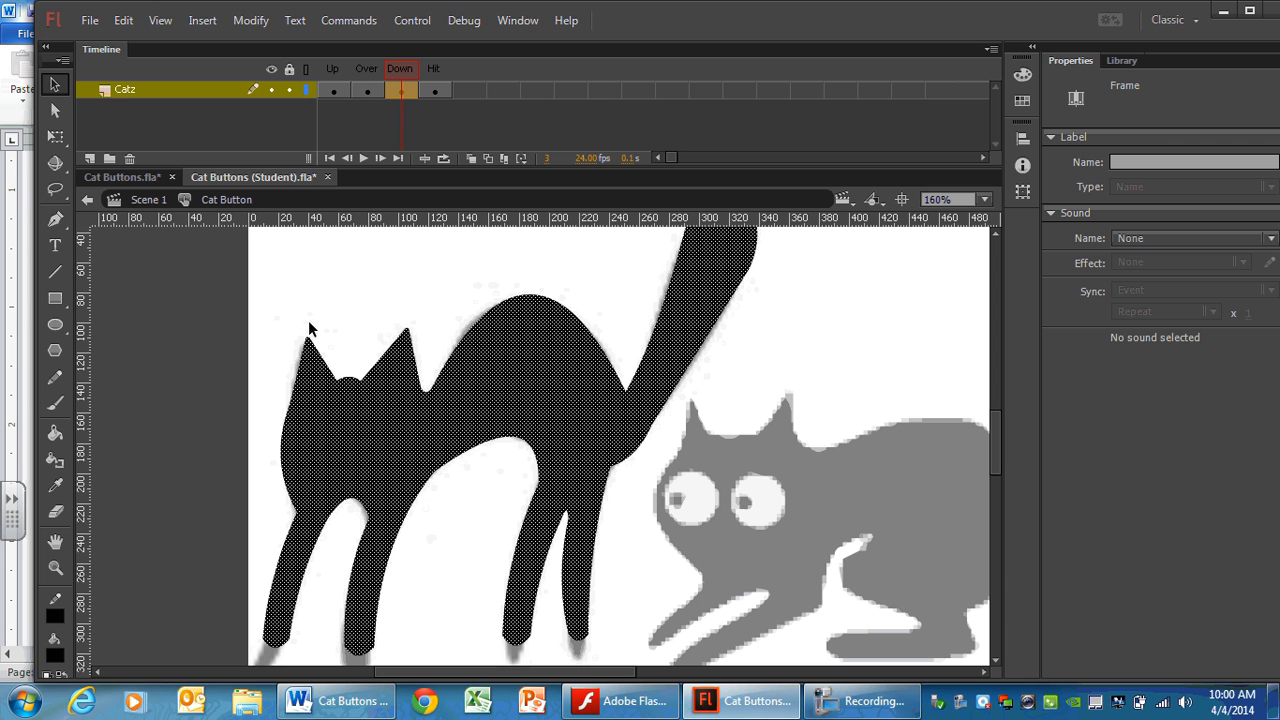
left_click(123, 21)
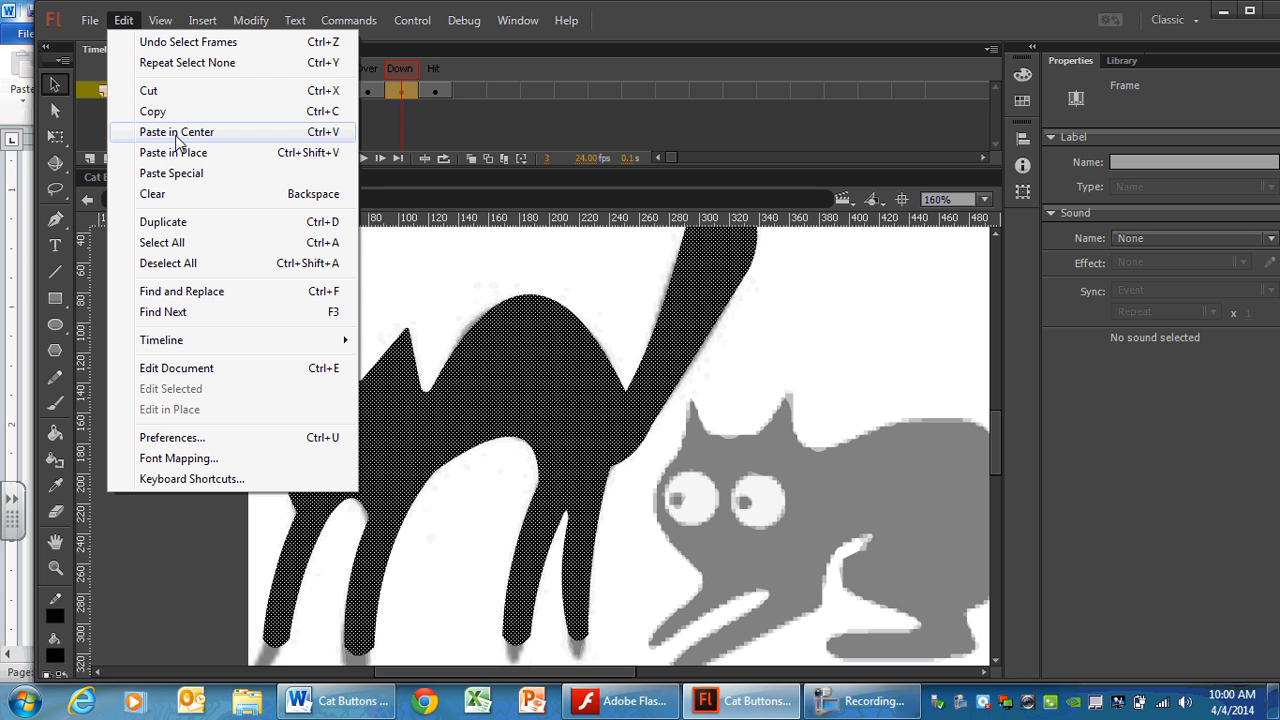
left_click(176, 132)
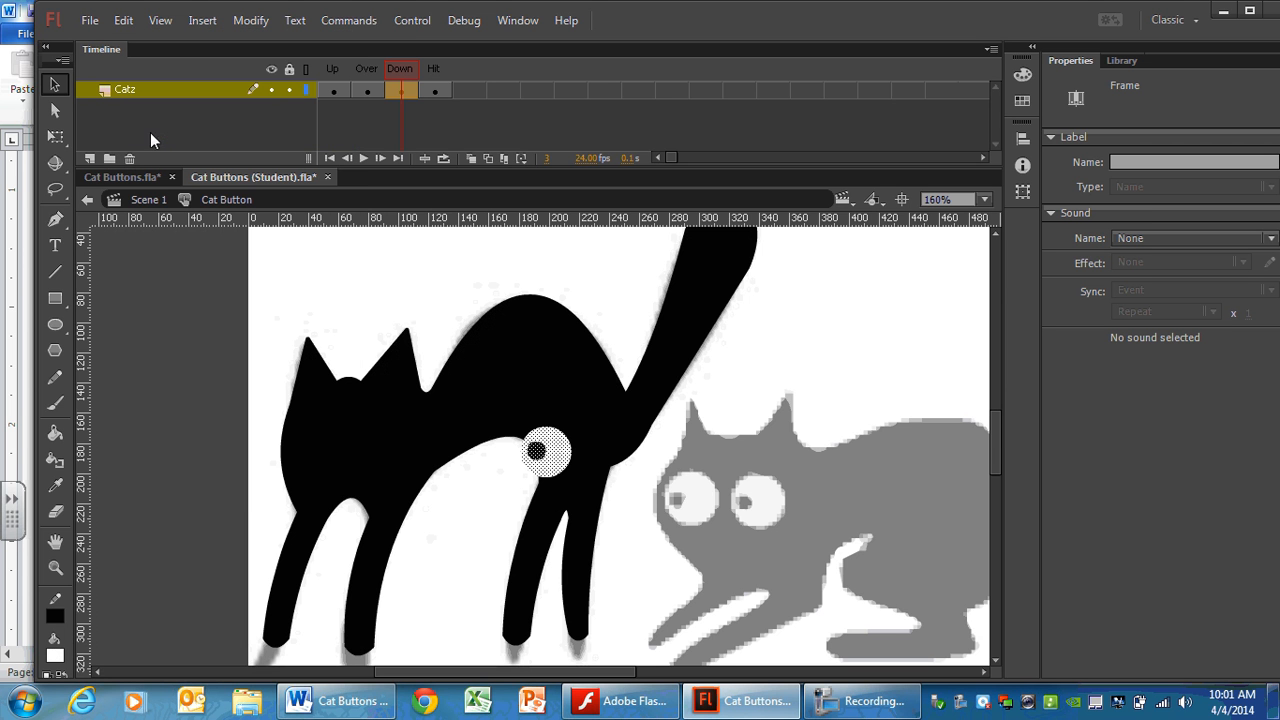
left_click_drag(541, 421, 346, 449)
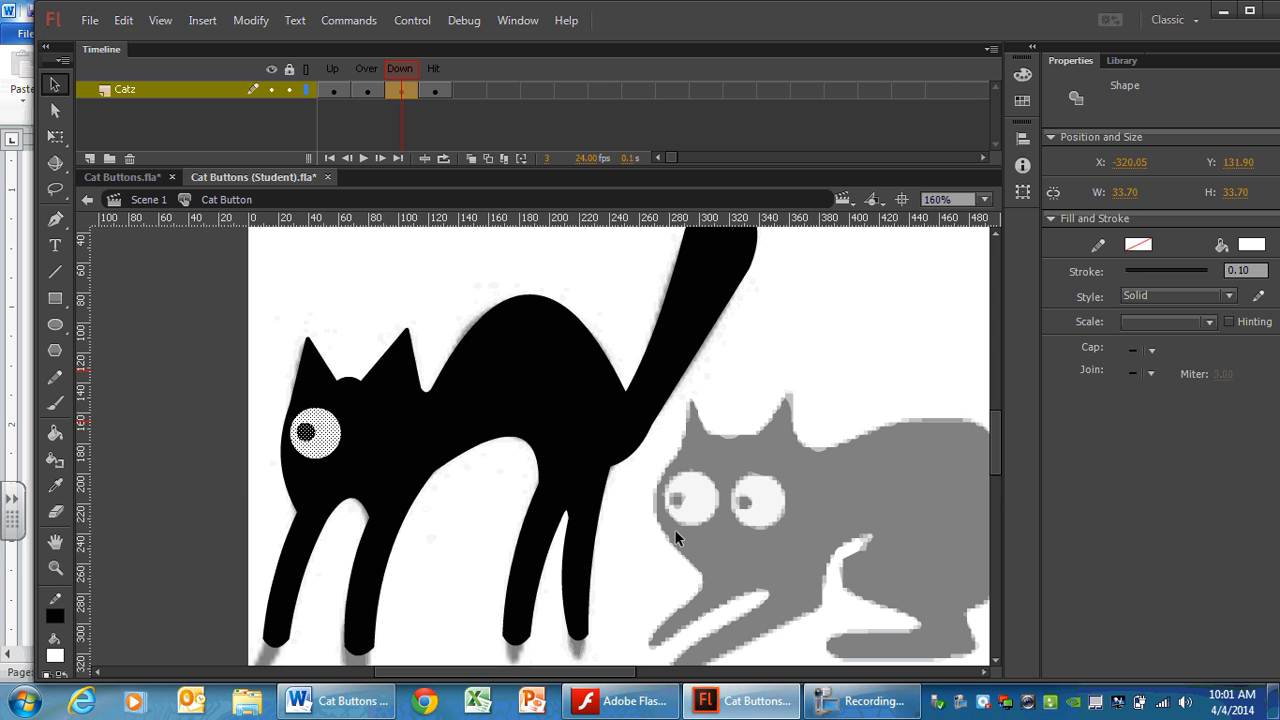
- Paste a second copy of the eye in place and move it beside the first eye on the standing cat's face
left_click(124, 20)
left_click(152, 156)
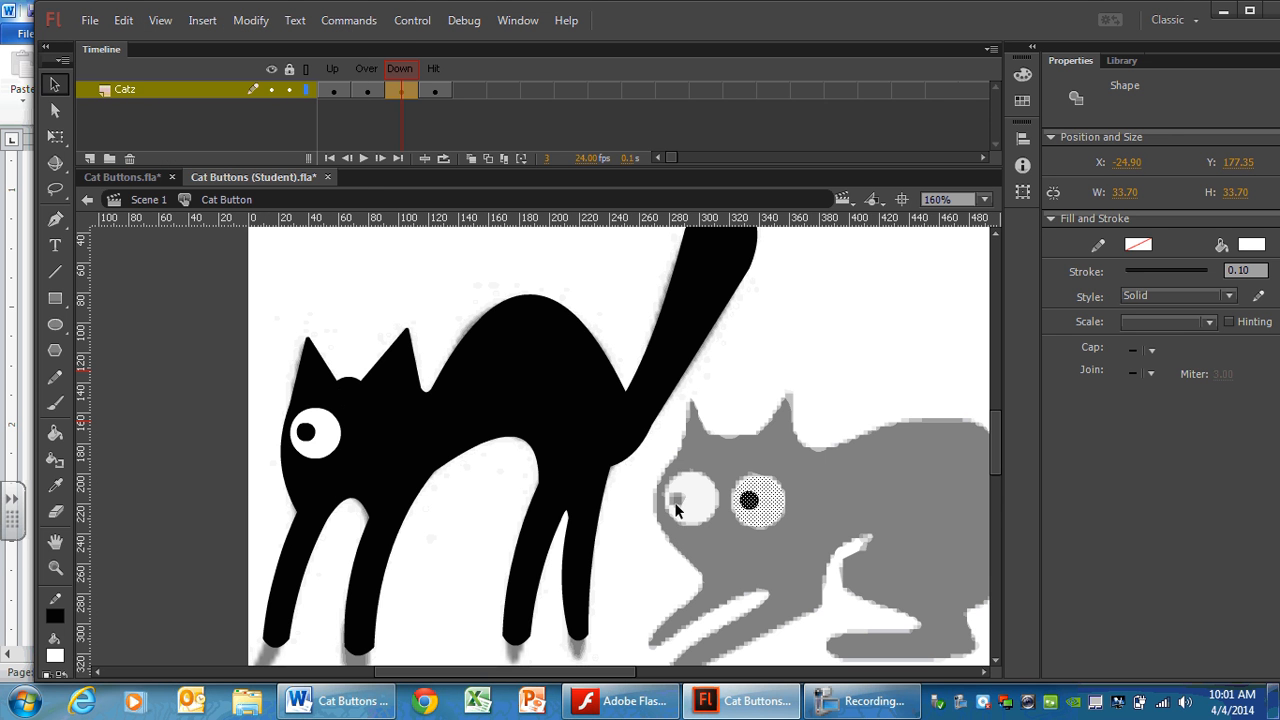
left_click_drag(776, 515, 405, 459)
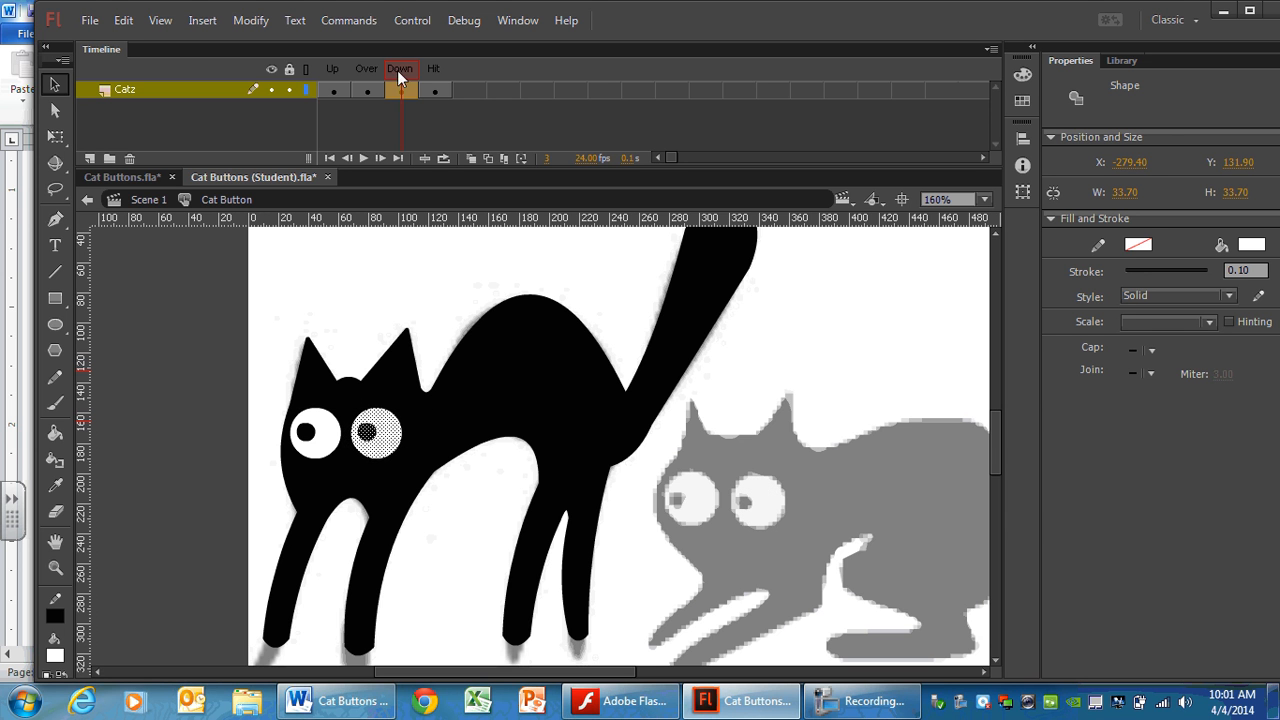
left_click(402, 130)
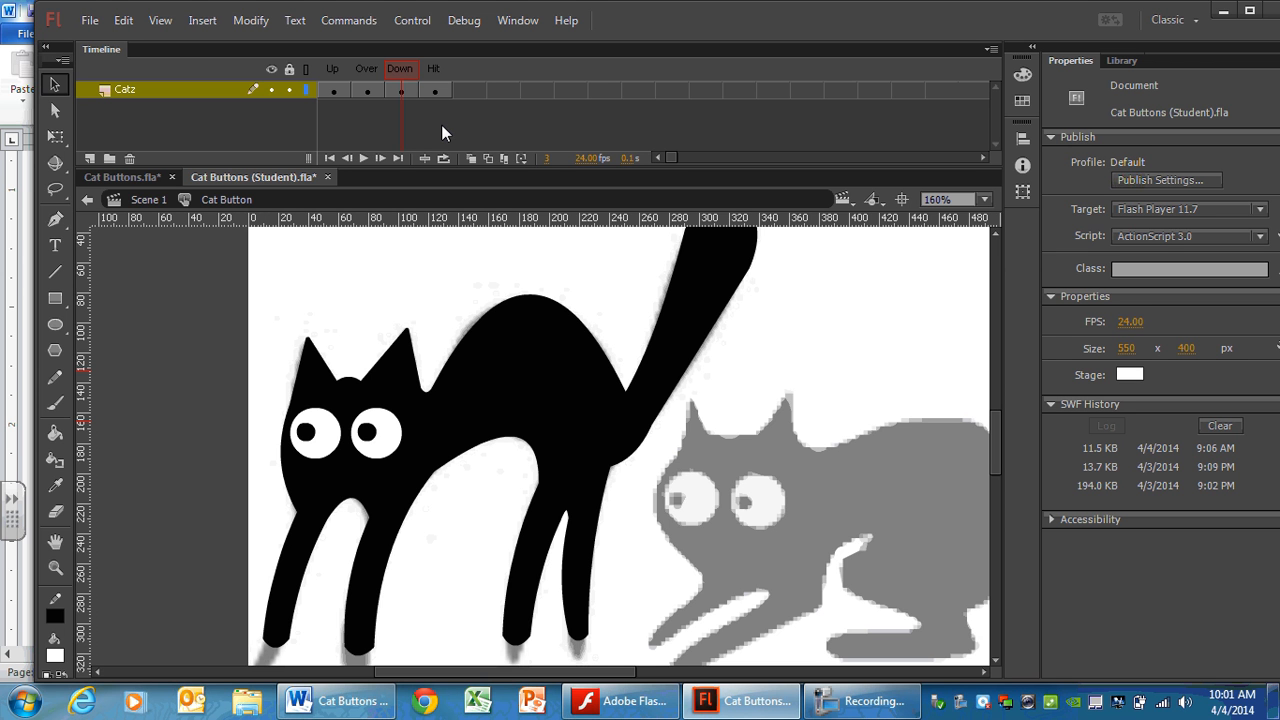
- Compare the cat drawings across the button's Up, Over, Down and Hit frames
left_click(335, 91)
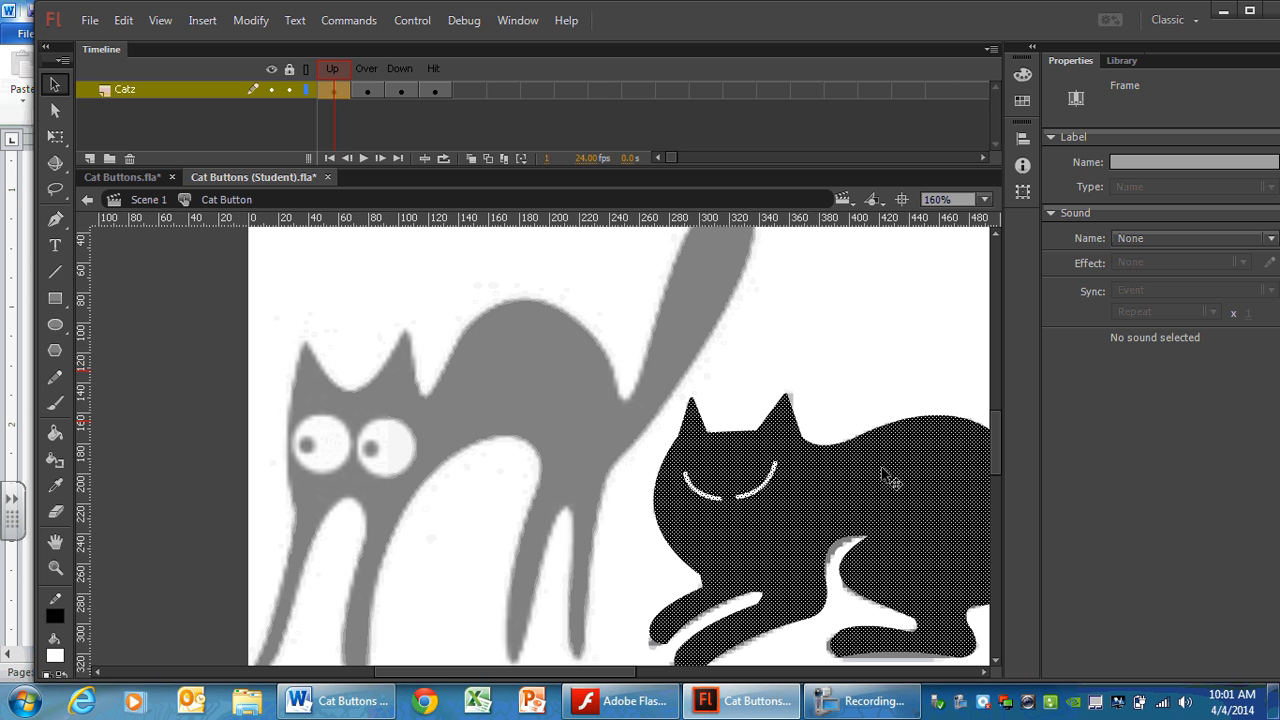
left_click(367, 91)
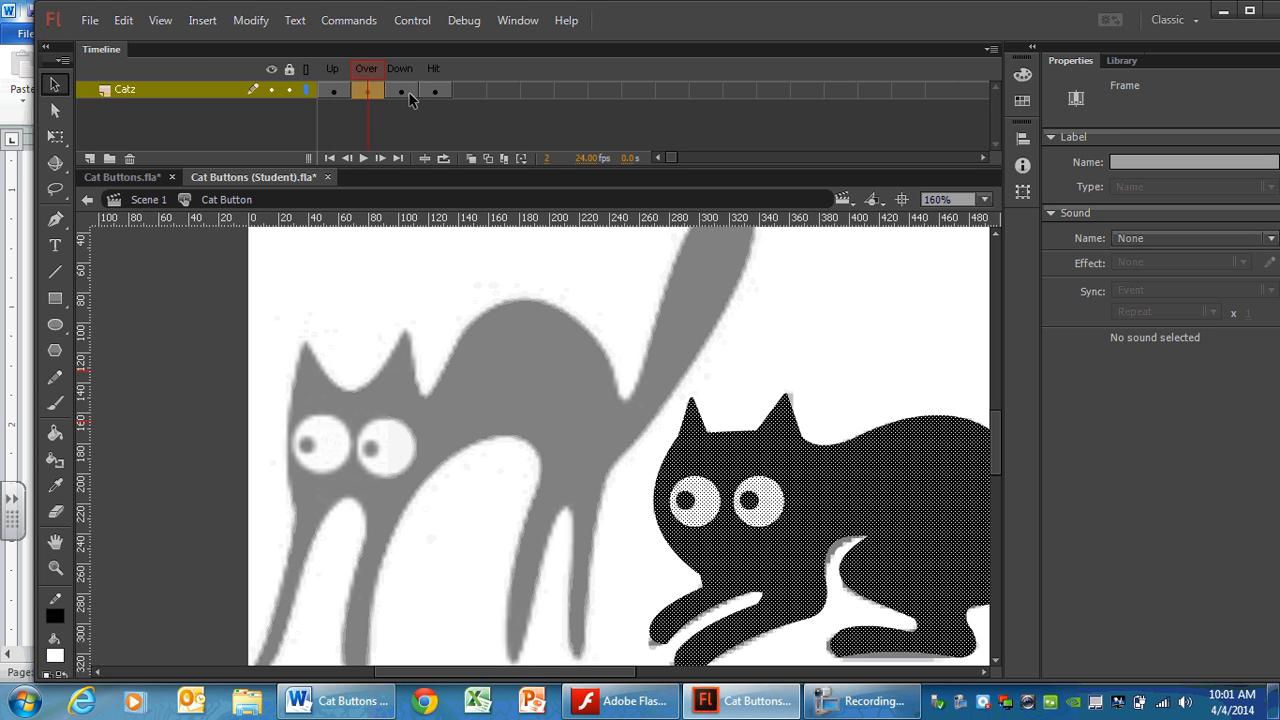
left_click(401, 91)
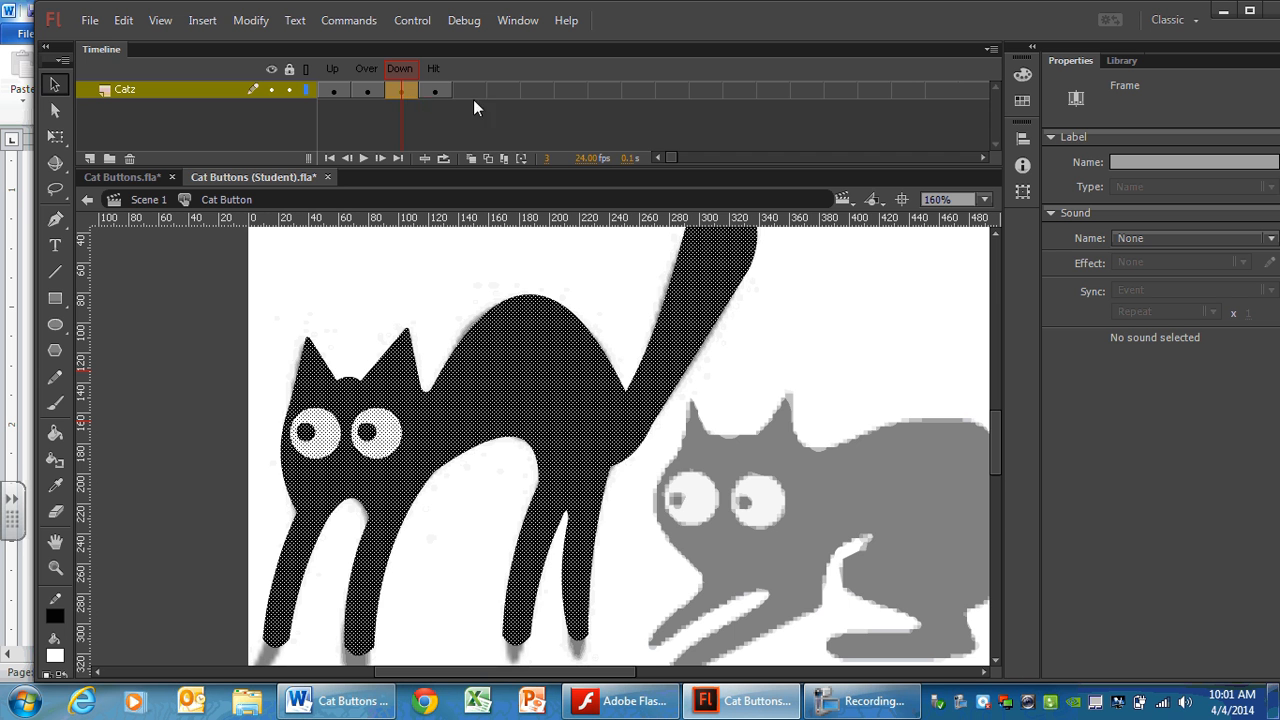
left_click(436, 91)
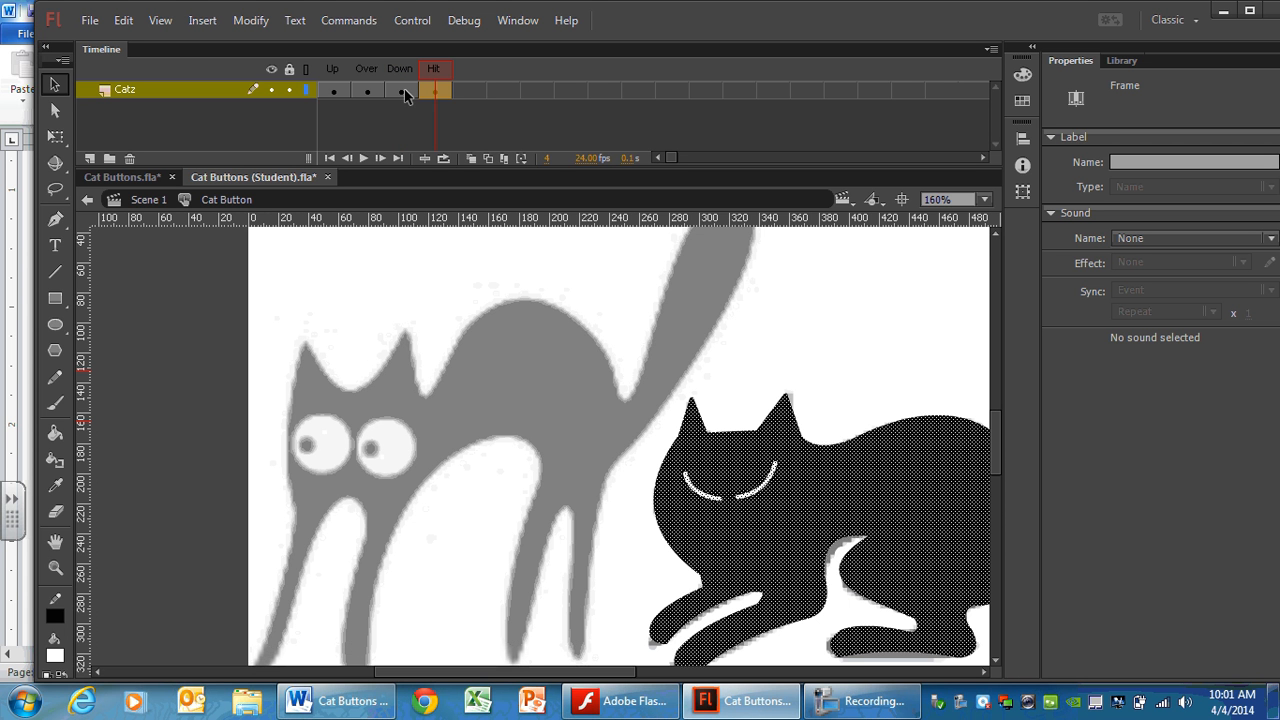
left_click(403, 92)
left_click(366, 92)
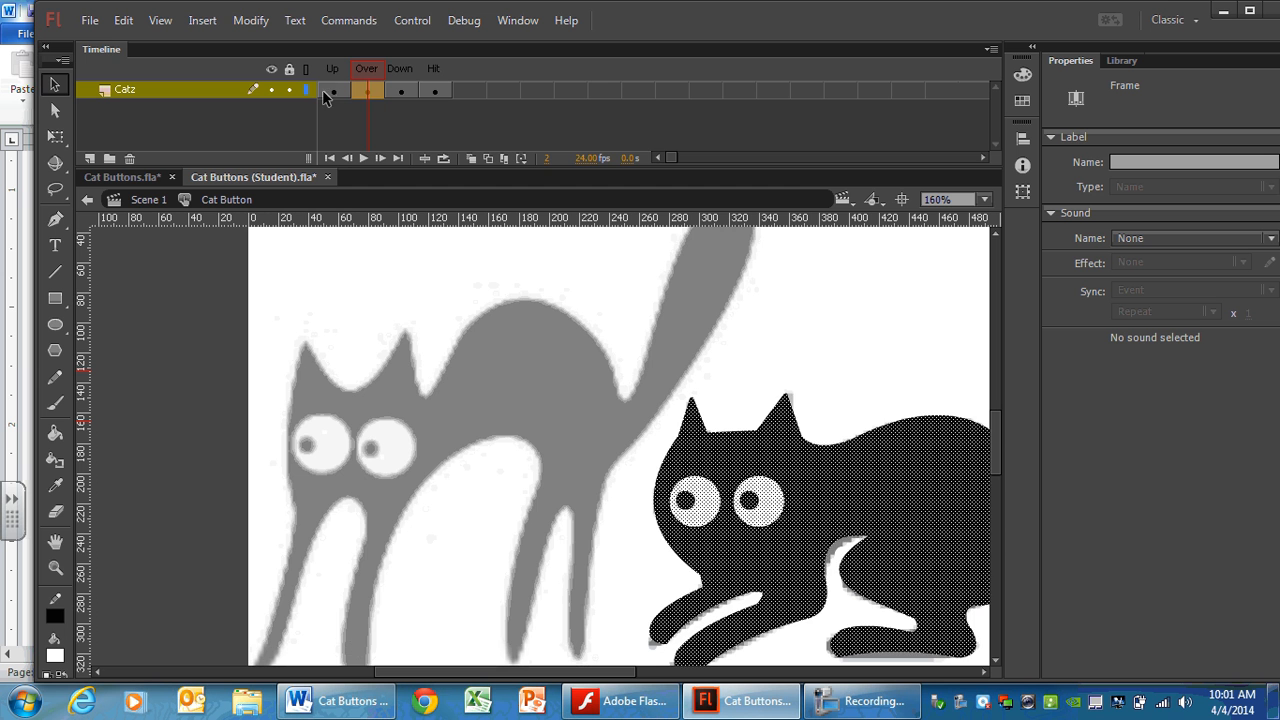
left_click(334, 91)
left_click(401, 91)
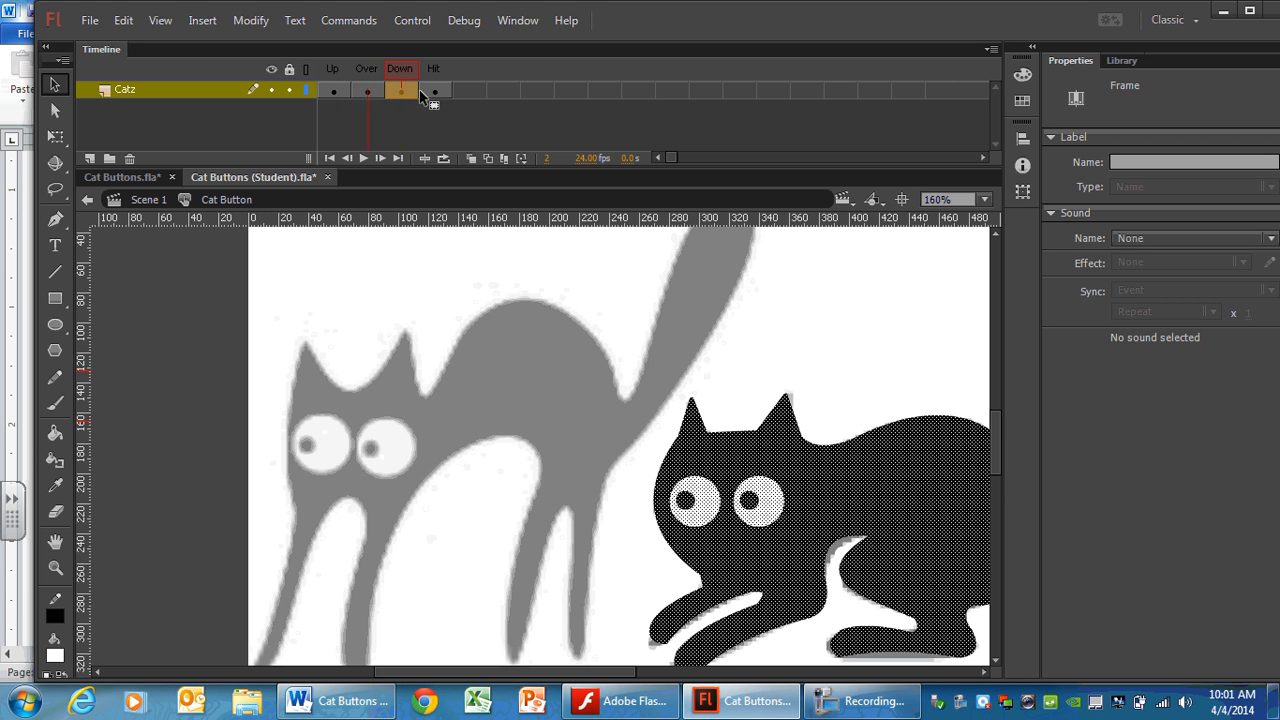
left_click(431, 91)
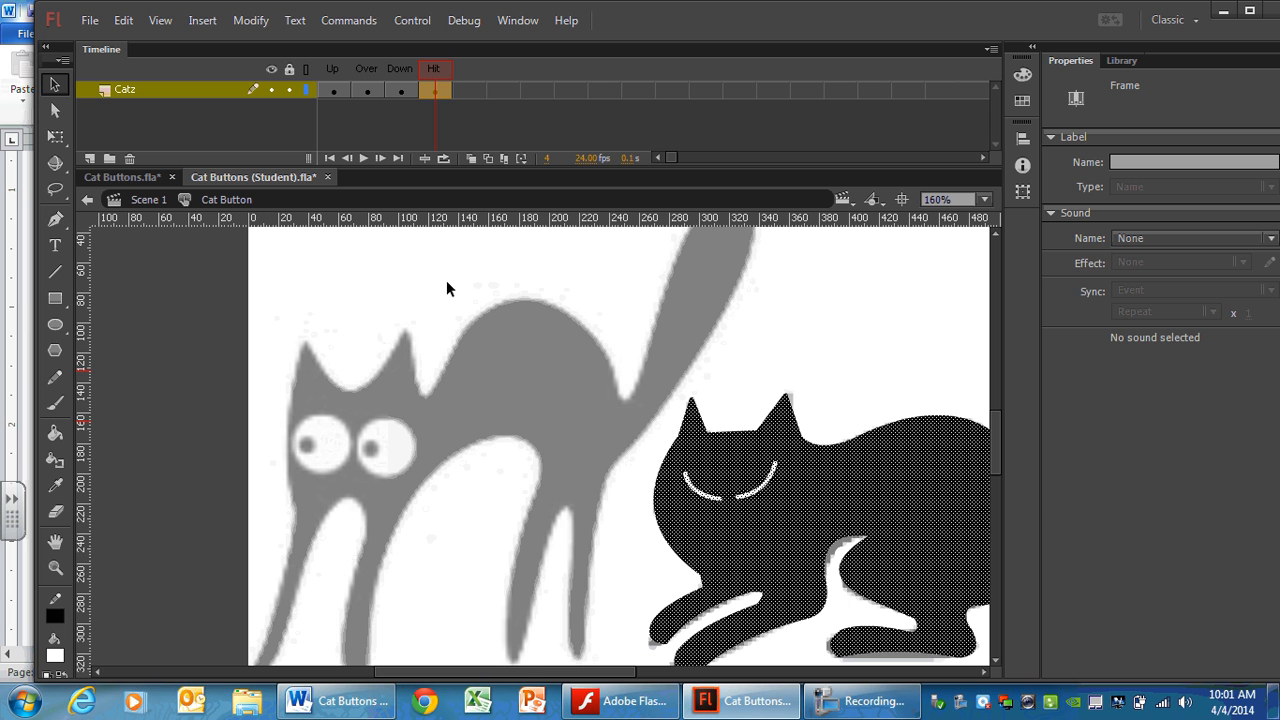
left_click_drag(436, 68, 400, 72)
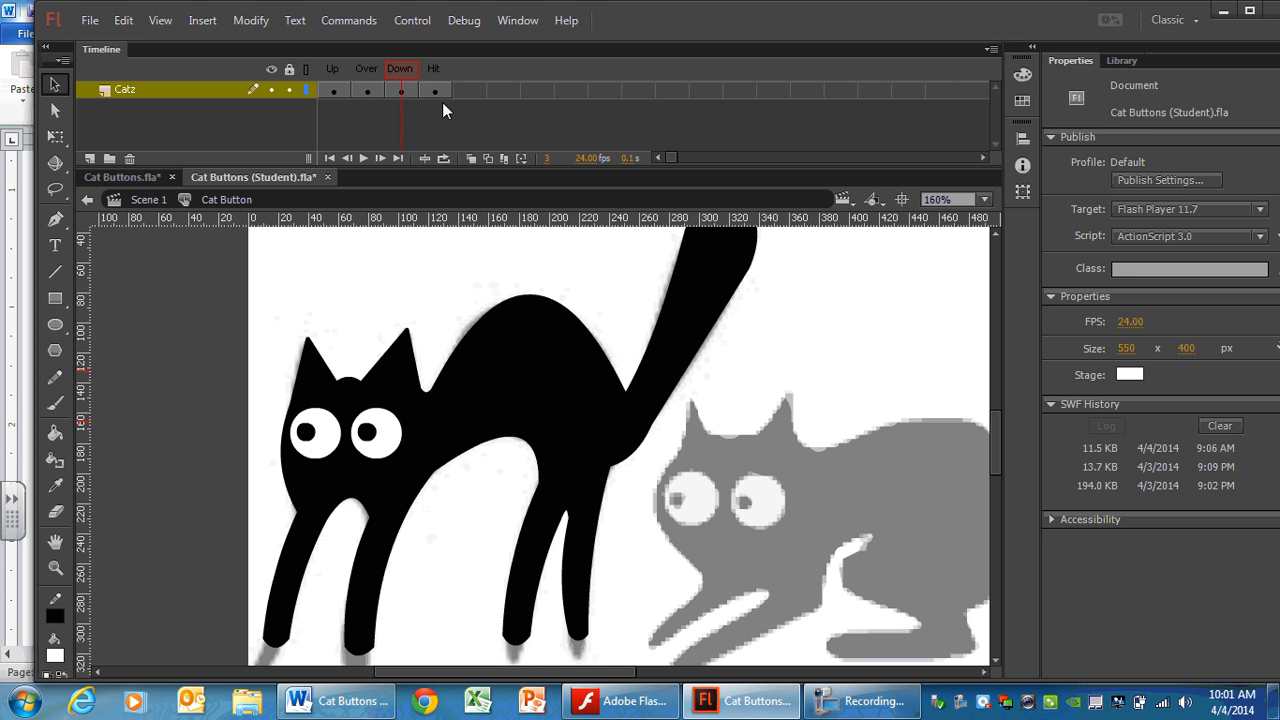
left_click(333, 91)
left_click(367, 91)
left_click(434, 91)
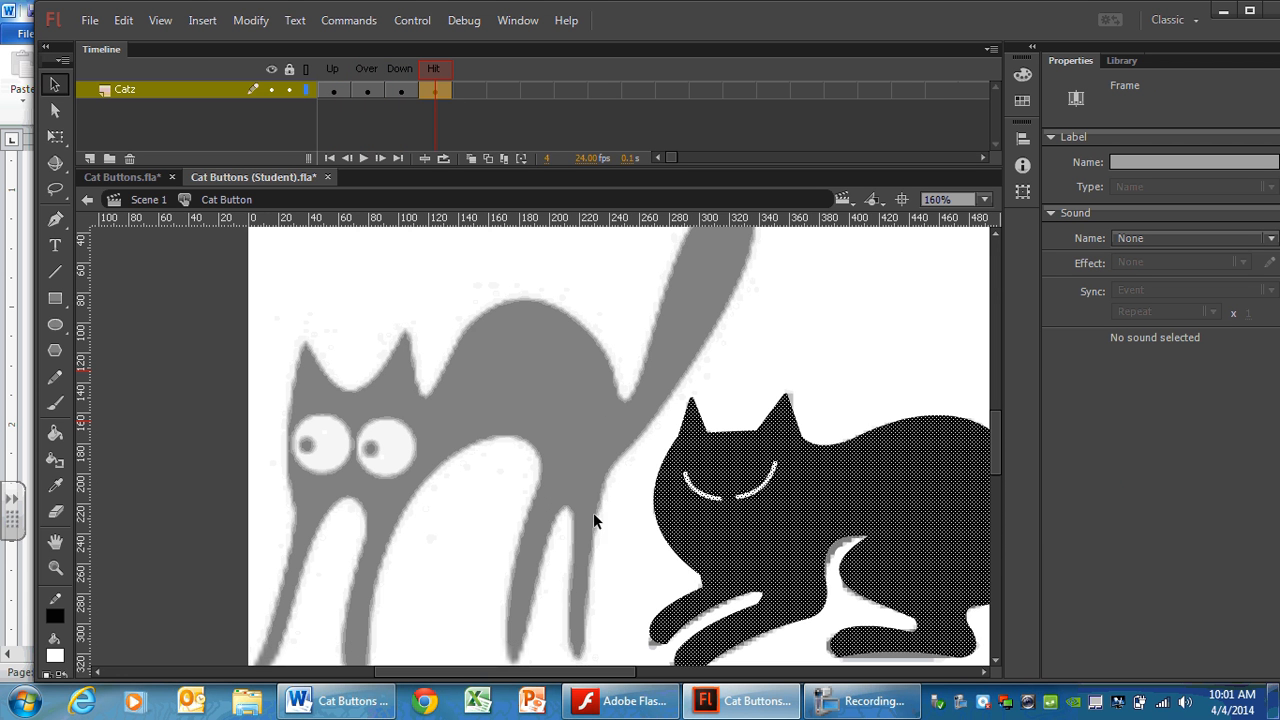
- In the Up frame, add a horizontal ruler guide along the bottom of the sleeping cat's lowest front paw
left_click_drag(557, 677, 632, 666)
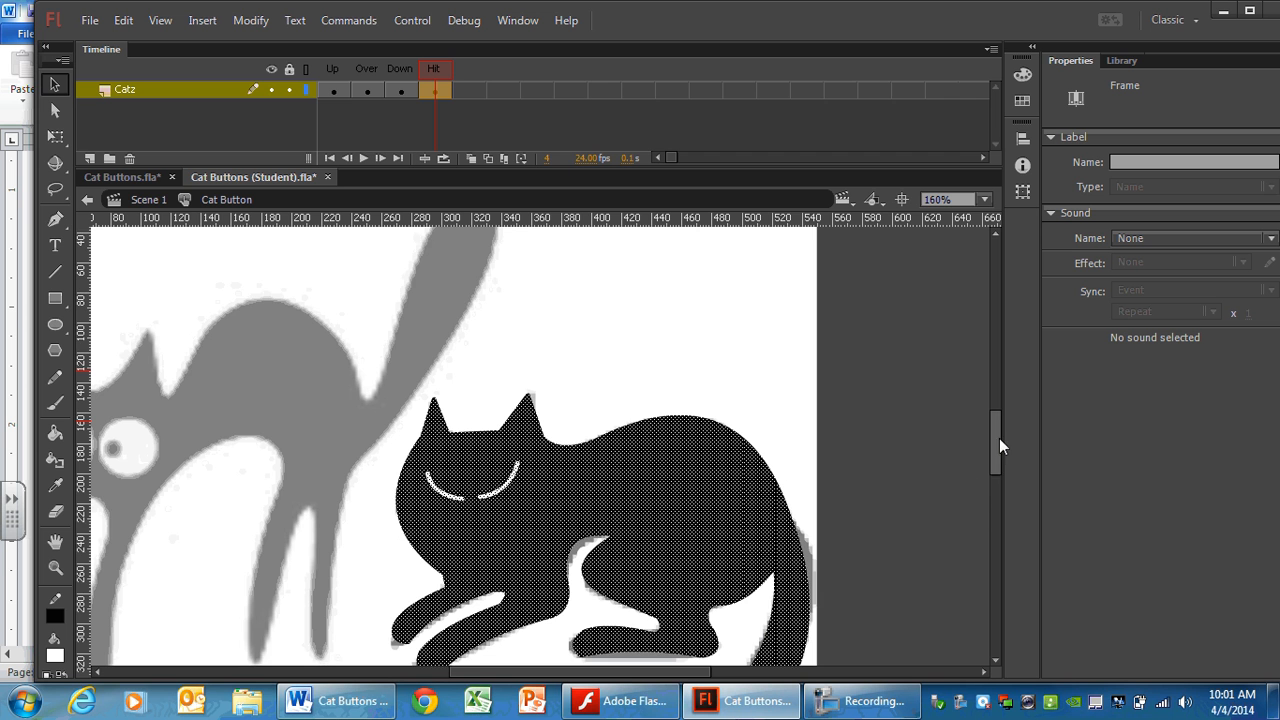
left_click_drag(999, 438, 1000, 463)
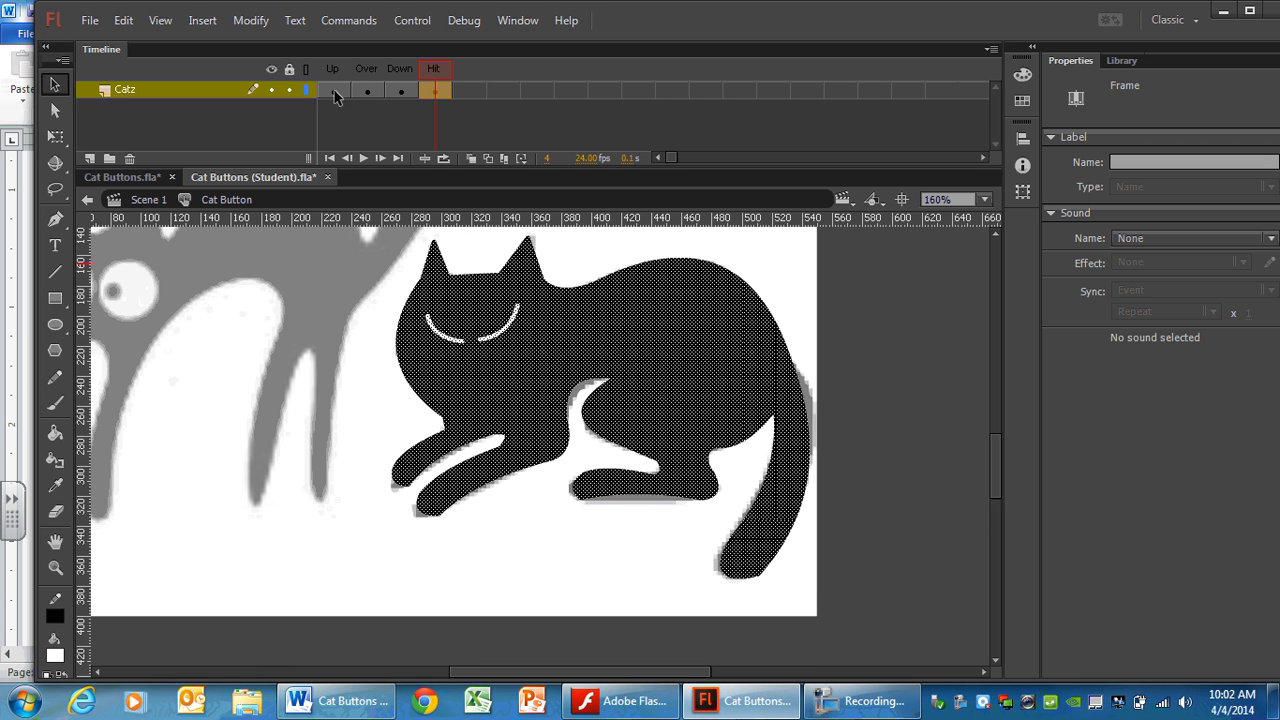
left_click(337, 72)
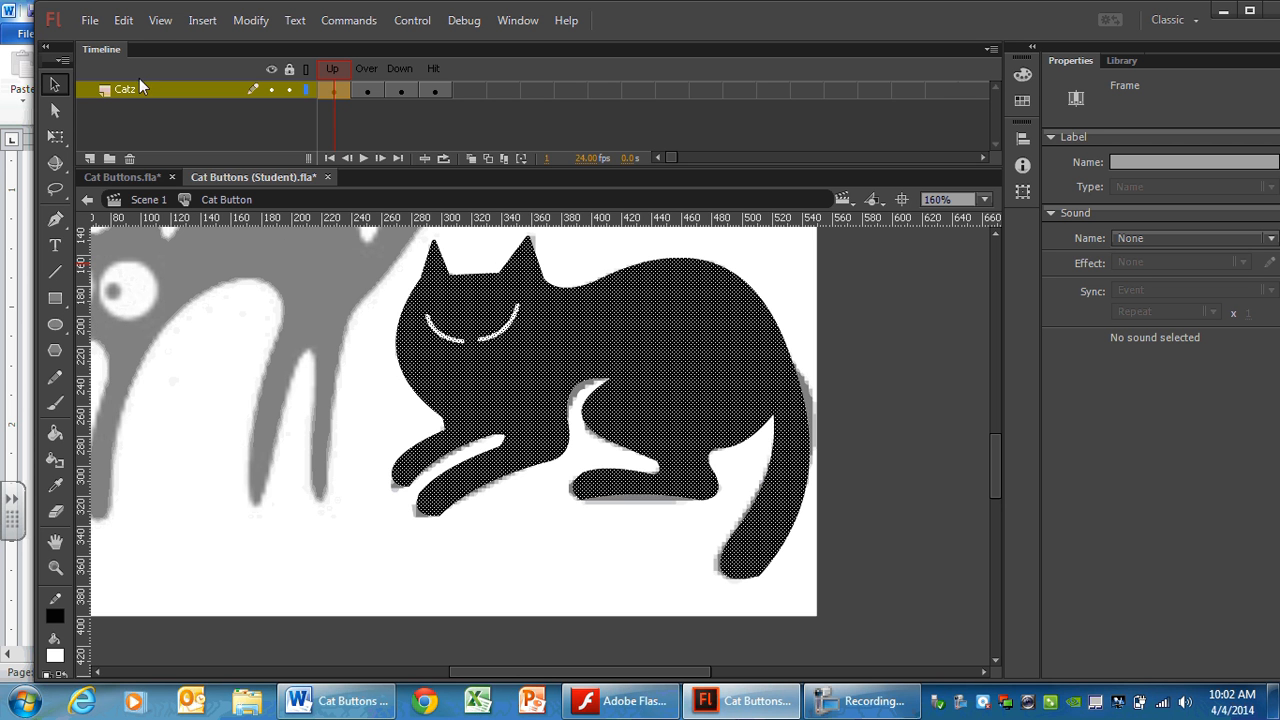
left_click(164, 21)
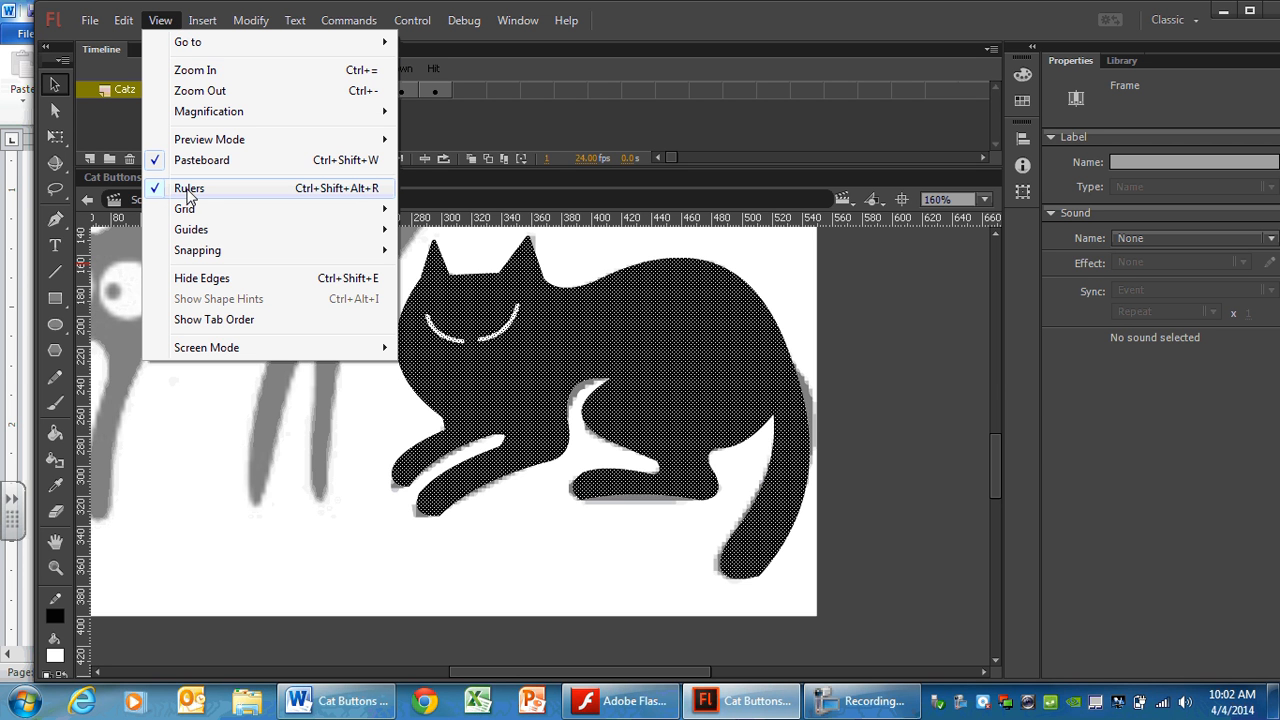
left_click(162, 20)
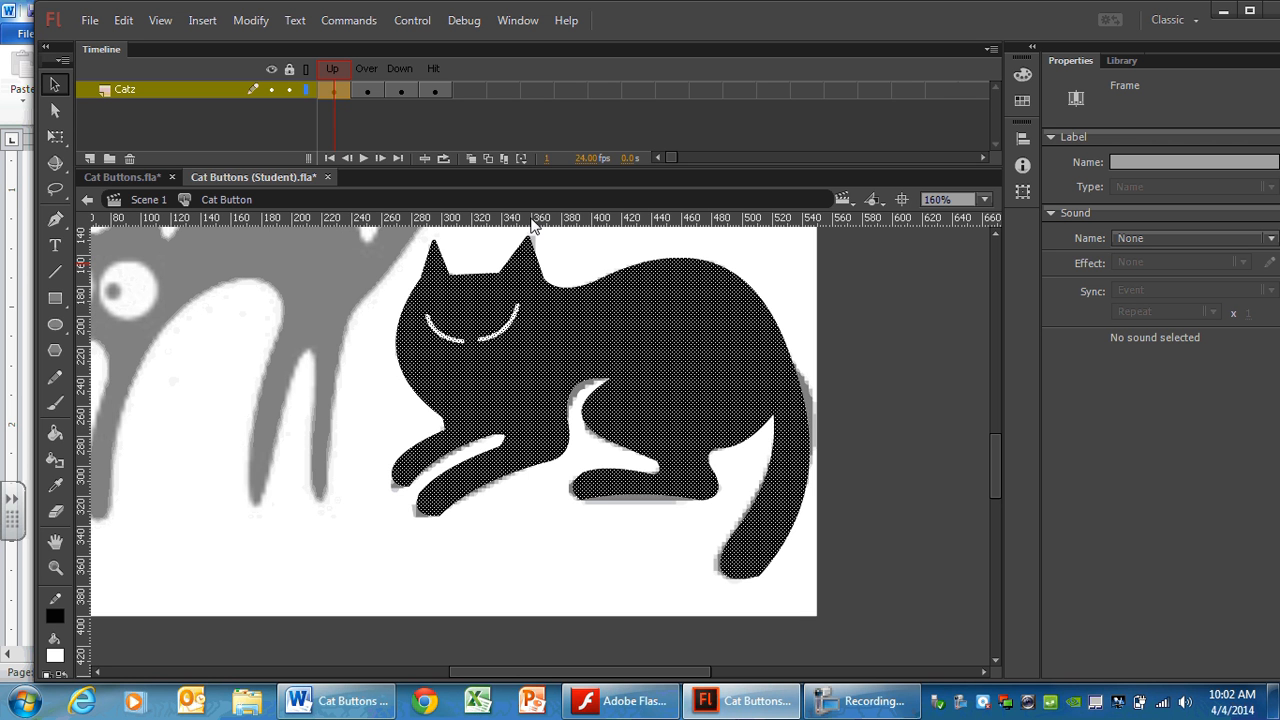
left_click_drag(537, 222, 516, 516)
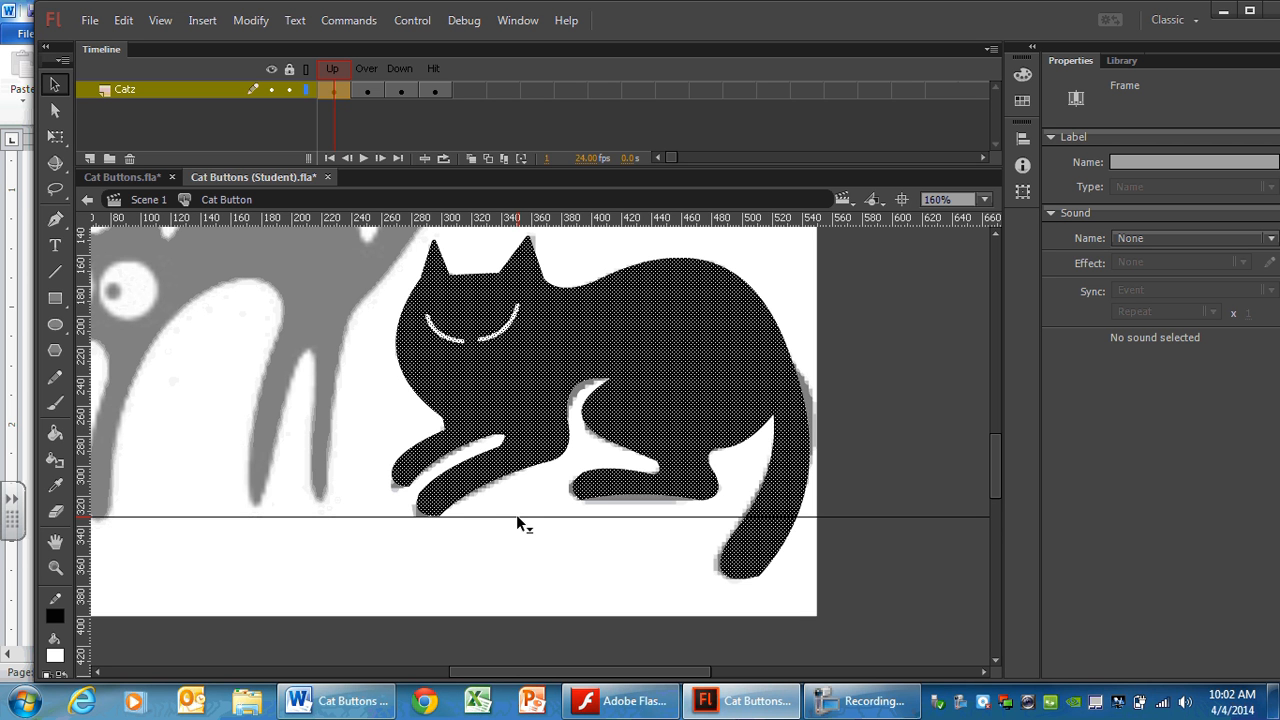
mouse_move(516, 514)
left_mouse_down()
mouse_move(530, 238)
mouse_move(522, 526)
mouse_move(503, 515)
left_mouse_up()
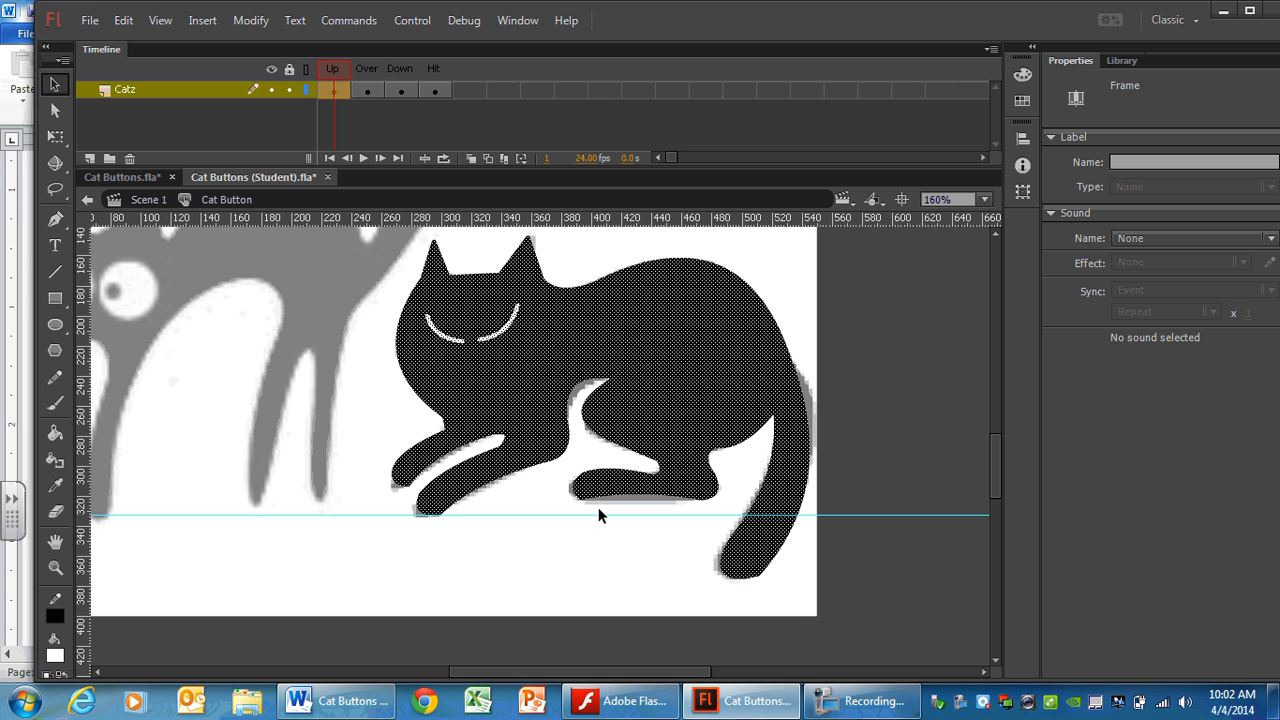
- Check the cats' paws against the horizontal guide in the Over, Down and Hit frames
left_click(366, 66)
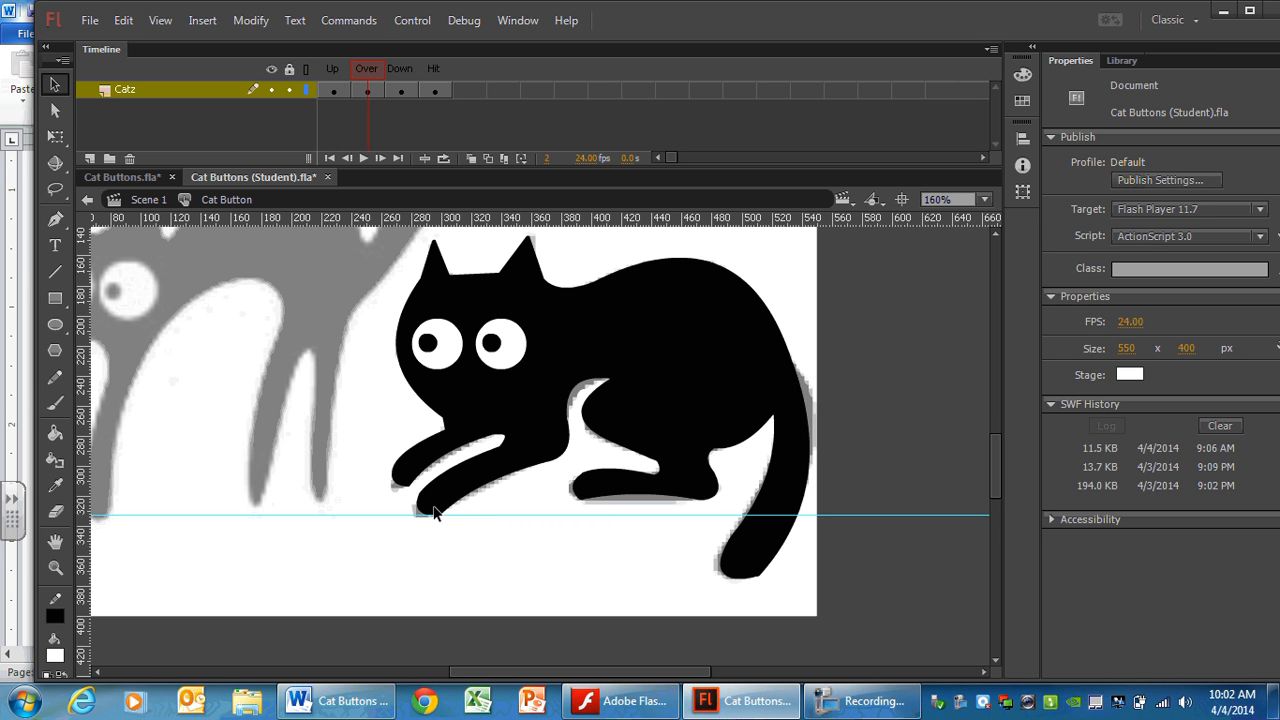
left_click(400, 68)
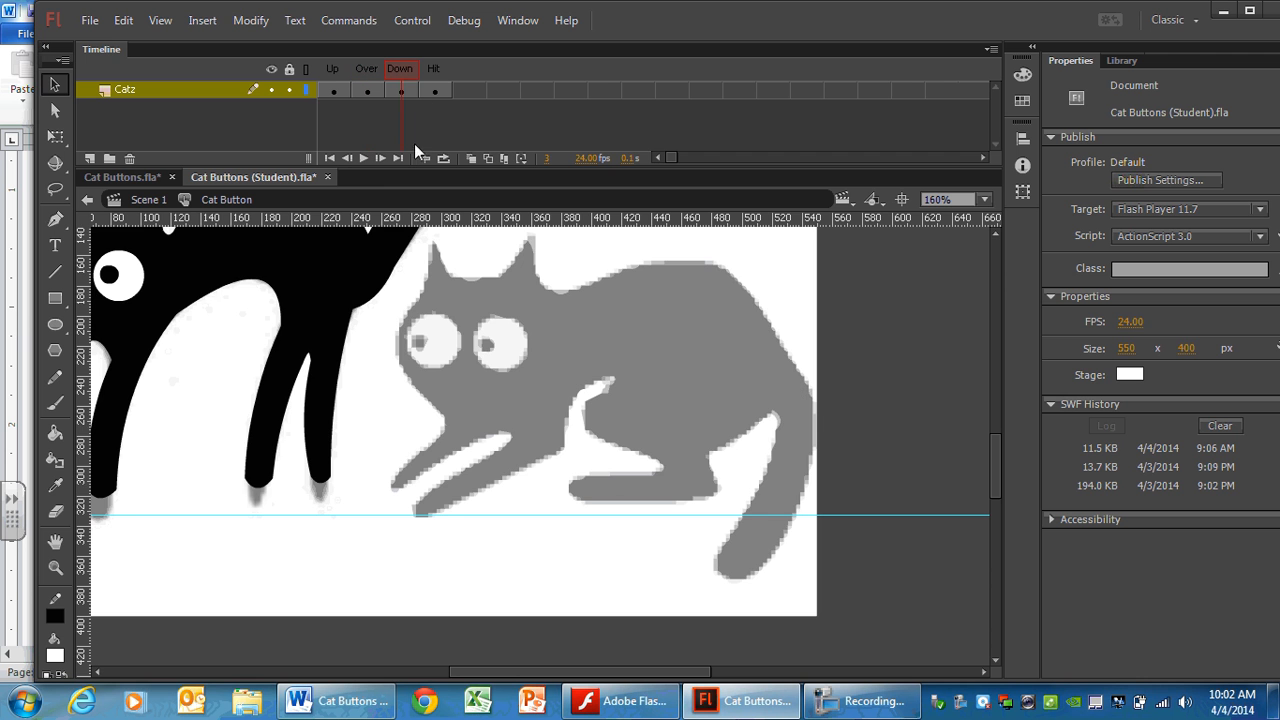
left_click(433, 90)
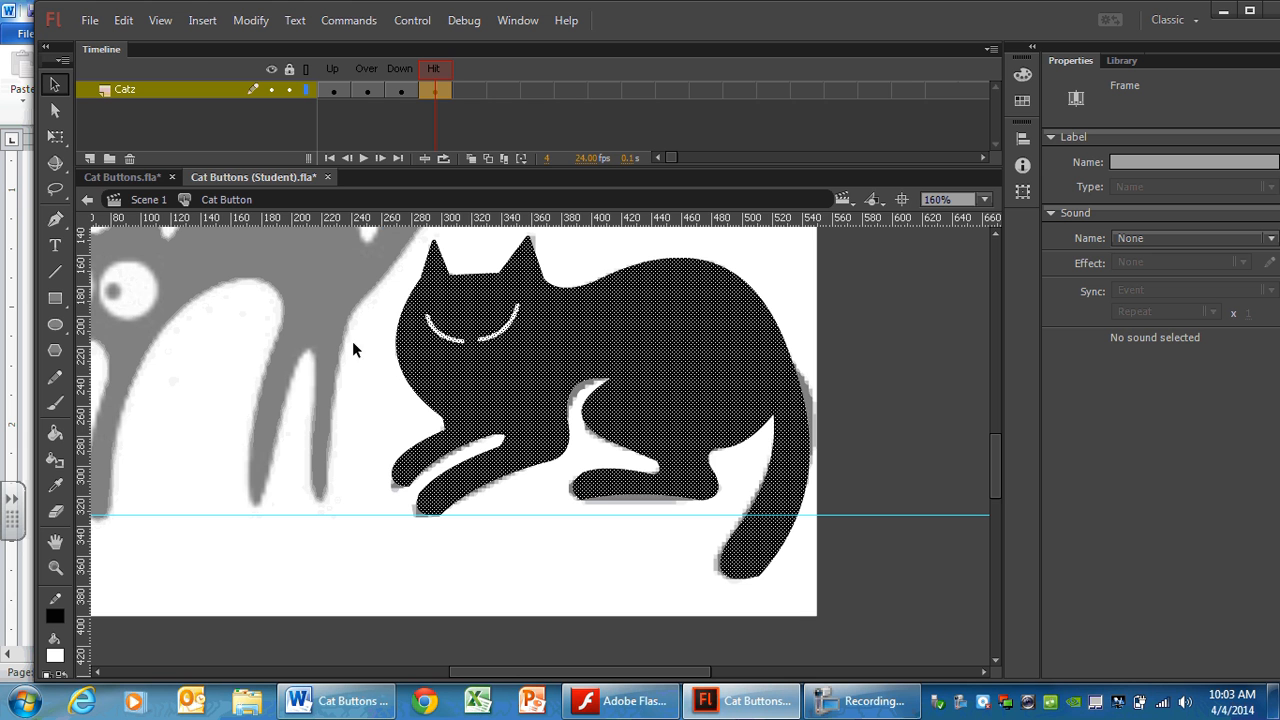
- Add a vertical ruler guide touching the outermost tip of the sleeping cat's front paw
left_click_drag(86, 310, 89, 343)
left_click_drag(88, 440, 290, 418)
left_click_drag(409, 416, 393, 399)
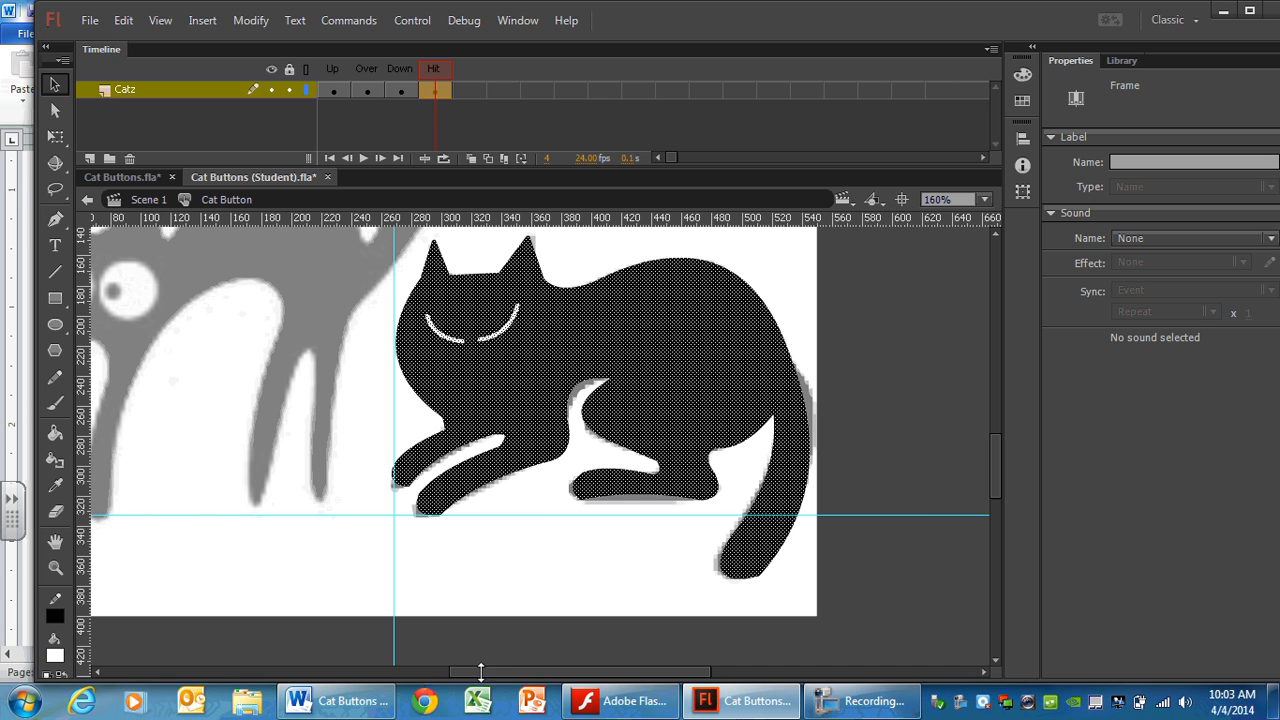
left_click_drag(457, 674, 417, 674)
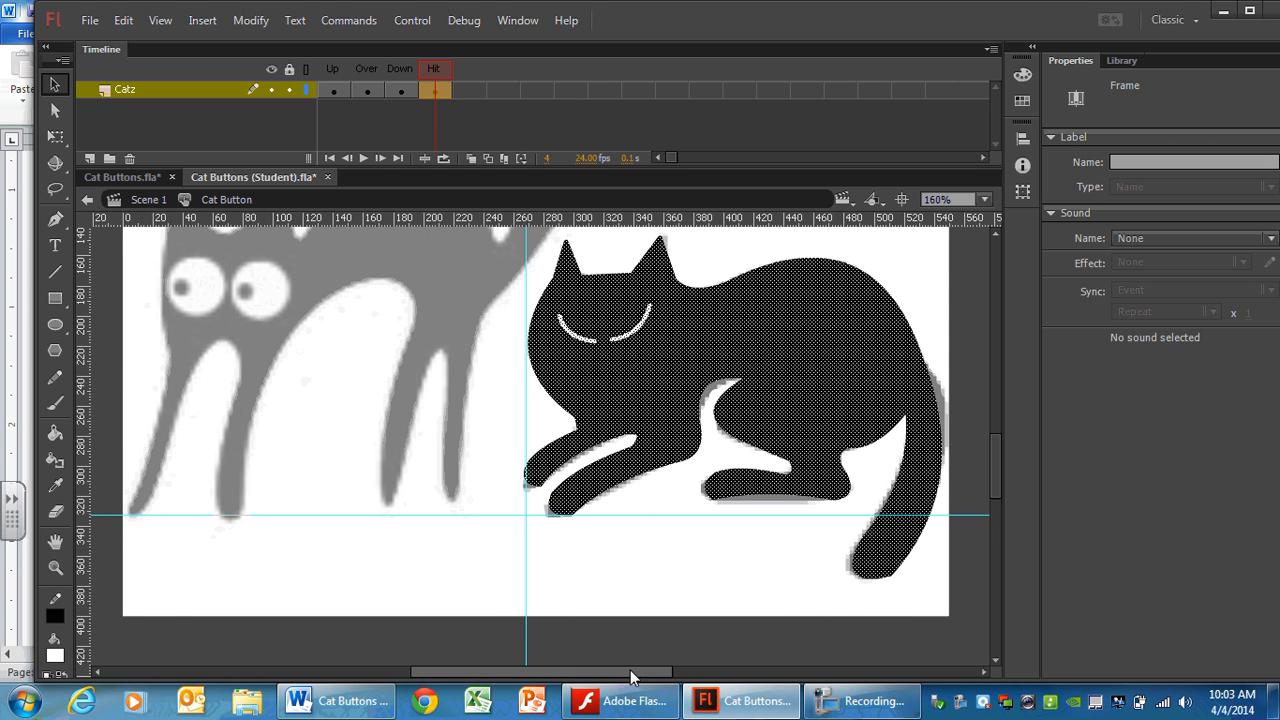
left_click_drag(630, 674, 668, 675)
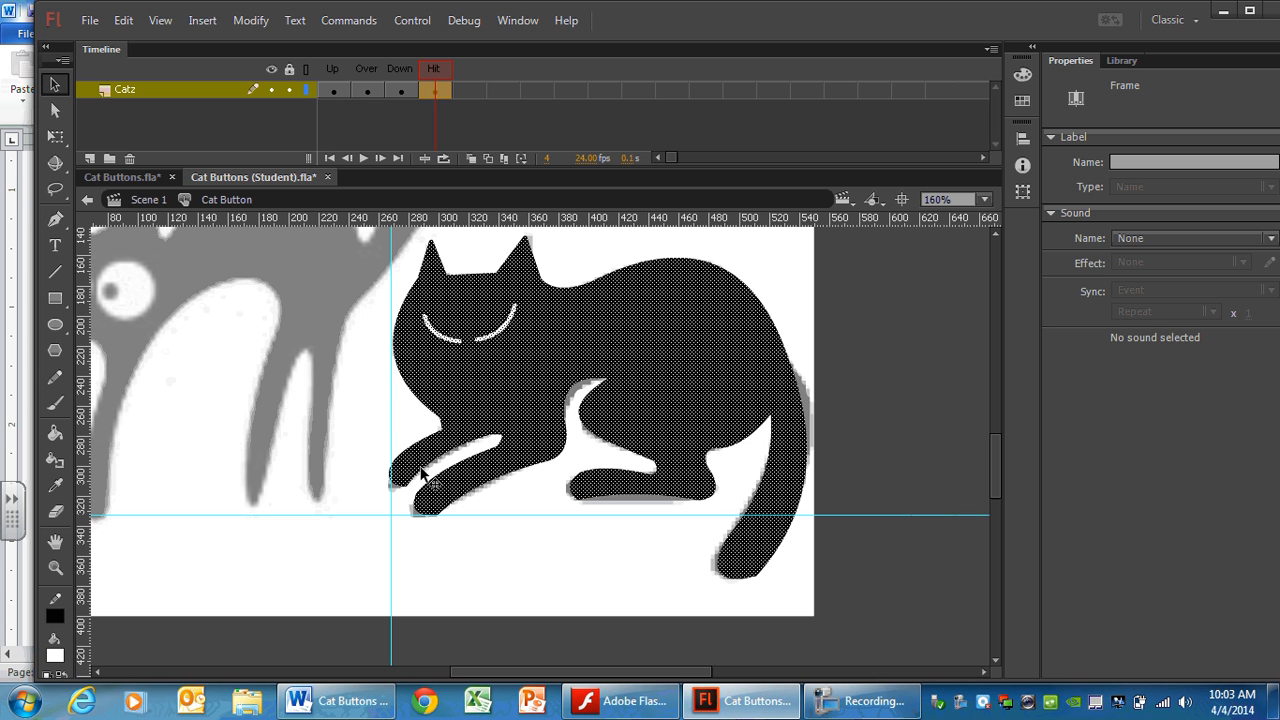
- Compare the cats' positions against the vertical guide in the Over, Up and Down frames
left_click(370, 91)
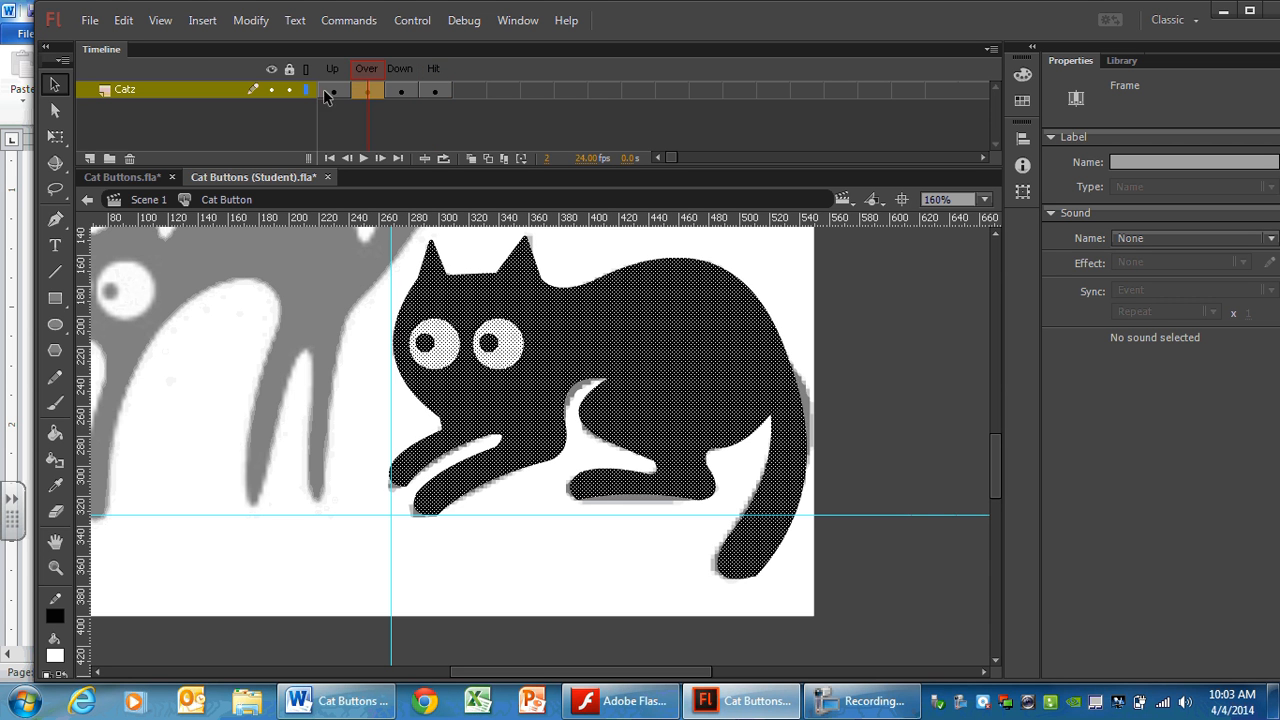
left_click(329, 93)
left_click(367, 91)
left_click(400, 91)
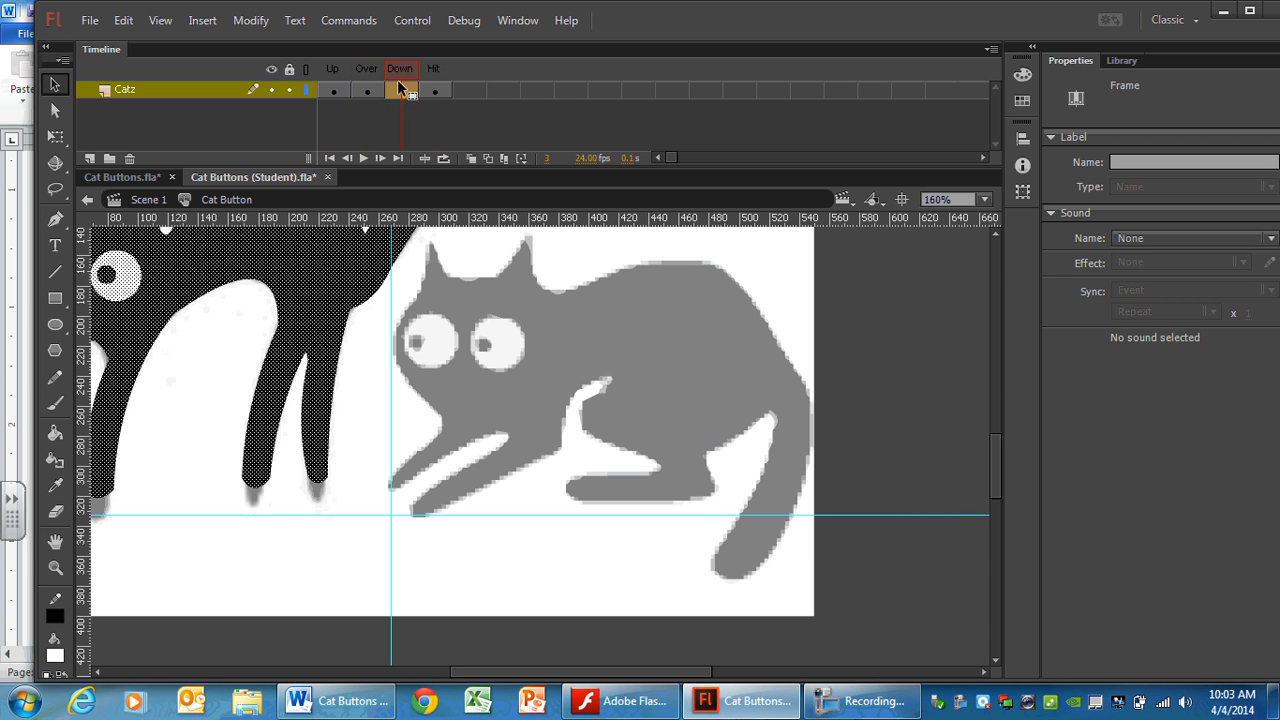
- Move the arched standing cat in the Down frame over the crouching reference cat, with its front paws near the guide intersection
left_click_drag(514, 677, 478, 677)
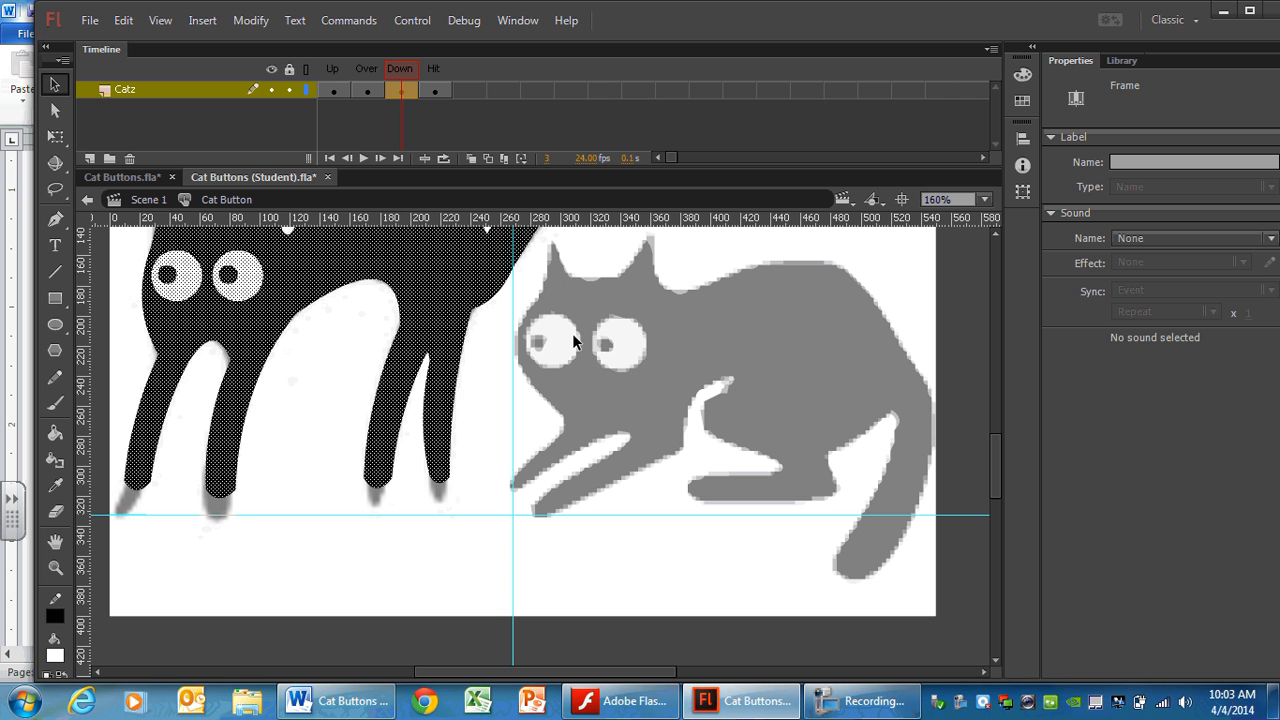
left_click(421, 127)
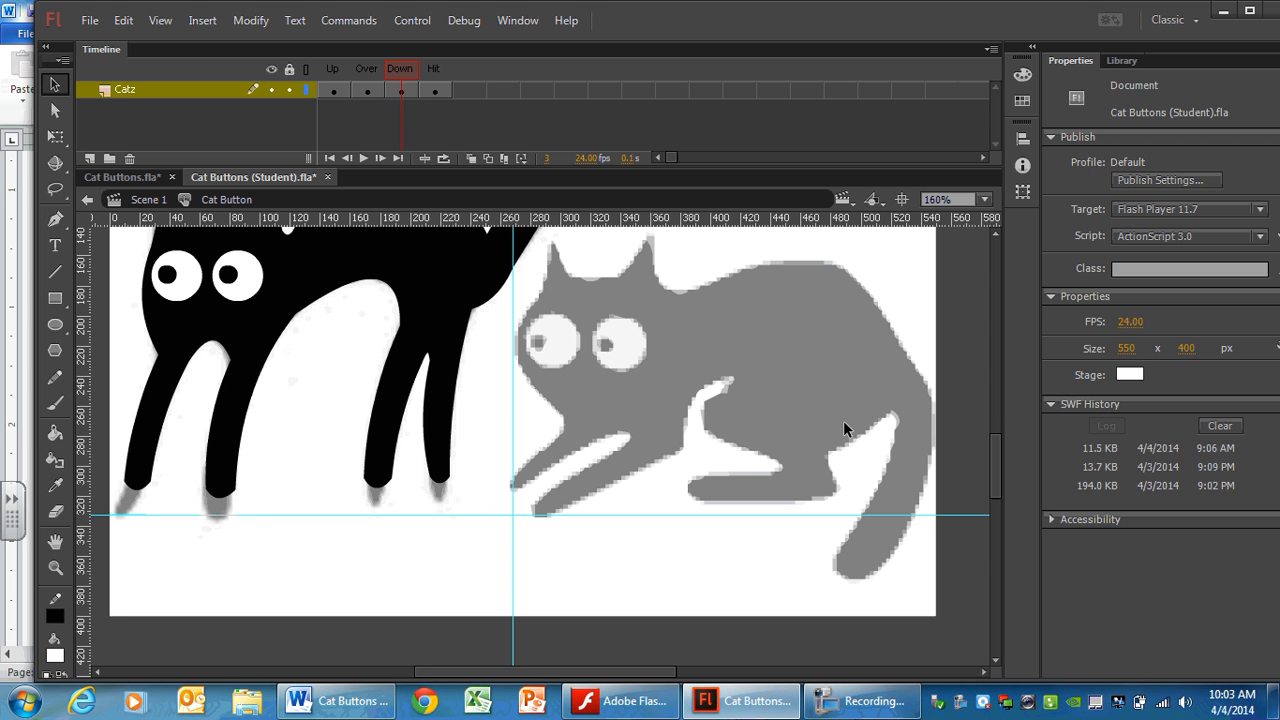
left_click_drag(998, 461, 995, 441)
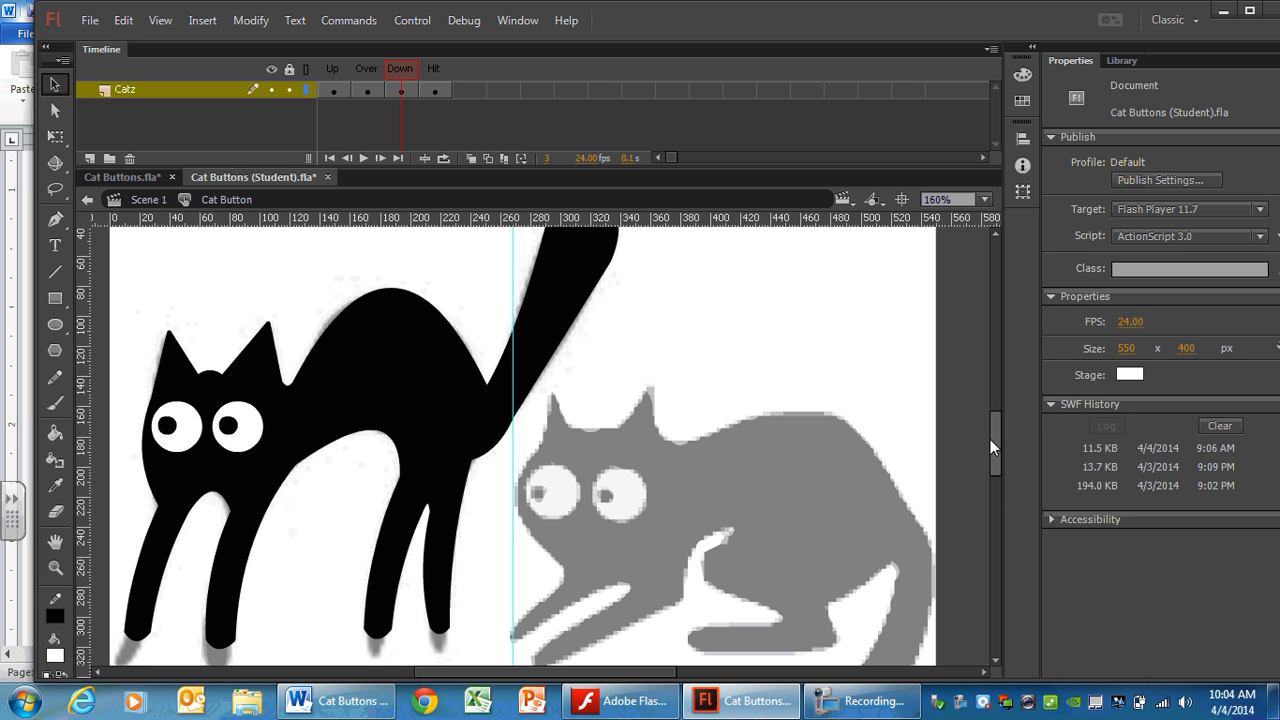
left_click(403, 92)
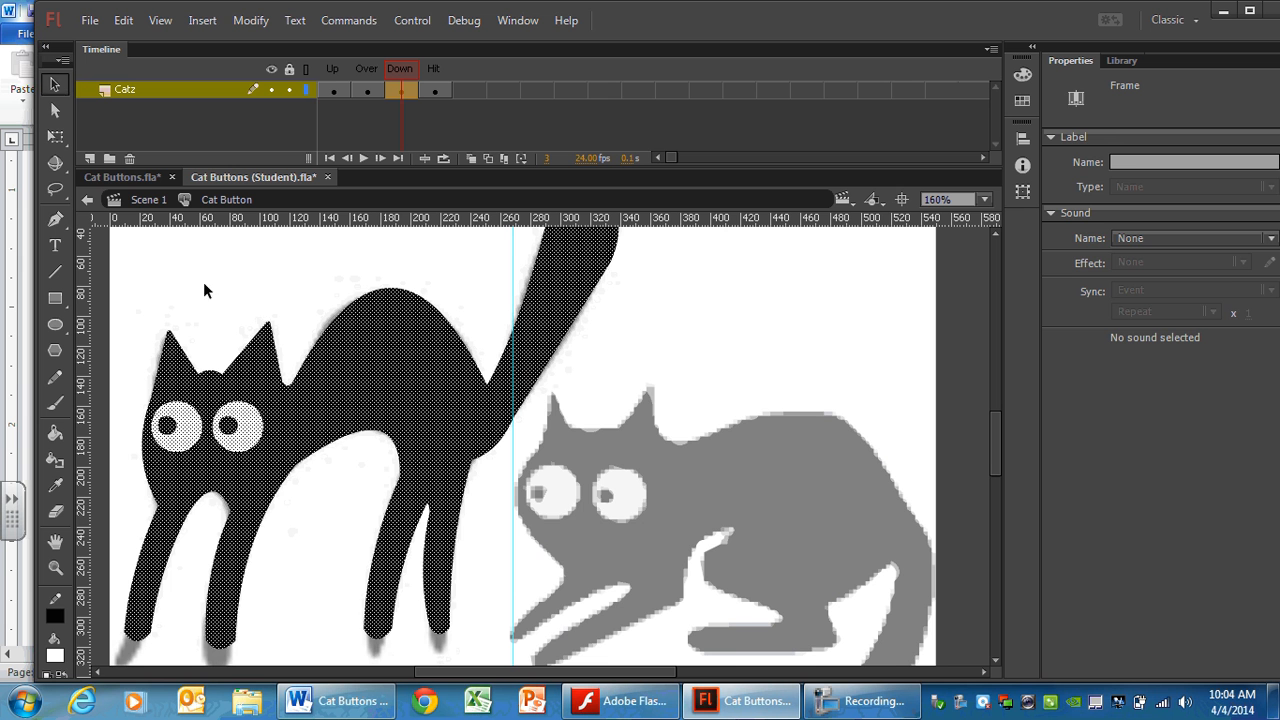
left_click_drag(330, 412, 695, 446)
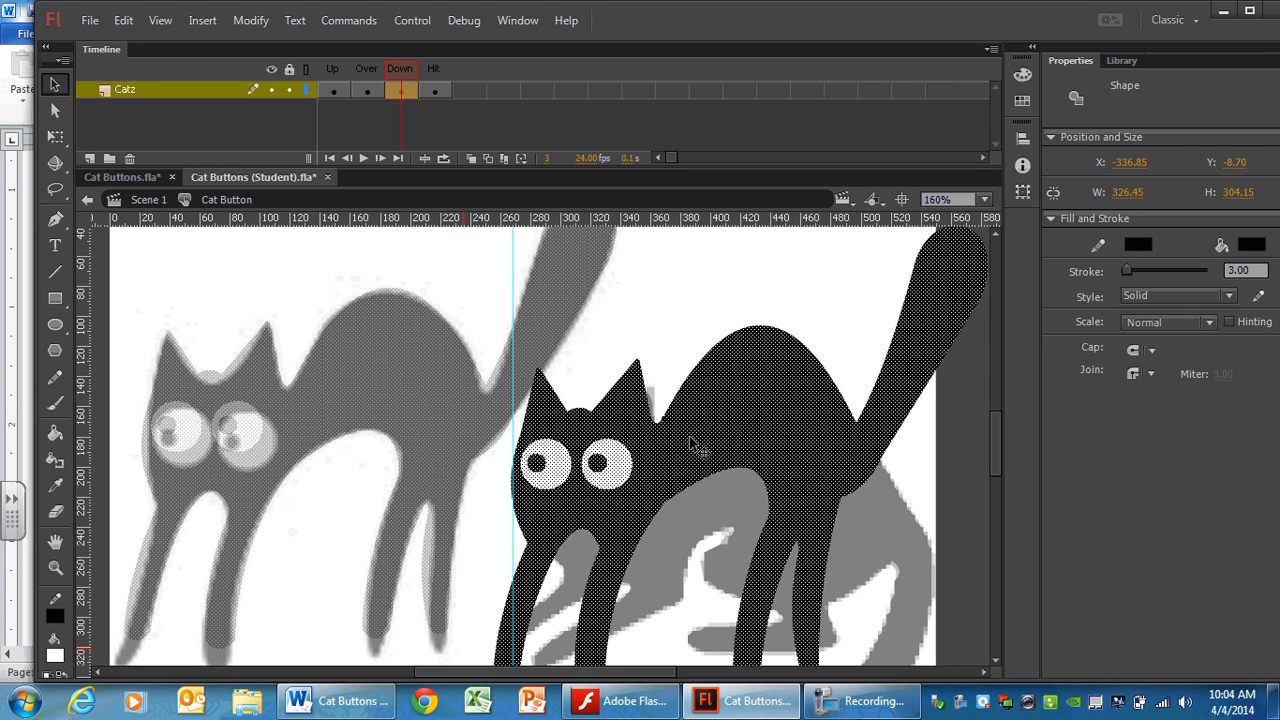
left_click_drag(994, 423, 994, 457)
left_click_drag(674, 406, 675, 381)
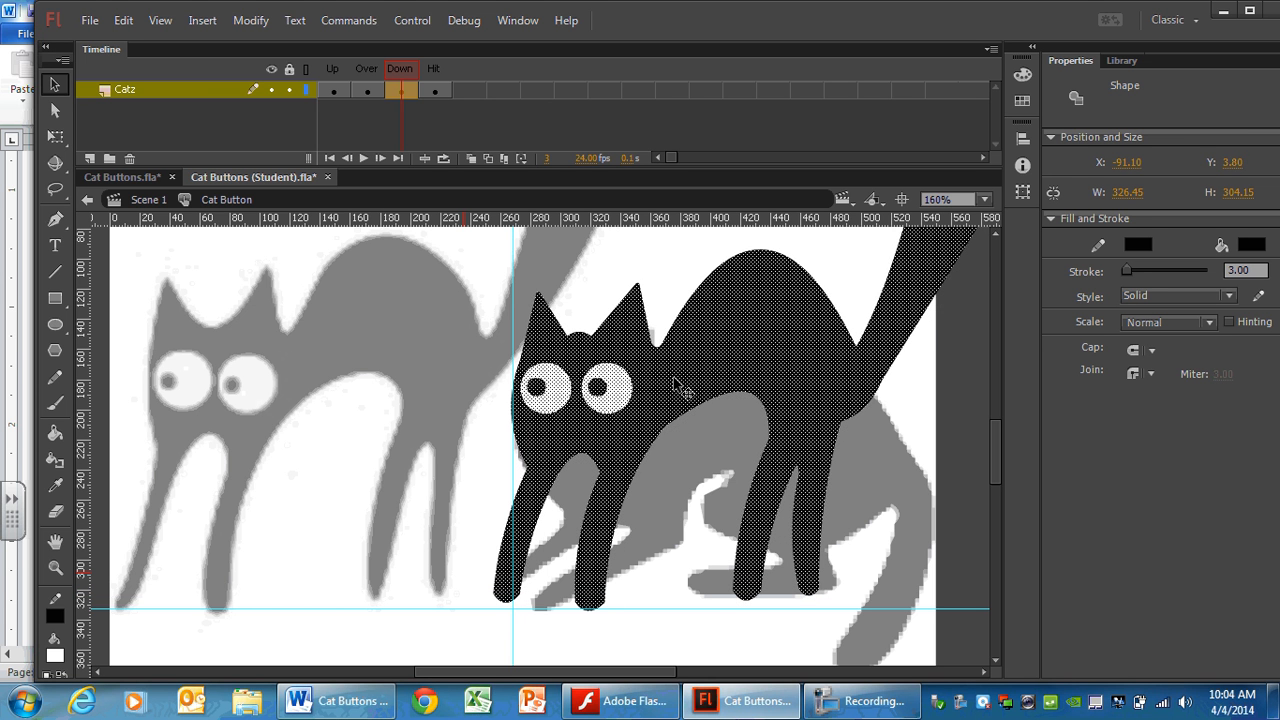
- Nudge the arched cat up and right to X -89.90, Y 2.00, aligning its face and lowest paw with the guides
key("Up")
key("Up")
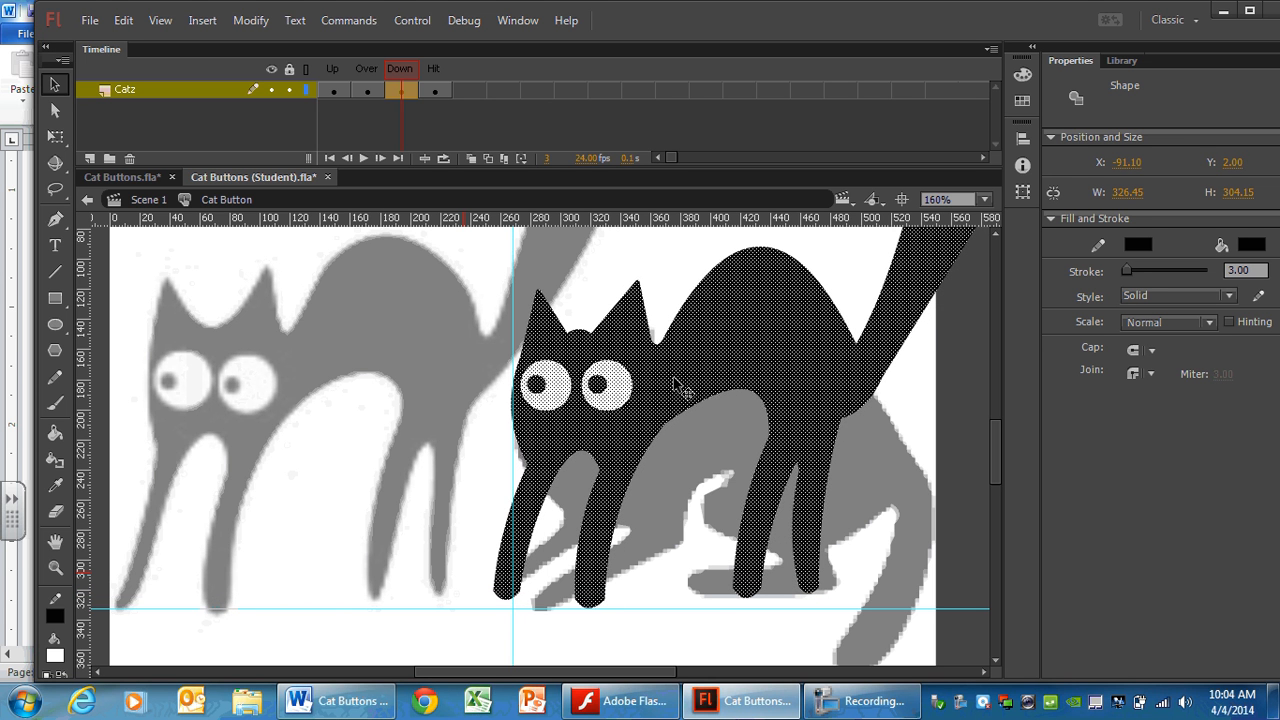
key("Right")
key("Right")
key("Right")
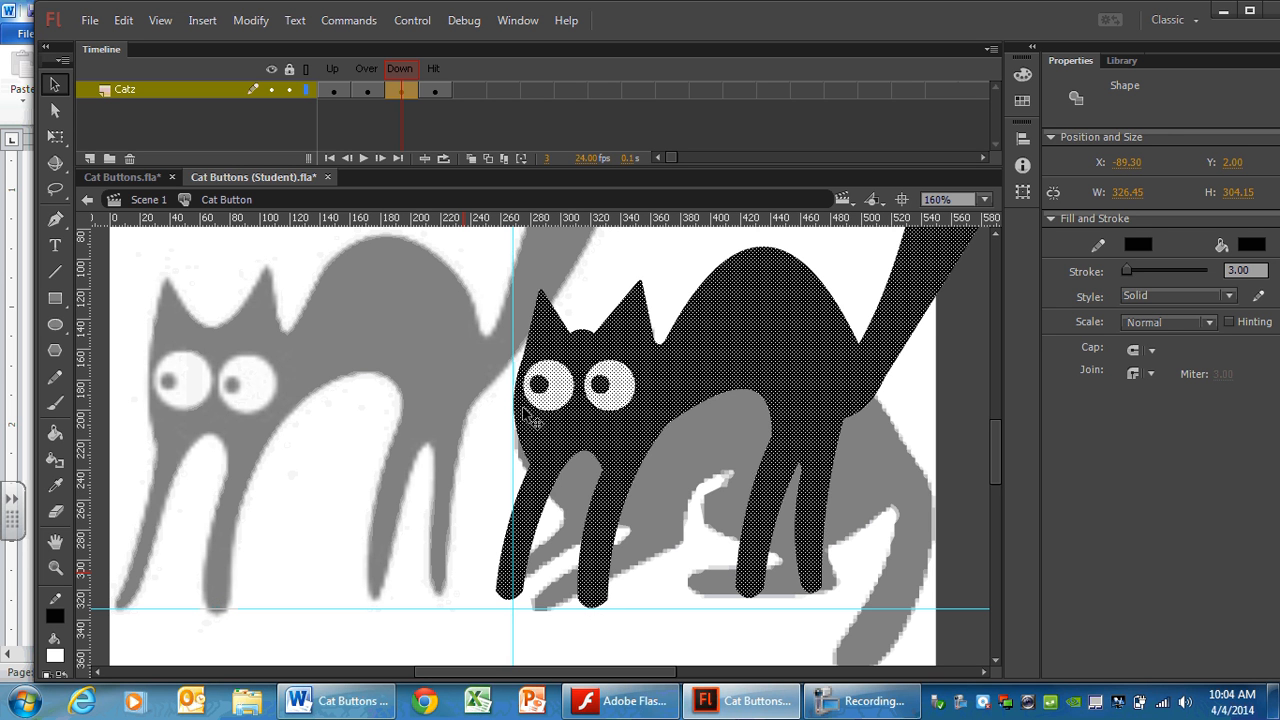
left_click_drag(527, 416, 526, 416)
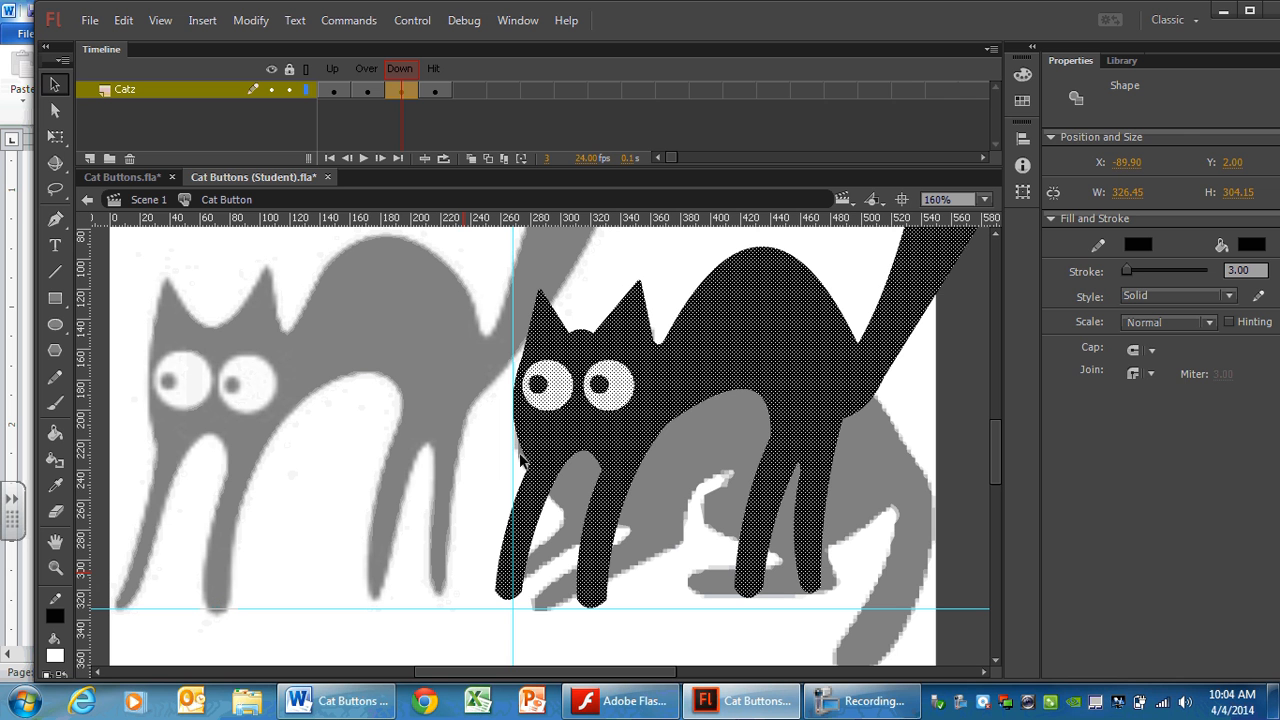
- Scrub through the button's Up, Over, Down and Hit frames to check the cats' alignment with the guides
left_click(366, 70)
left_click(332, 72)
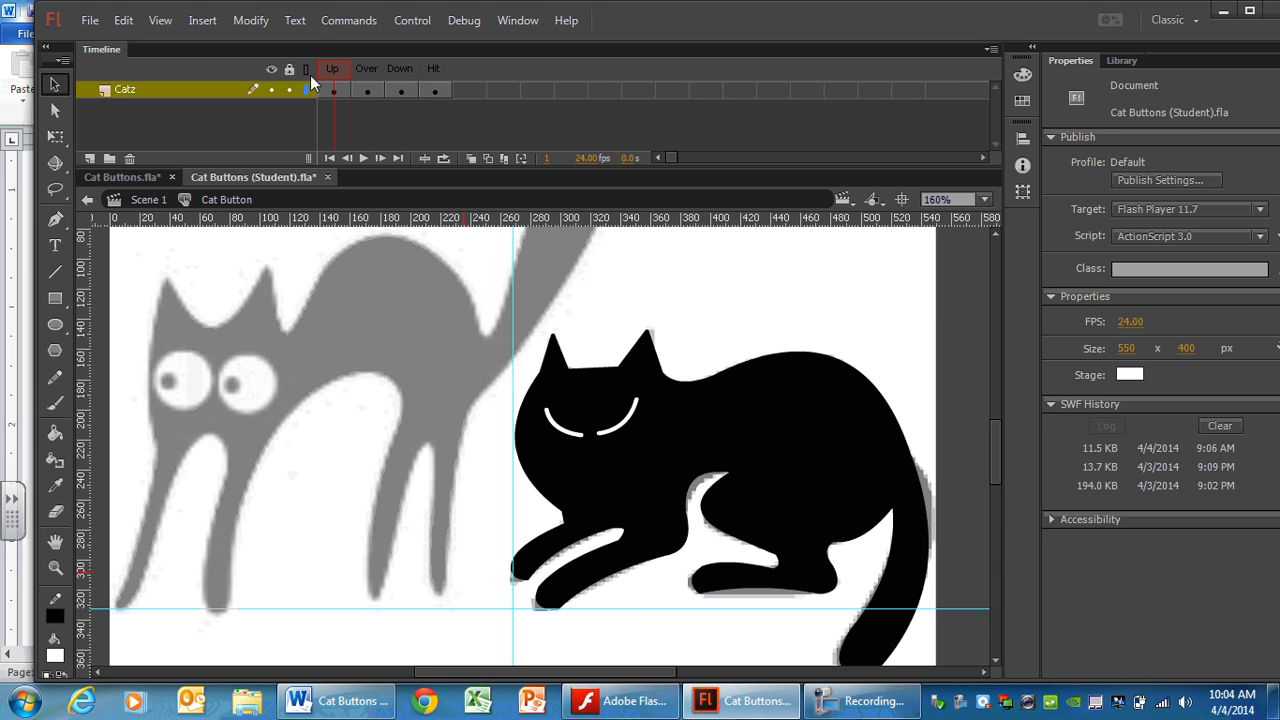
left_click_drag(318, 75, 381, 71)
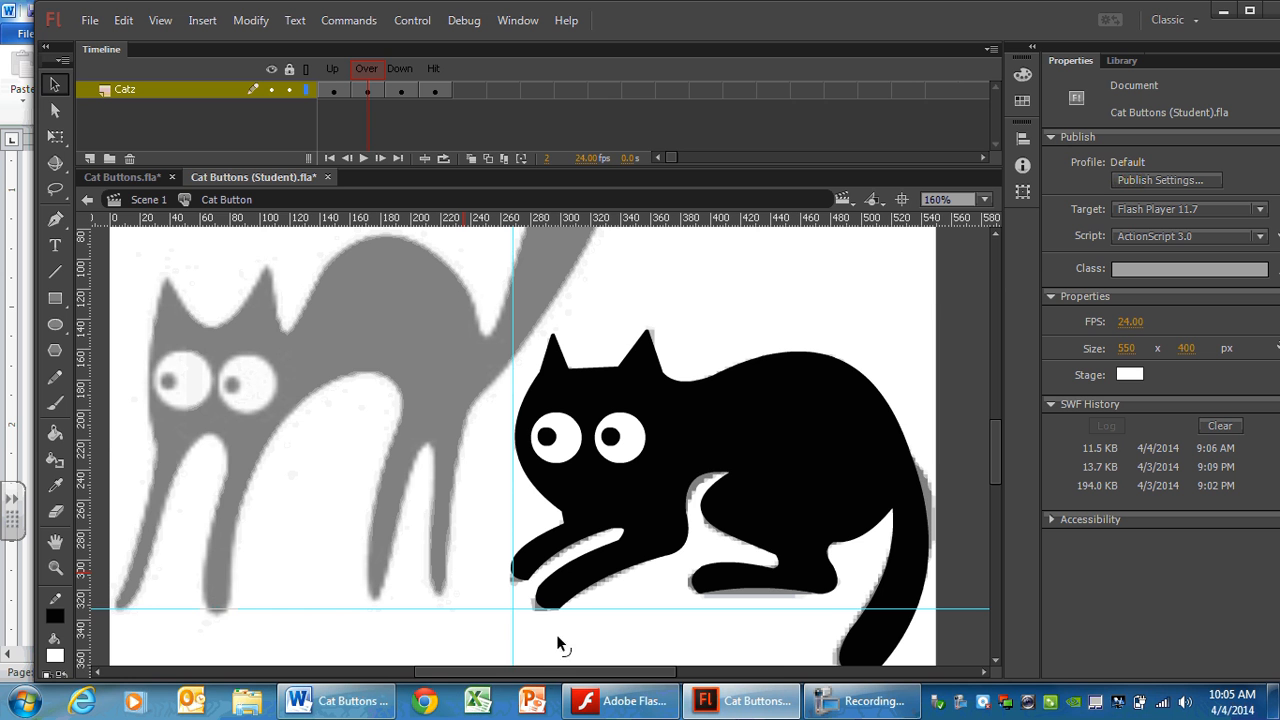
left_click_drag(543, 671, 607, 671)
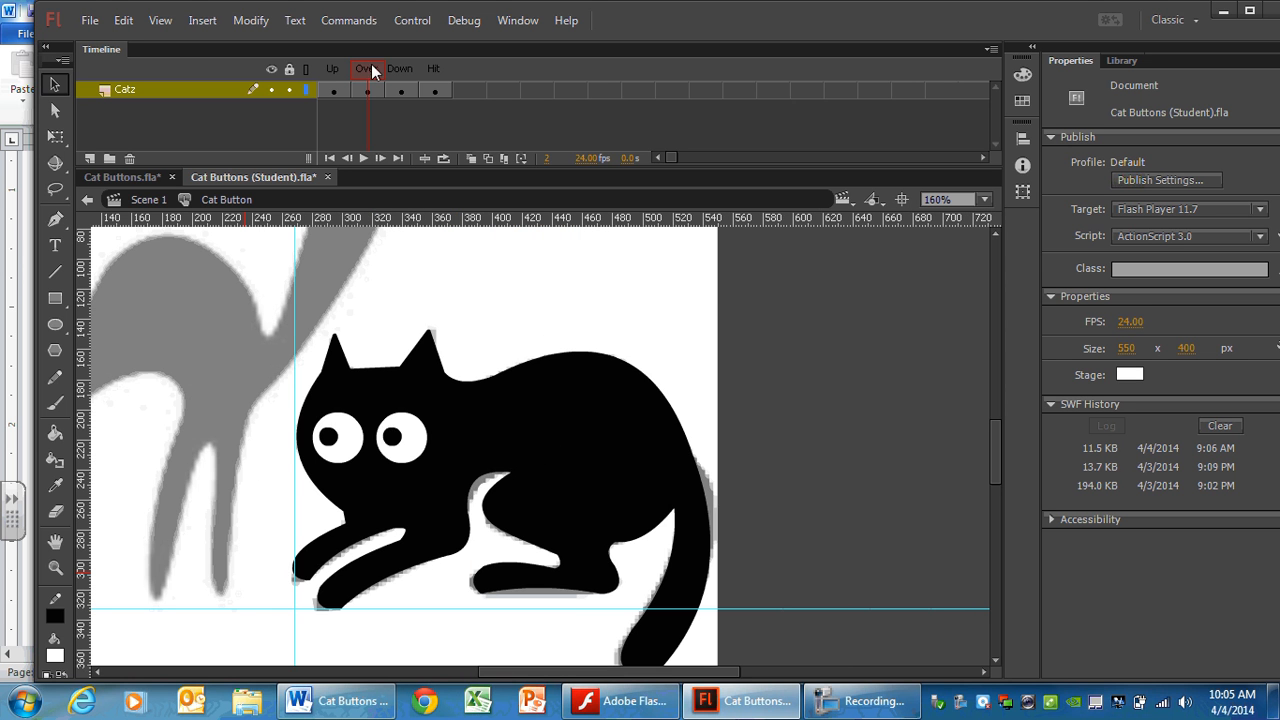
left_click_drag(372, 68, 427, 73)
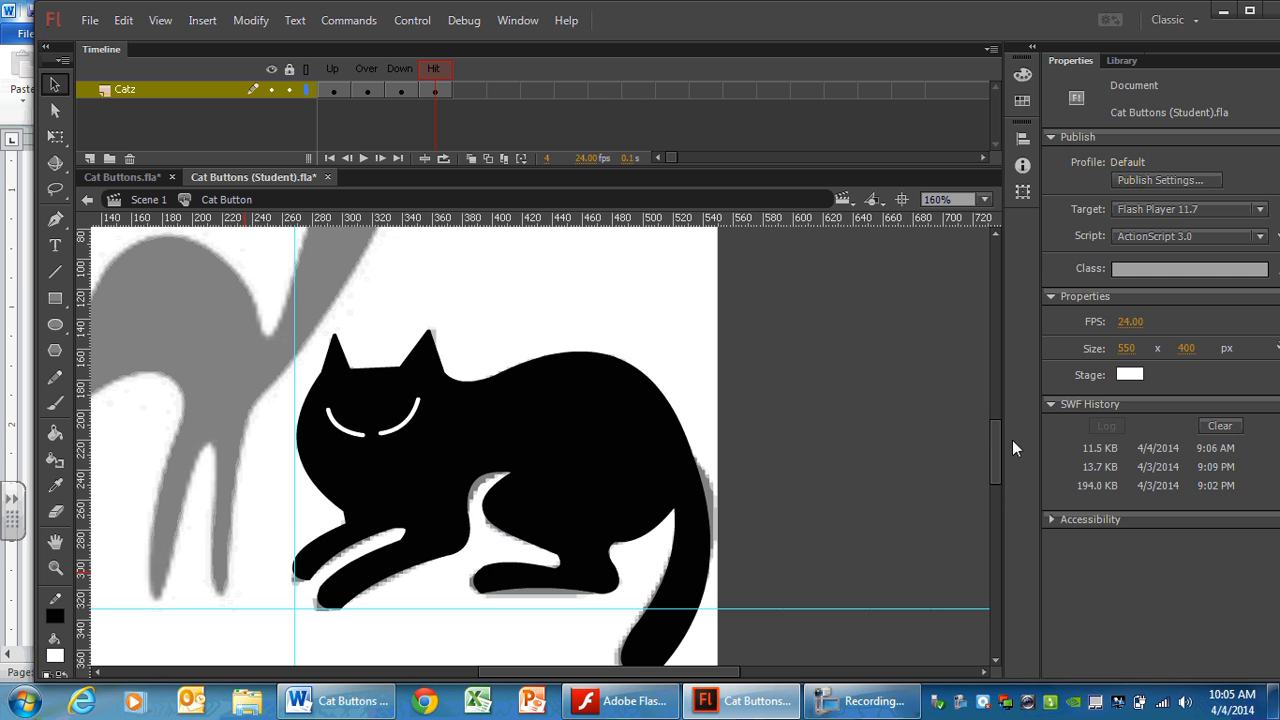
- Lock the Catz layer and add one new layer above it named Text
left_click_drag(992, 429, 1005, 449)
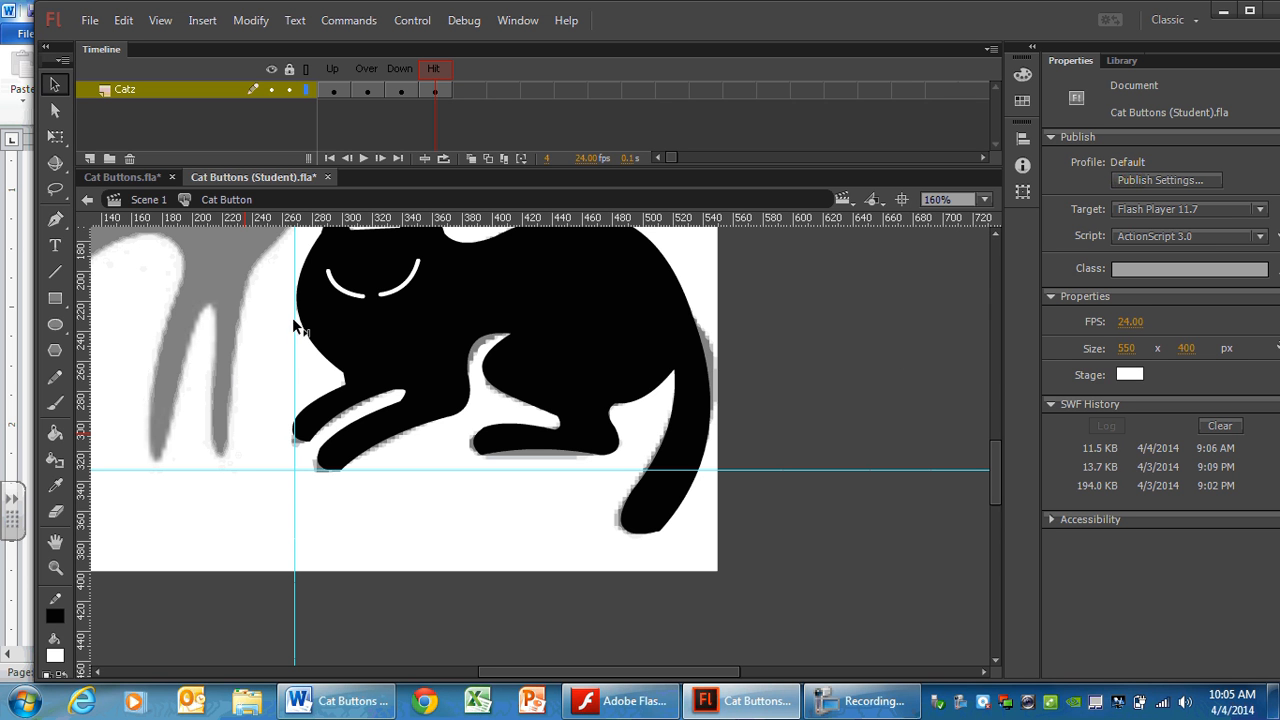
left_click(288, 90)
left_click(88, 158)
left_click(88, 158)
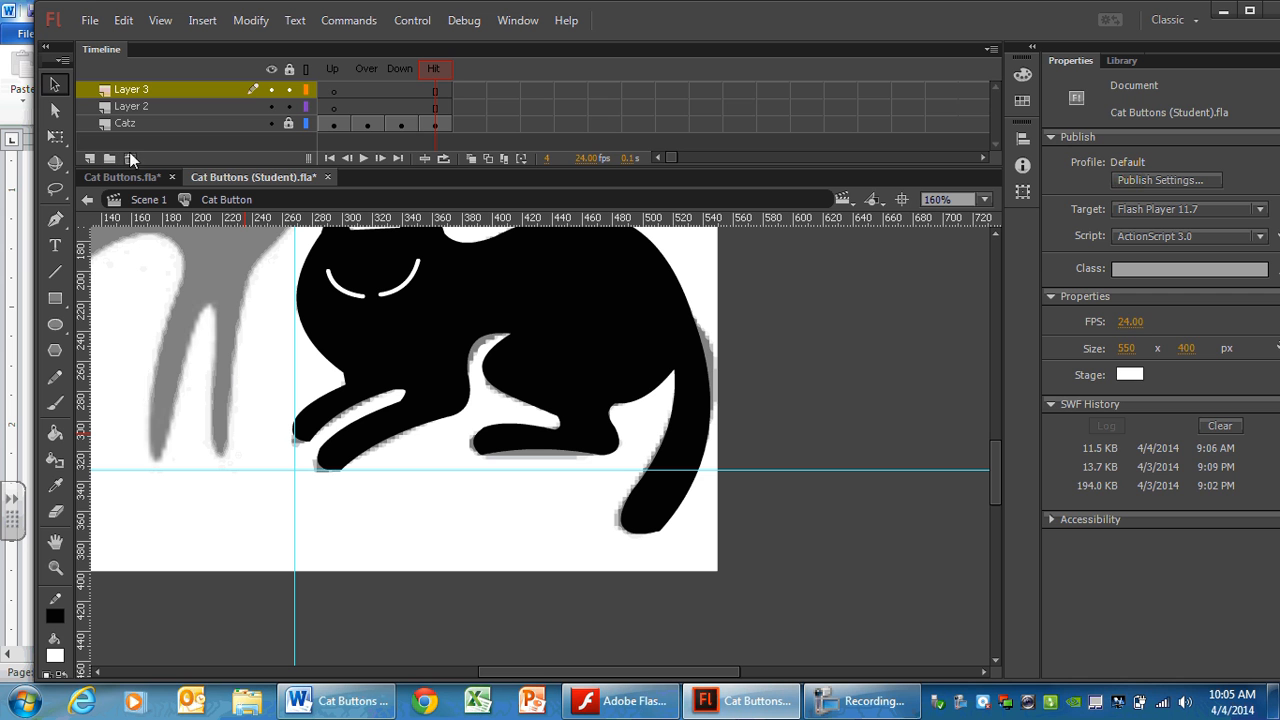
left_click(129, 157)
double_click(133, 90)
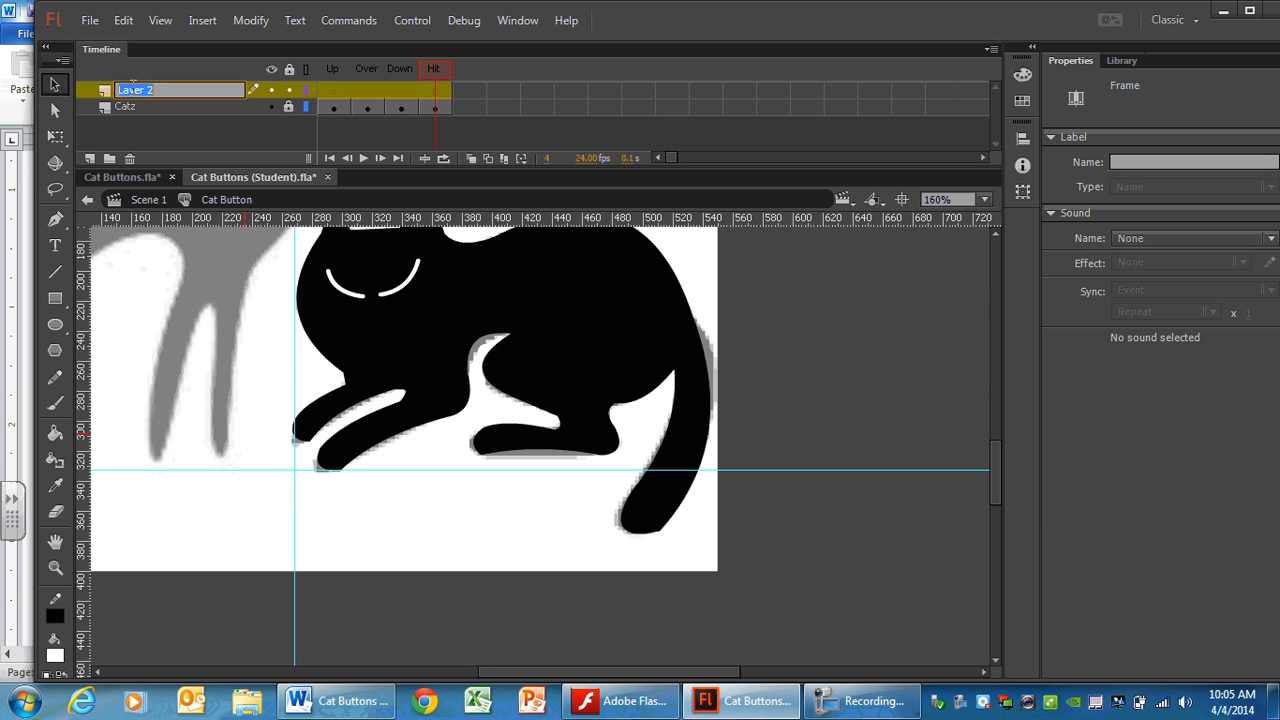
type("Text")
key("Return")
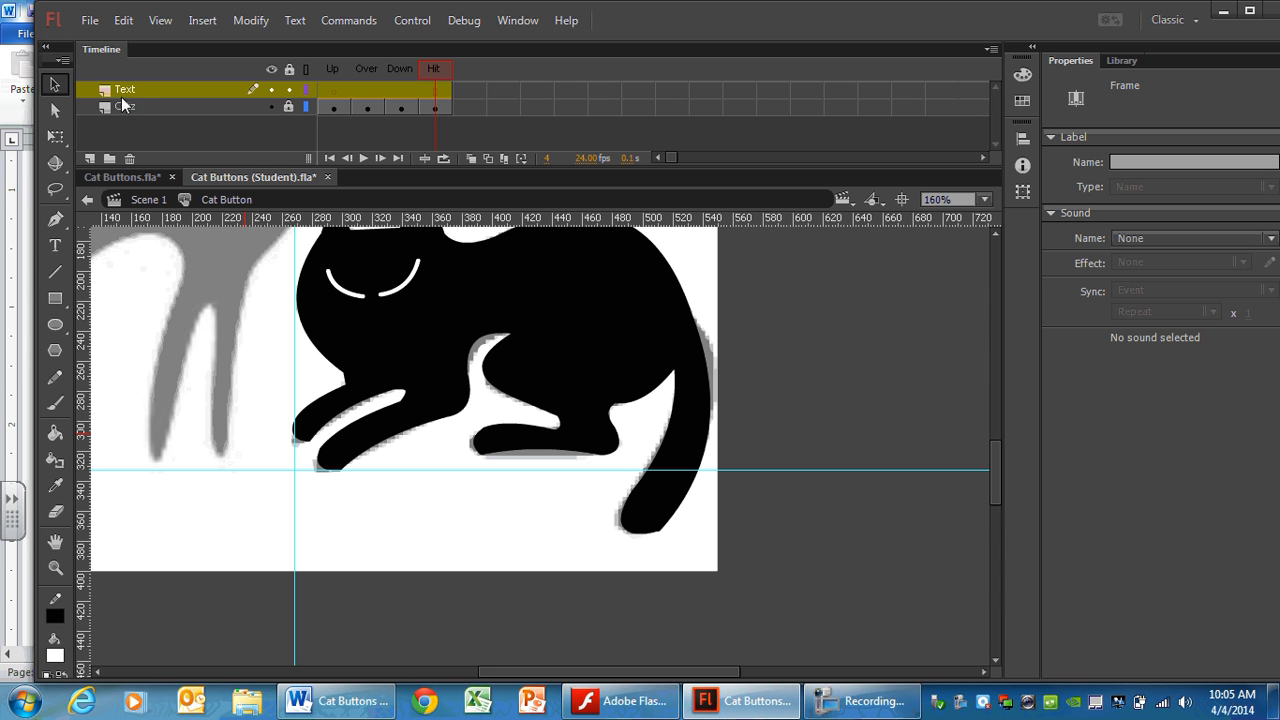
- Set up the Text tool with the Showcard Gothic font, size 90 pt and red colour
left_click(57, 245)
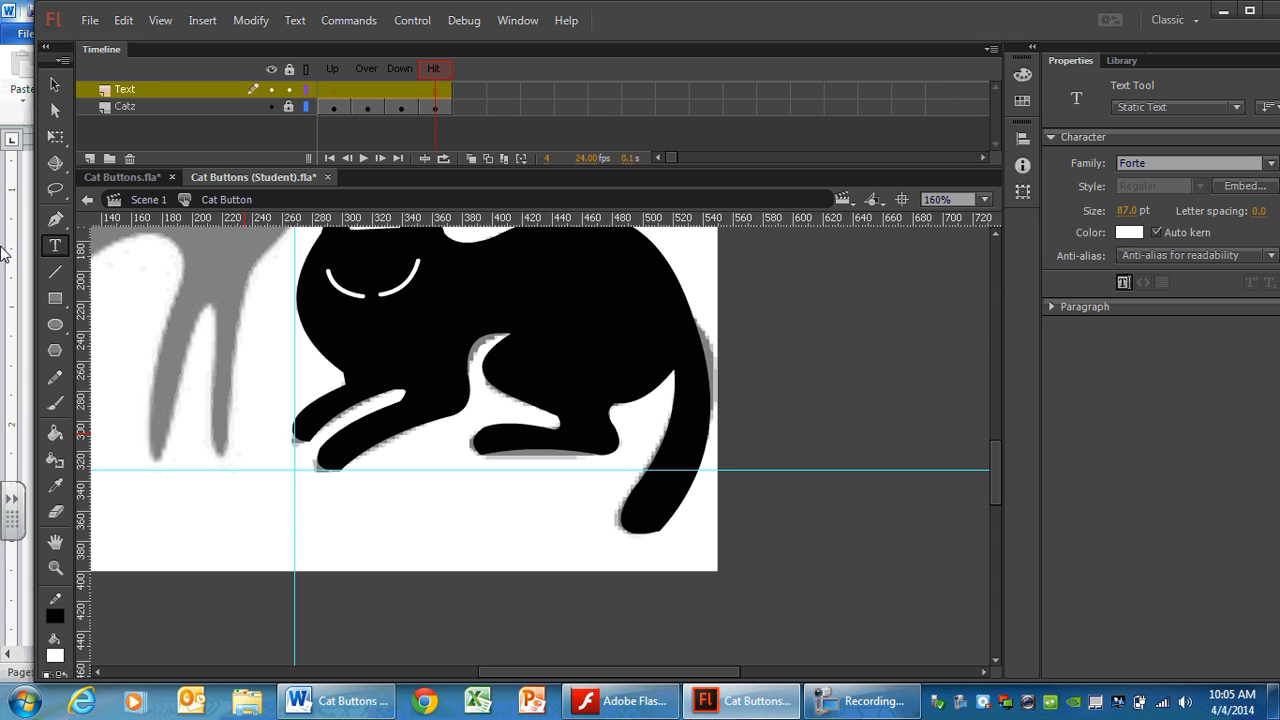
left_click(1268, 167)
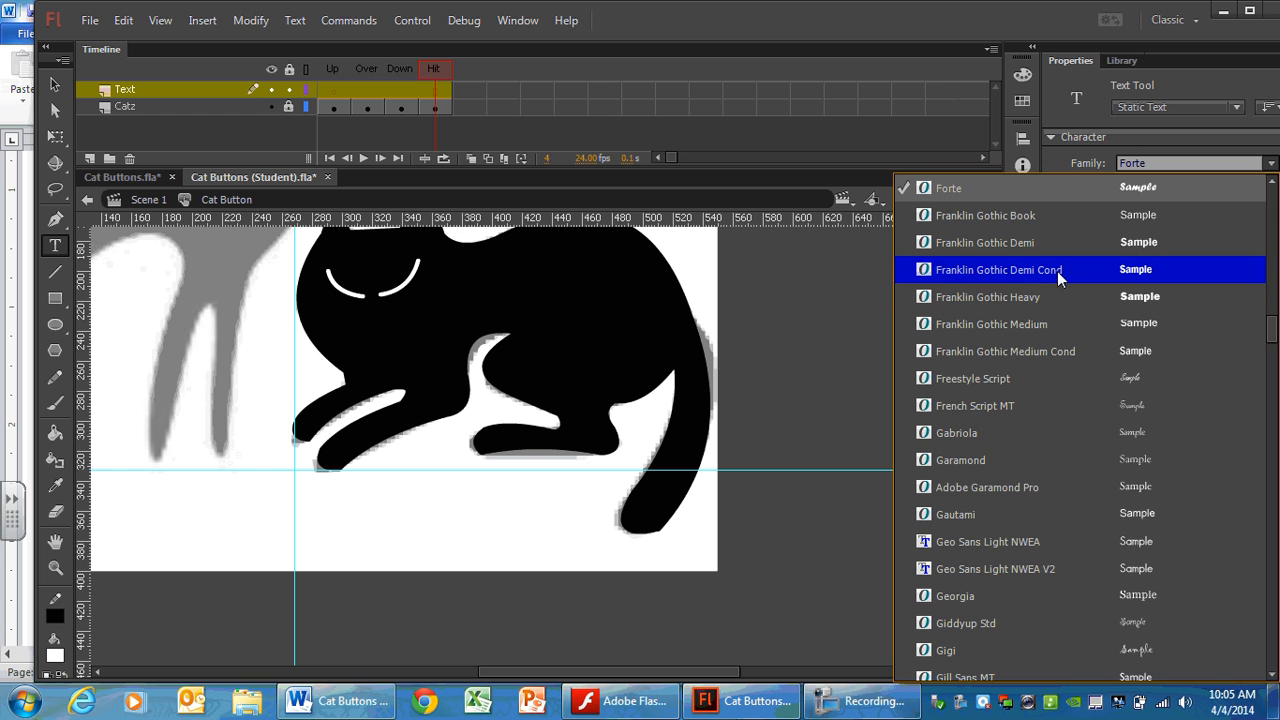
left_click_drag(1272, 328, 1273, 476)
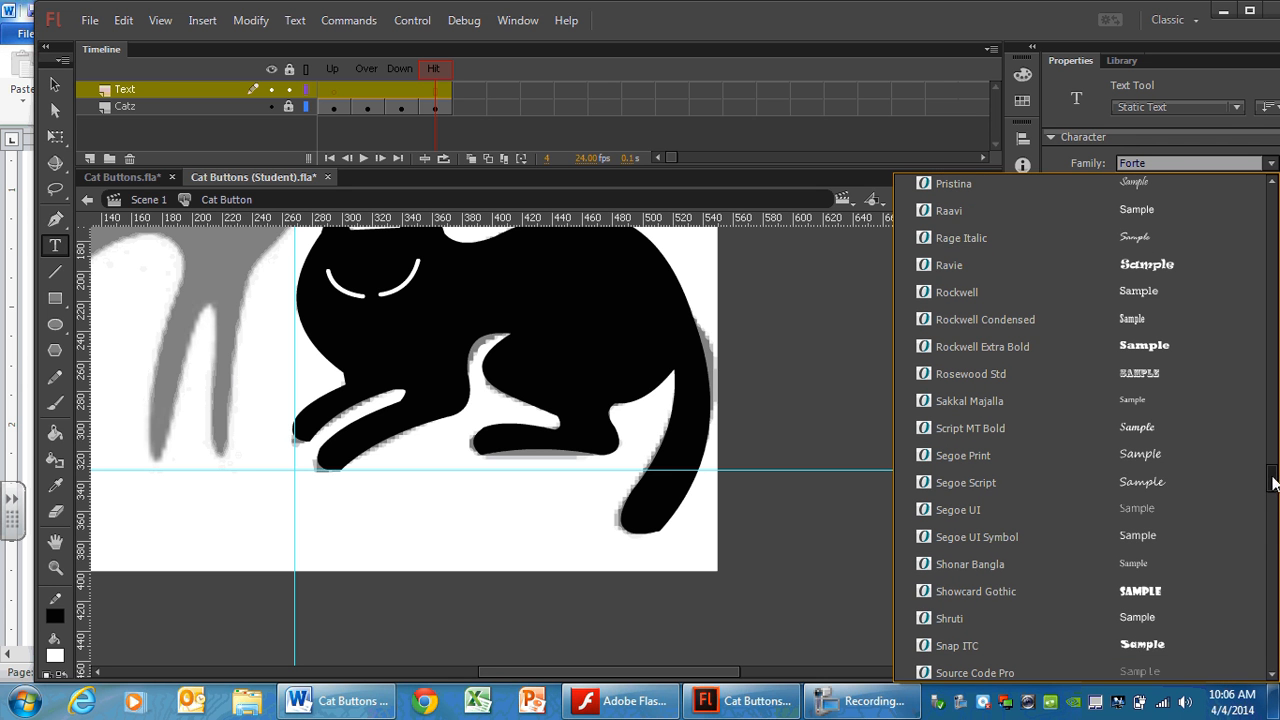
left_click(1055, 593)
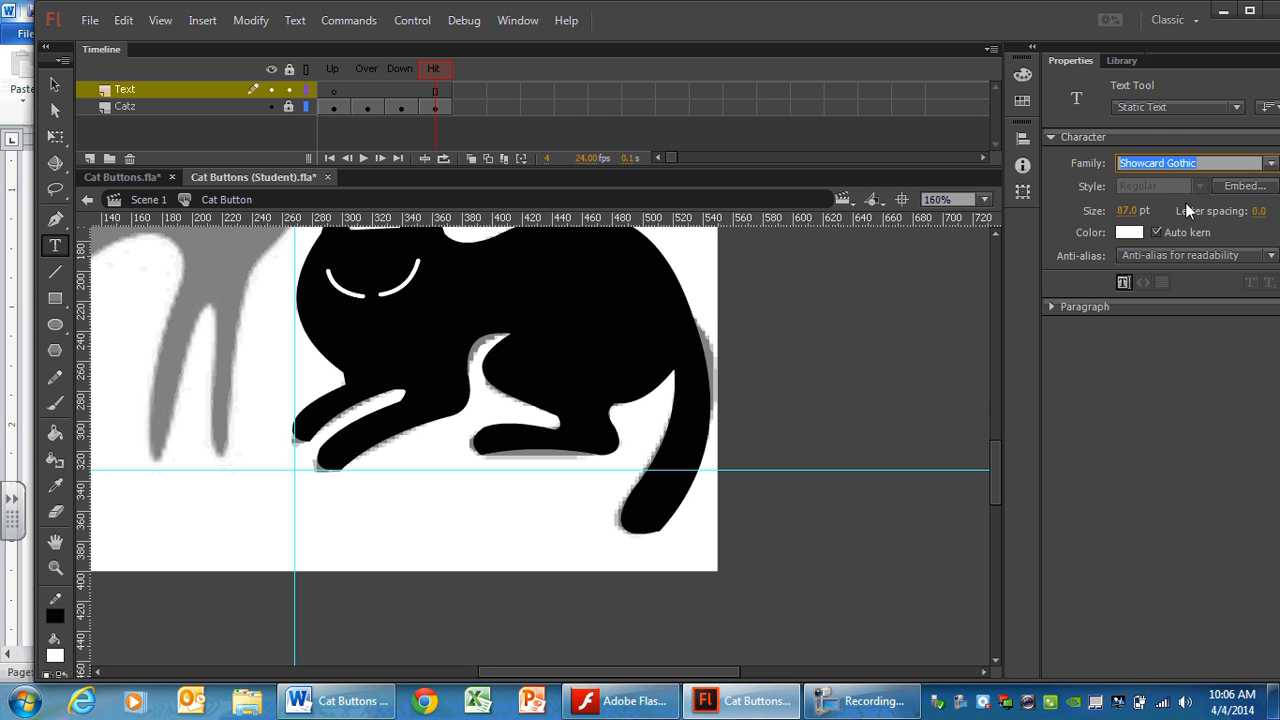
left_click(1128, 210)
type("90")
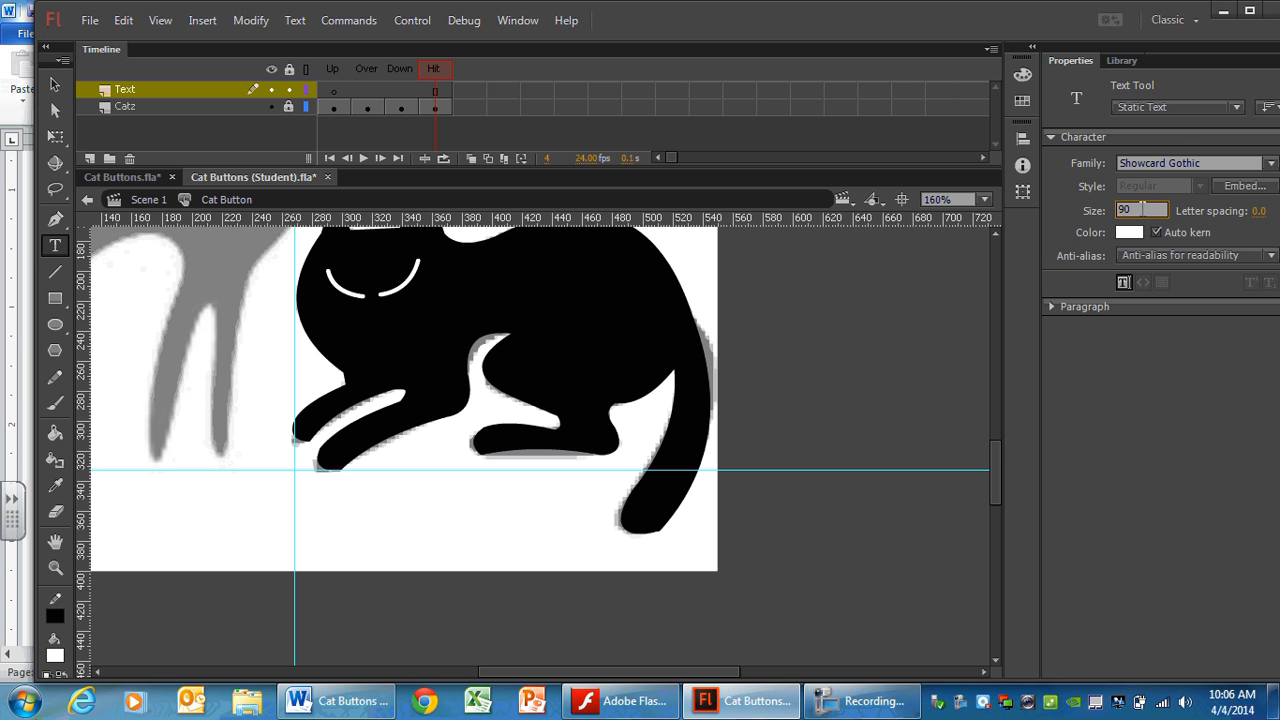
left_click(1129, 232)
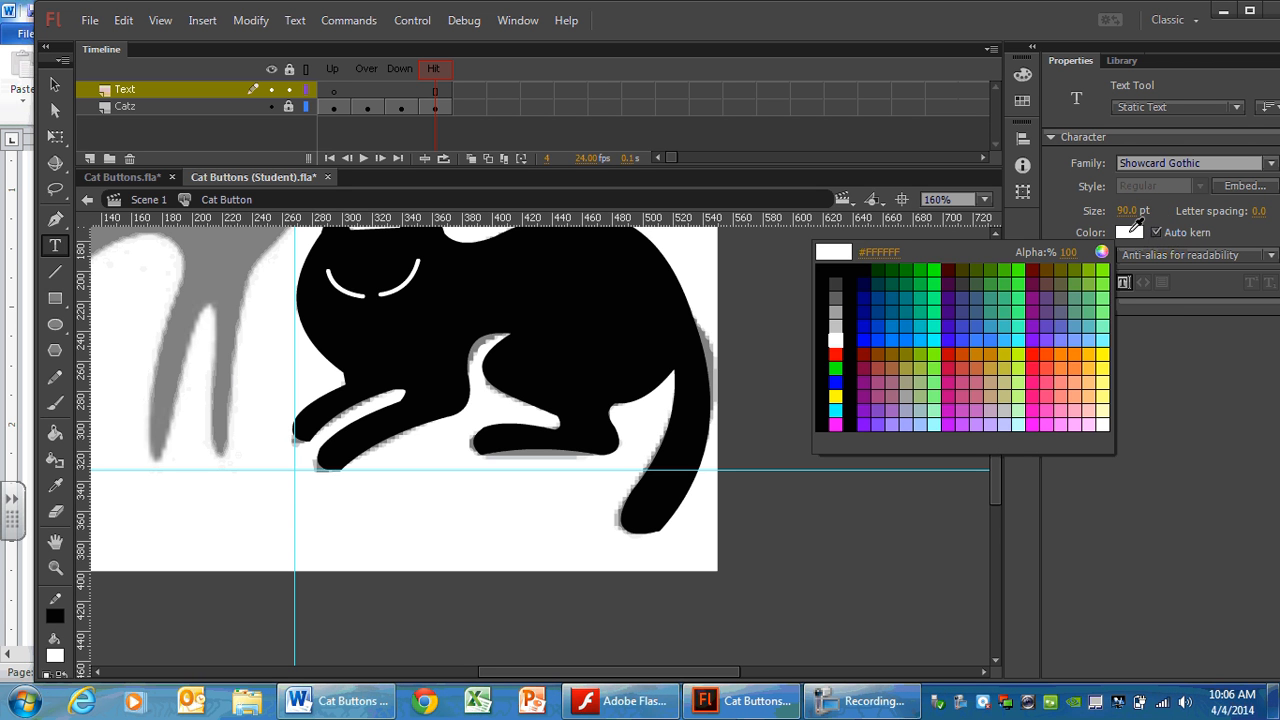
left_click(835, 354)
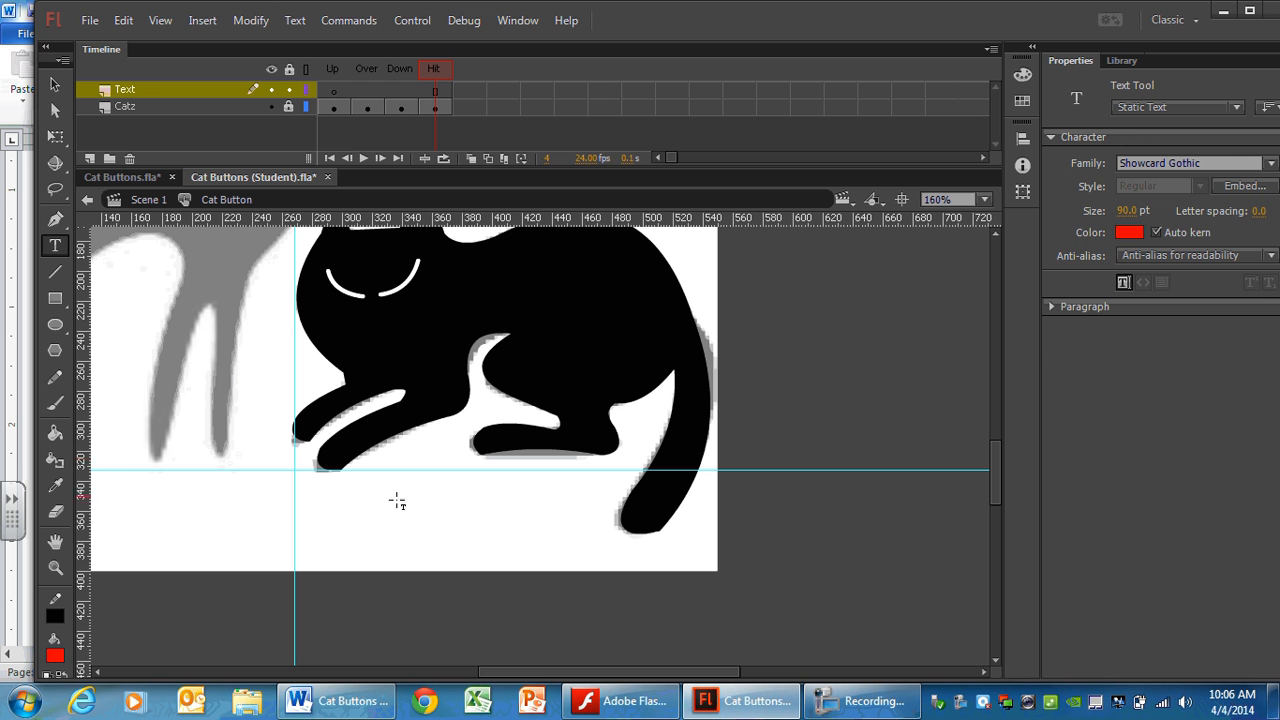
- Add the text CATZ on the Text layer and move it below the cat's paws, near the horizontal guide
left_click(898, 527)
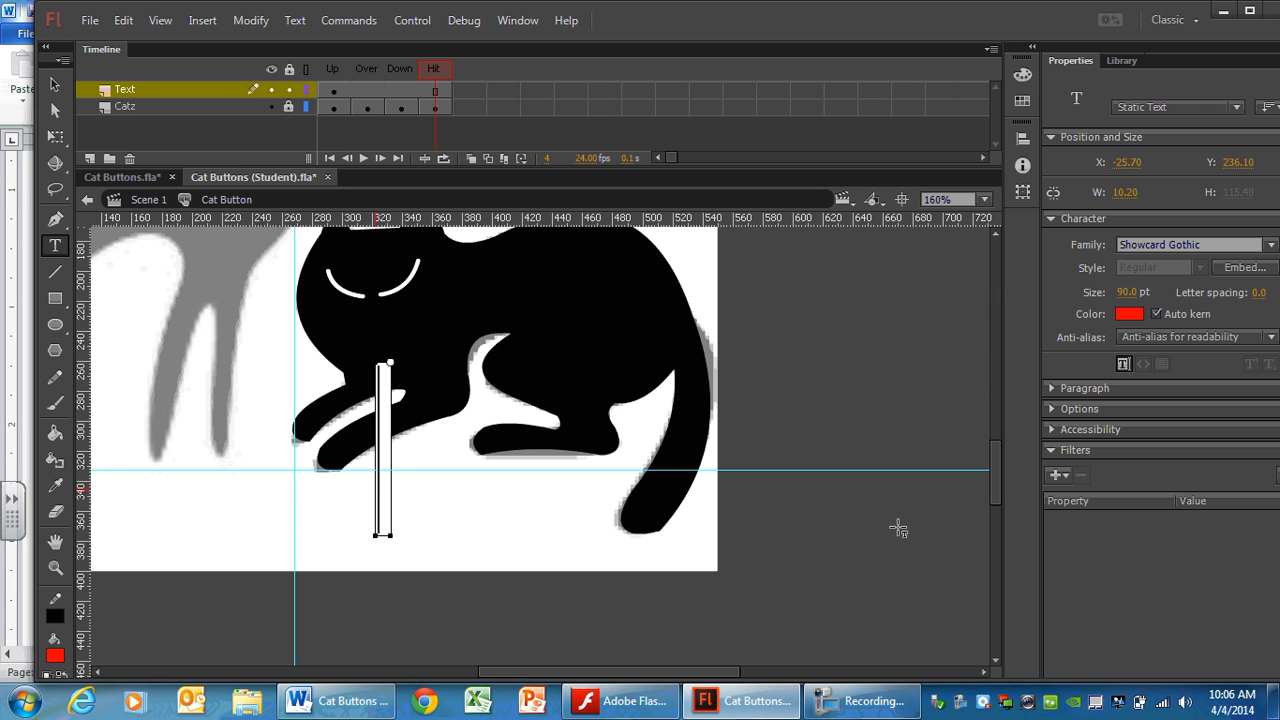
type("CATZ")
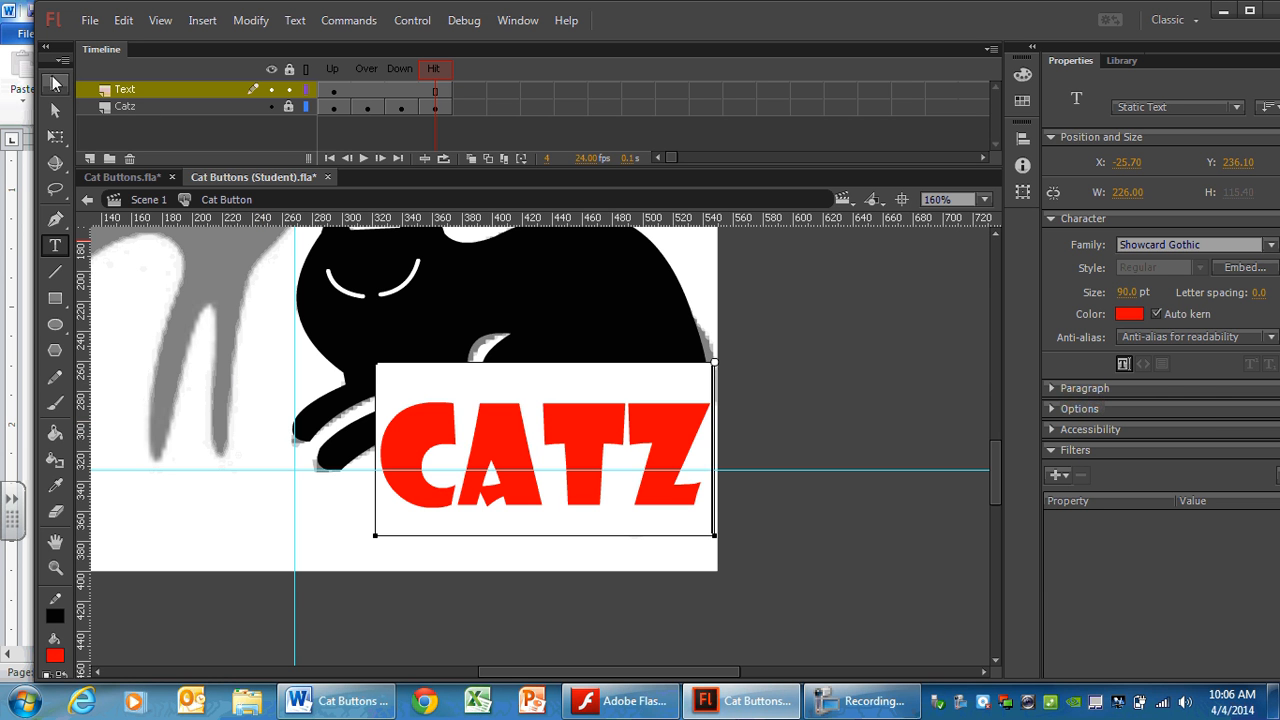
left_click(55, 84)
left_click(482, 500)
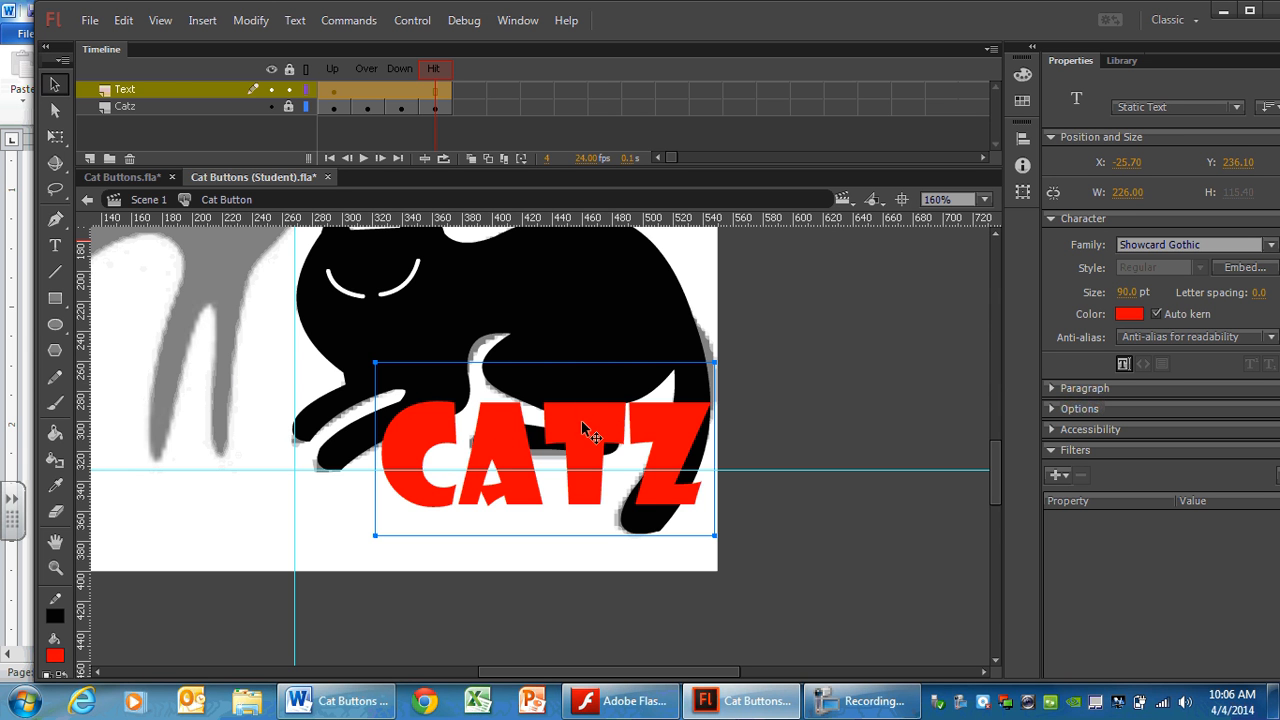
left_click_drag(561, 441, 517, 490)
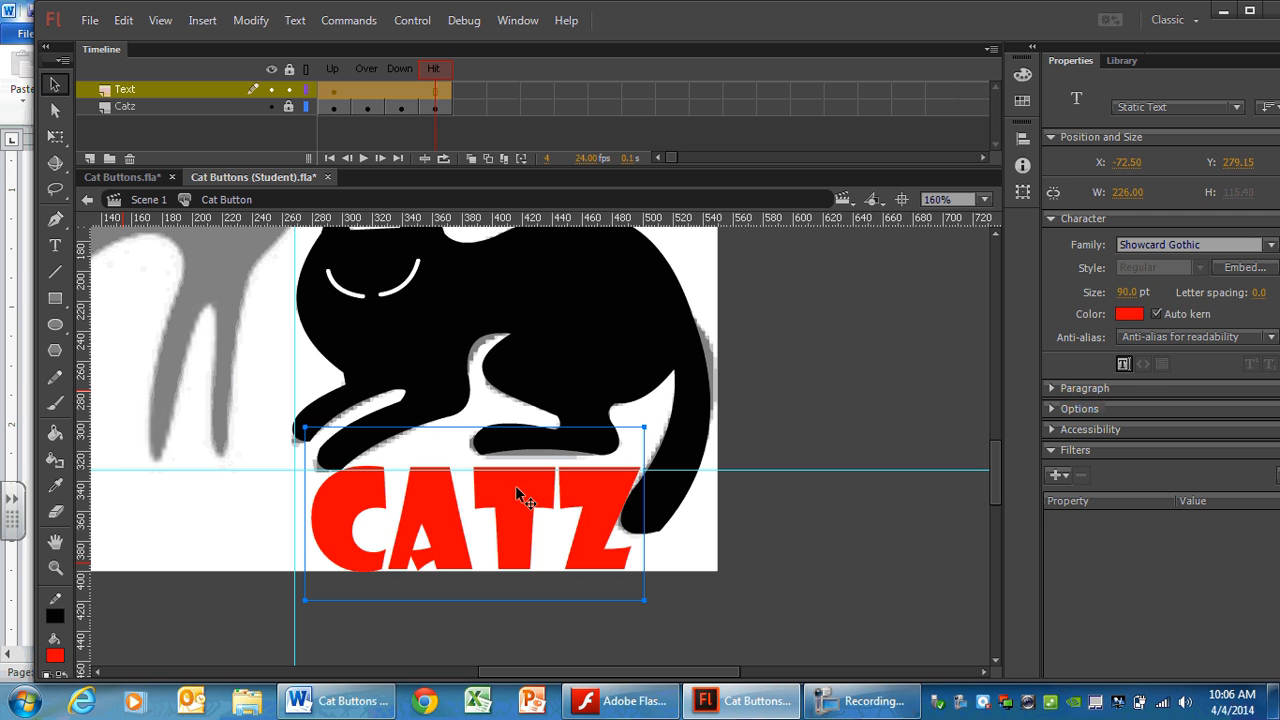
- Nudge the CATZ text to X -76.70, Y 280.95, with its top on the horizontal guide, and check it across the button frames
key("Down")
key("Down")
key("Down")
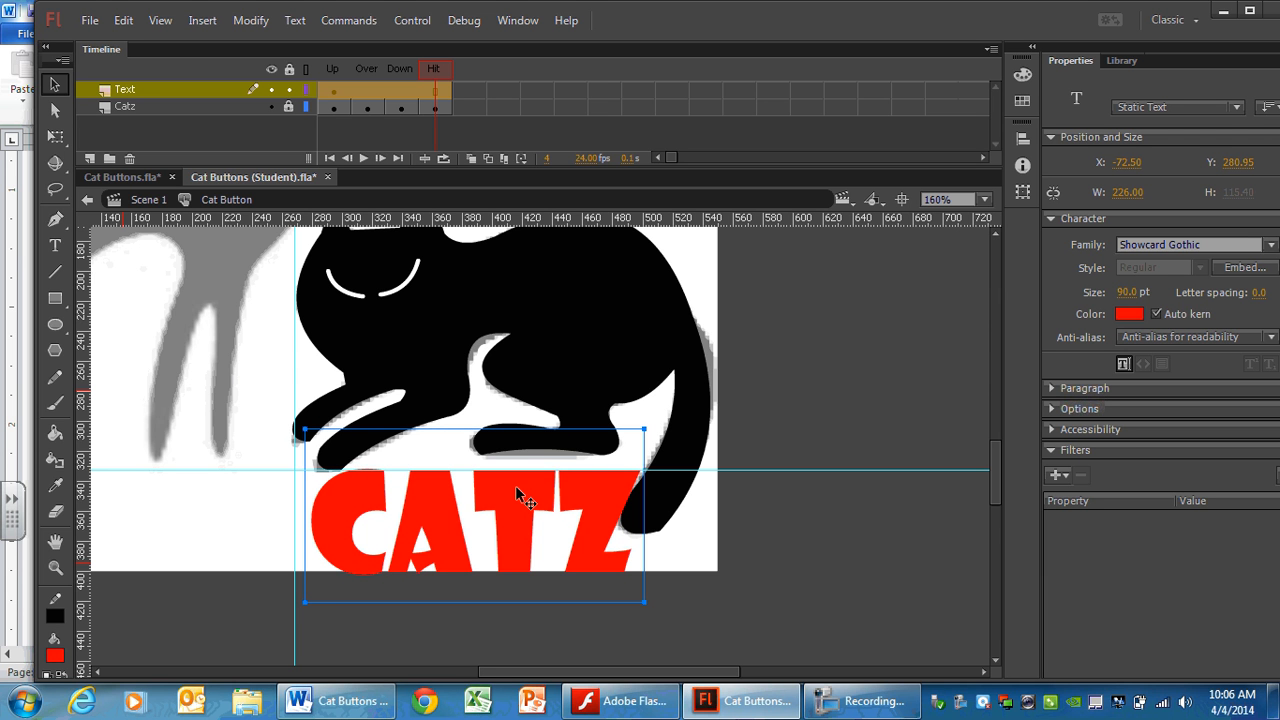
key("Left")
key("Left")
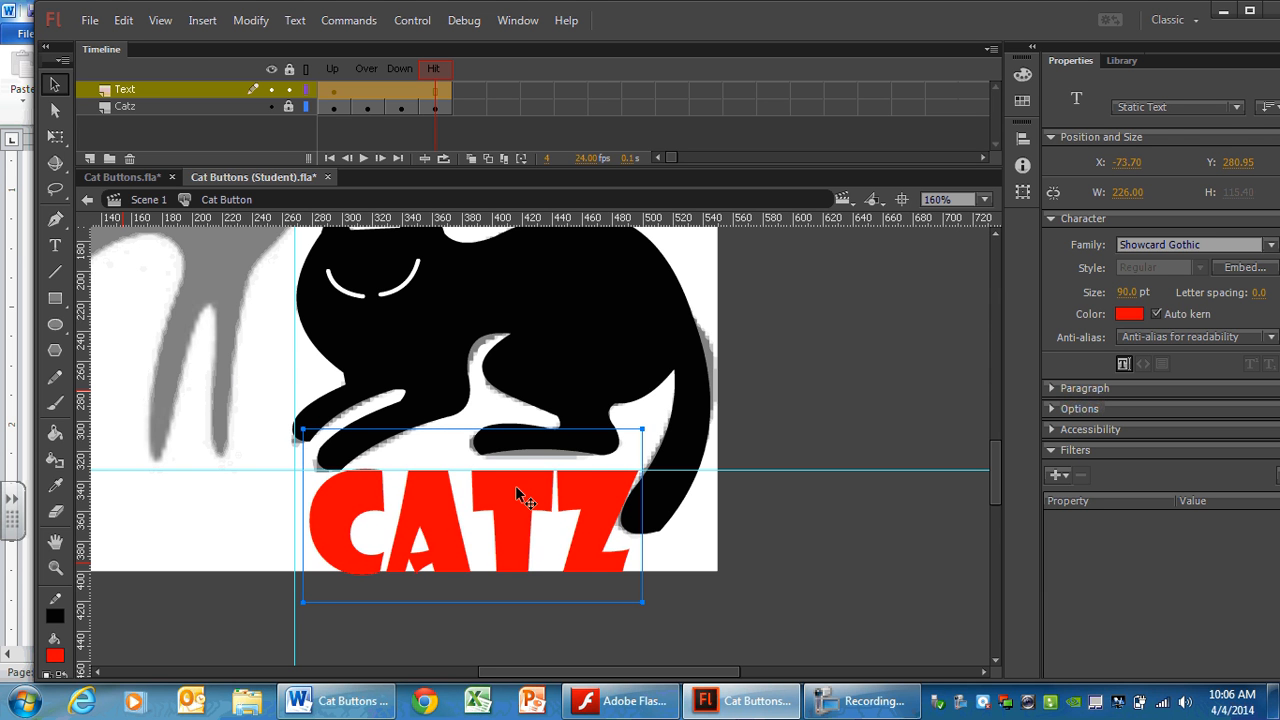
key("Left")
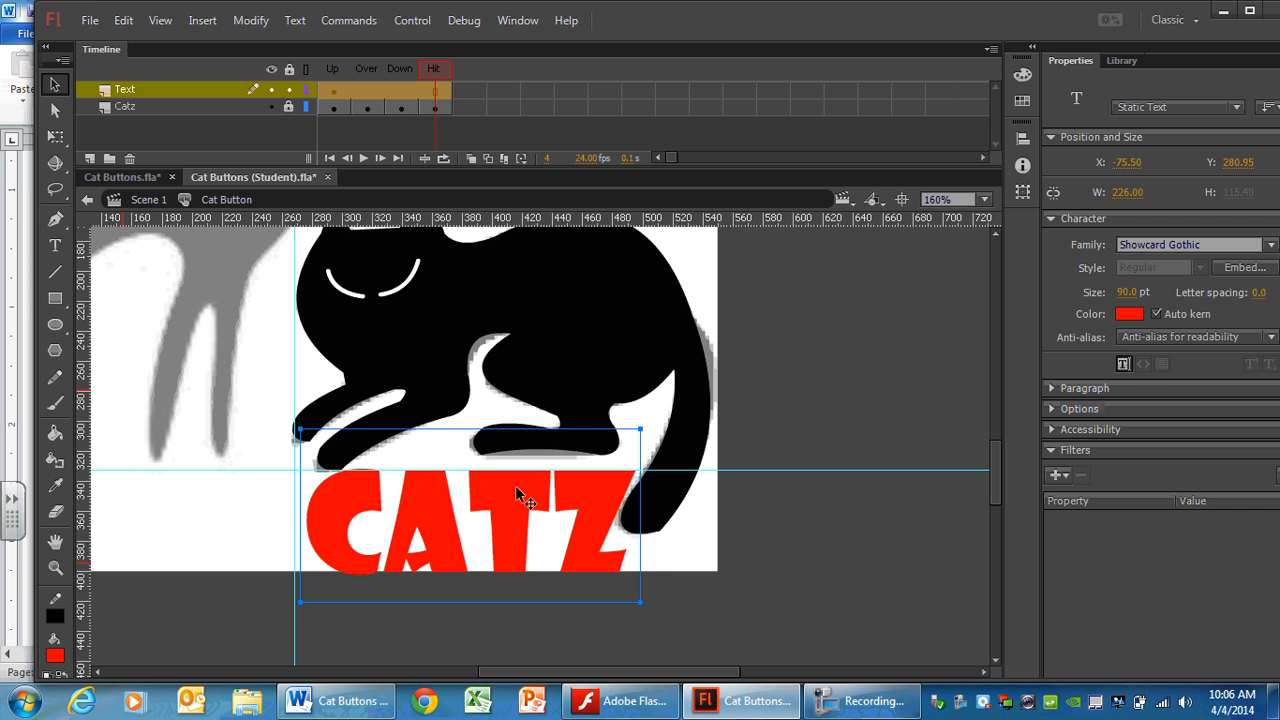
key("Left")
key("Left")
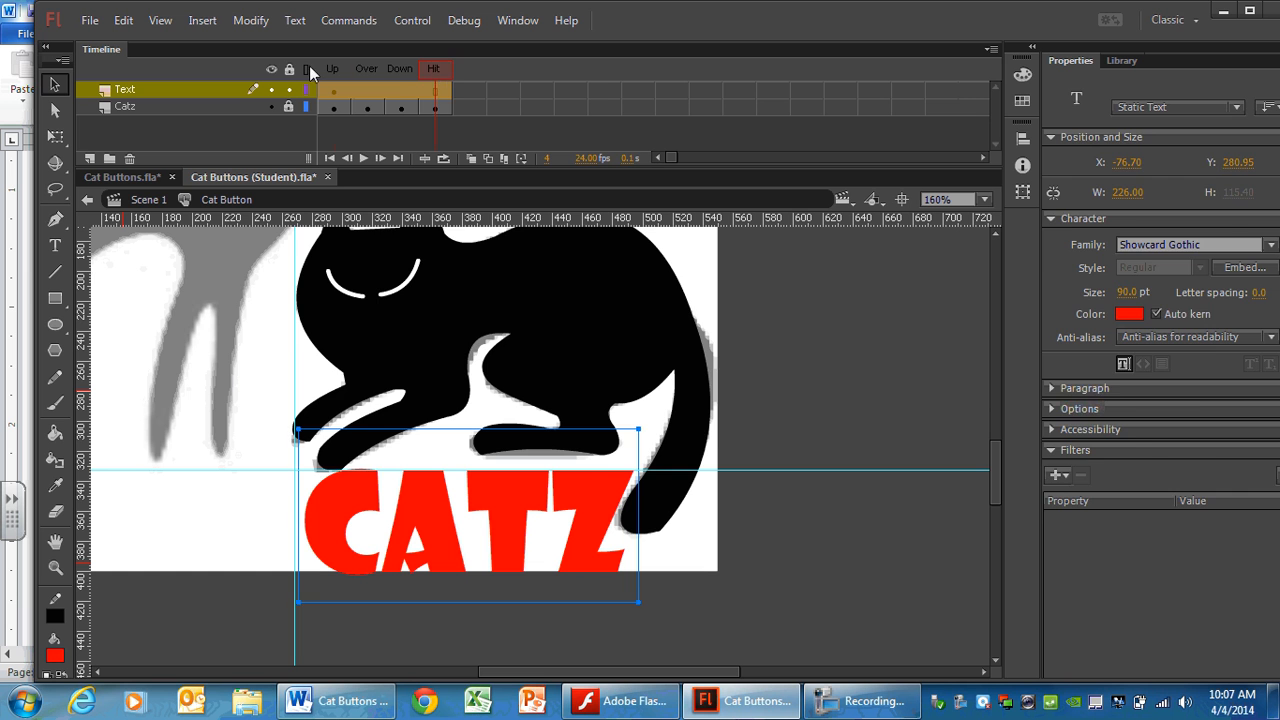
left_click_drag(322, 69, 437, 70)
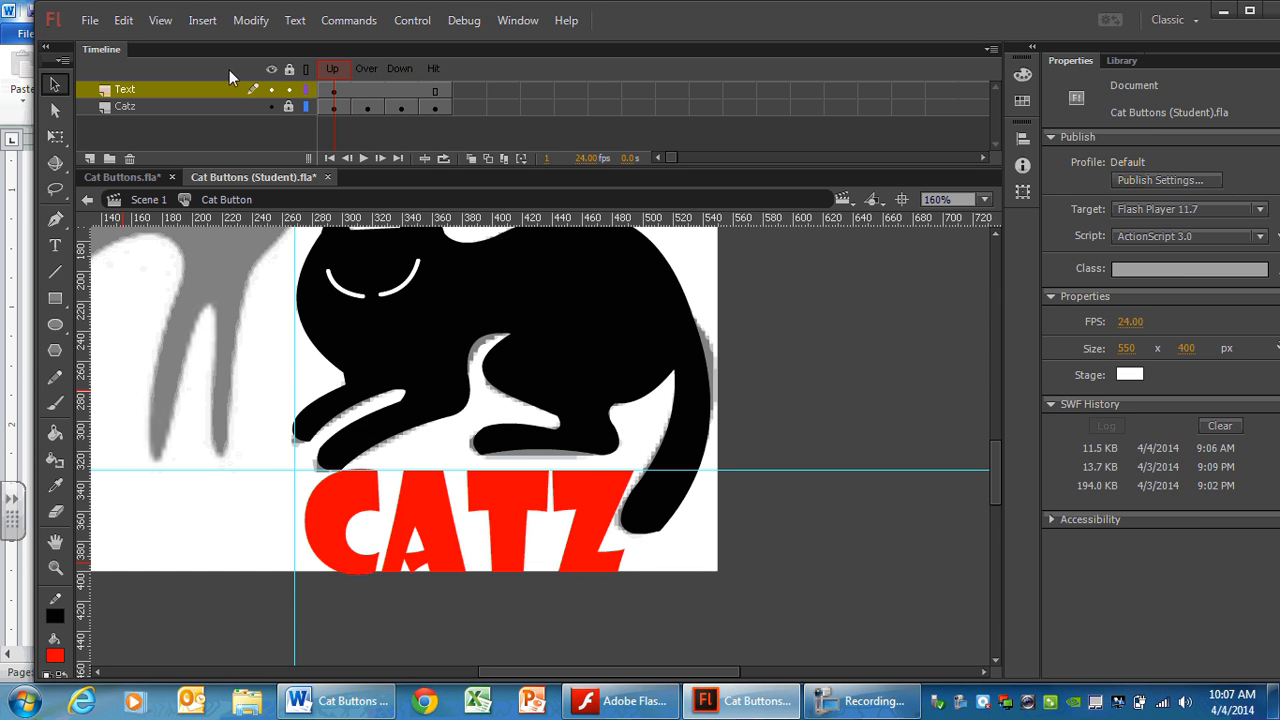
- Insert a keyframe in the Hit frame of the Text layer and check the CATZ title across the button frames
left_click(335, 89)
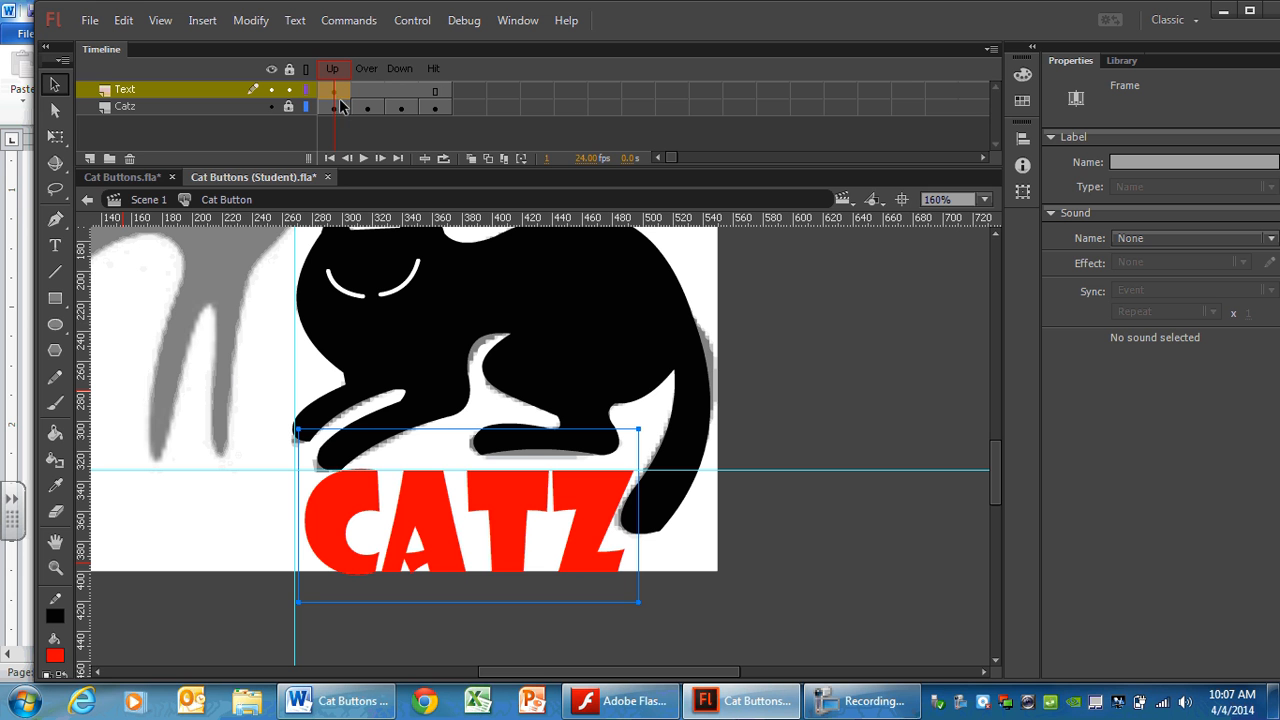
left_click(430, 91)
key("F5")
left_click(434, 92)
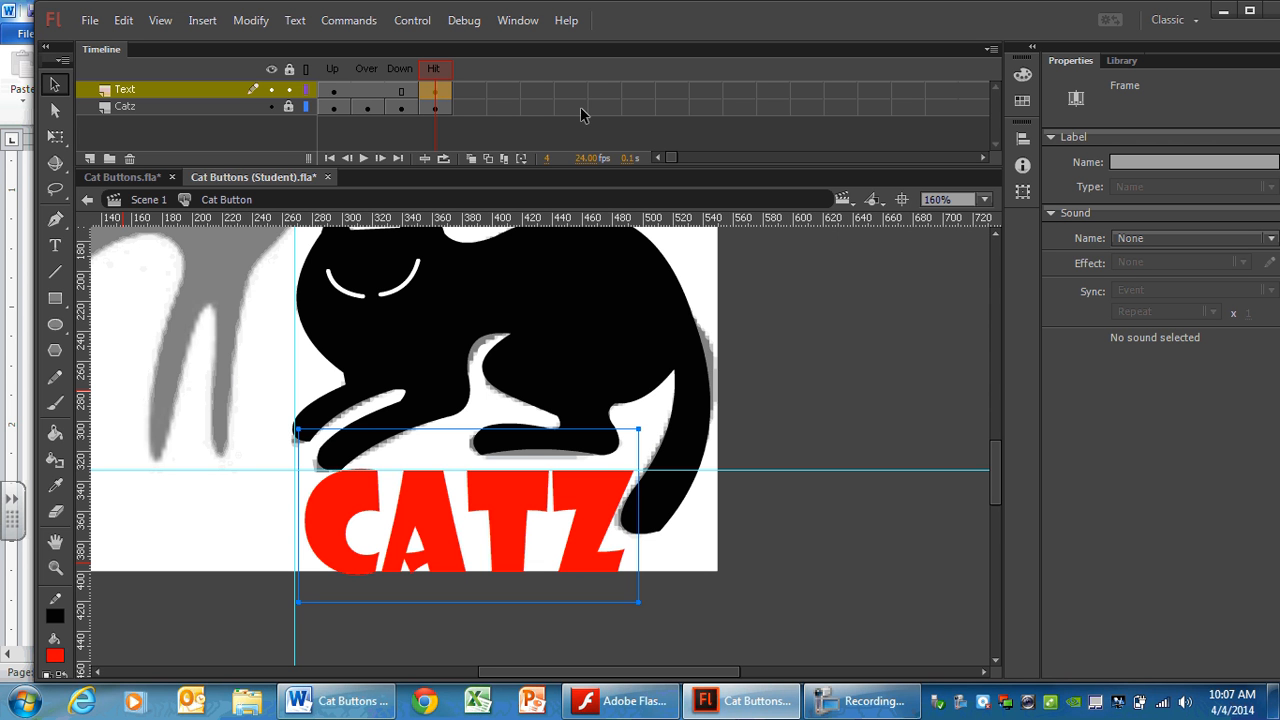
left_click(443, 130)
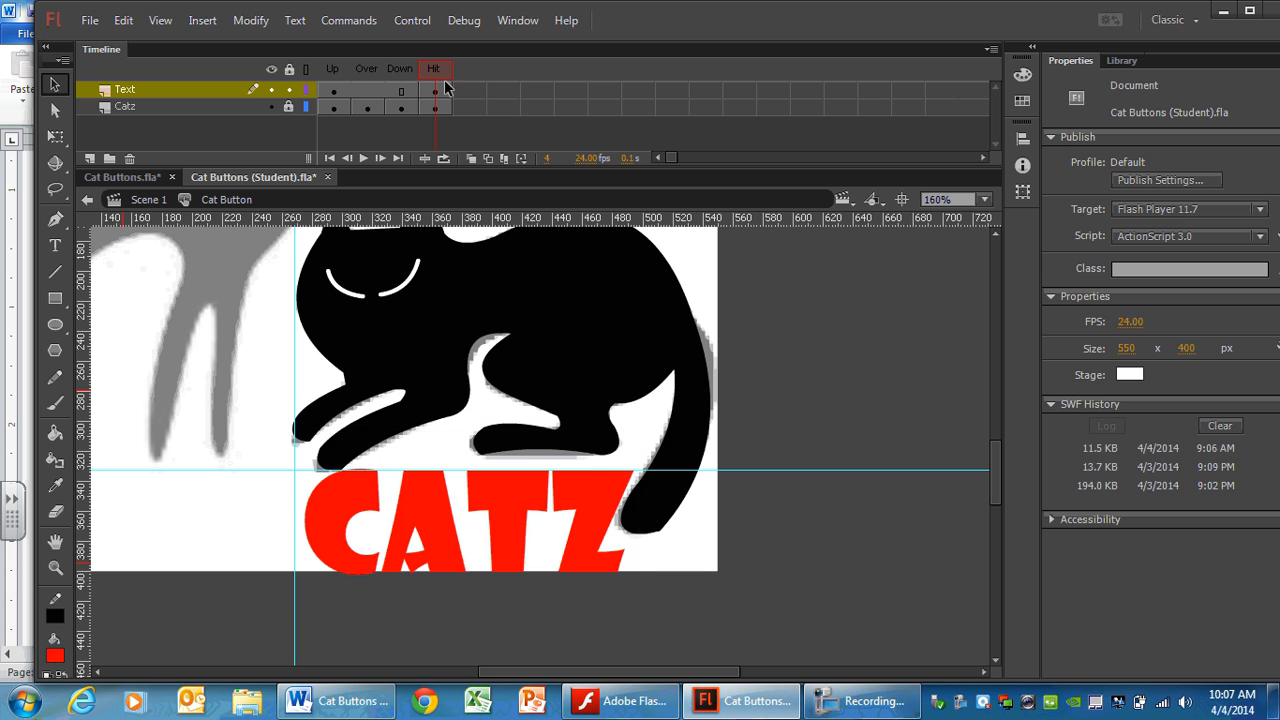
left_click(398, 68)
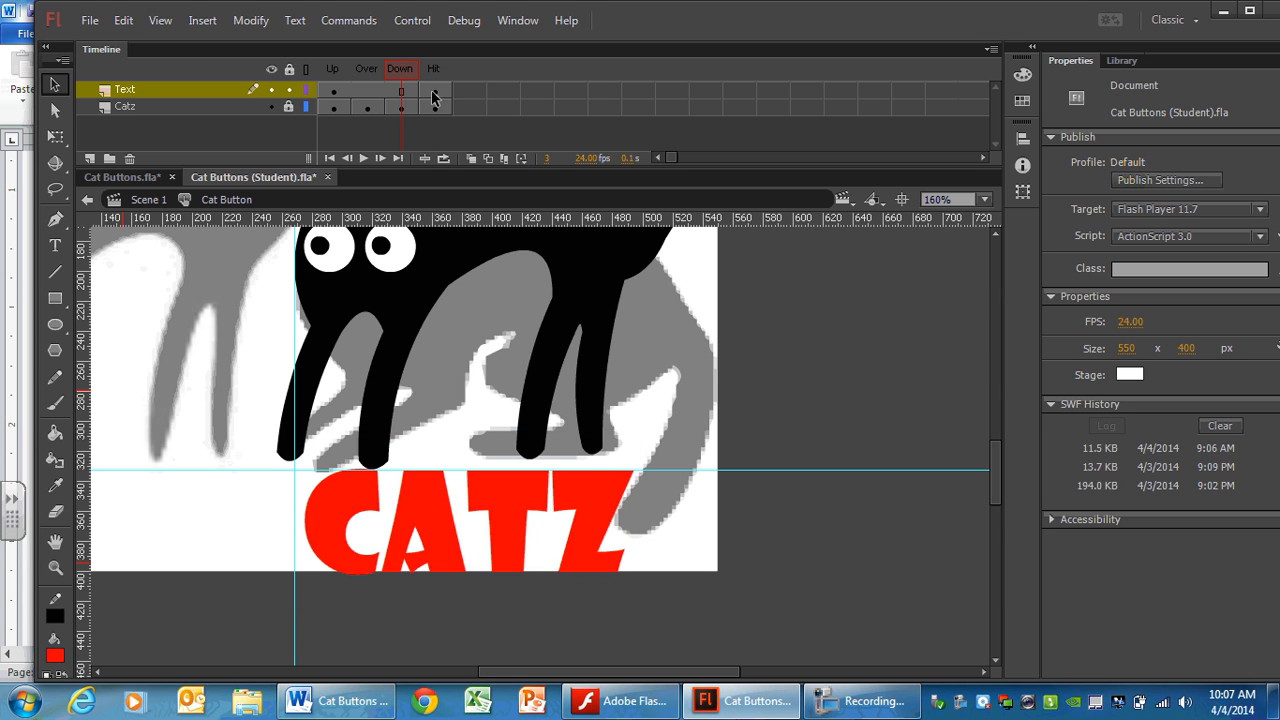
left_click(366, 68)
left_click(332, 70)
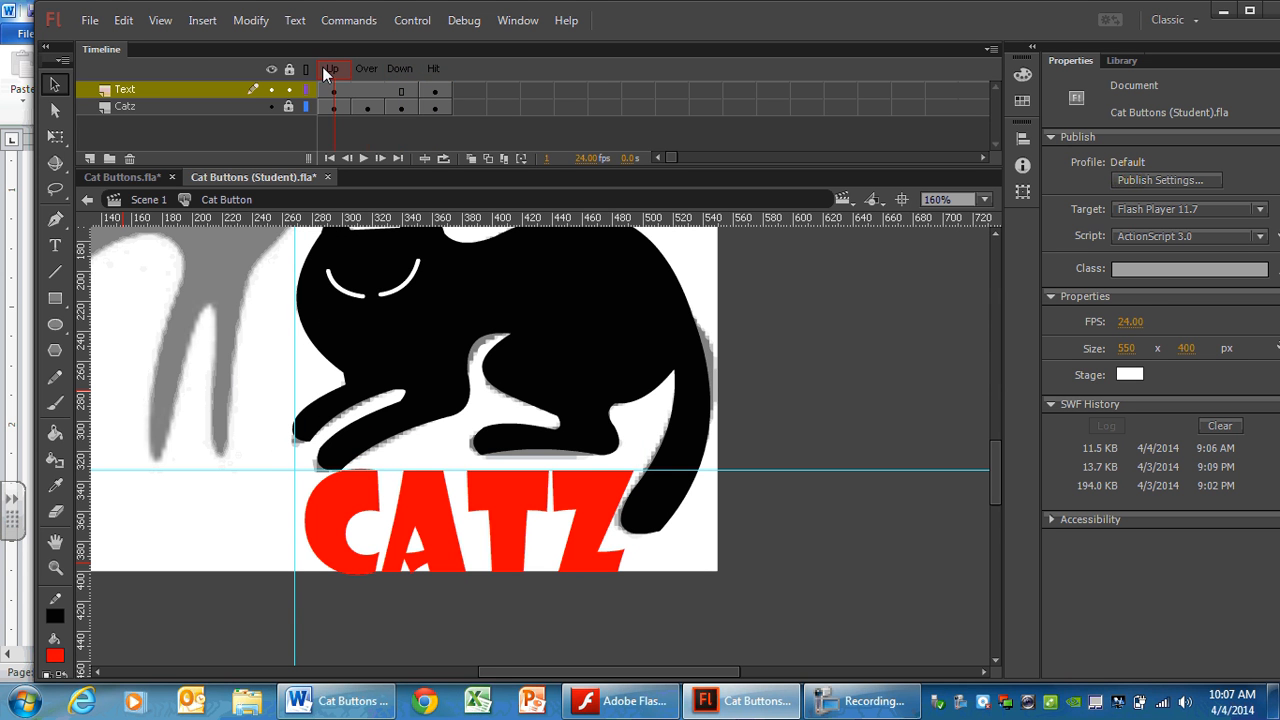
left_click(436, 69)
- Insert a keyframe in the Text layer's Over frame, apply a Drop Shadow filter to its CATZ text and compare it with Up
left_click(366, 67)
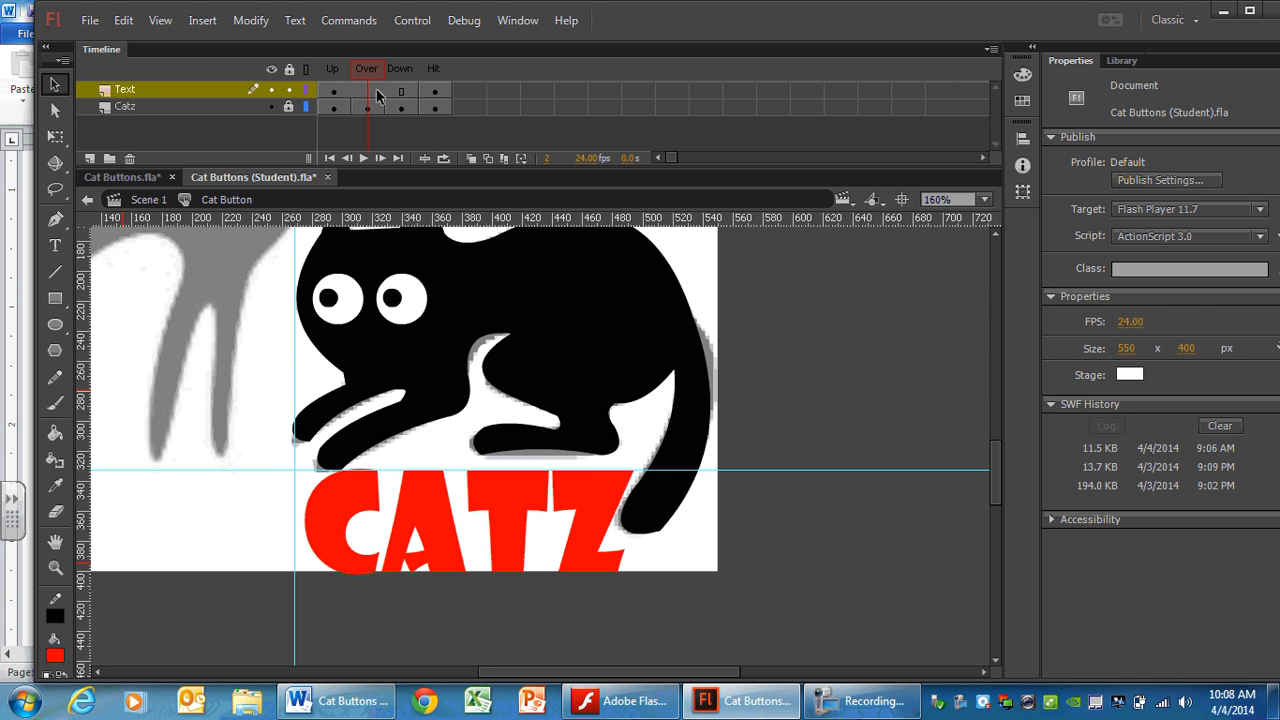
left_click(377, 93)
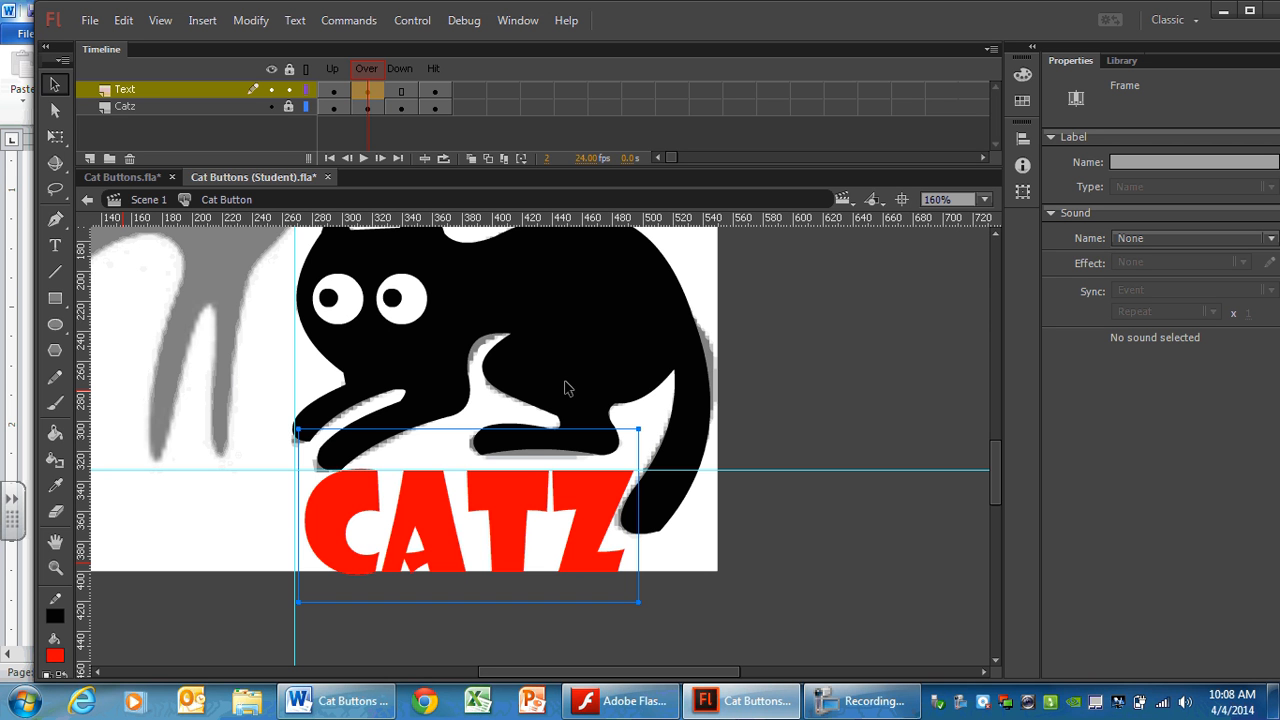
left_click(512, 497)
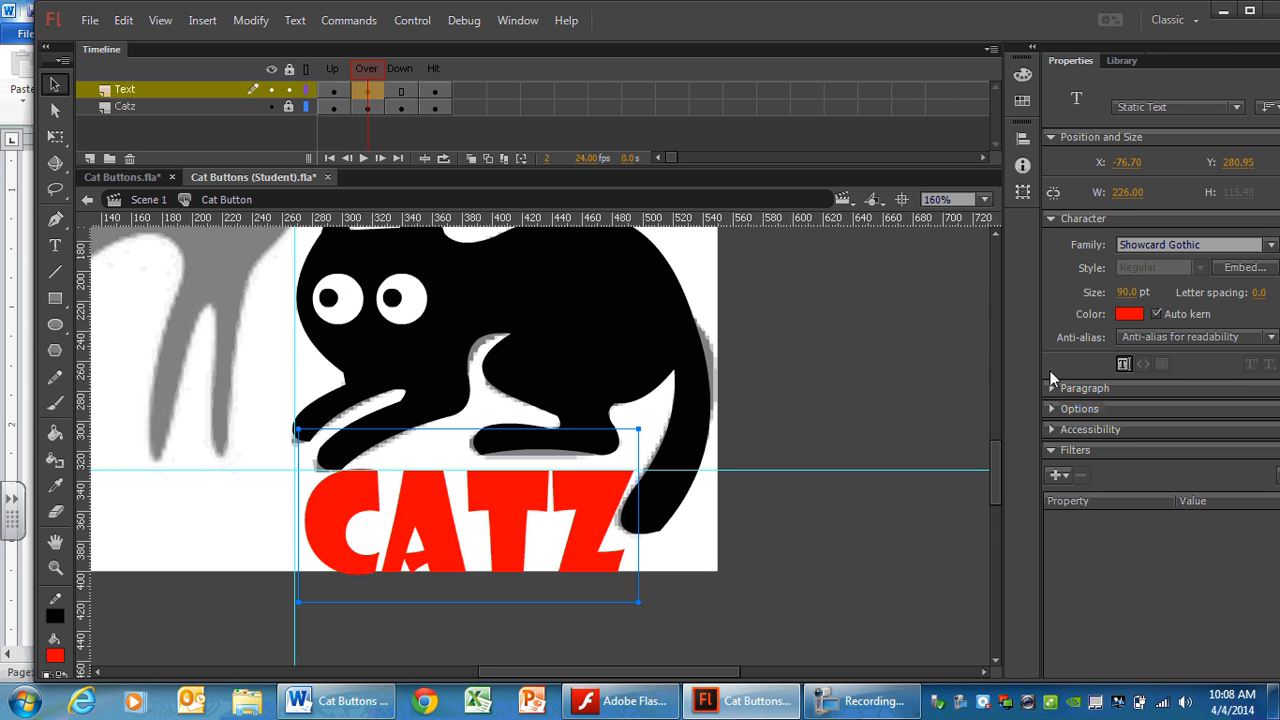
left_click(1058, 476)
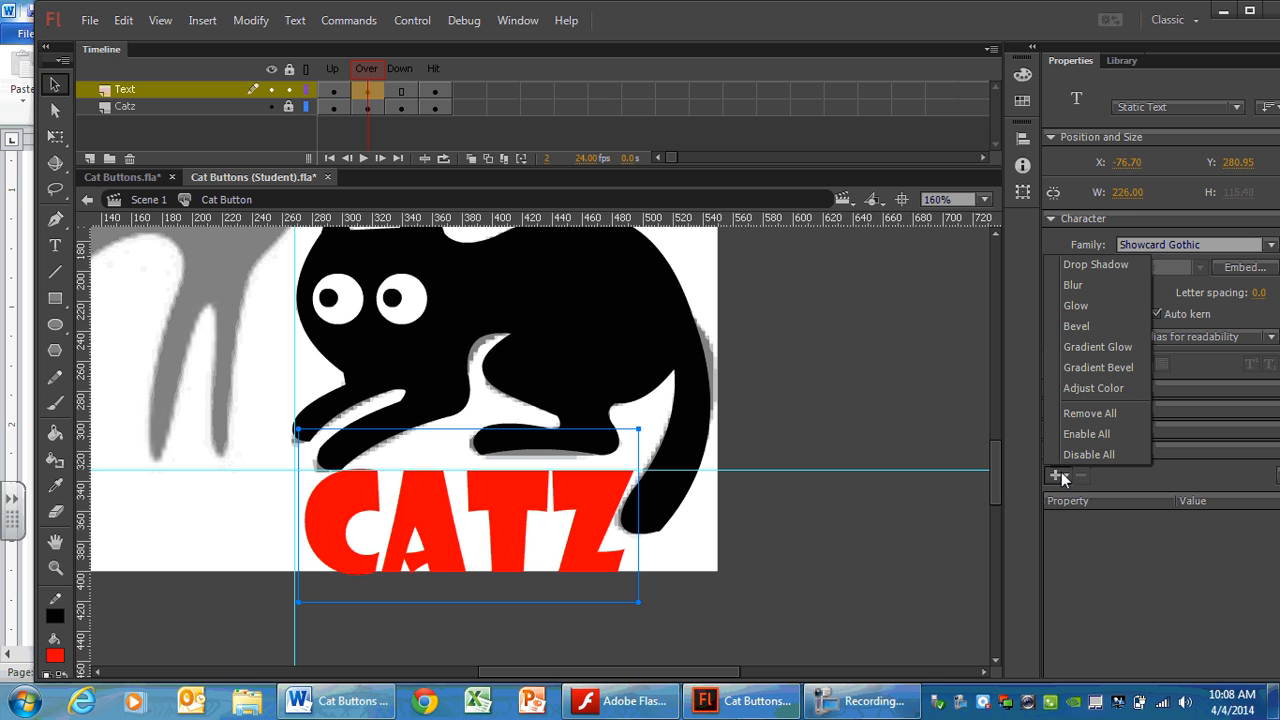
left_click(1082, 263)
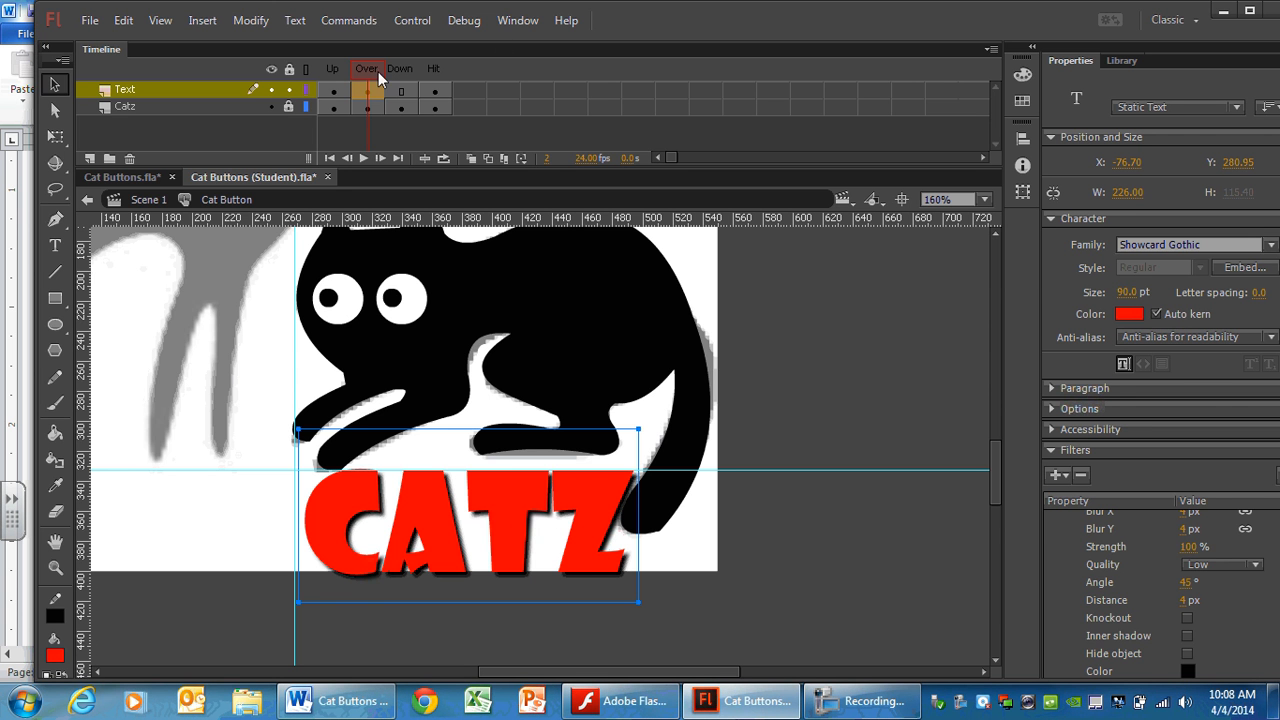
left_click(322, 70)
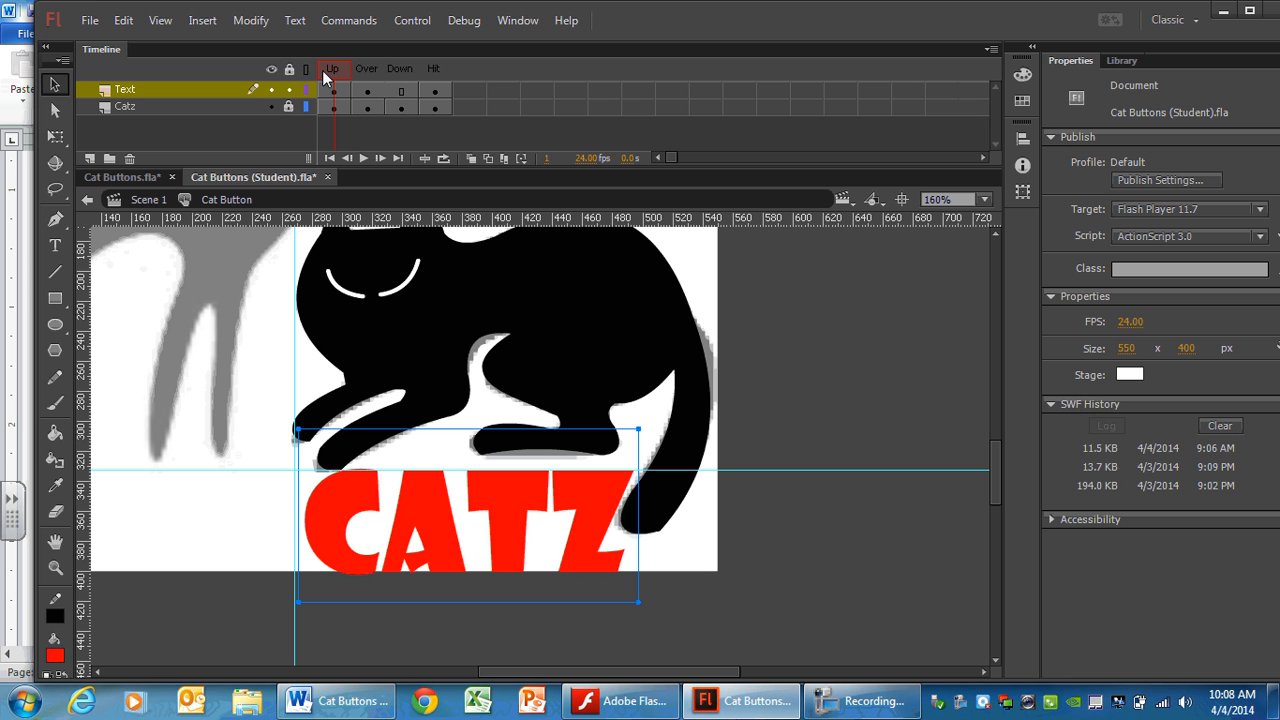
left_click(366, 70)
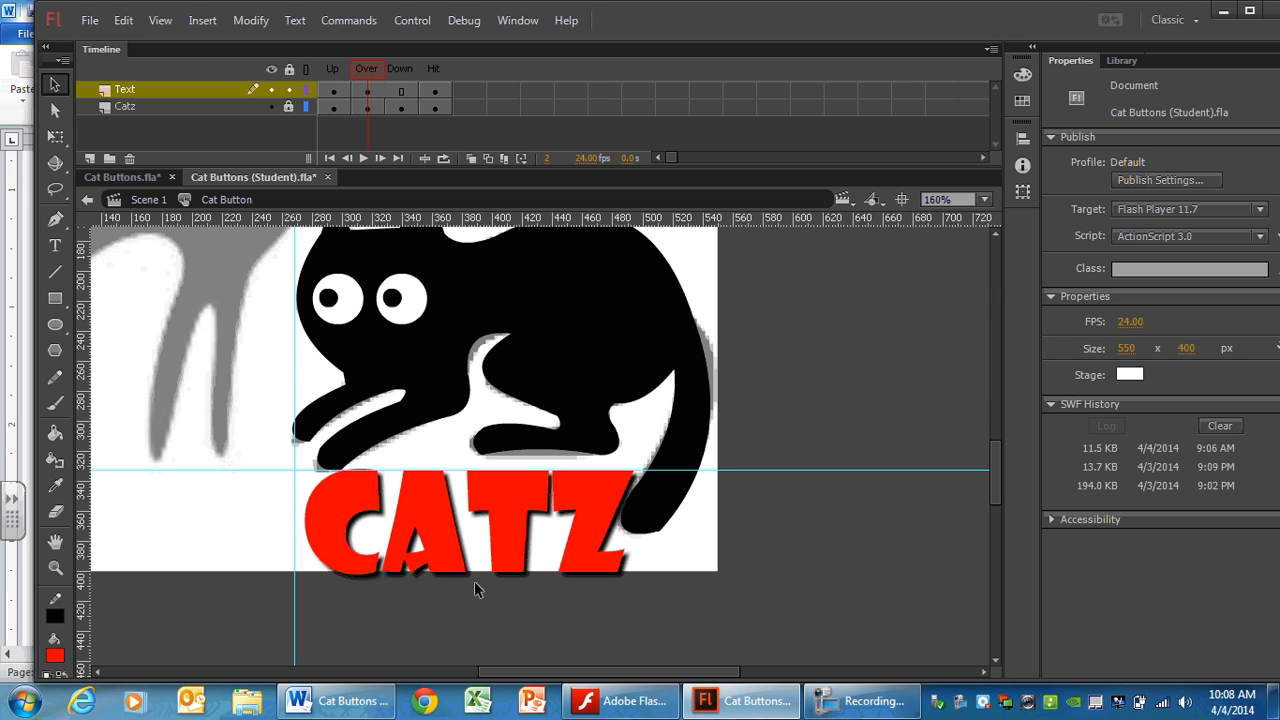
- Set the Over text's Drop Shadow strength to 102% and try a 30 px blur before resetting the blur to 4 px
left_click(620, 496)
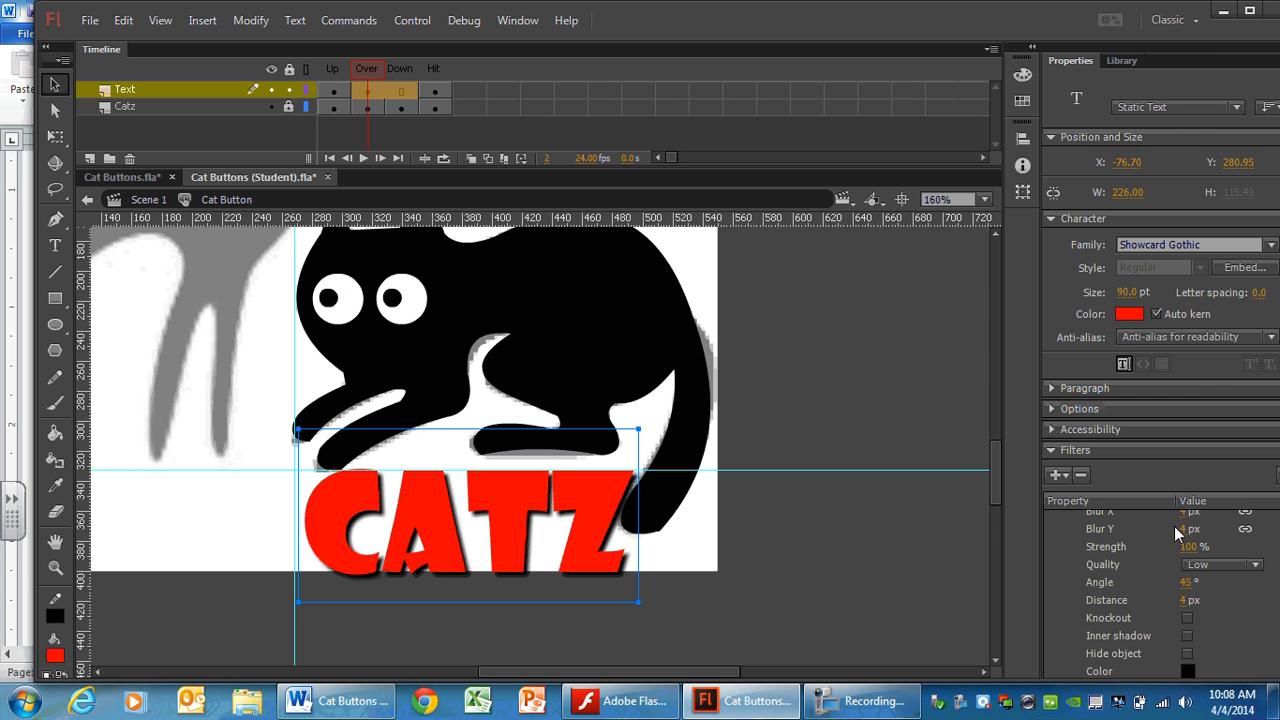
scroll(1180, 540, "up", 1)
scroll(1190, 554, "down", 1)
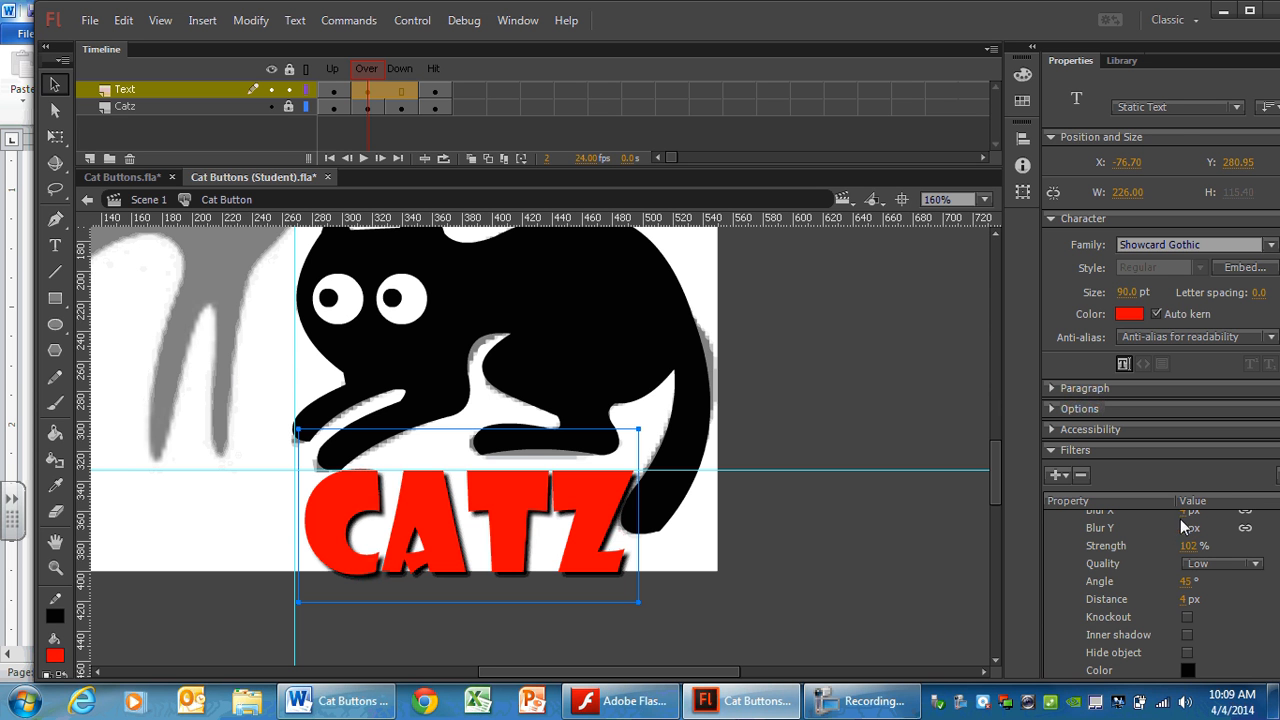
left_click_drag(1205, 516, 1210, 513)
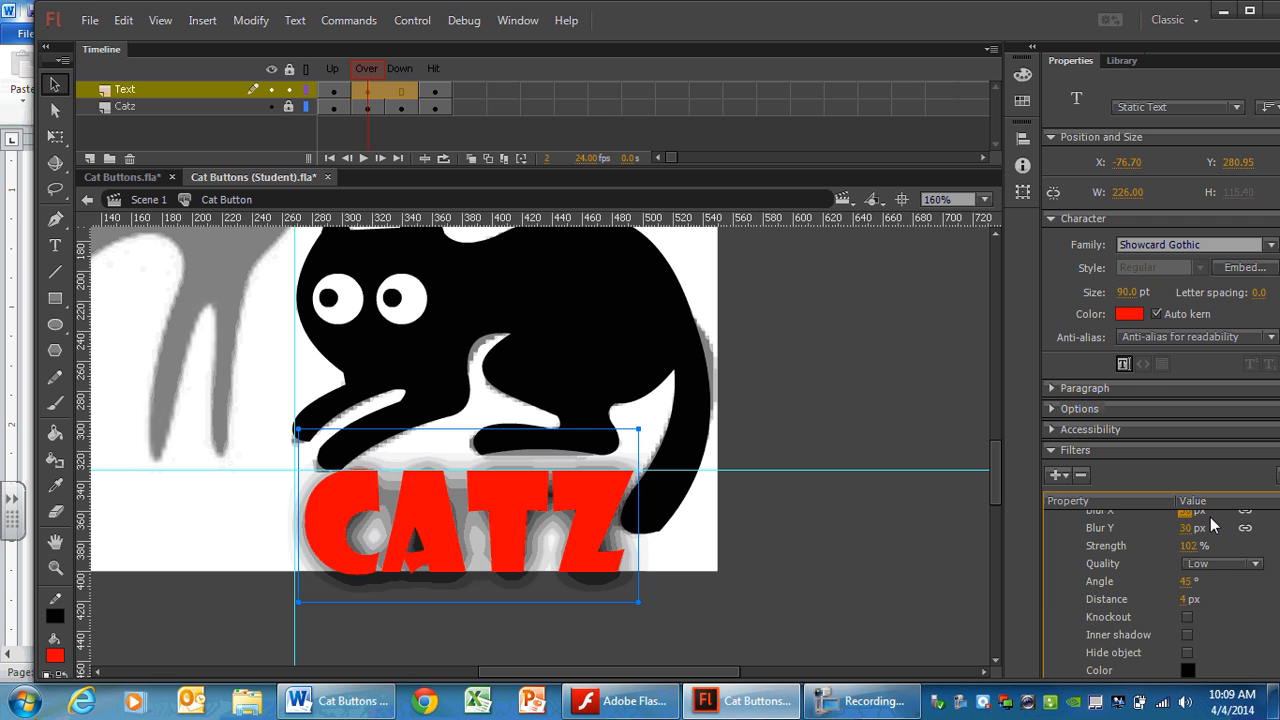
type("4")
key("Return")
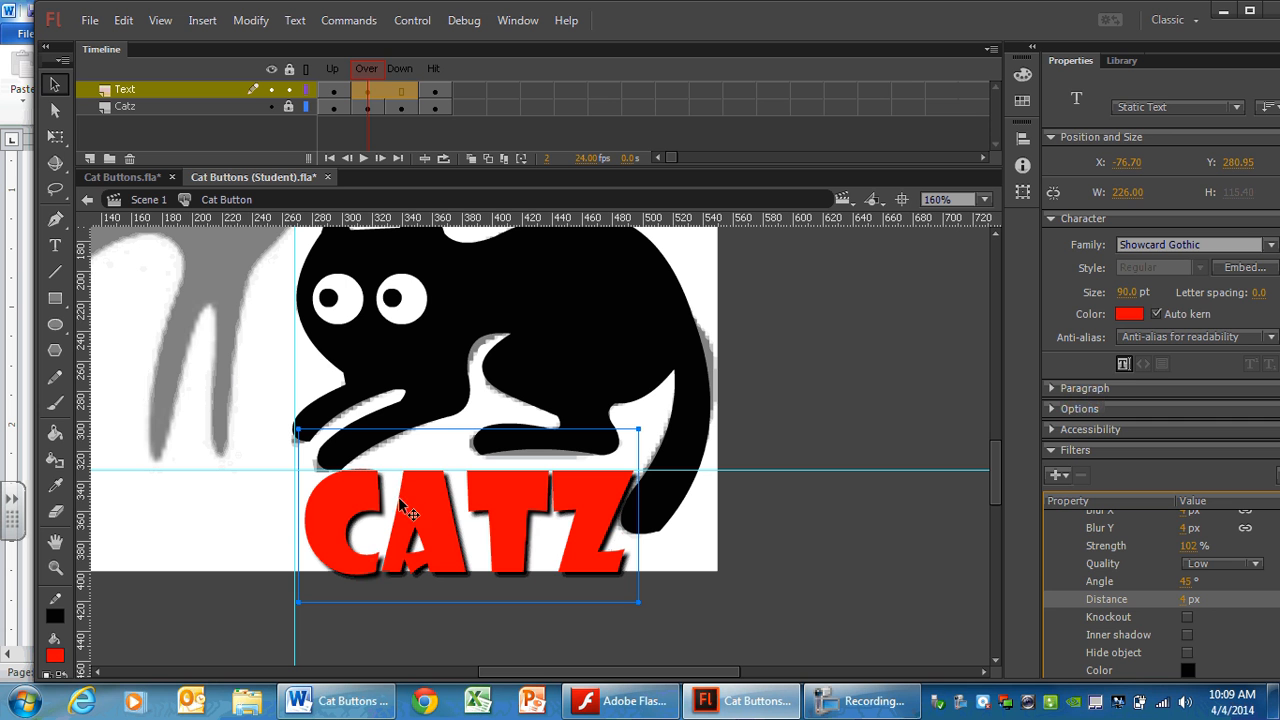
- Compare the title in the Up, Hit and Over frames, and insert a keyframe in the Text layer's Down frame
left_click(335, 90)
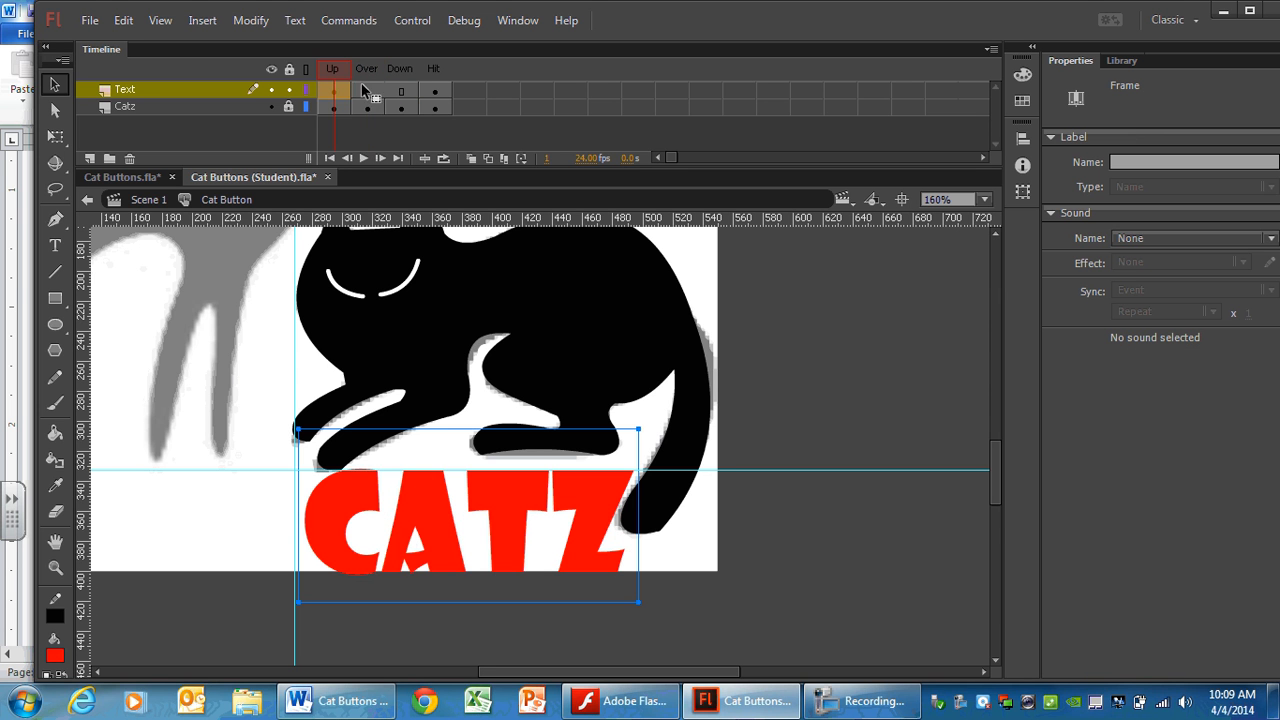
left_click(434, 91)
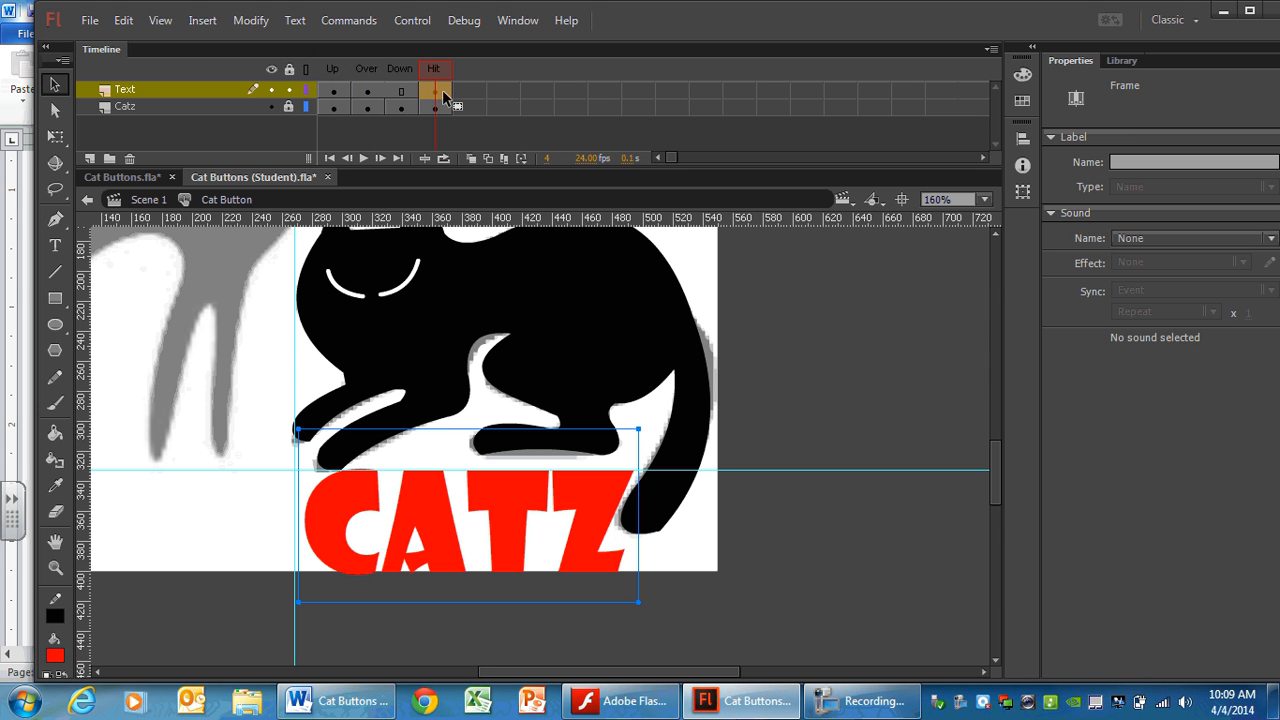
left_click(367, 91)
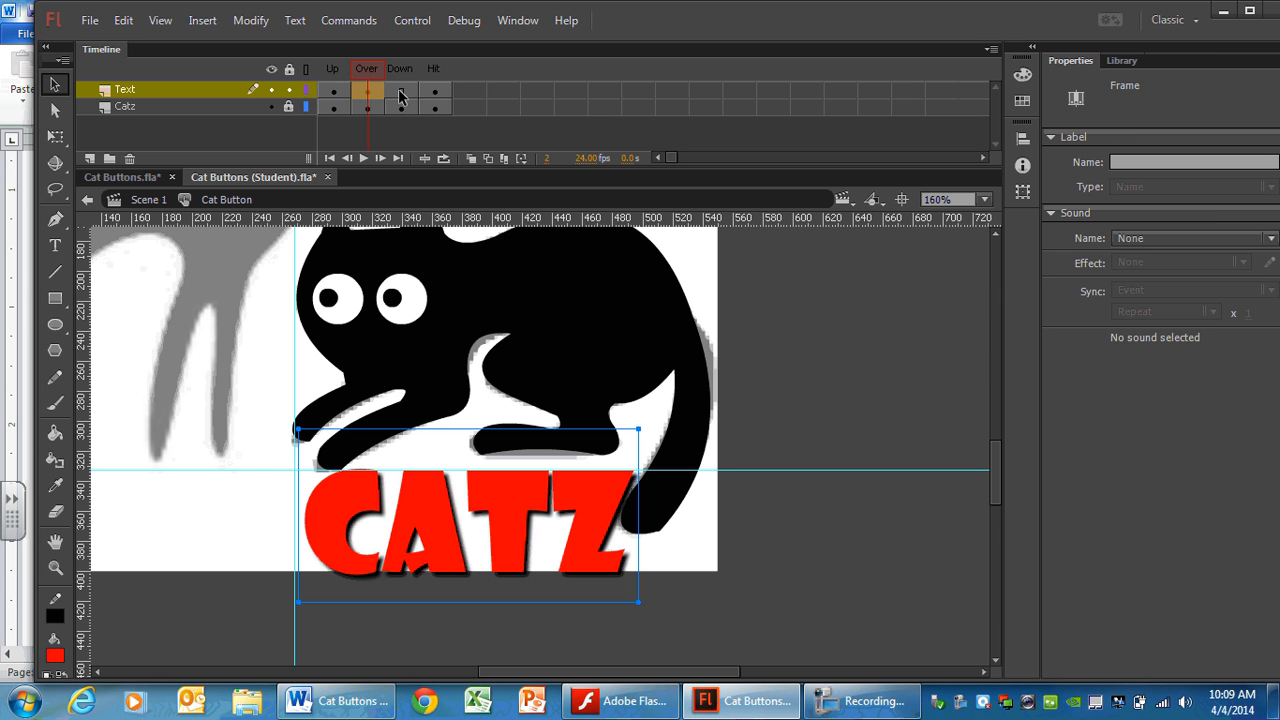
left_click(402, 92)
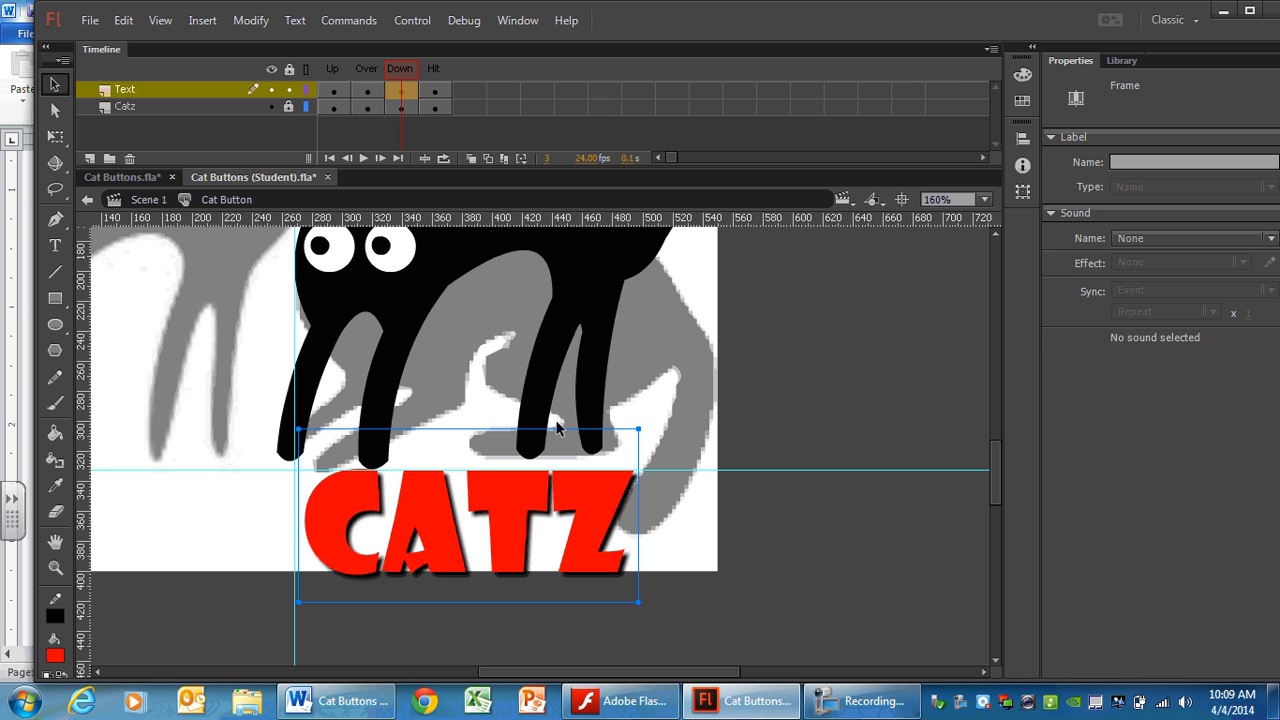
- Add a Glow filter to the Down frame's CATZ text and set the glow color to black
left_click(583, 500)
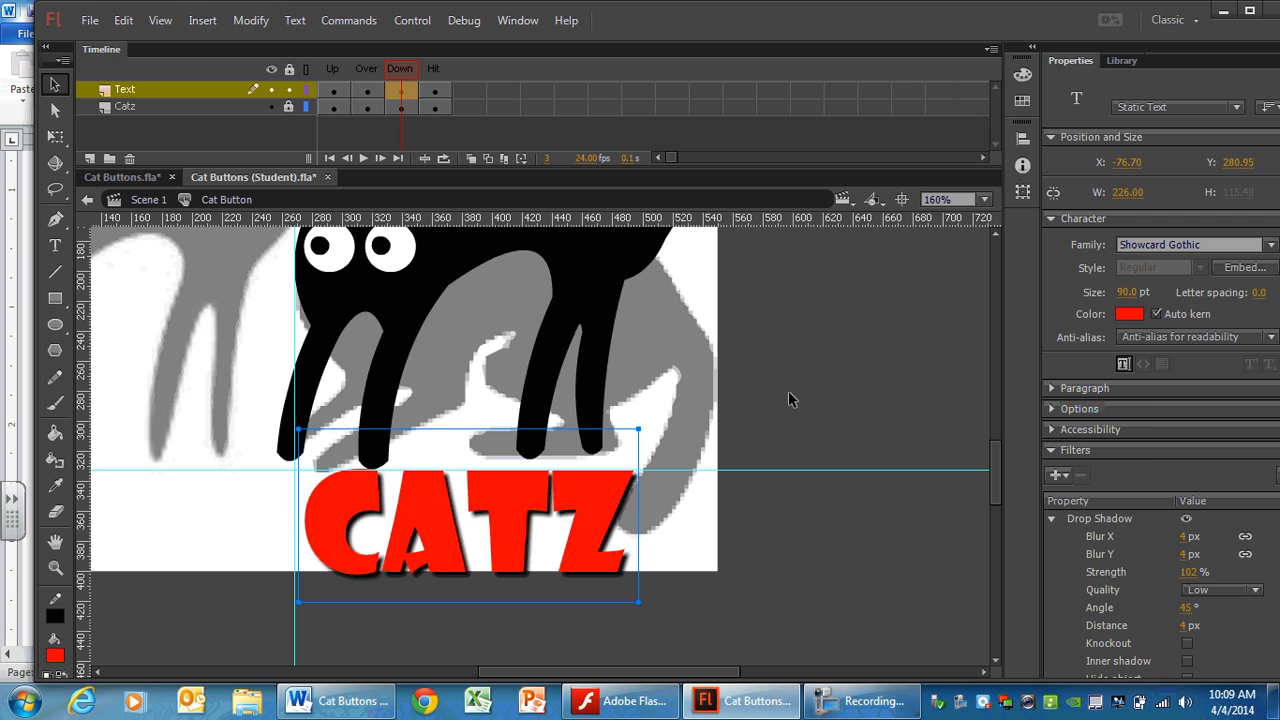
left_click(1057, 477)
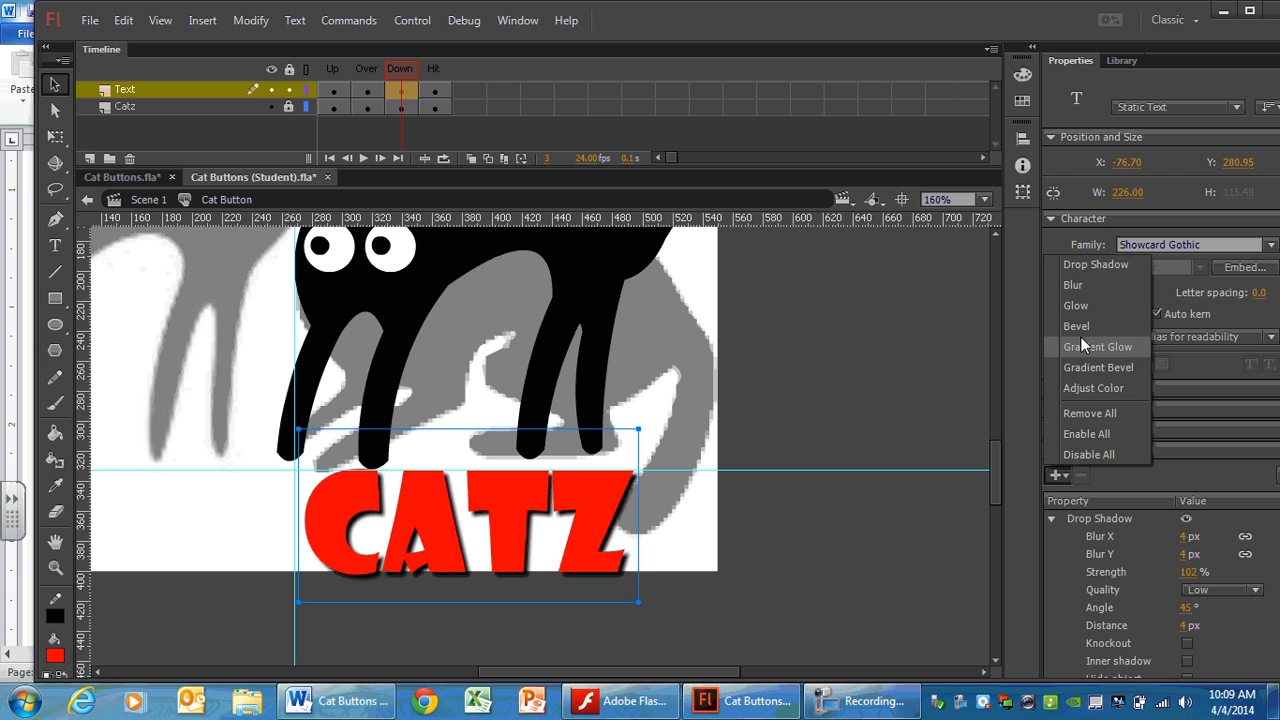
left_click(1084, 303)
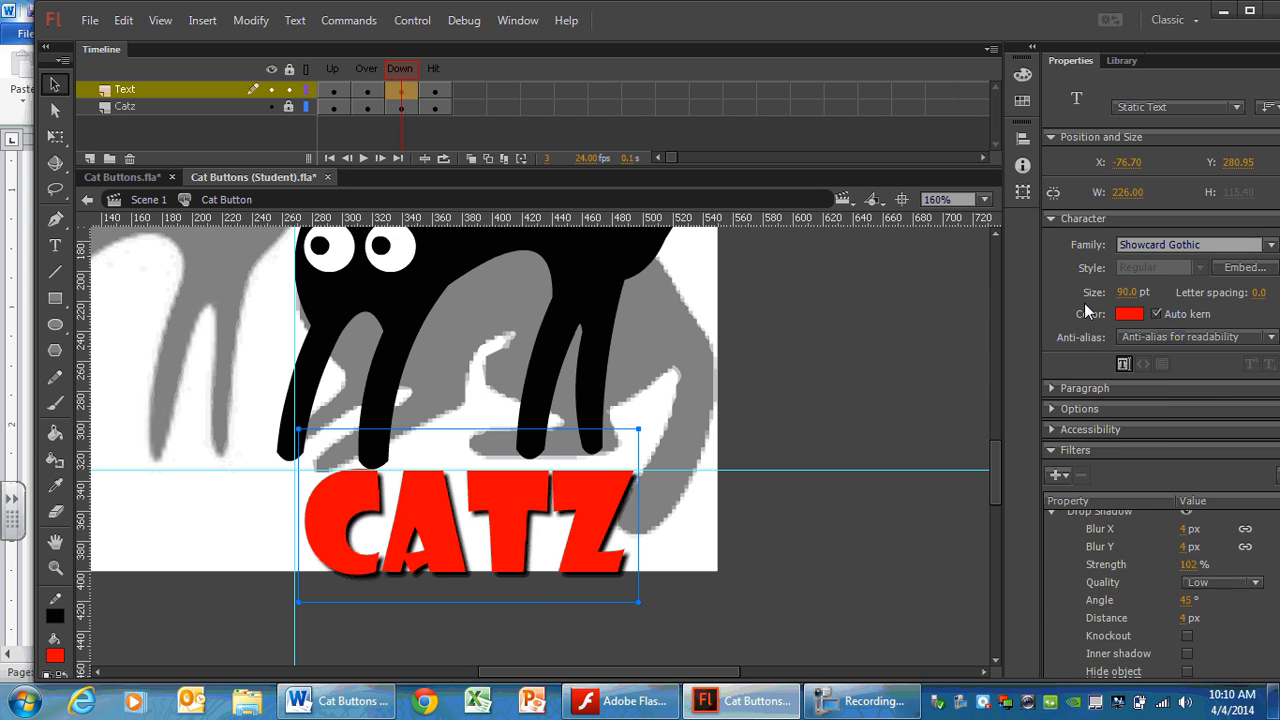
scroll(1137, 566, "up", 1)
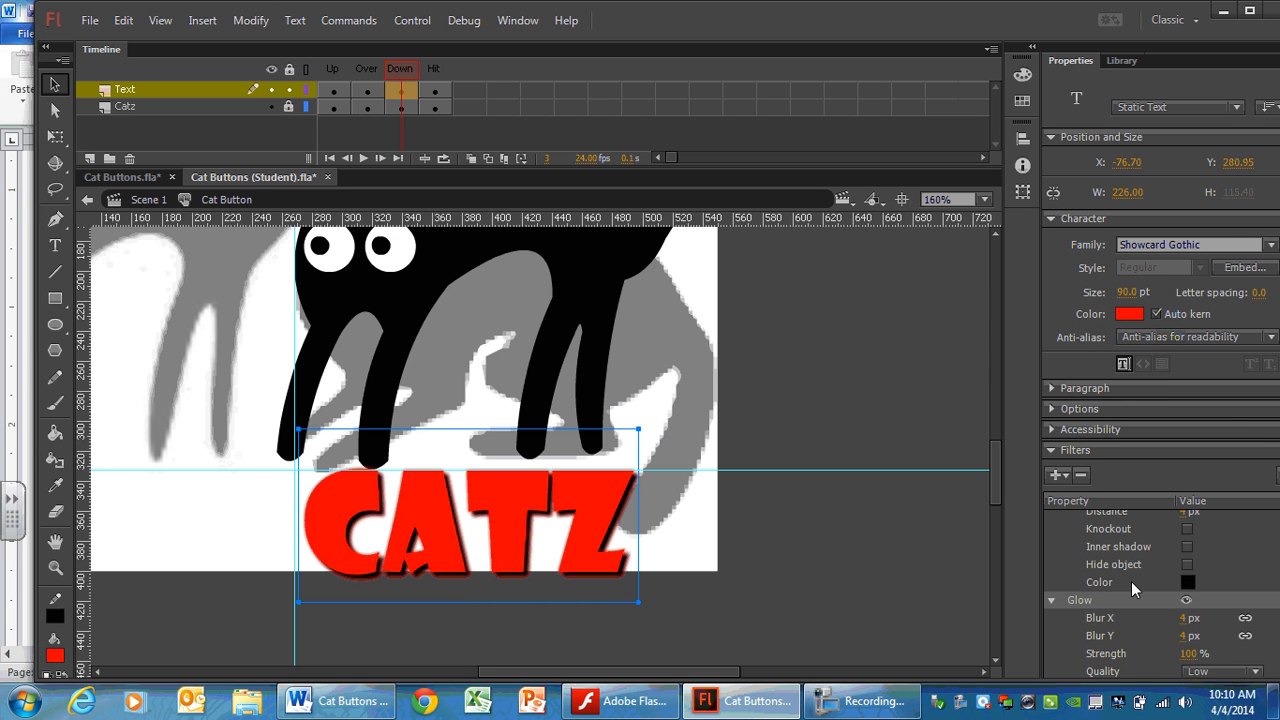
scroll(1131, 590, "down", 1)
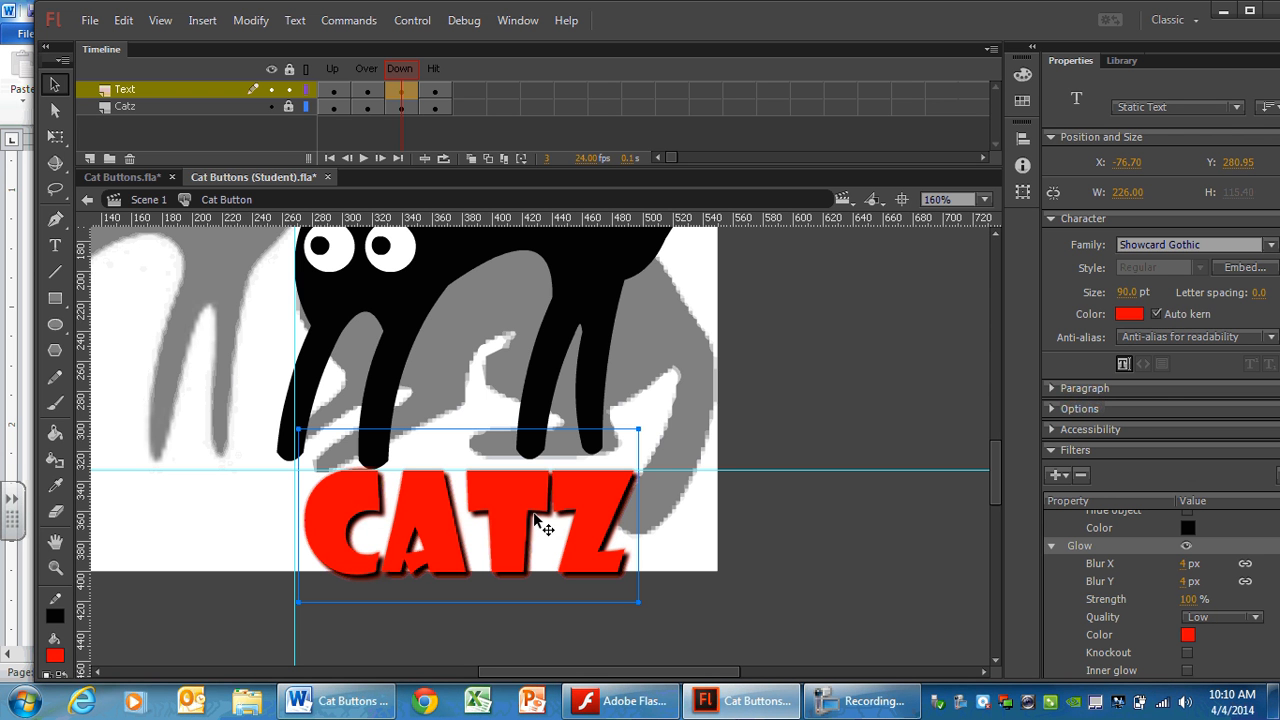
left_click(1187, 635)
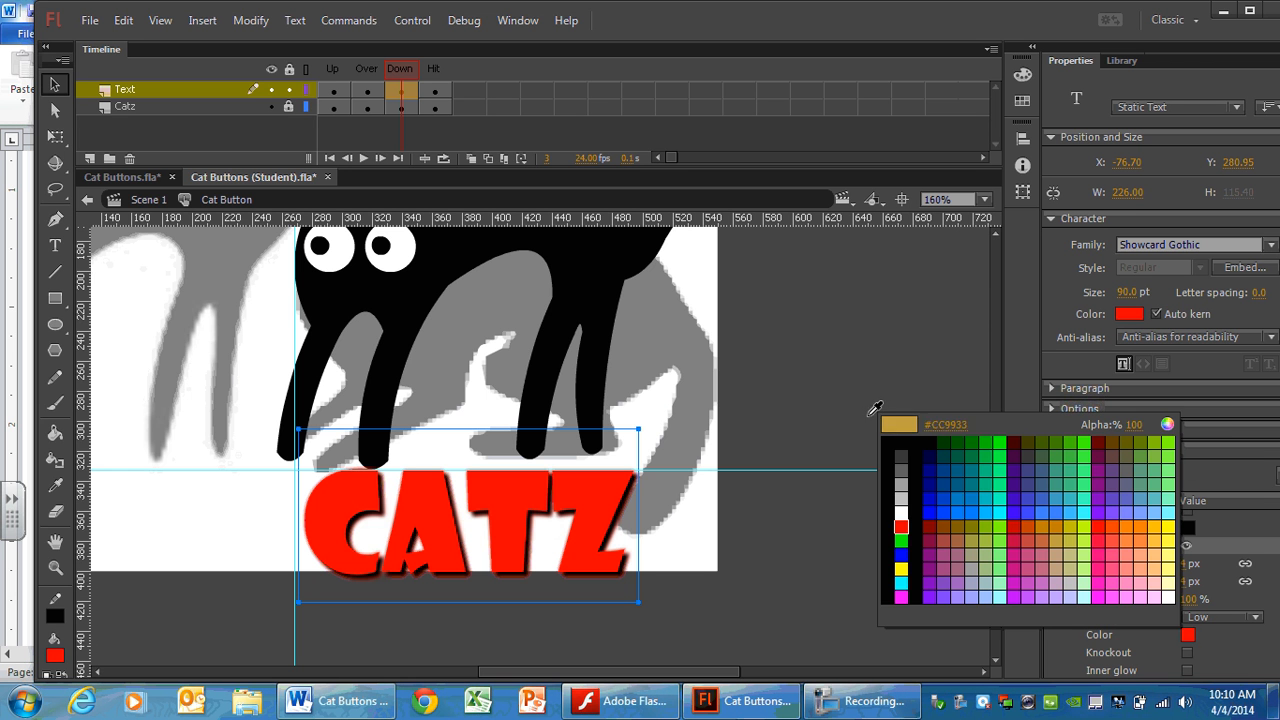
left_click(903, 441)
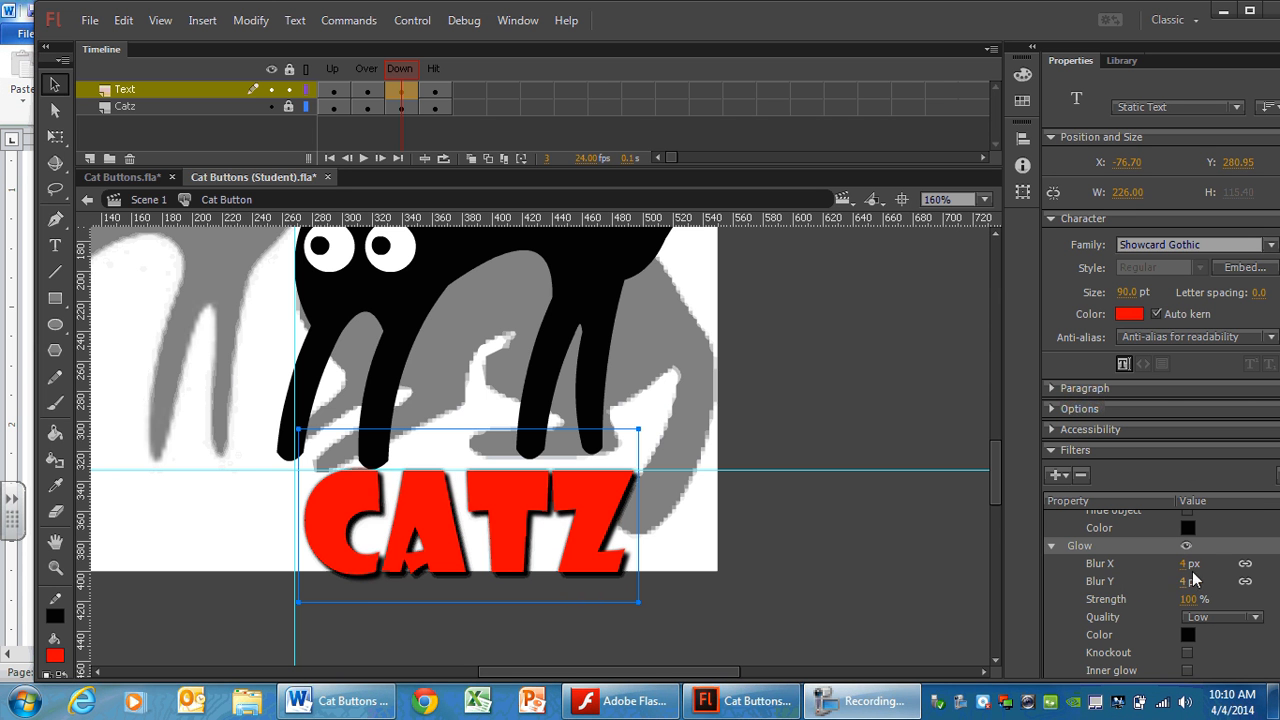
- Adjust the Down text's Glow to a 54 px blur and 132% strength, and compare it with the Up and Over frames
left_click_drag(1185, 567, 1200, 567)
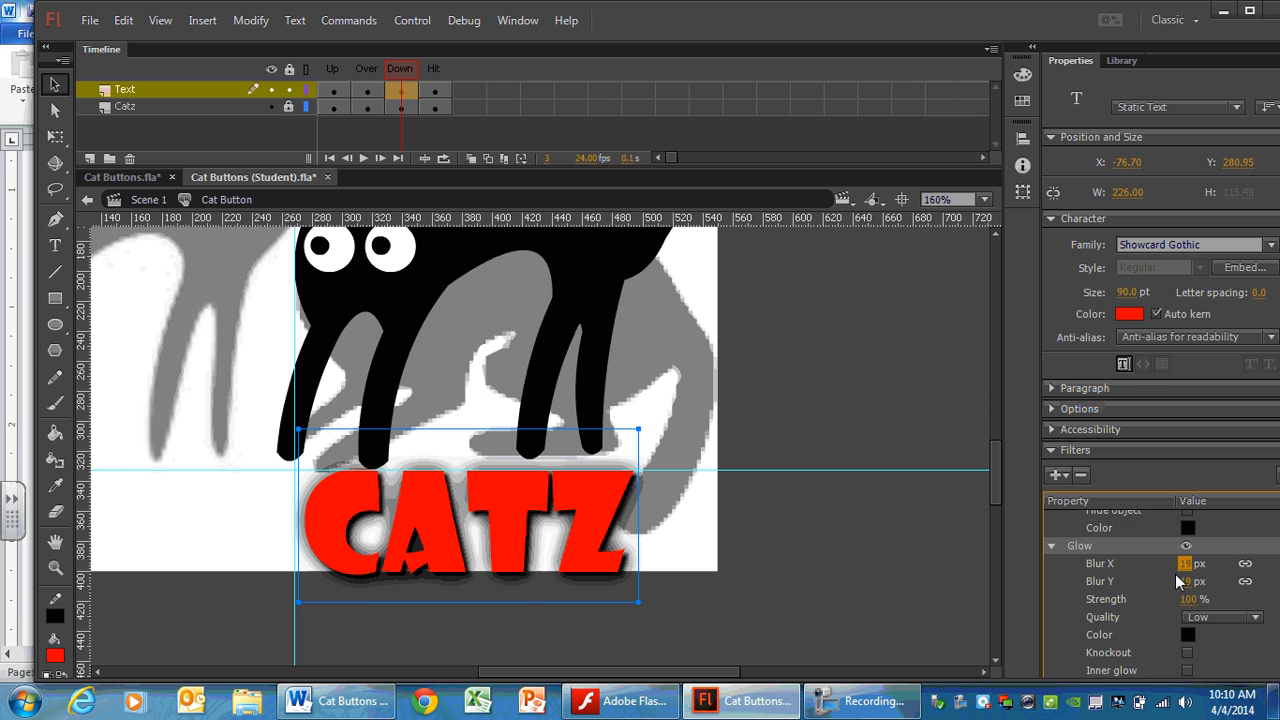
left_click(1185, 565)
type("20")
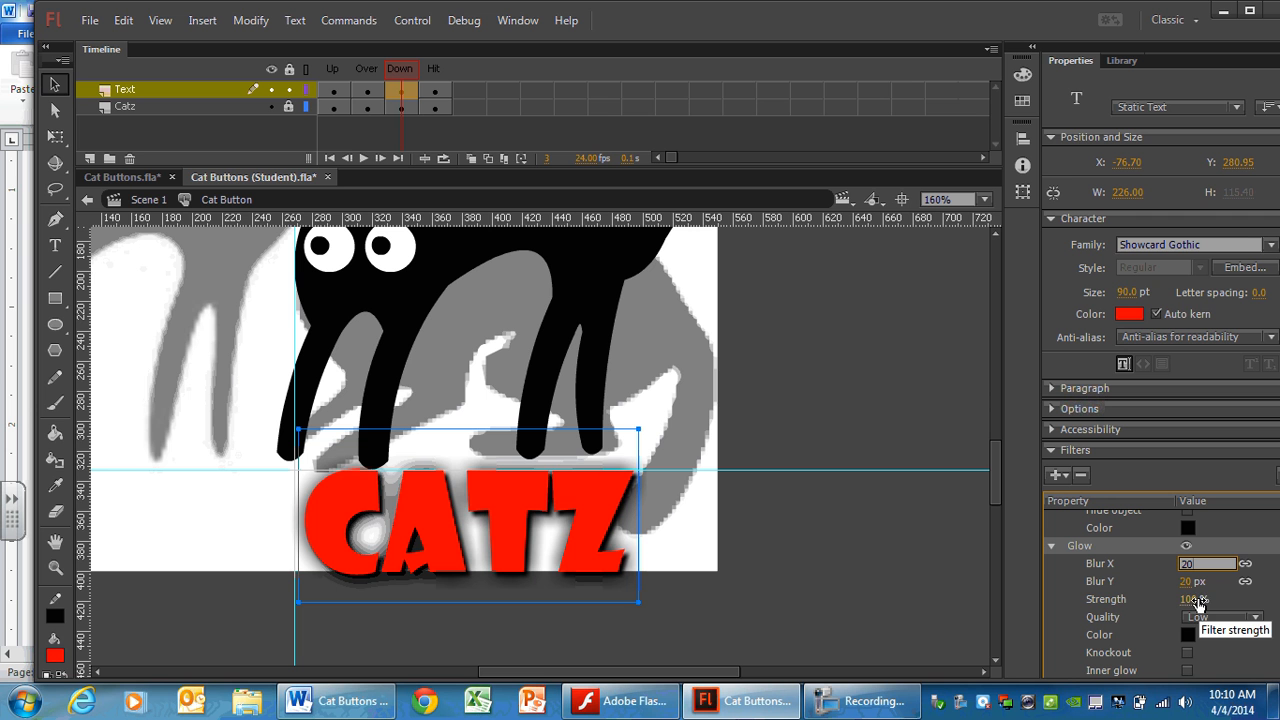
left_click_drag(1187, 601, 1232, 616)
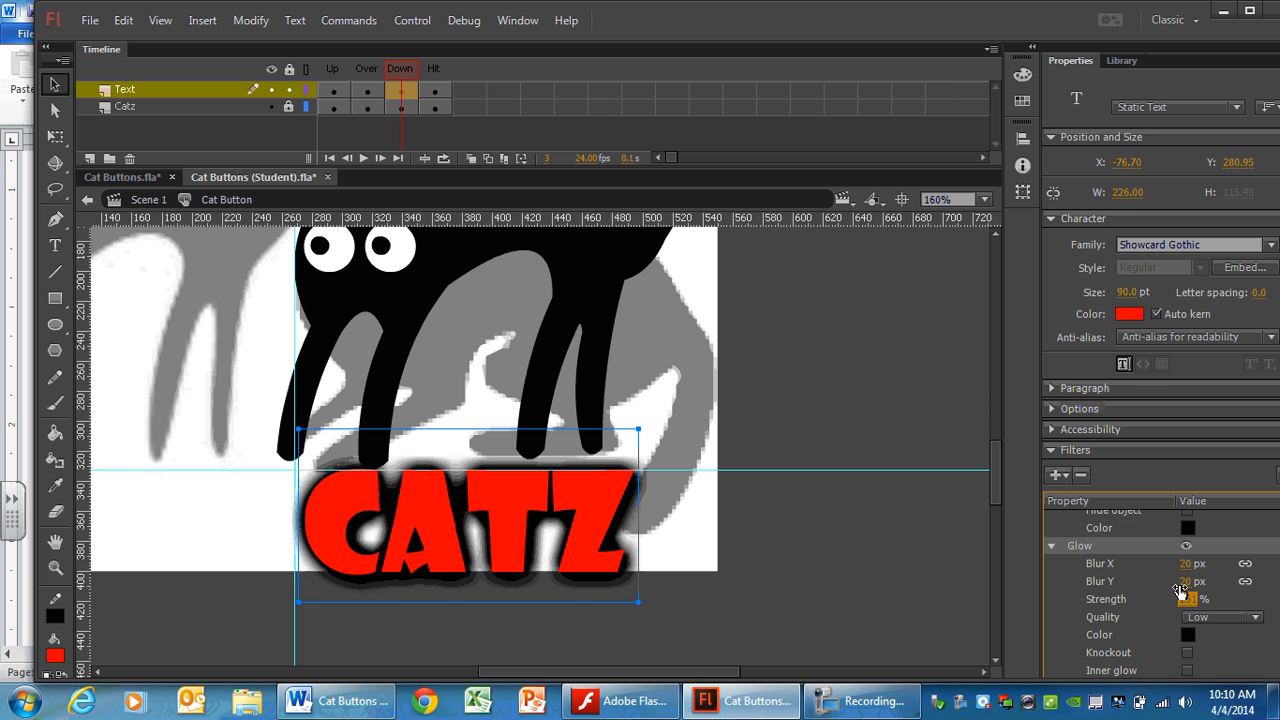
left_click_drag(1192, 601, 1150, 602)
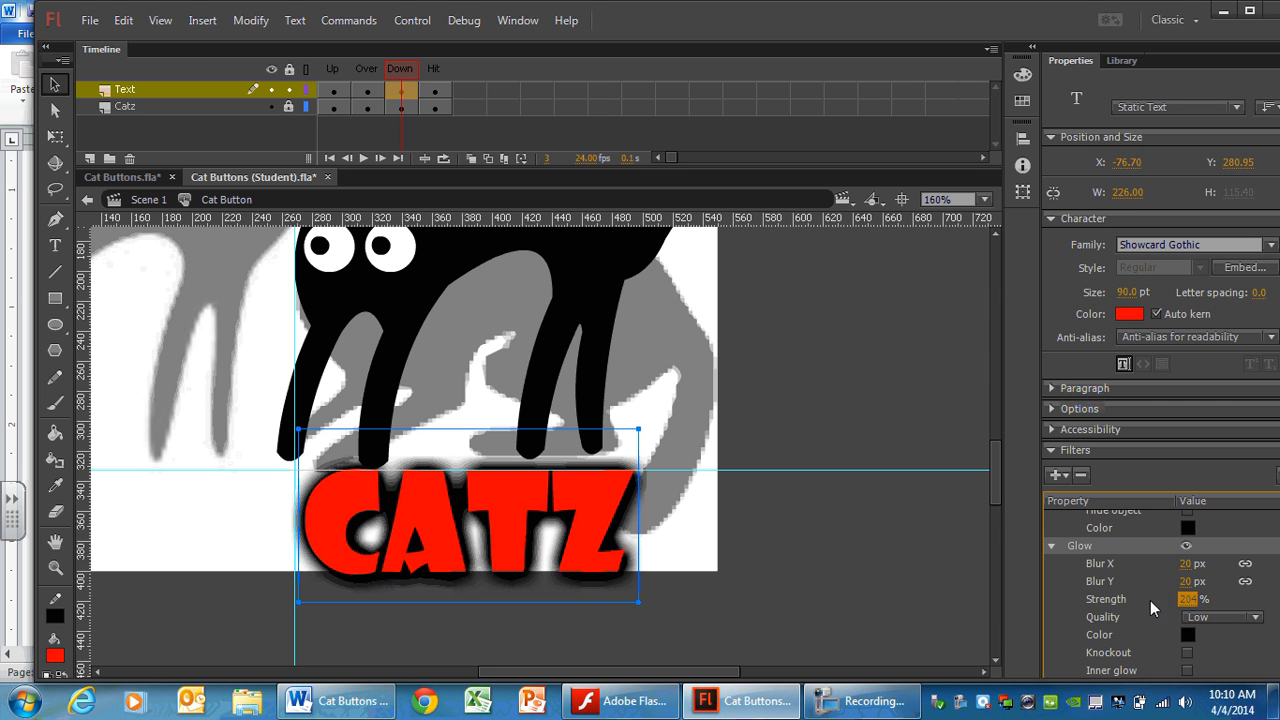
left_click_drag(1188, 564, 1221, 564)
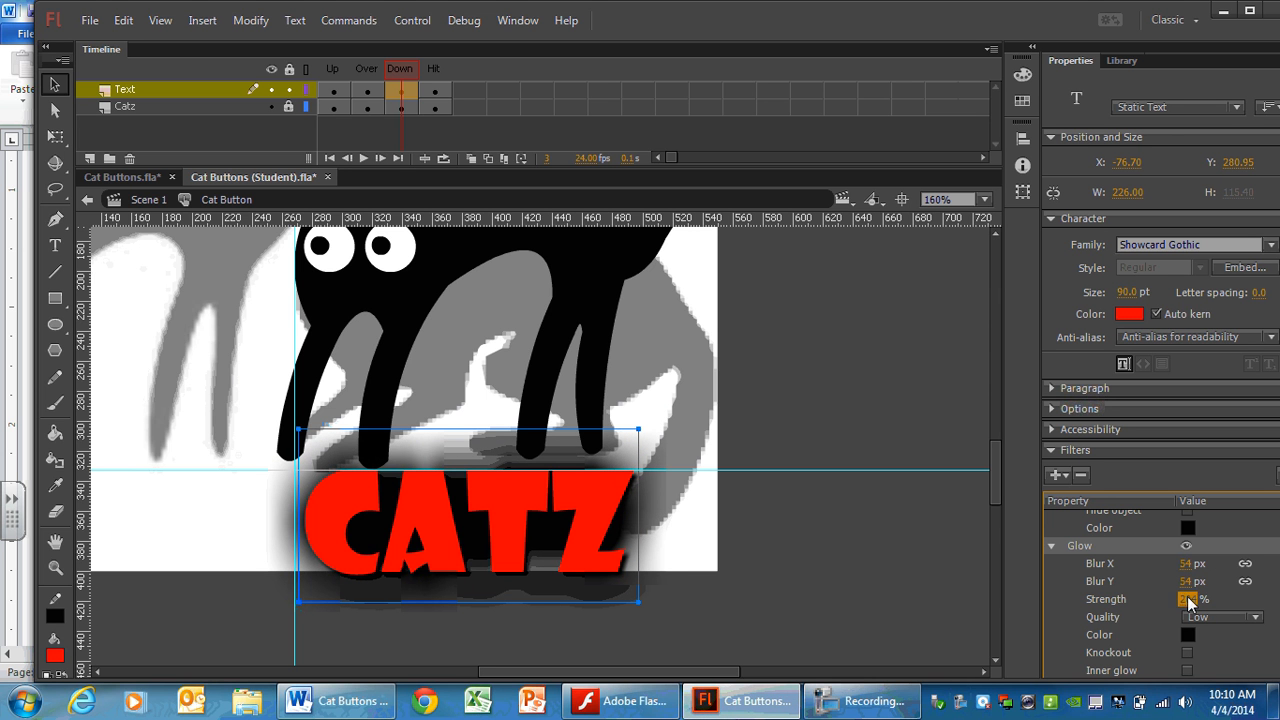
left_click_drag(1188, 599, 1158, 596)
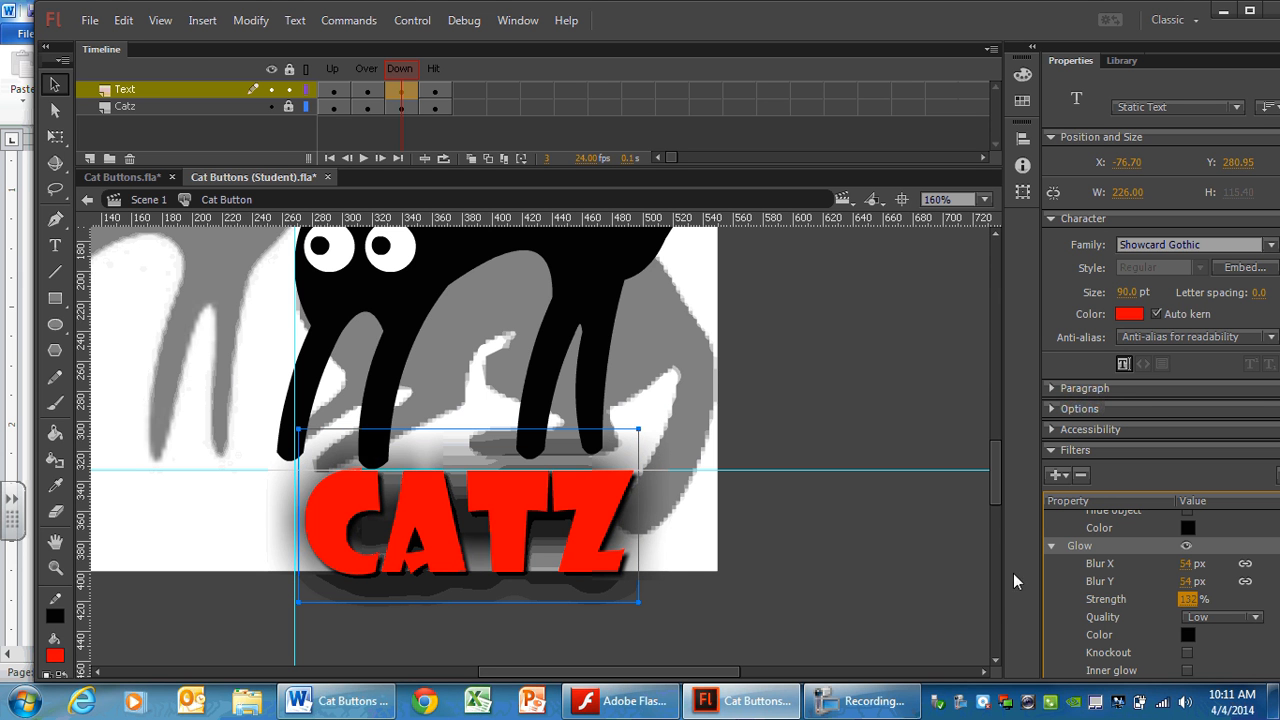
left_click(341, 91)
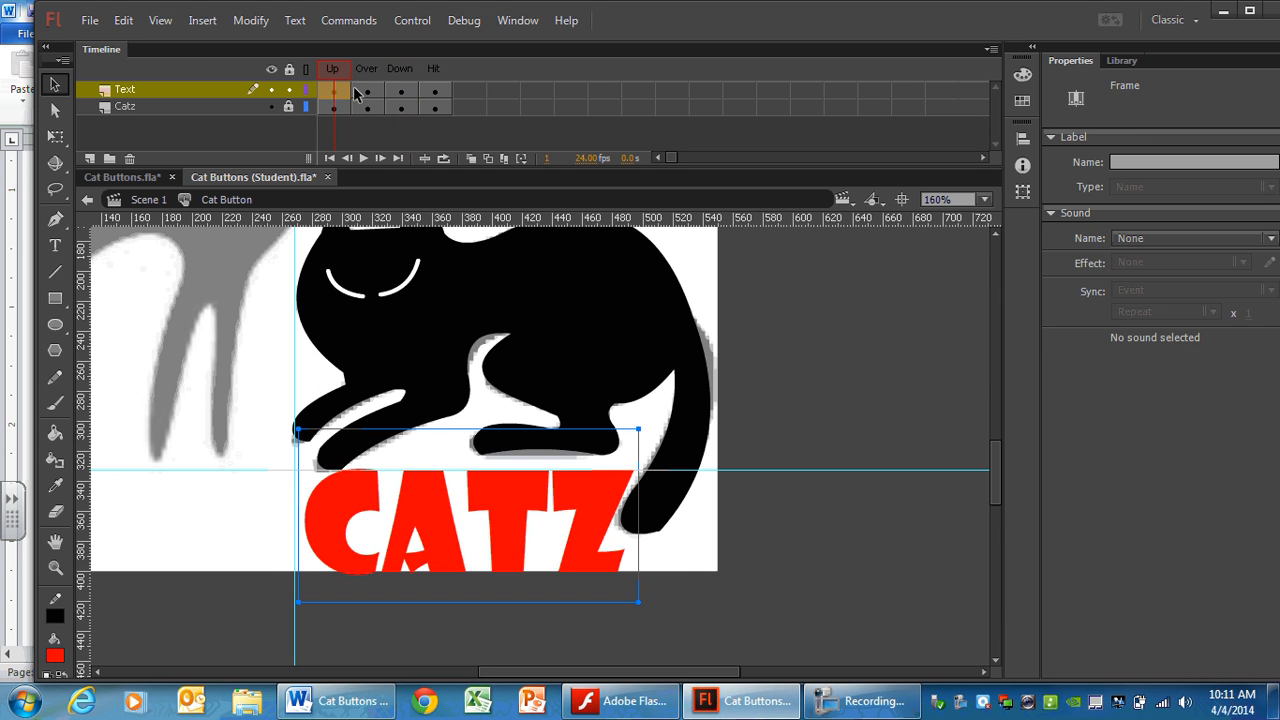
left_click(367, 91)
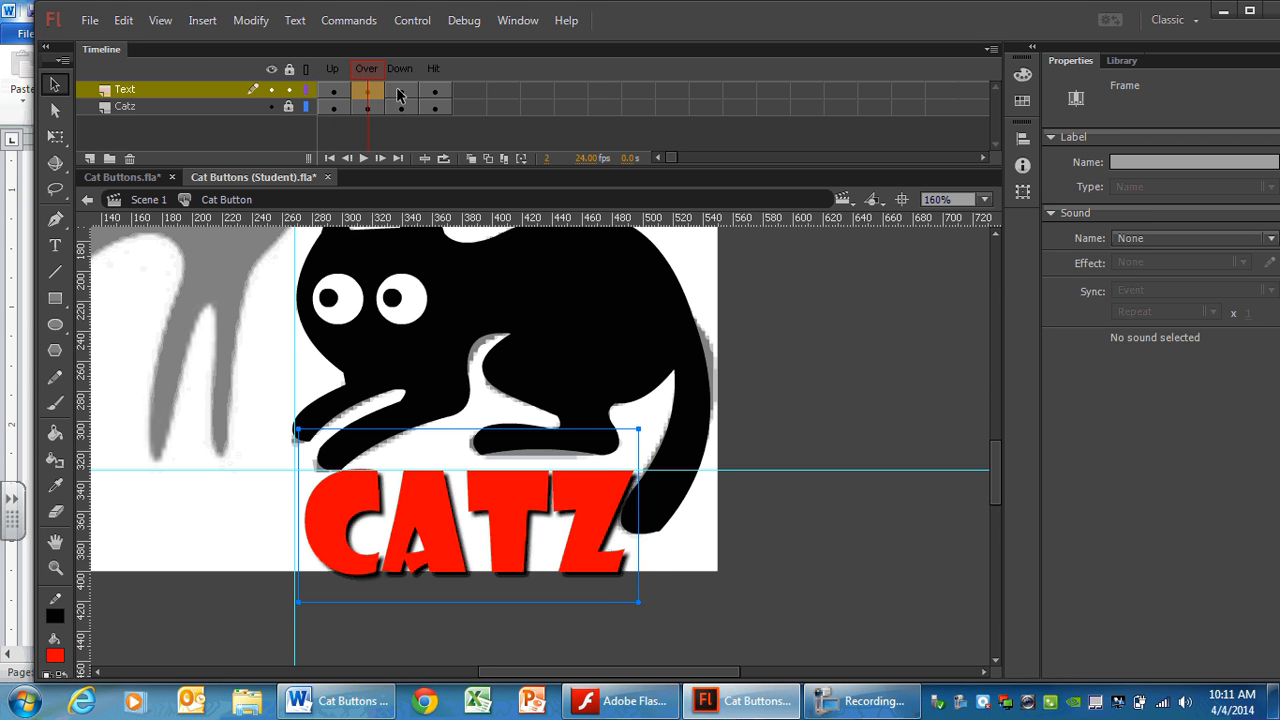
- Check the CATZ title in the Text layer's Down and Hit frames, and return to Scene 1
left_click(400, 92)
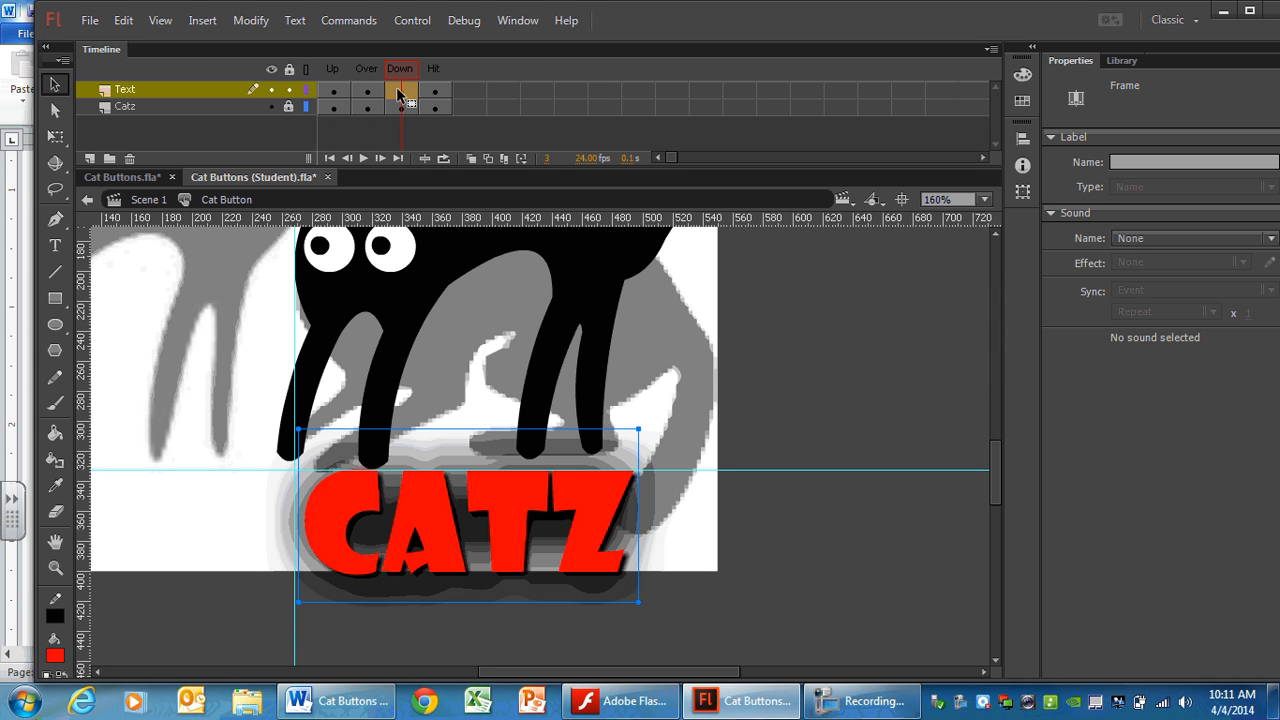
left_click(435, 91)
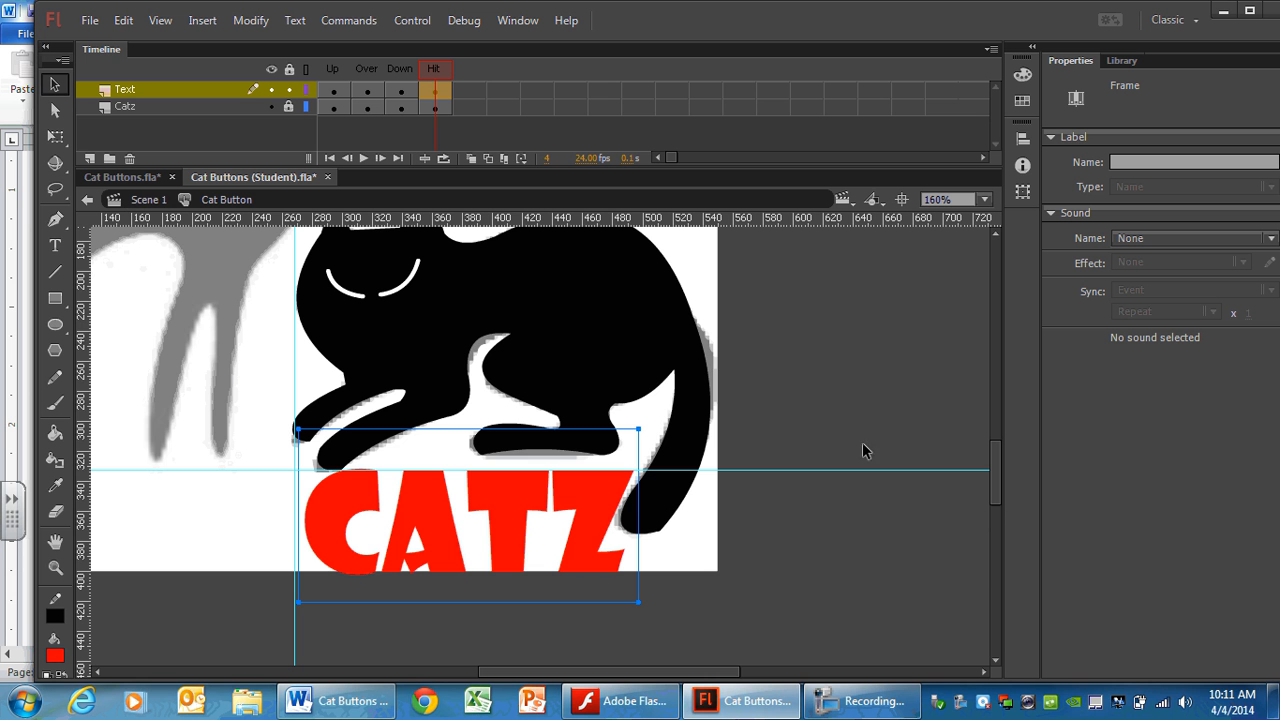
left_click_drag(992, 497, 992, 462)
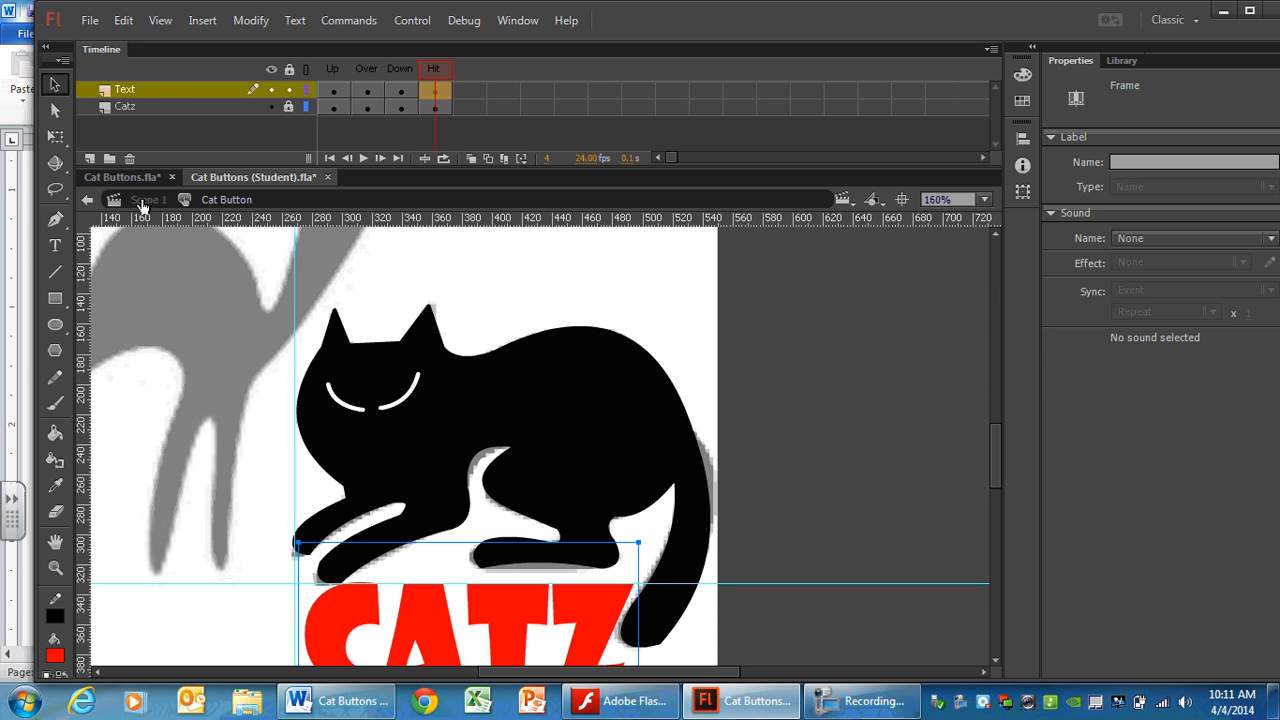
left_click(143, 204)
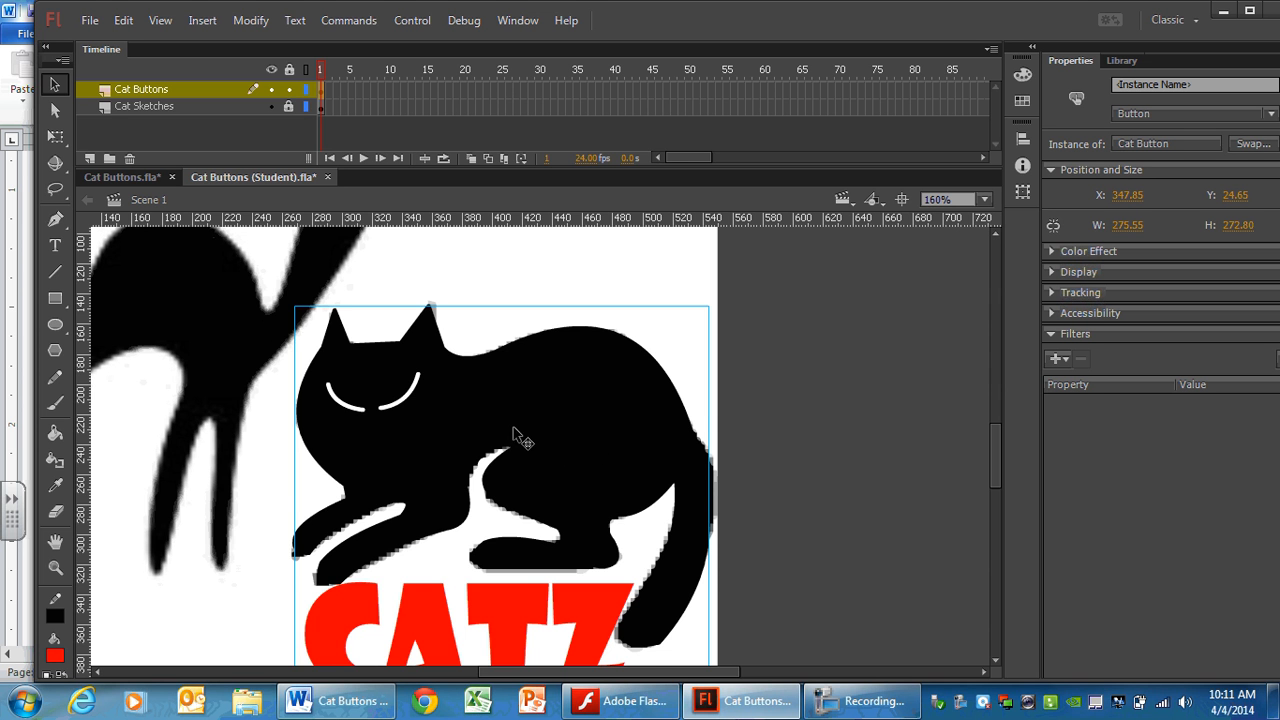
- Move the Cat Button instance toward the middle of the stage, to about X 217 and Y -82
left_click_drag(480, 409, 281, 278)
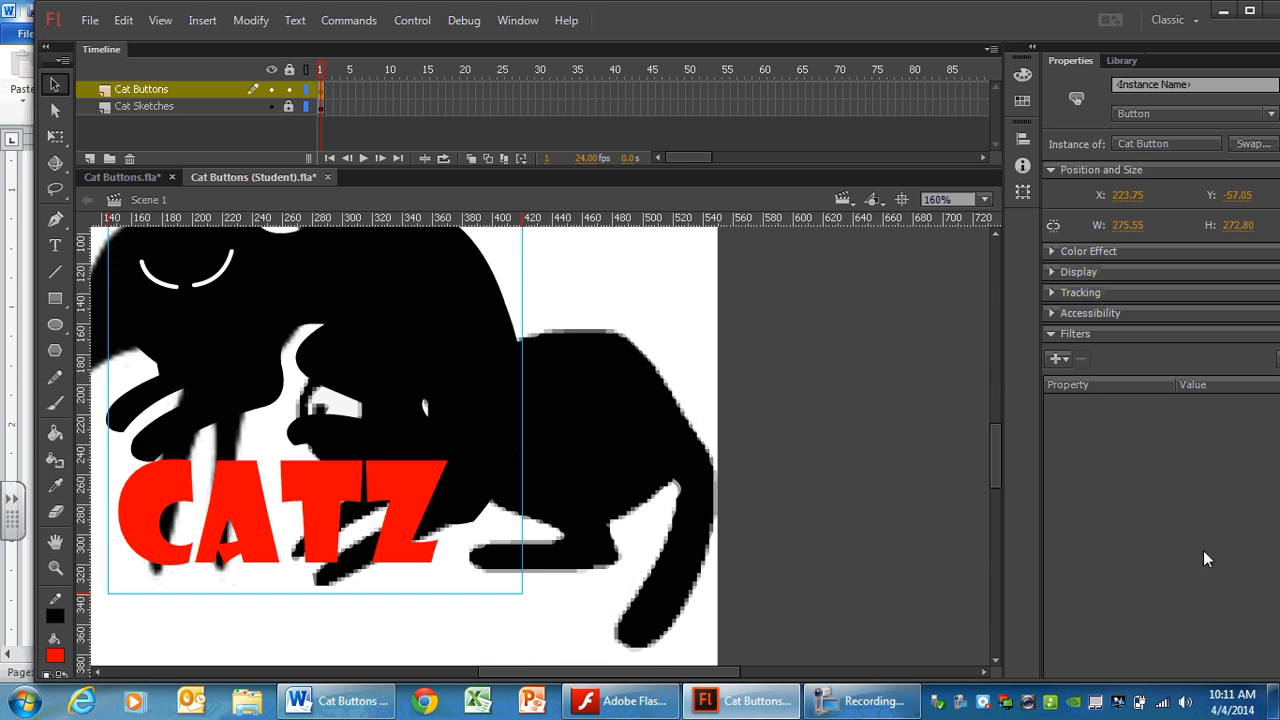
left_click_drag(711, 677, 627, 675)
left_click_drag(994, 438, 1003, 437)
mouse_move(686, 393)
left_mouse_down()
mouse_move(684, 378)
mouse_move(706, 408)
left_mouse_up()
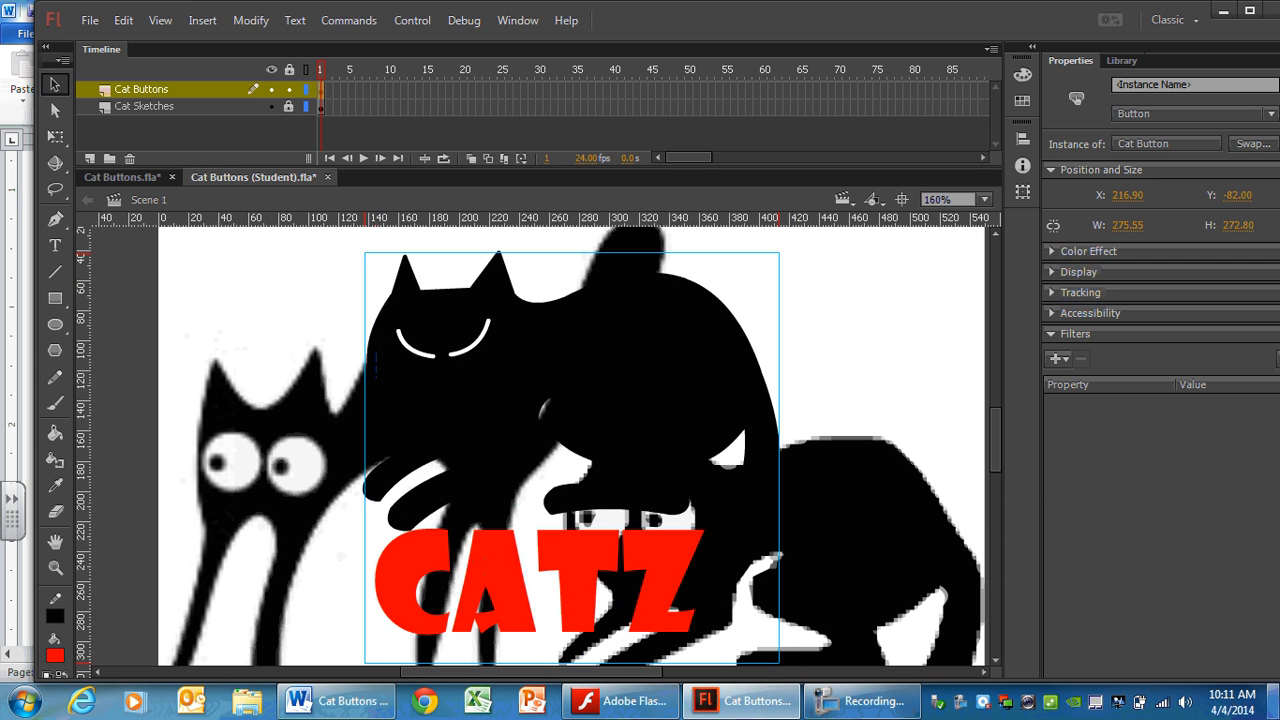
- Delete the Cat Sketches layer, leaving only the Cat Buttons layer in the scene
mouse_move(1274, 700)
left_click(246, 106)
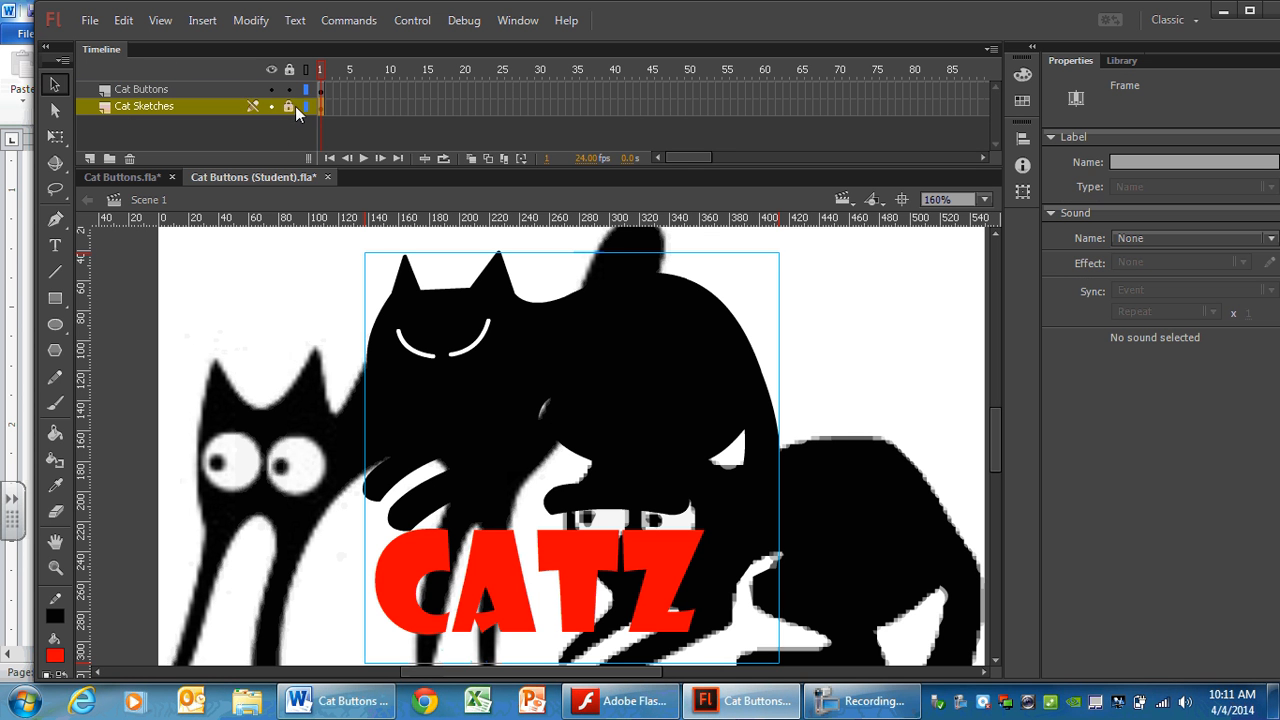
left_click(129, 158)
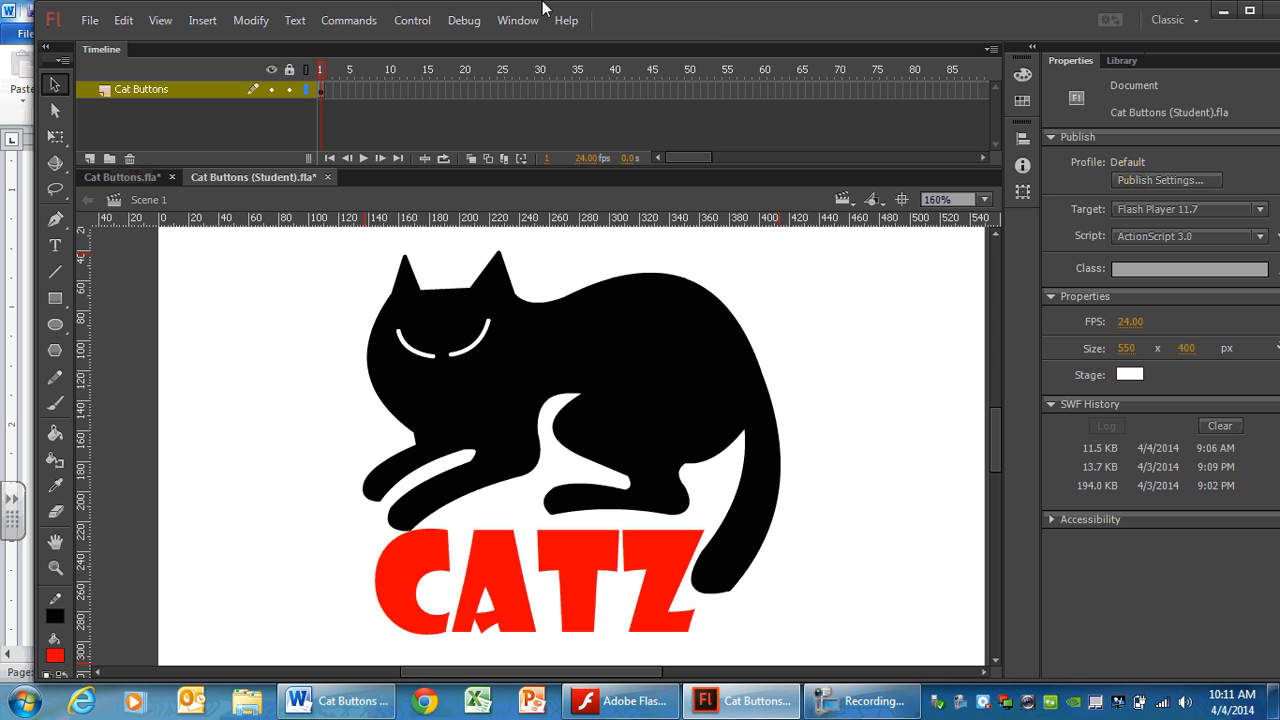
- Enable simple buttons and test the cat button's Over and Down states directly on the stage
left_click(412, 20)
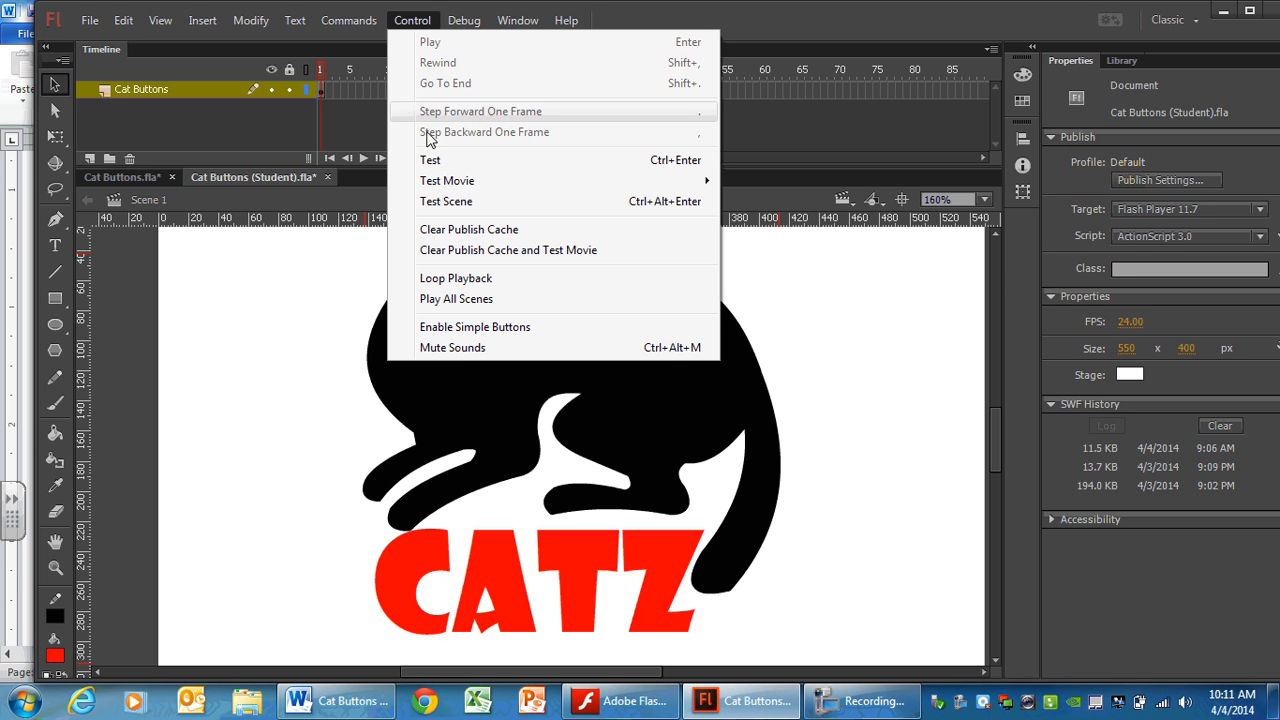
left_click(487, 330)
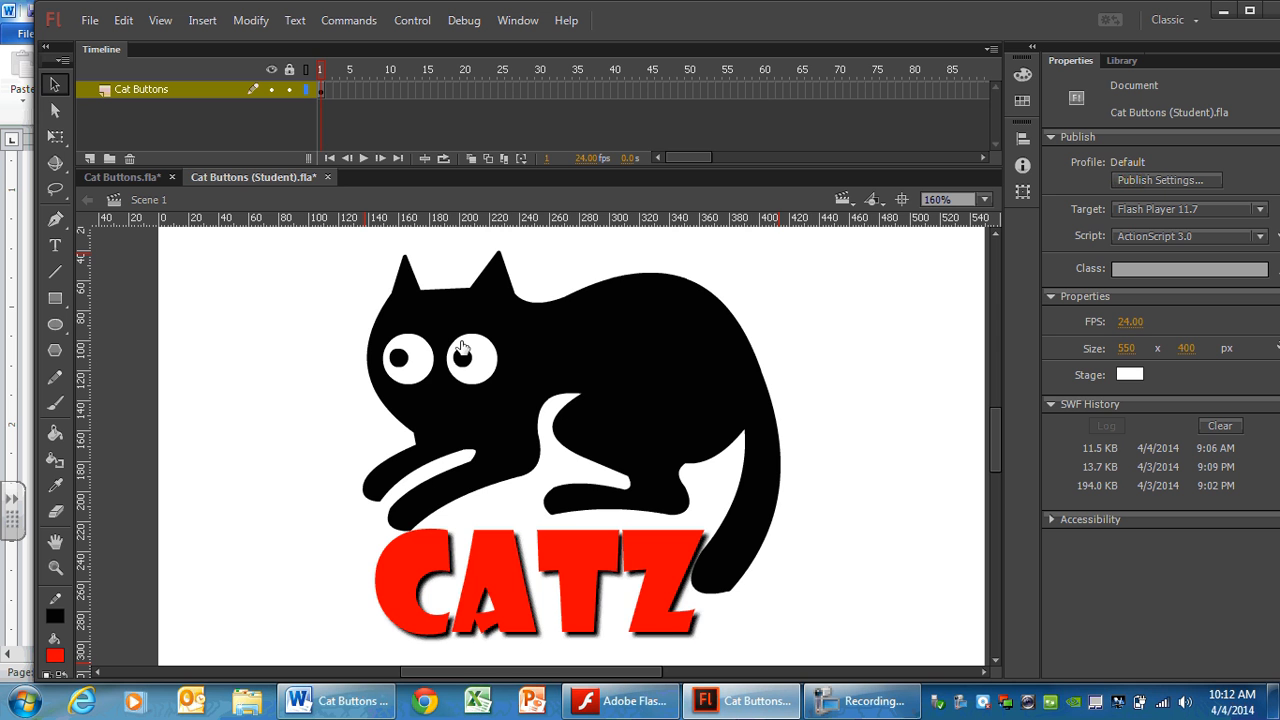
left_click(462, 347)
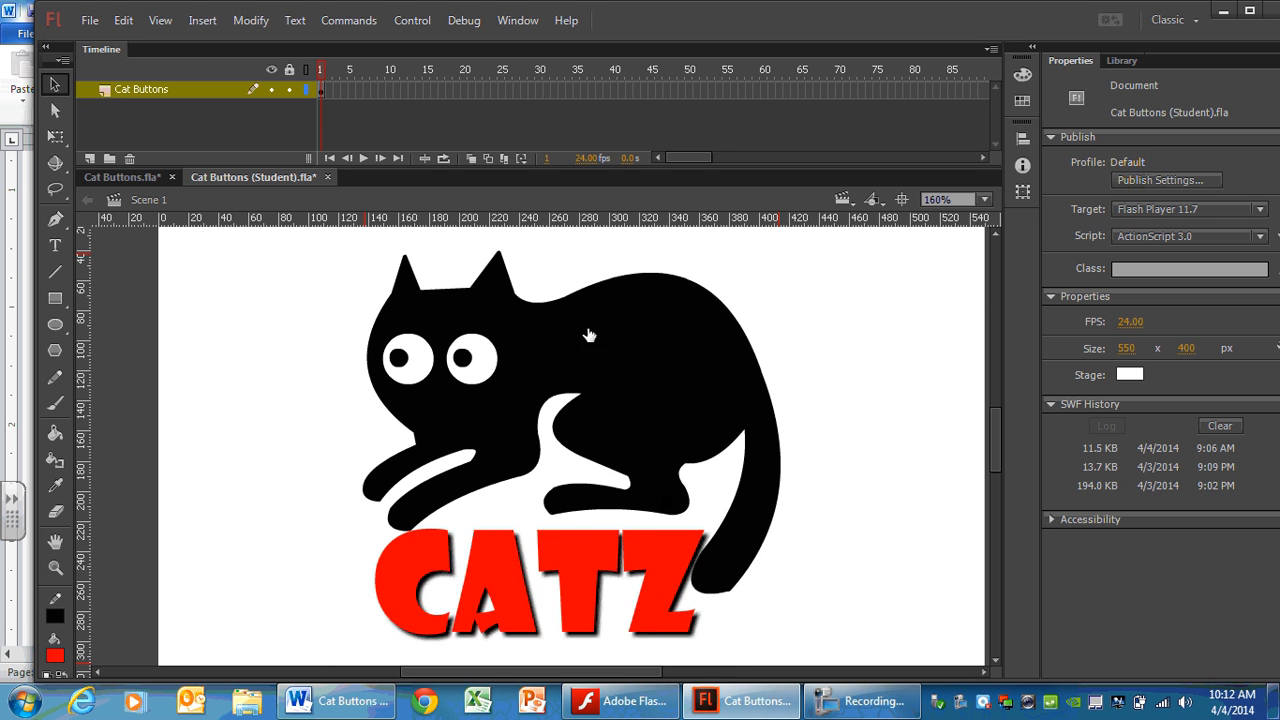
left_click(589, 335)
left_click(505, 329)
left_click(410, 331)
left_click(425, 332)
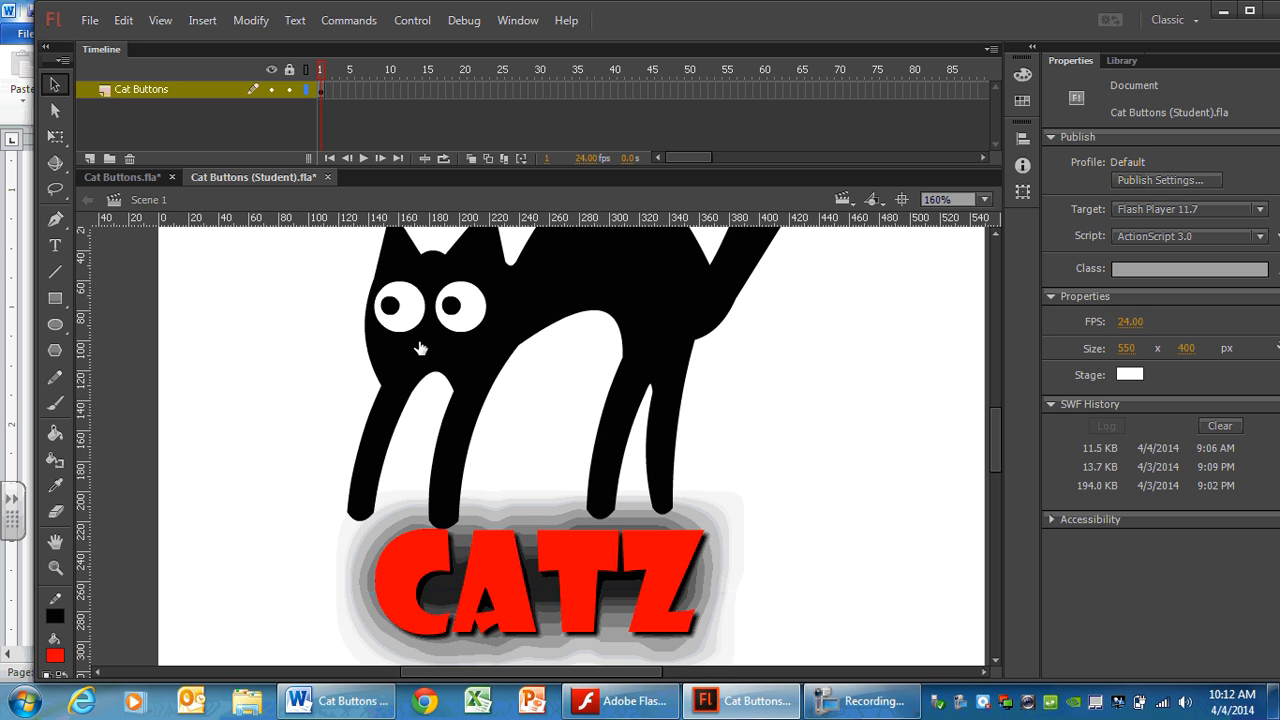
left_click(862, 700)
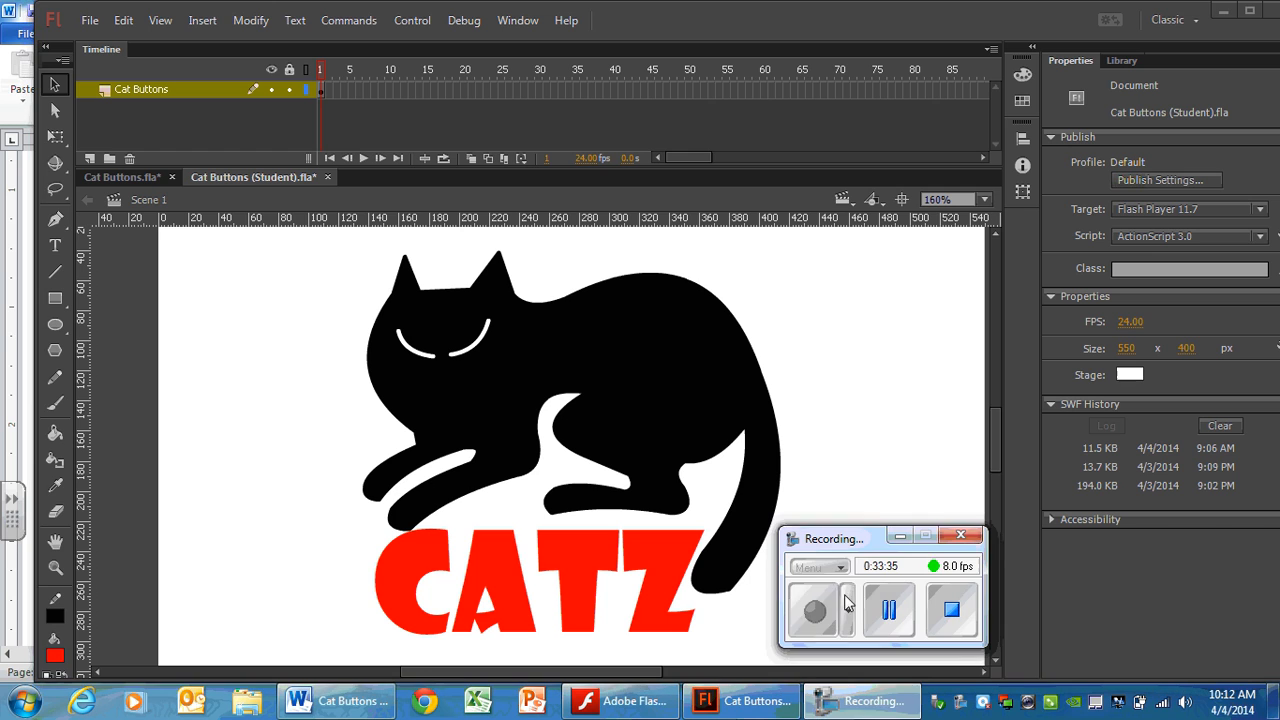